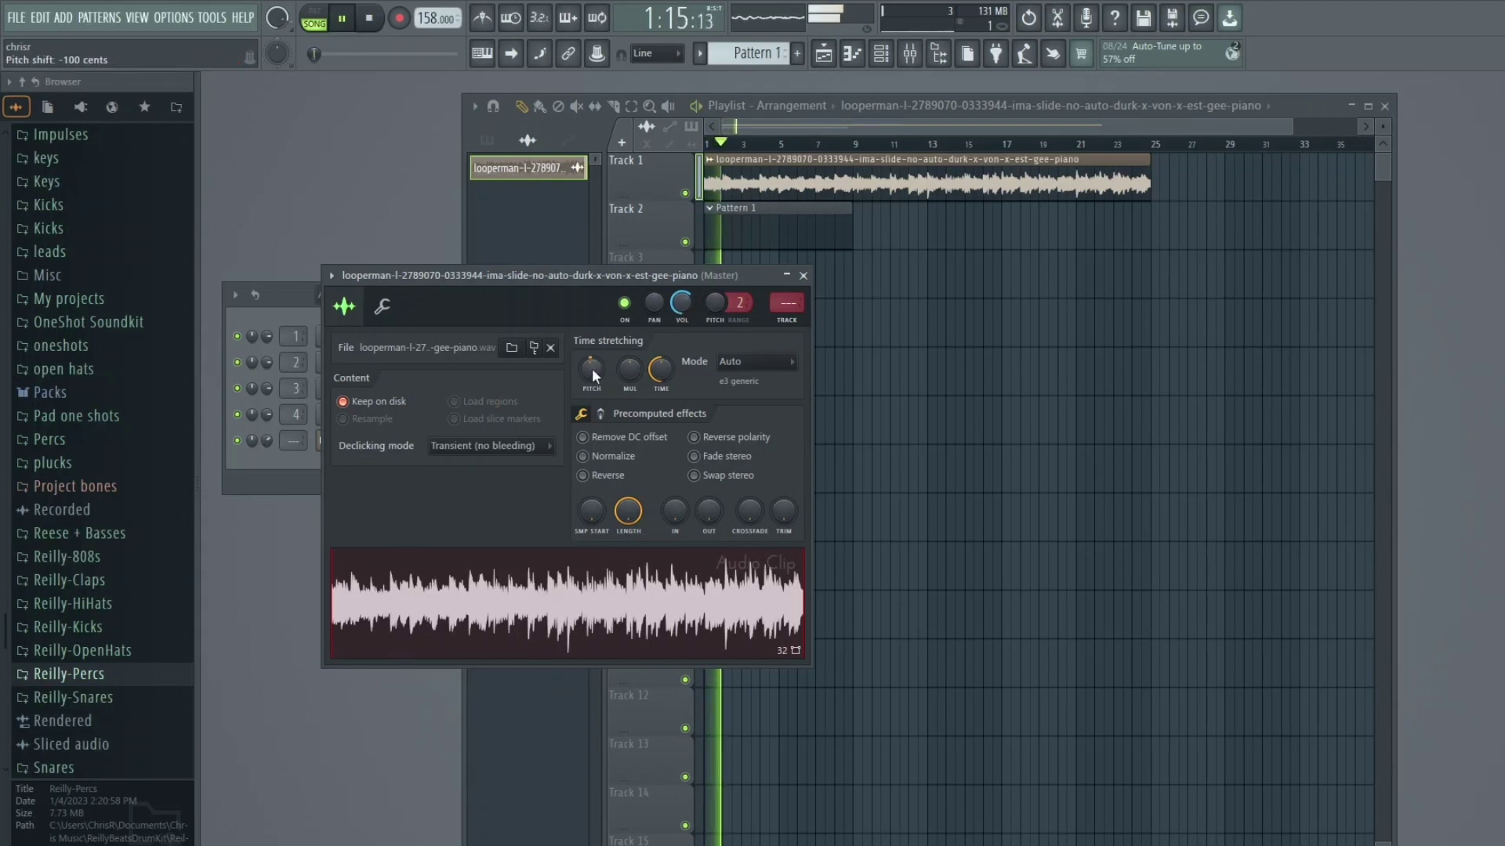
# Step: Preview the piano loop with Reverse applied, close its settings and replay from the song start
pyautogui.press('space')
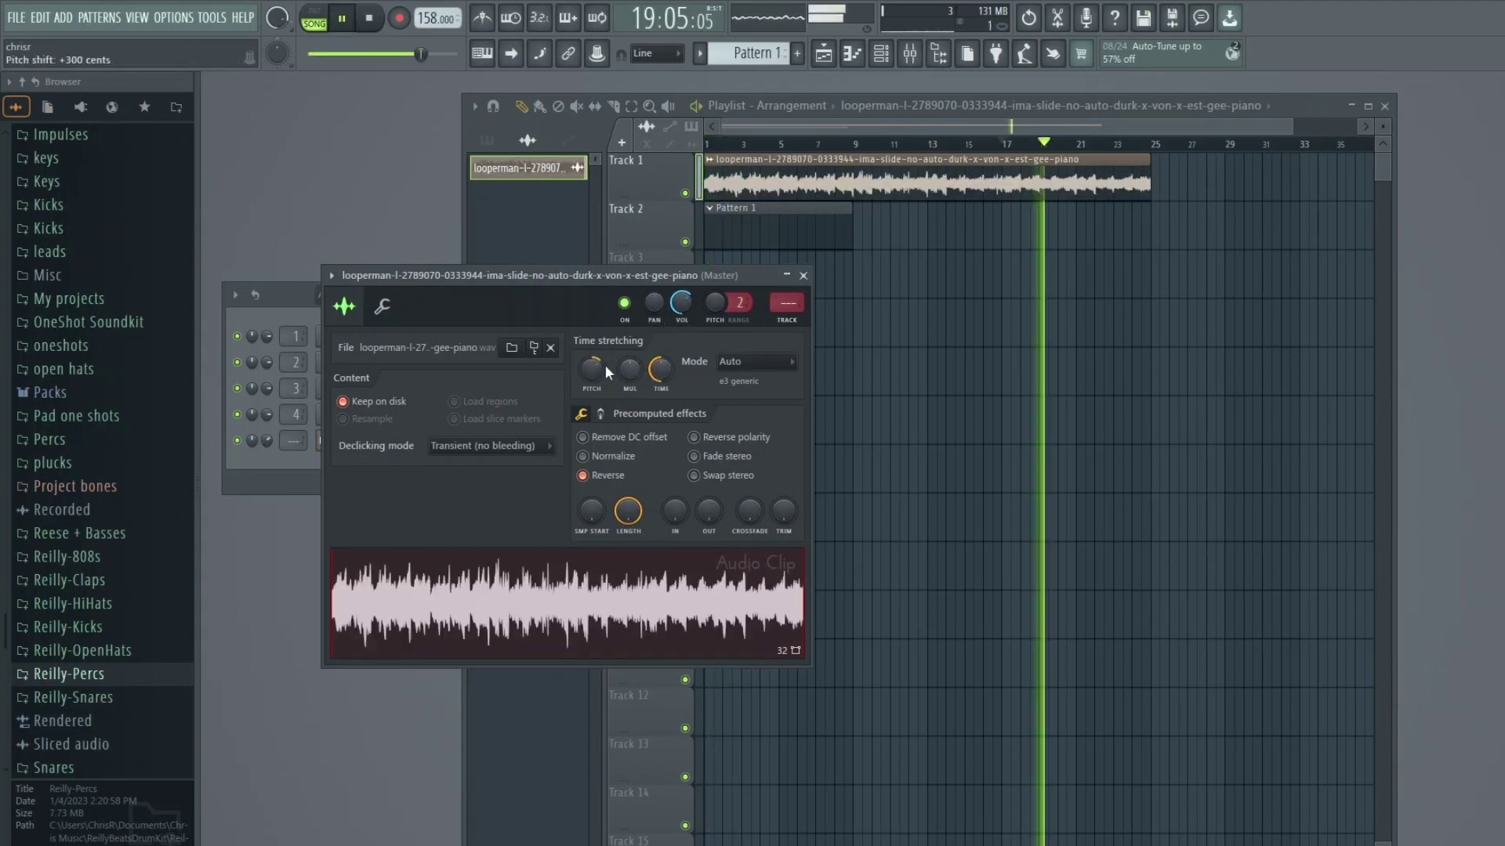
pyautogui.press('space')
pyautogui.press('space')
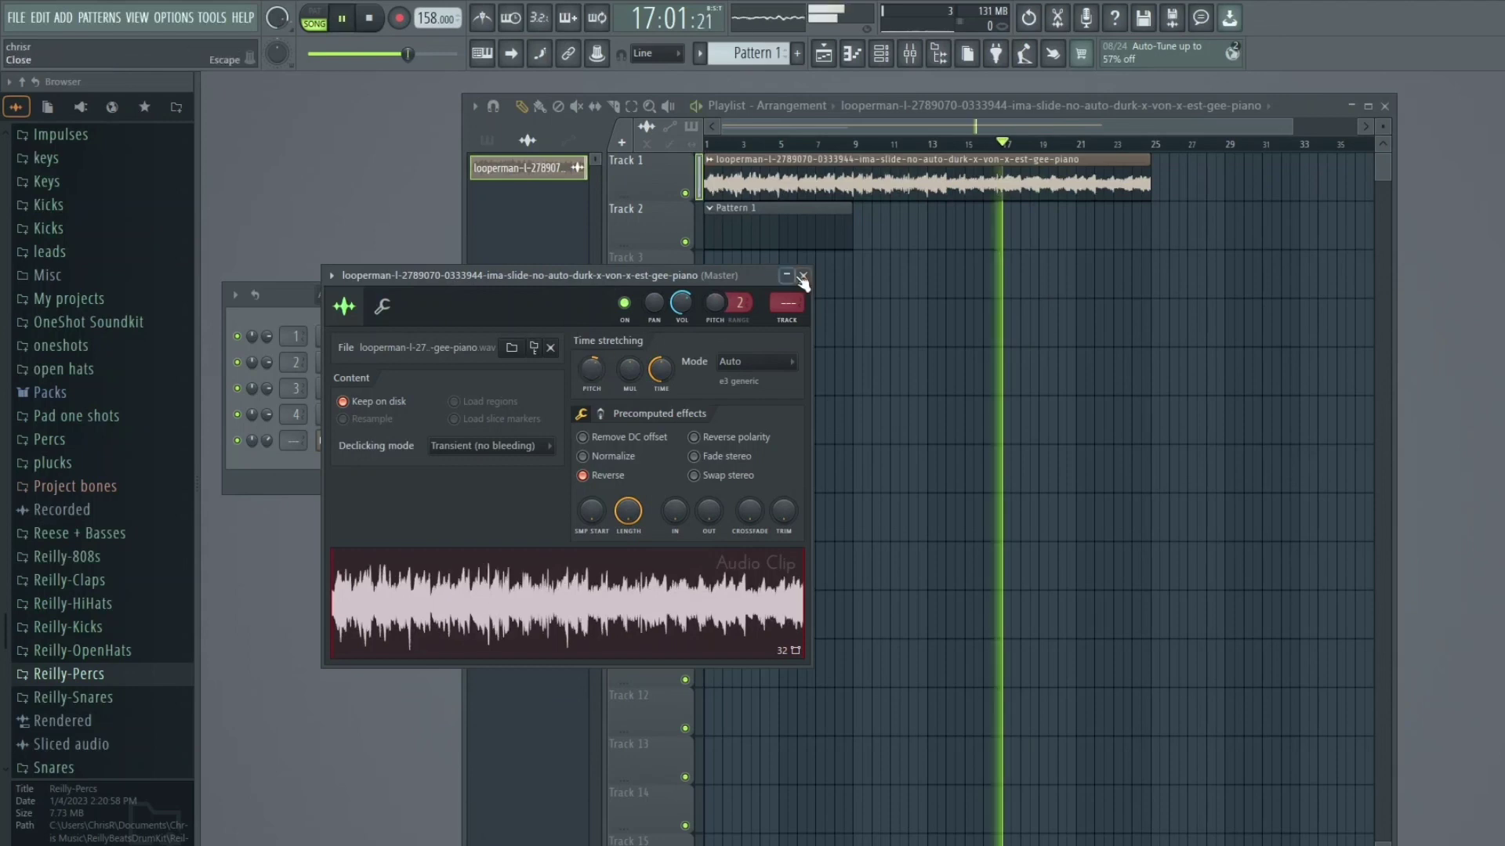
pyautogui.click(802, 275)
pyautogui.click(487, 139)
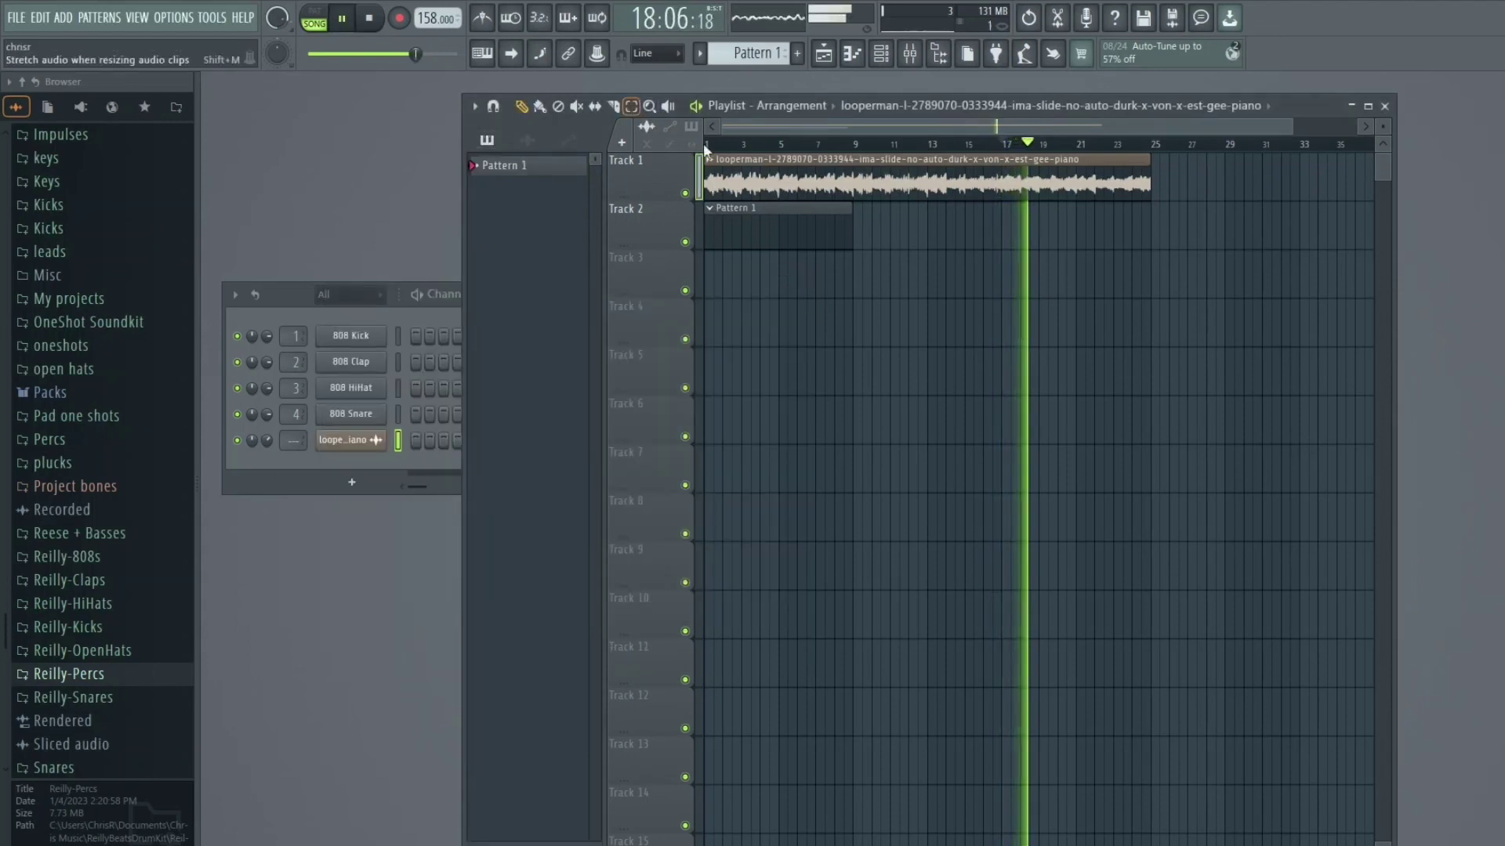
pyautogui.click(703, 145)
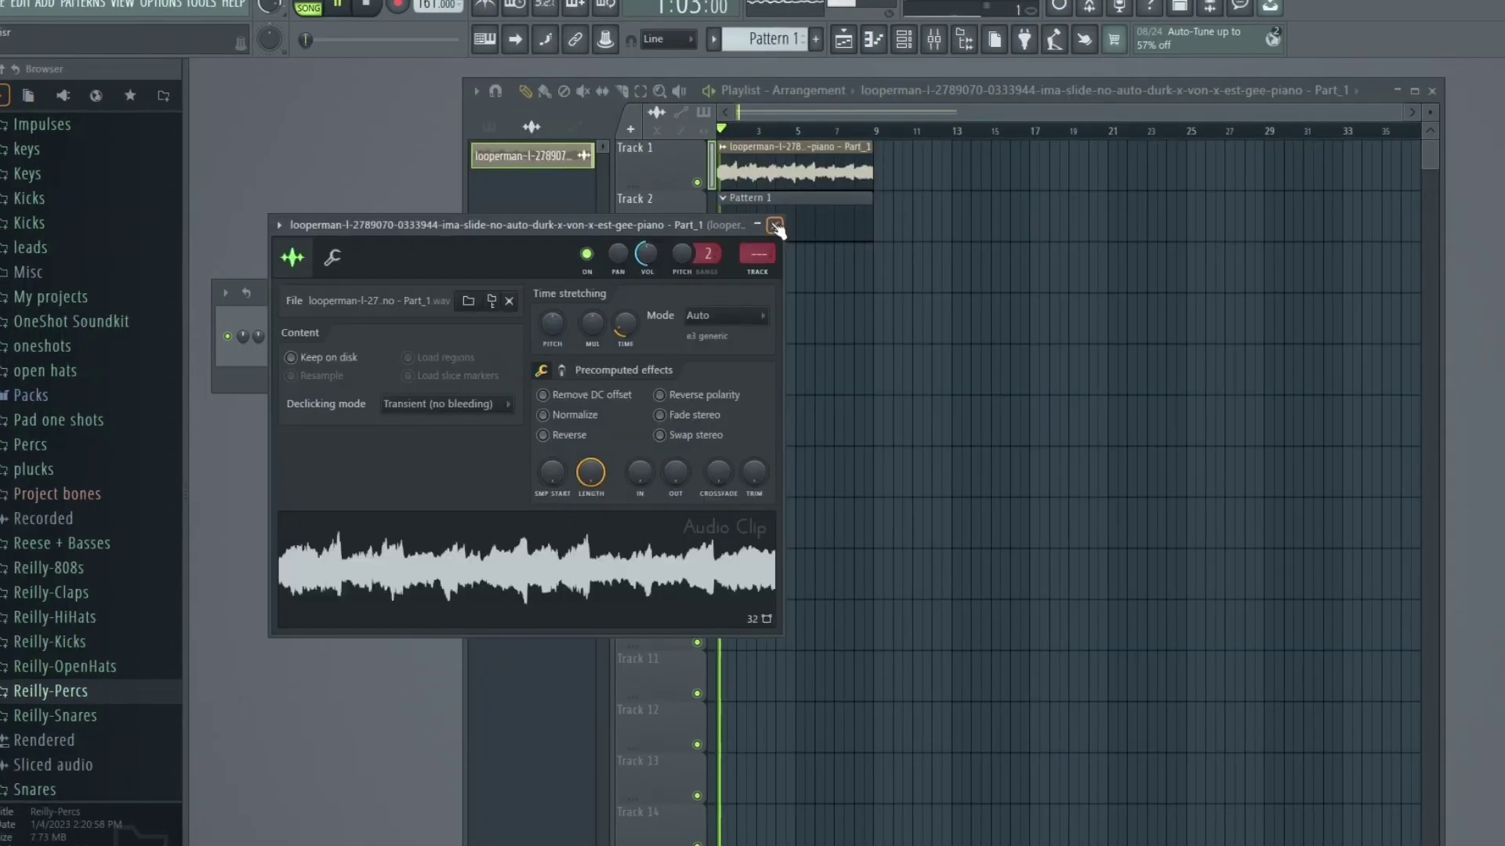
# Step: Stop playback, show all channels, and open the piano loop clip's options and channel settings
pyautogui.press('space')
pyautogui.click(355, 294)
pyautogui.click(355, 314)
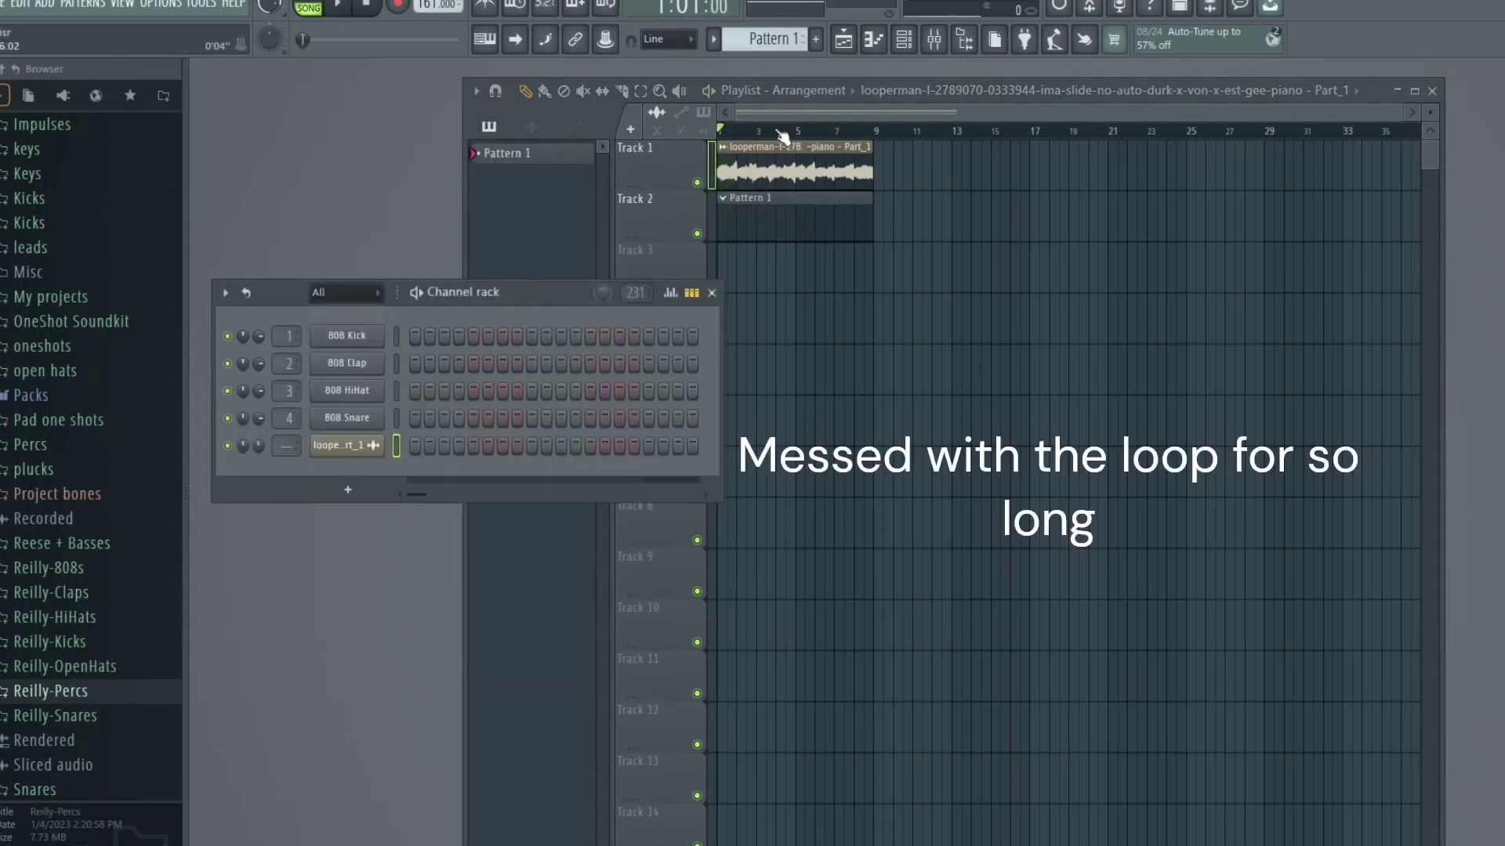
pyautogui.click(722, 147)
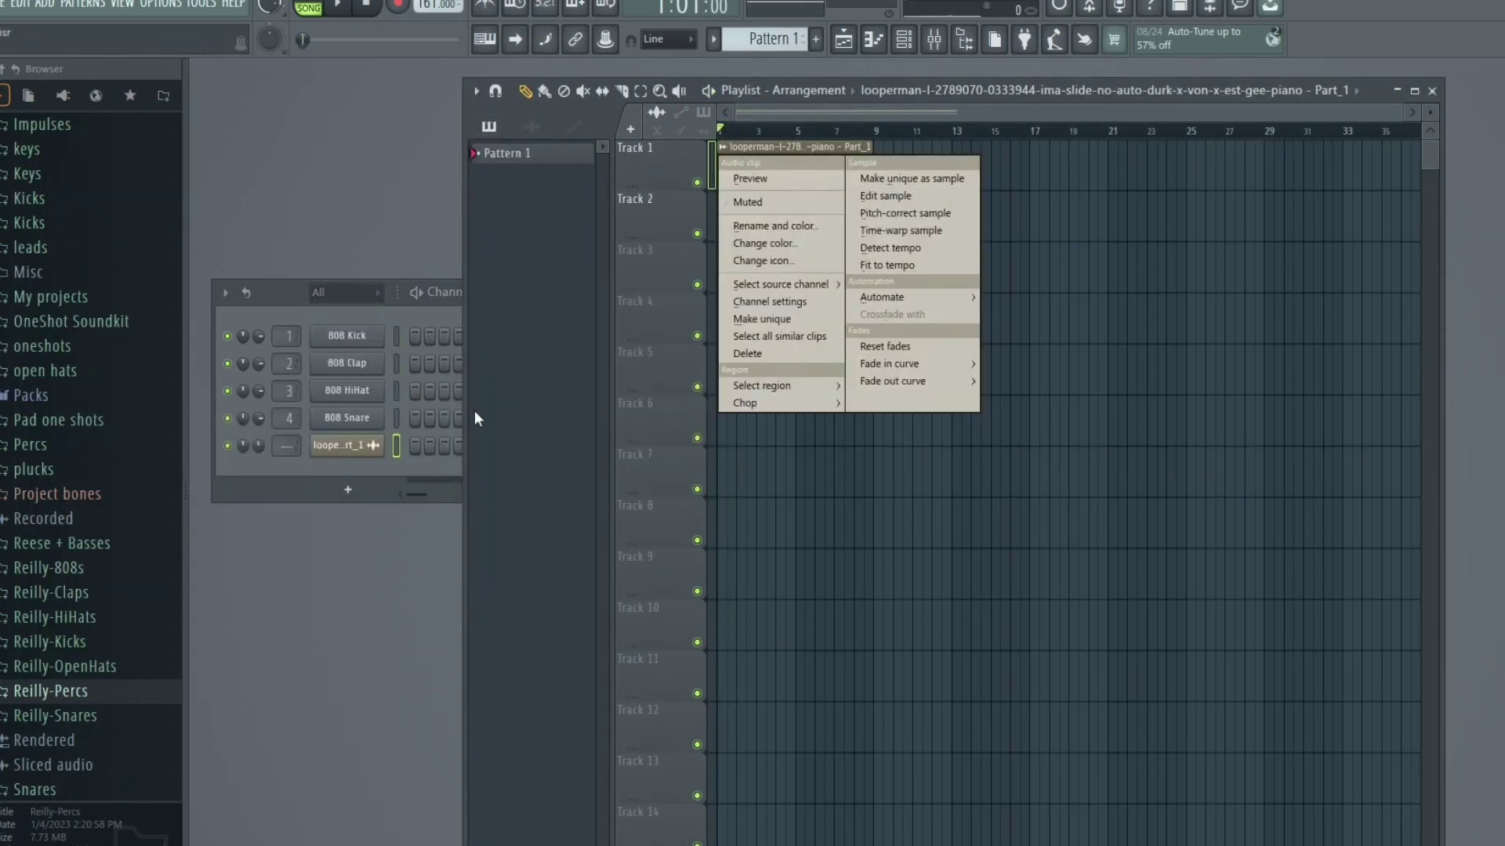
pyautogui.click(373, 445)
# Step: Load the piano loop's waveform into a new Fruity Slicer channel and open its slice notes in the piano roll
pyautogui.rightClick(648, 586)
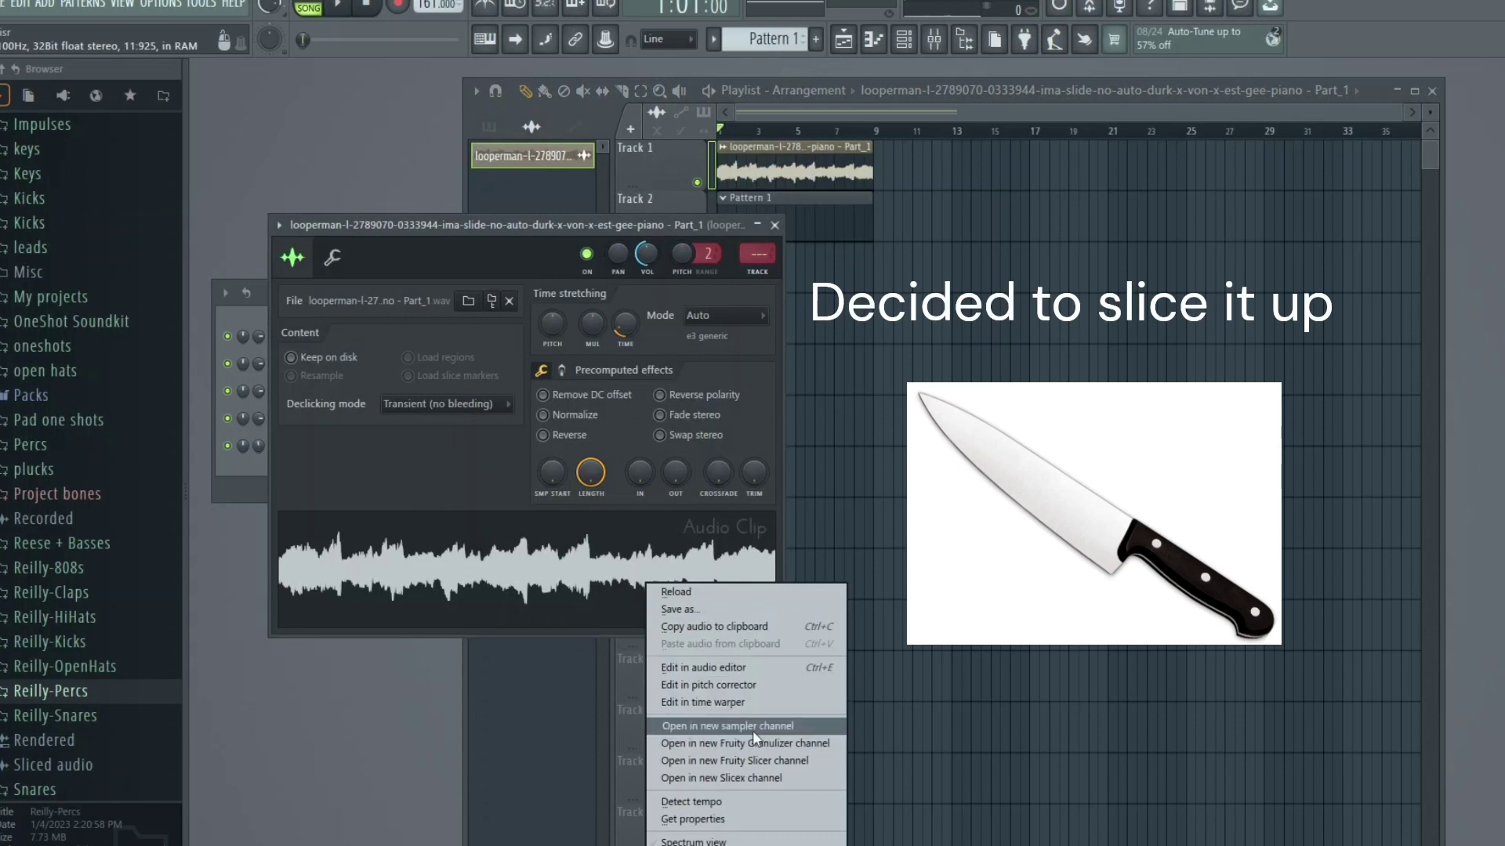
pyautogui.click(752, 760)
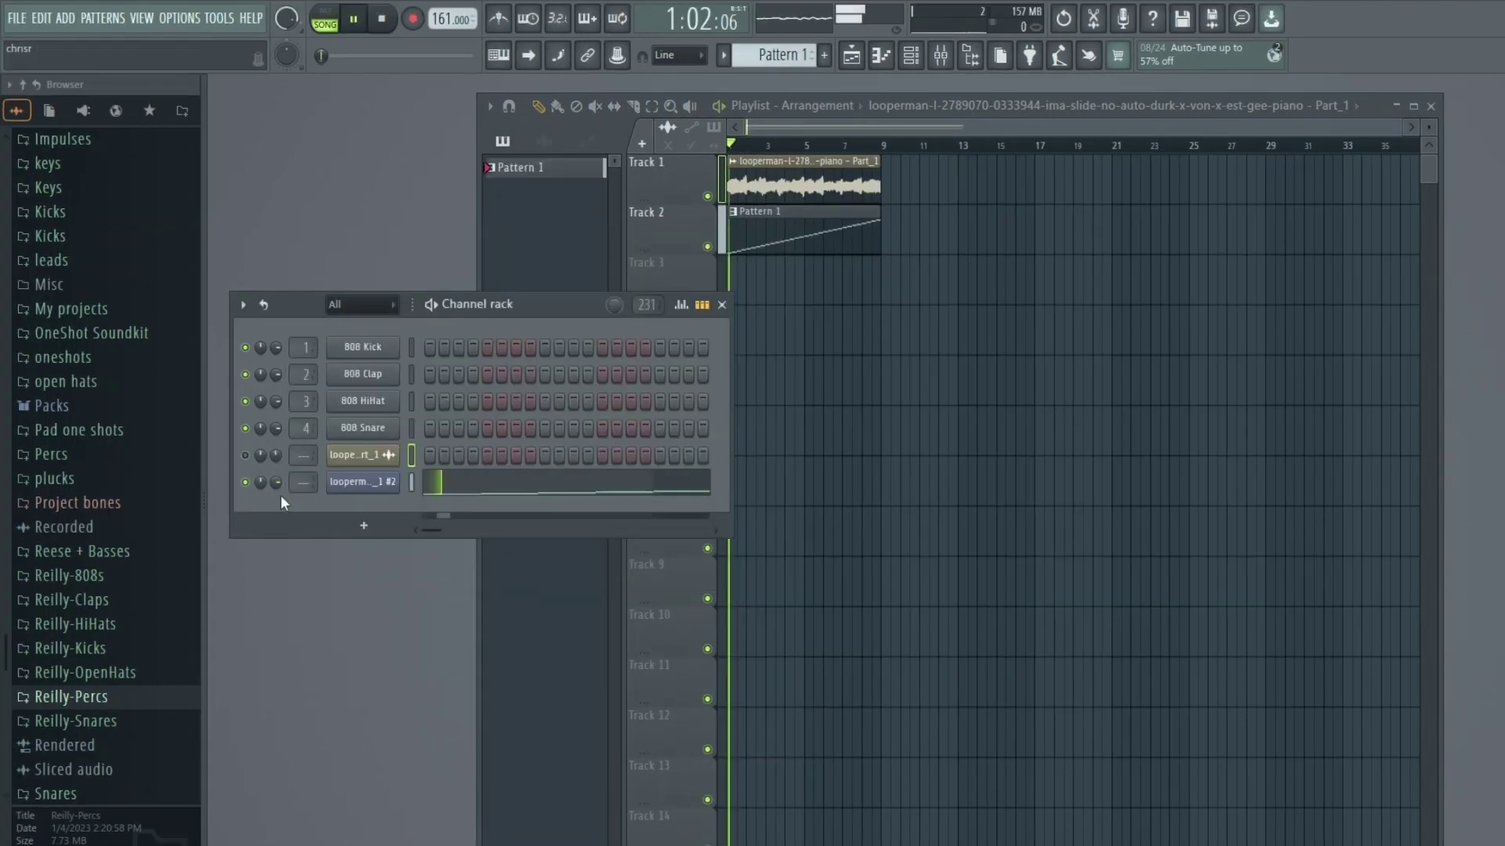
pyautogui.click(463, 490)
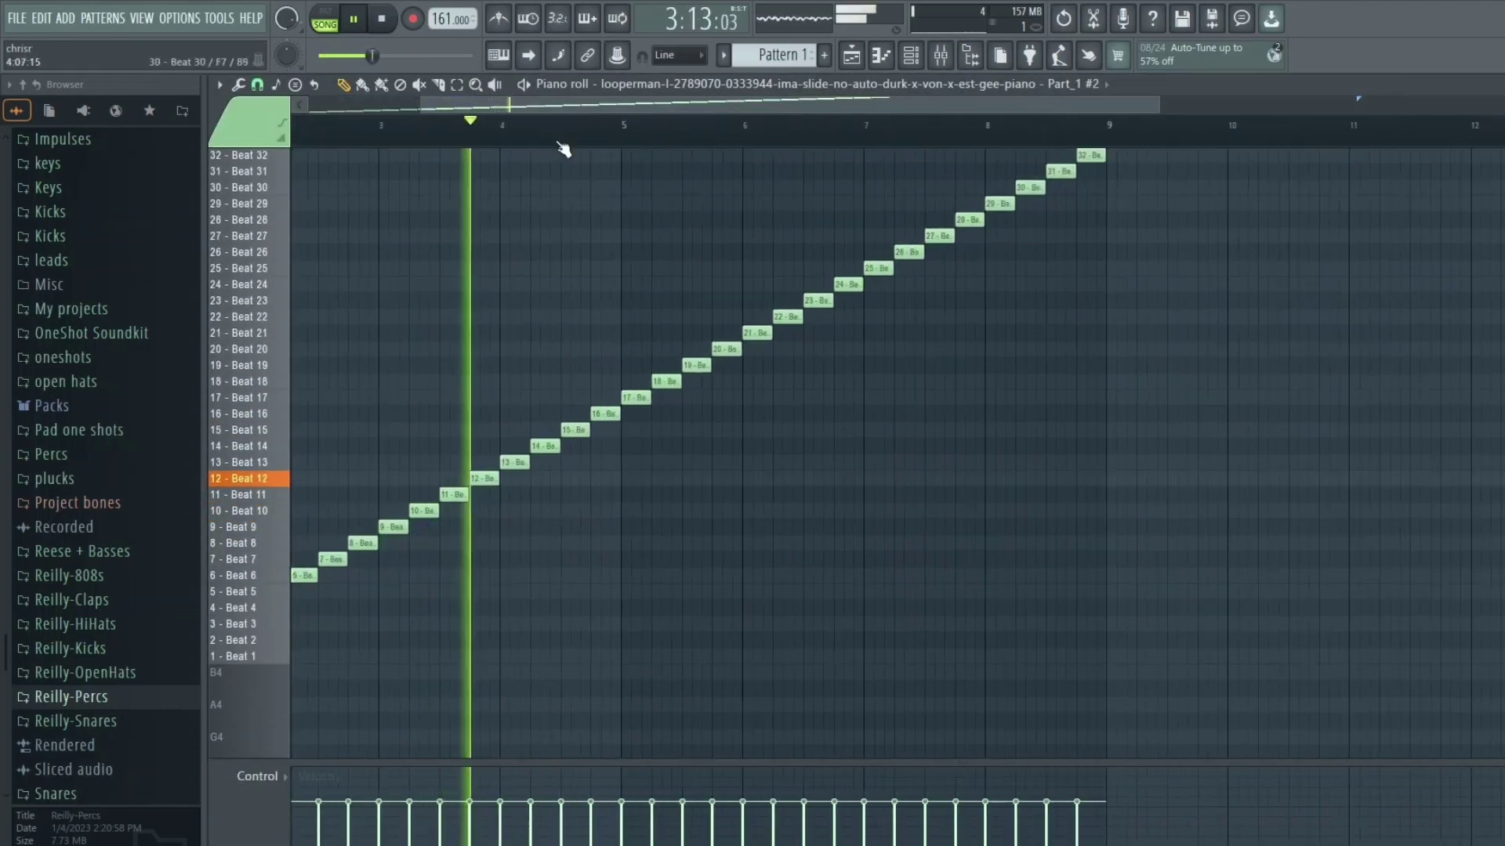
# Step: Lengthen the Beat 9 slice note and add a shorter Beat 7 slice note after it
pyautogui.press('space')
pyautogui.moveTo(615, 110); pyautogui.dragTo(499, 111)
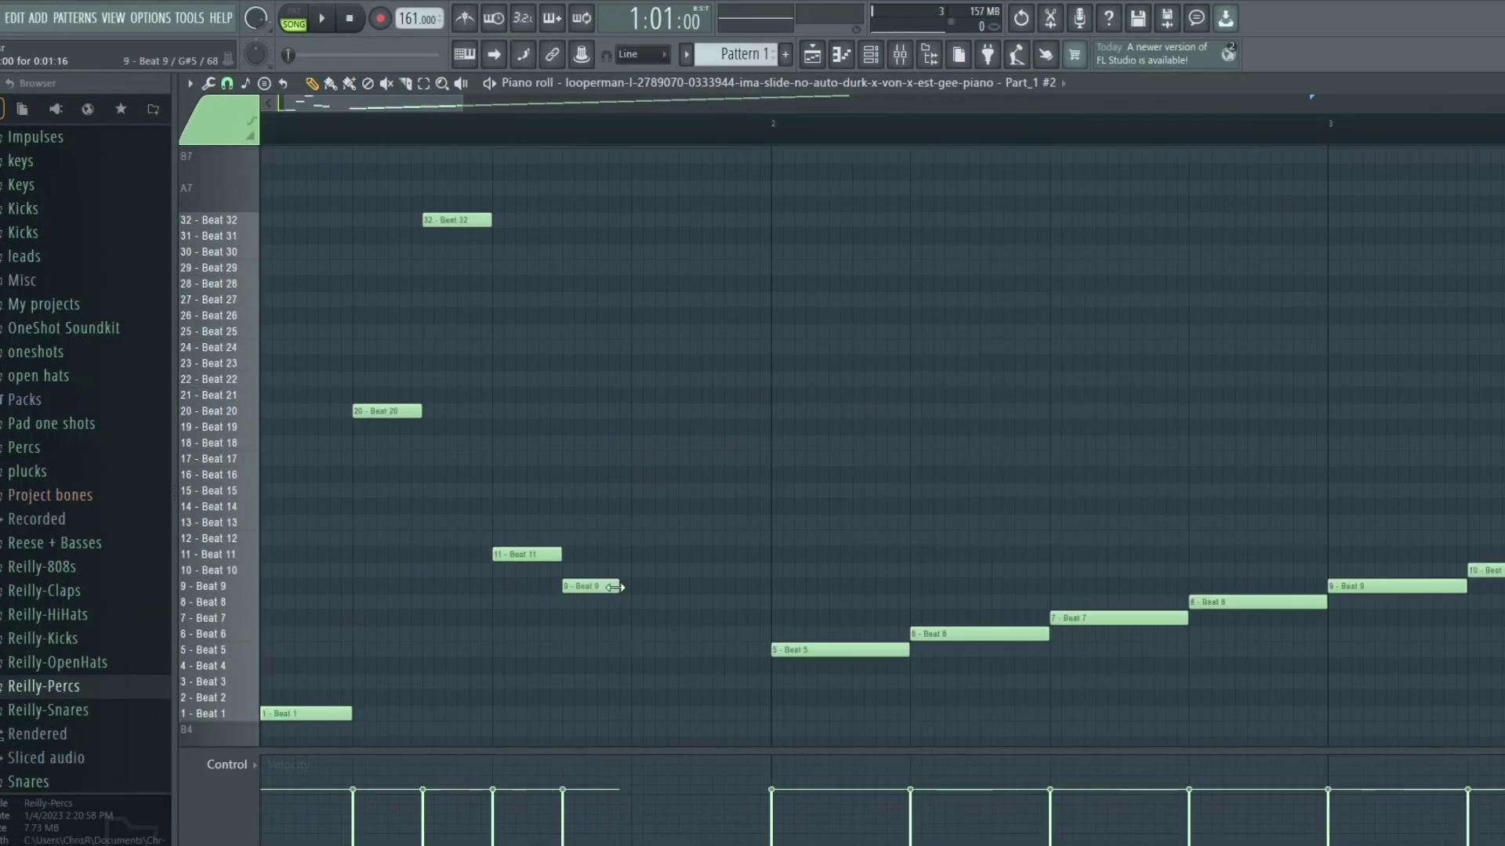
pyautogui.press('space')
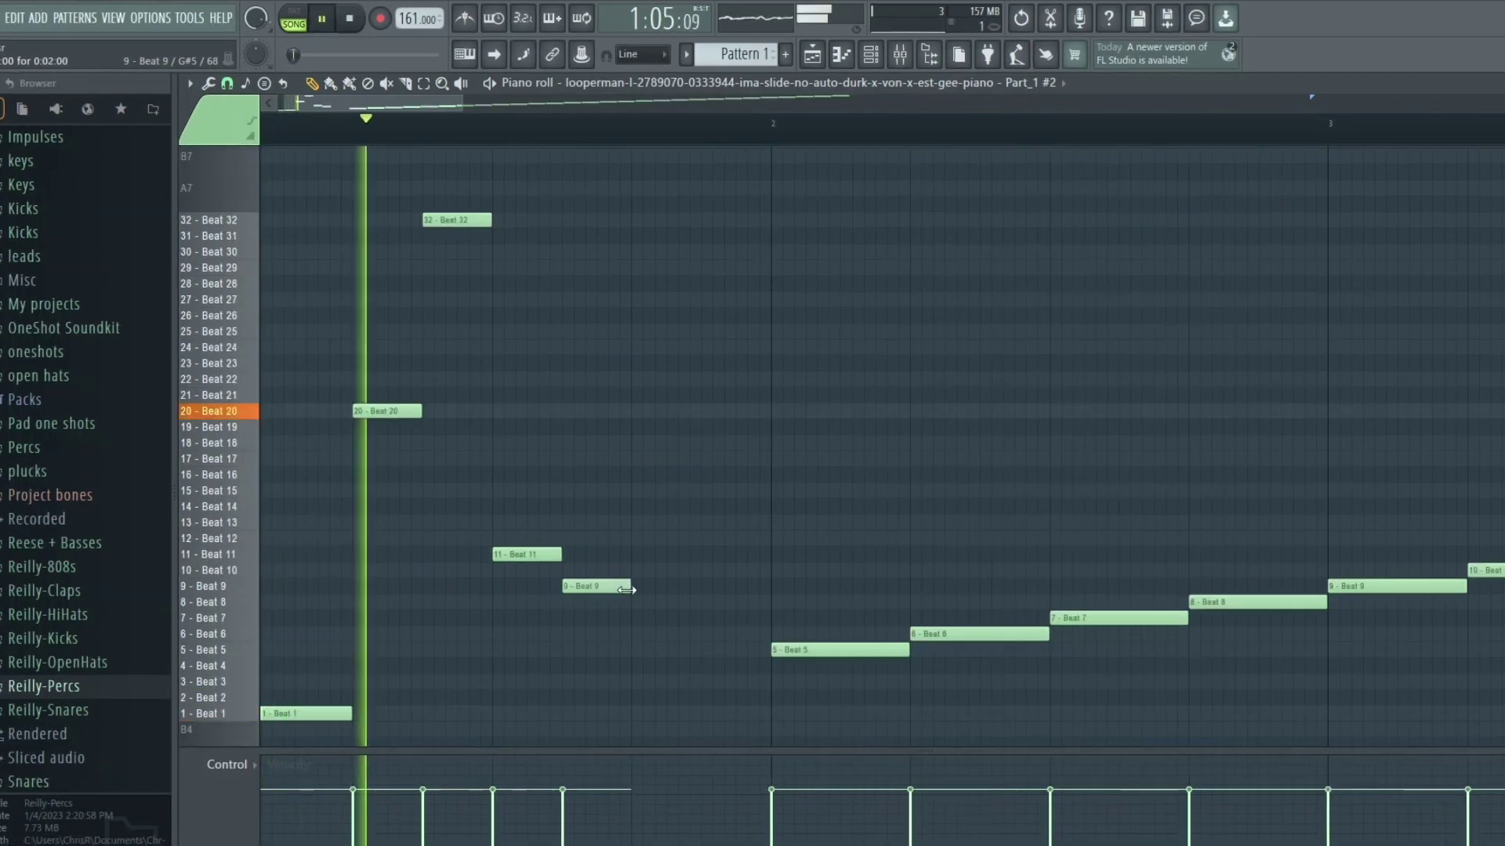
pyautogui.press('space')
pyautogui.moveTo(627, 588); pyautogui.dragTo(700, 589)
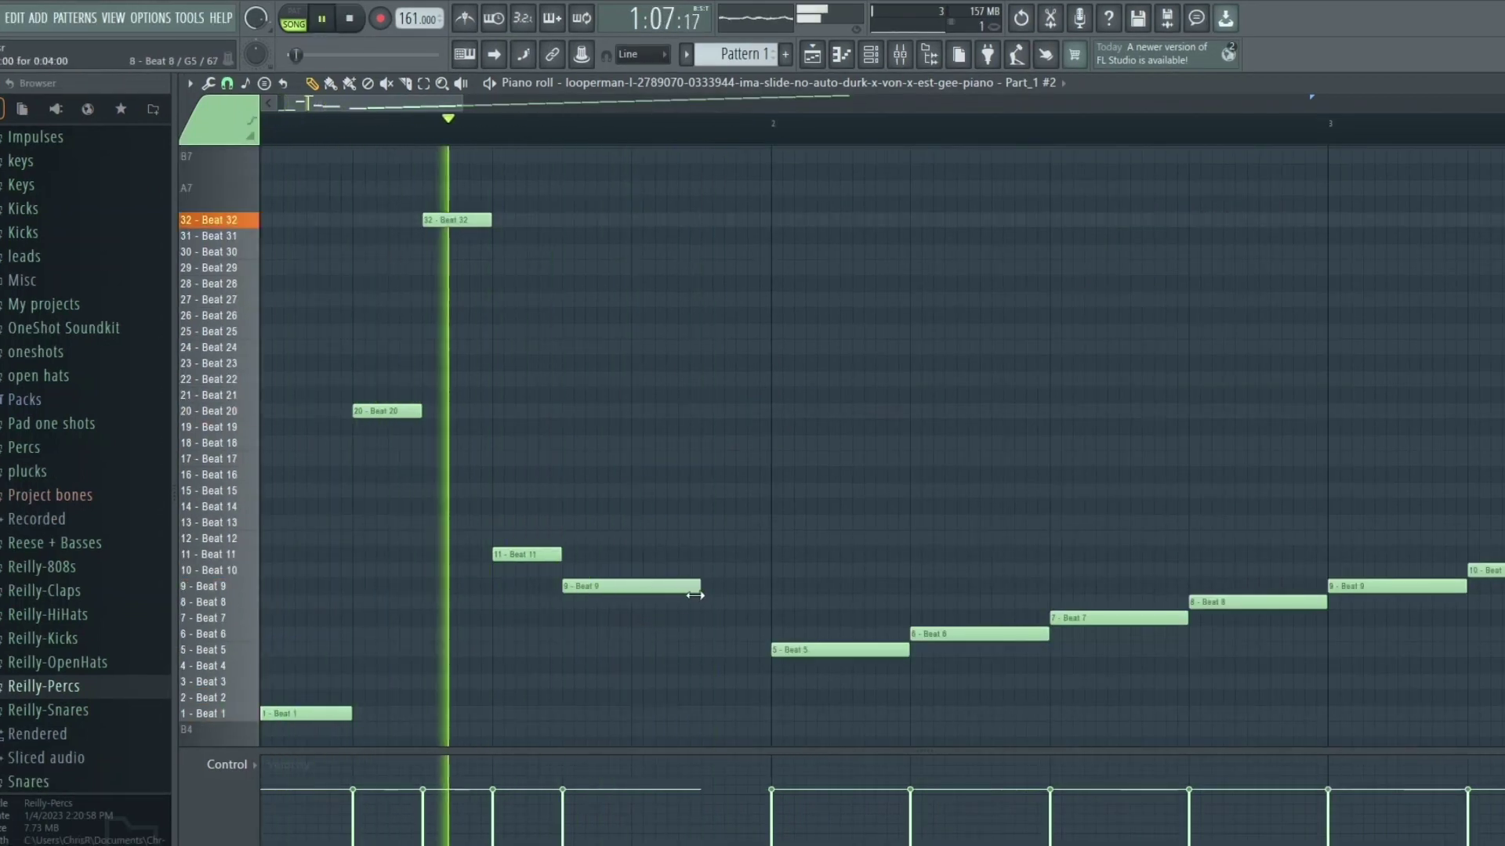
pyautogui.click(701, 618)
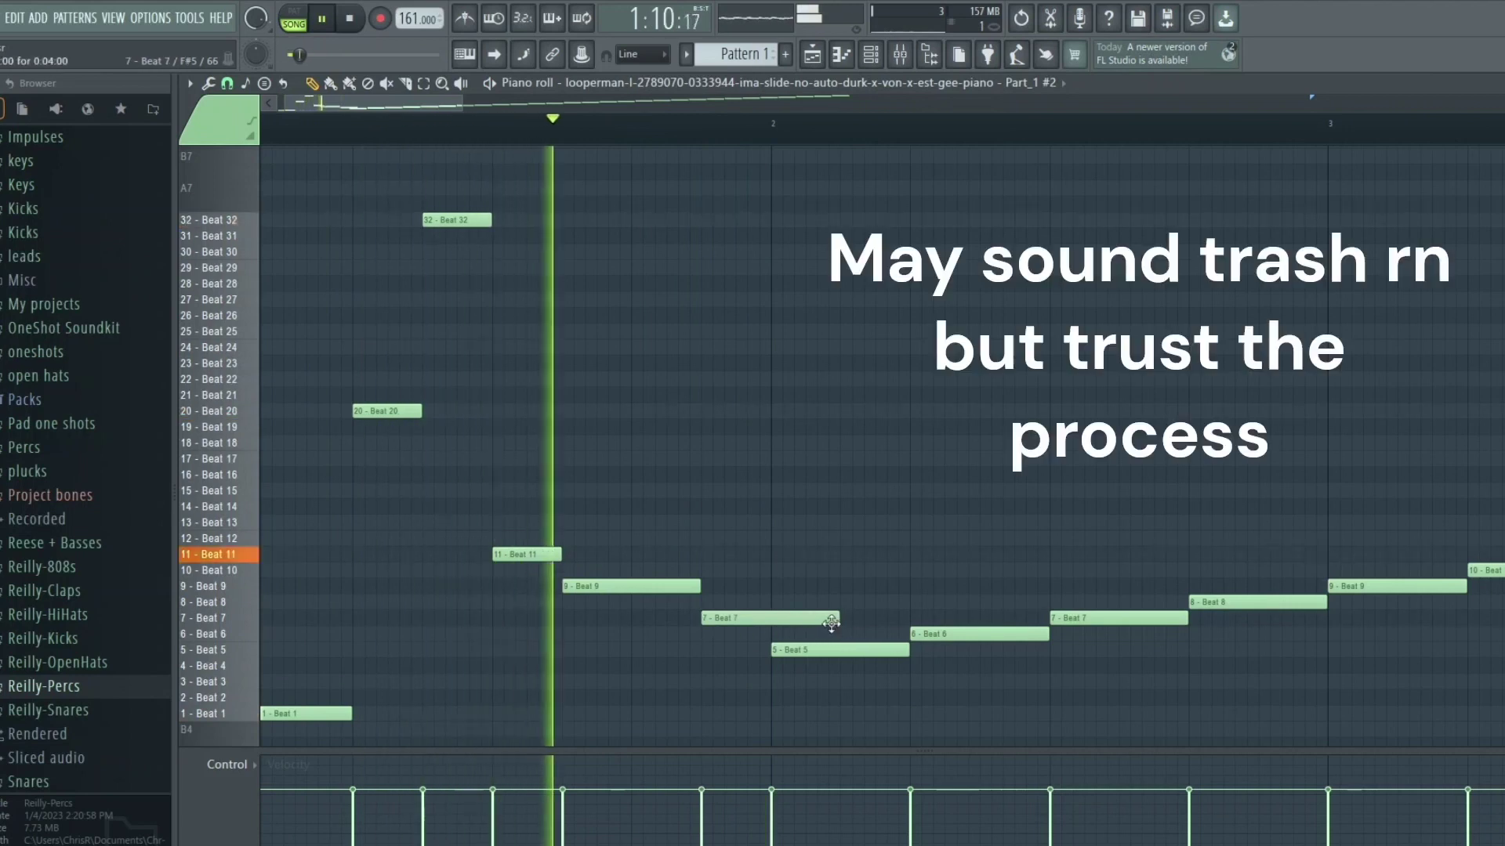
pyautogui.moveTo(834, 620); pyautogui.dragTo(771, 618)
# Step: Move the Beat 7 note up to Beat 14, preview, and render the pattern as a Pattern 1 audio clip
pyautogui.press('space')
pyautogui.press('space')
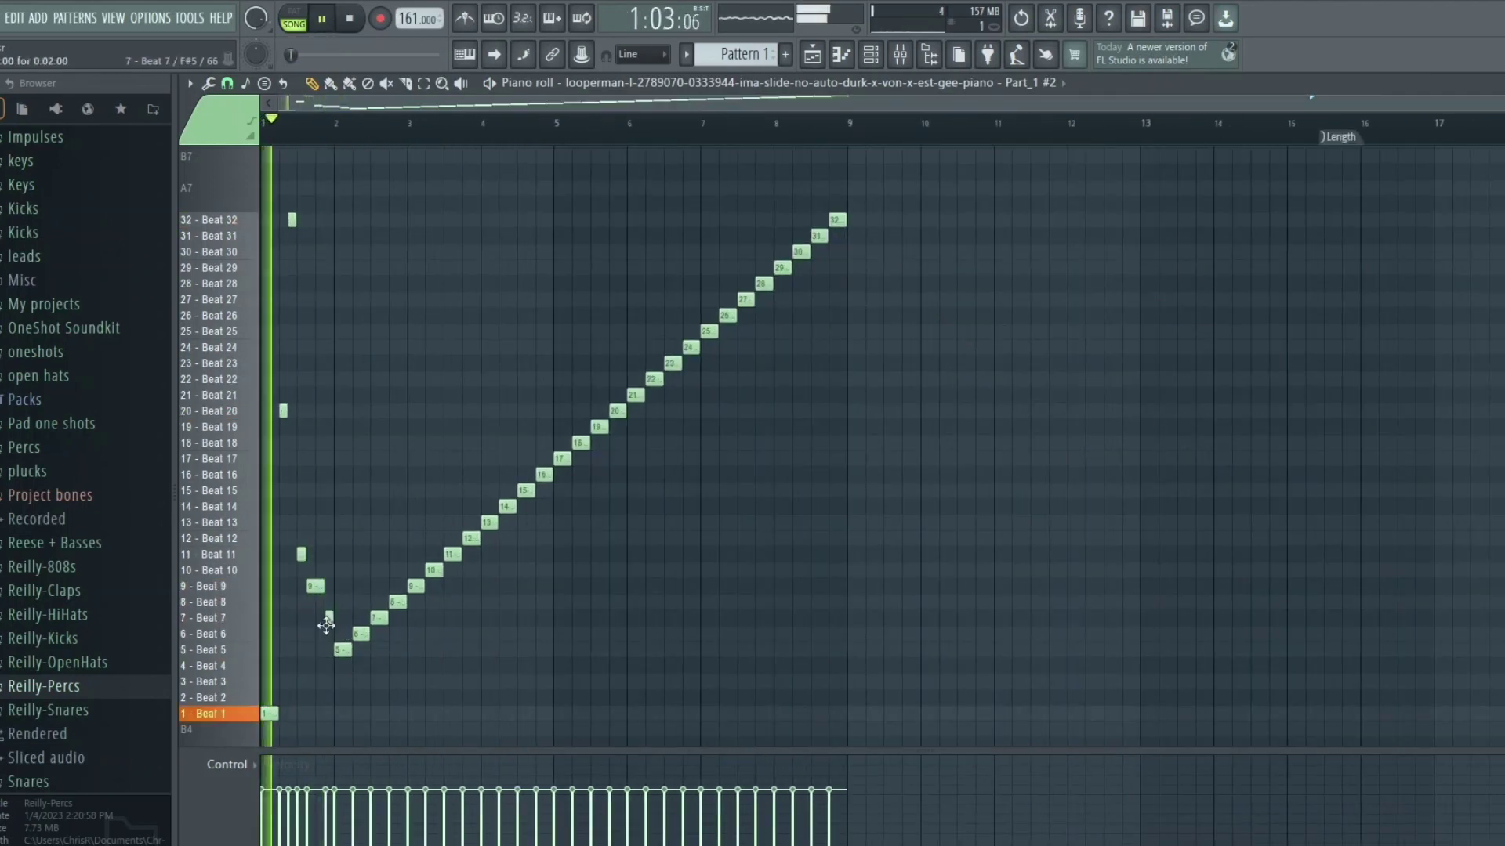
pyautogui.scroll(2, 368, 623)
pyautogui.scroll(2, 409, 627)
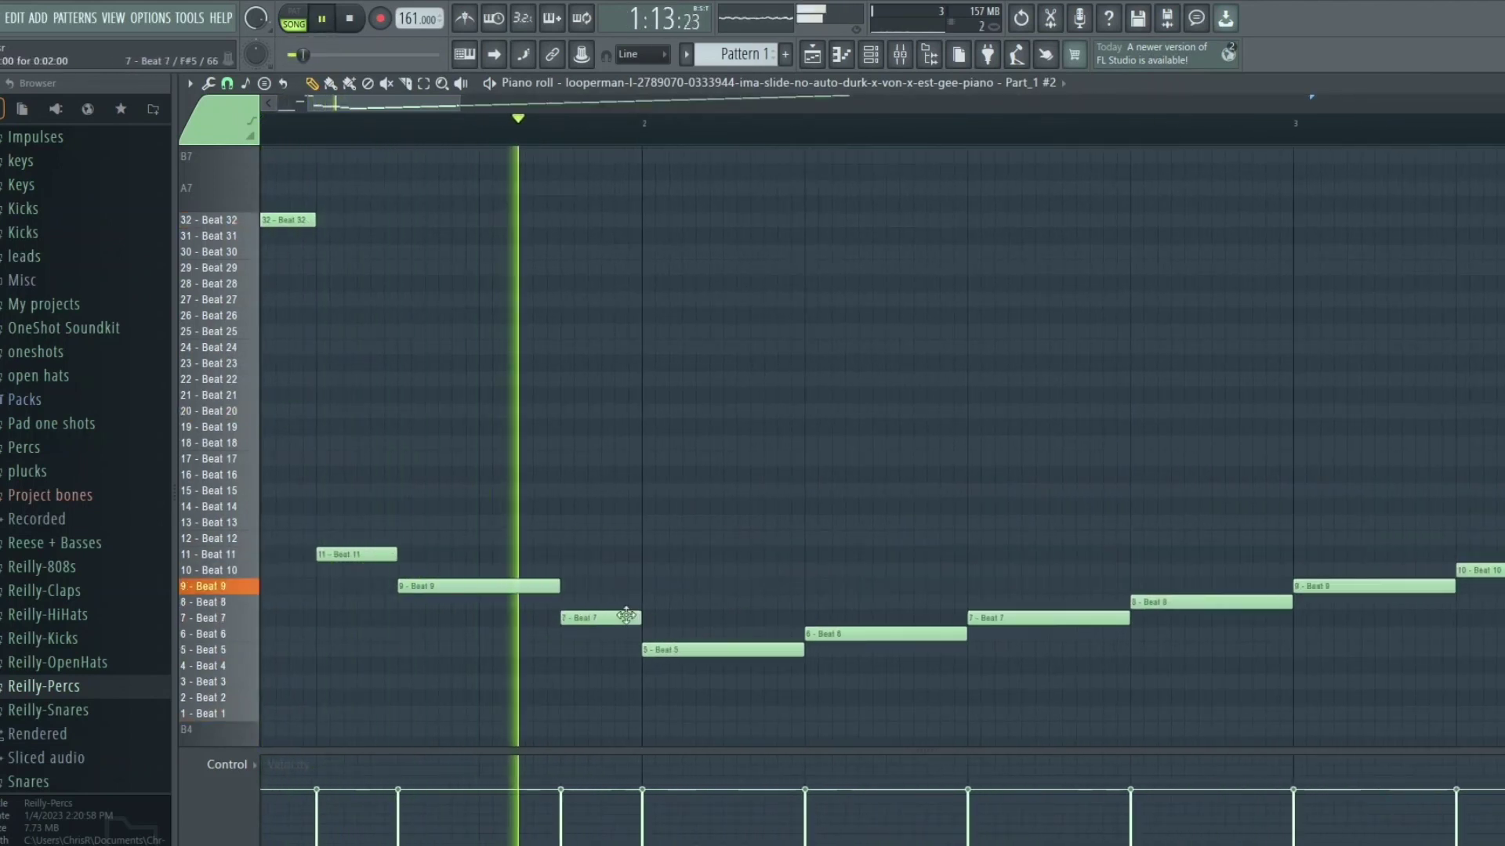
pyautogui.moveTo(612, 618); pyautogui.dragTo(610, 475)
pyautogui.press('space')
pyautogui.press('space')
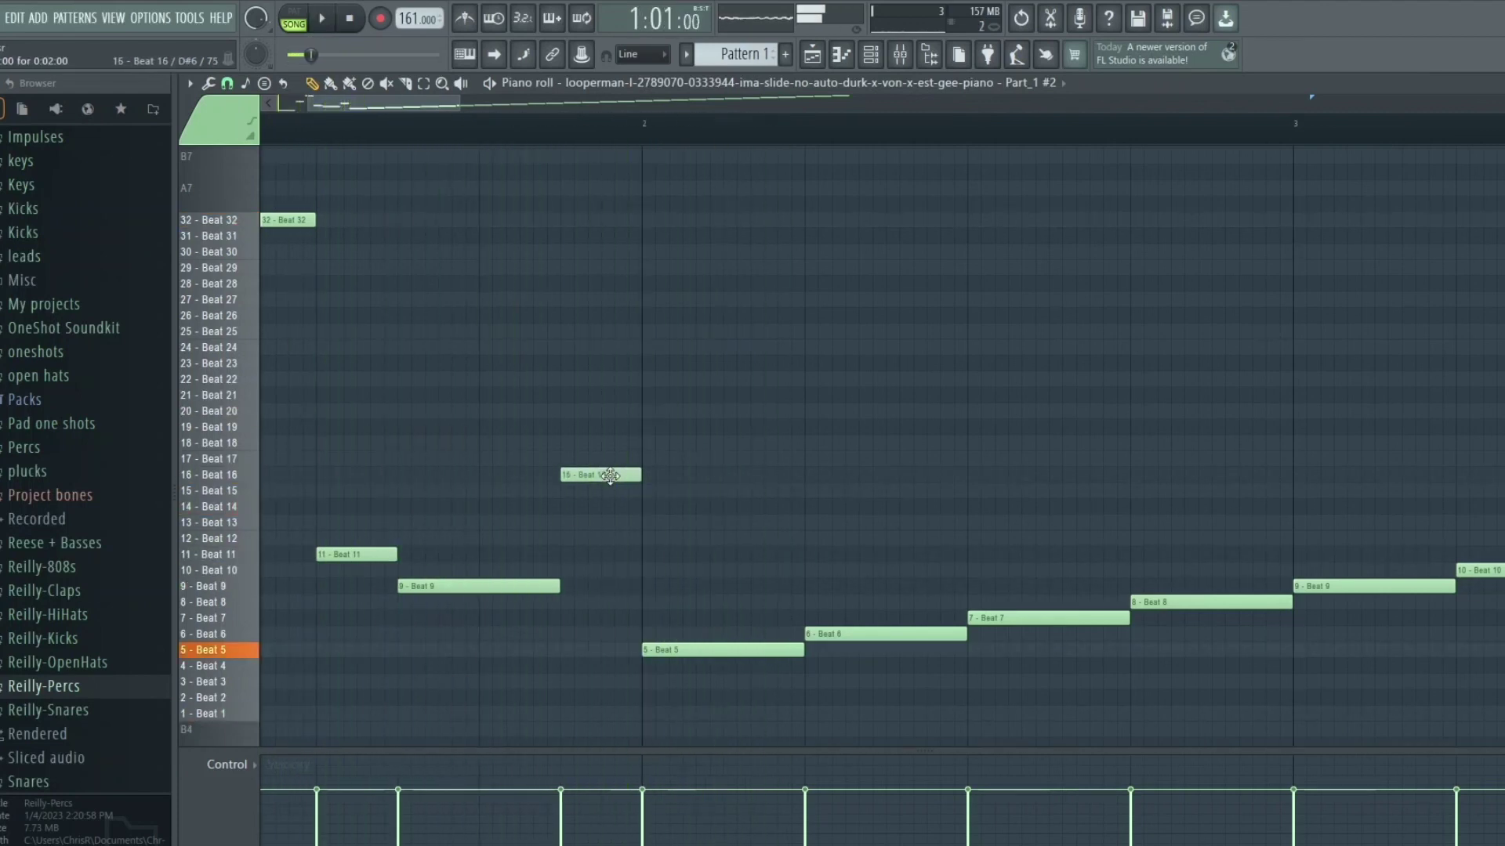
pyautogui.press('space')
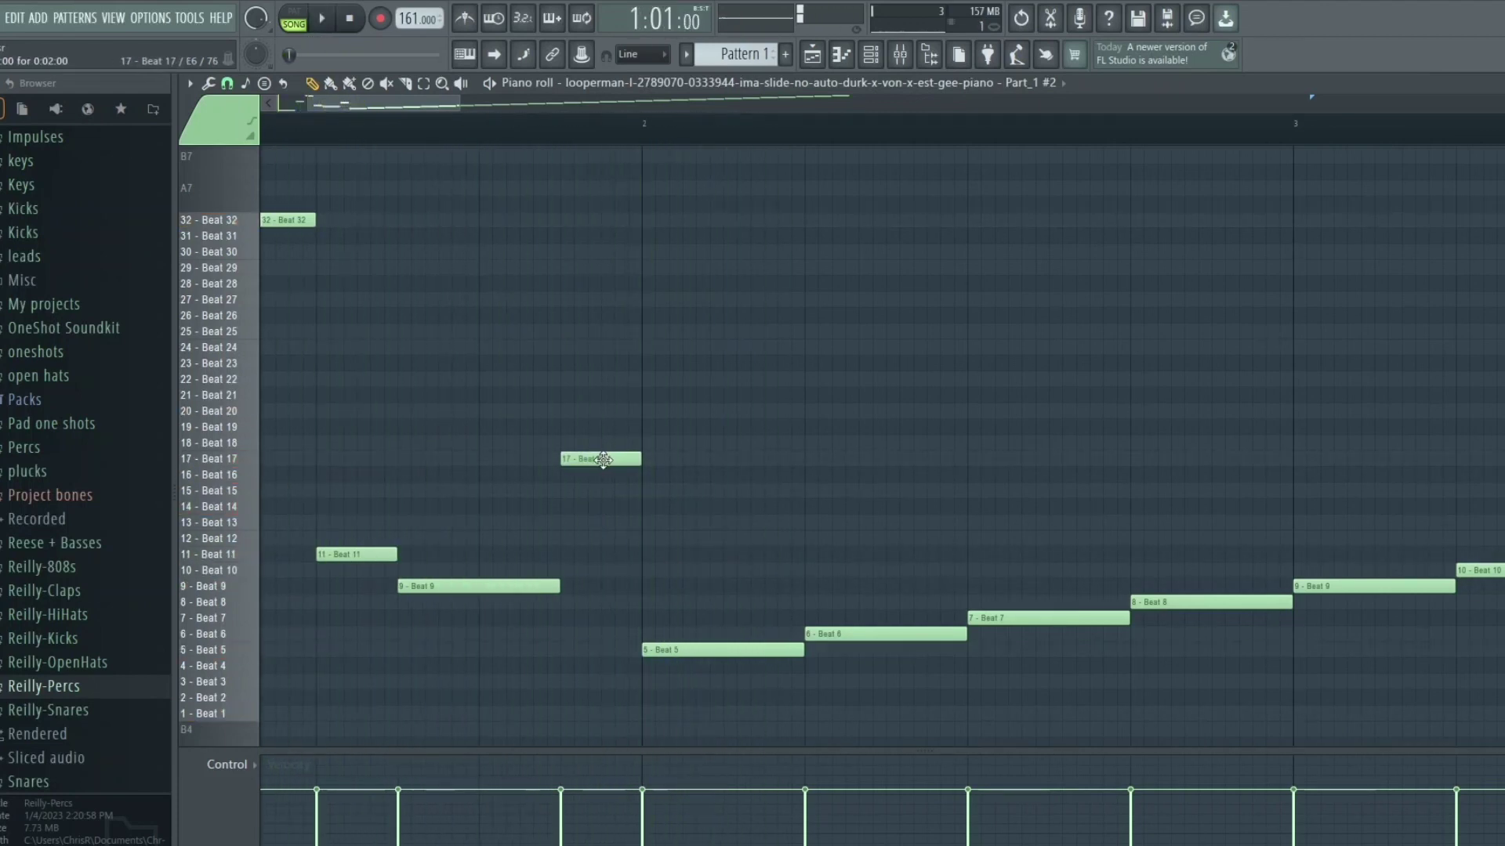
pyautogui.press('space')
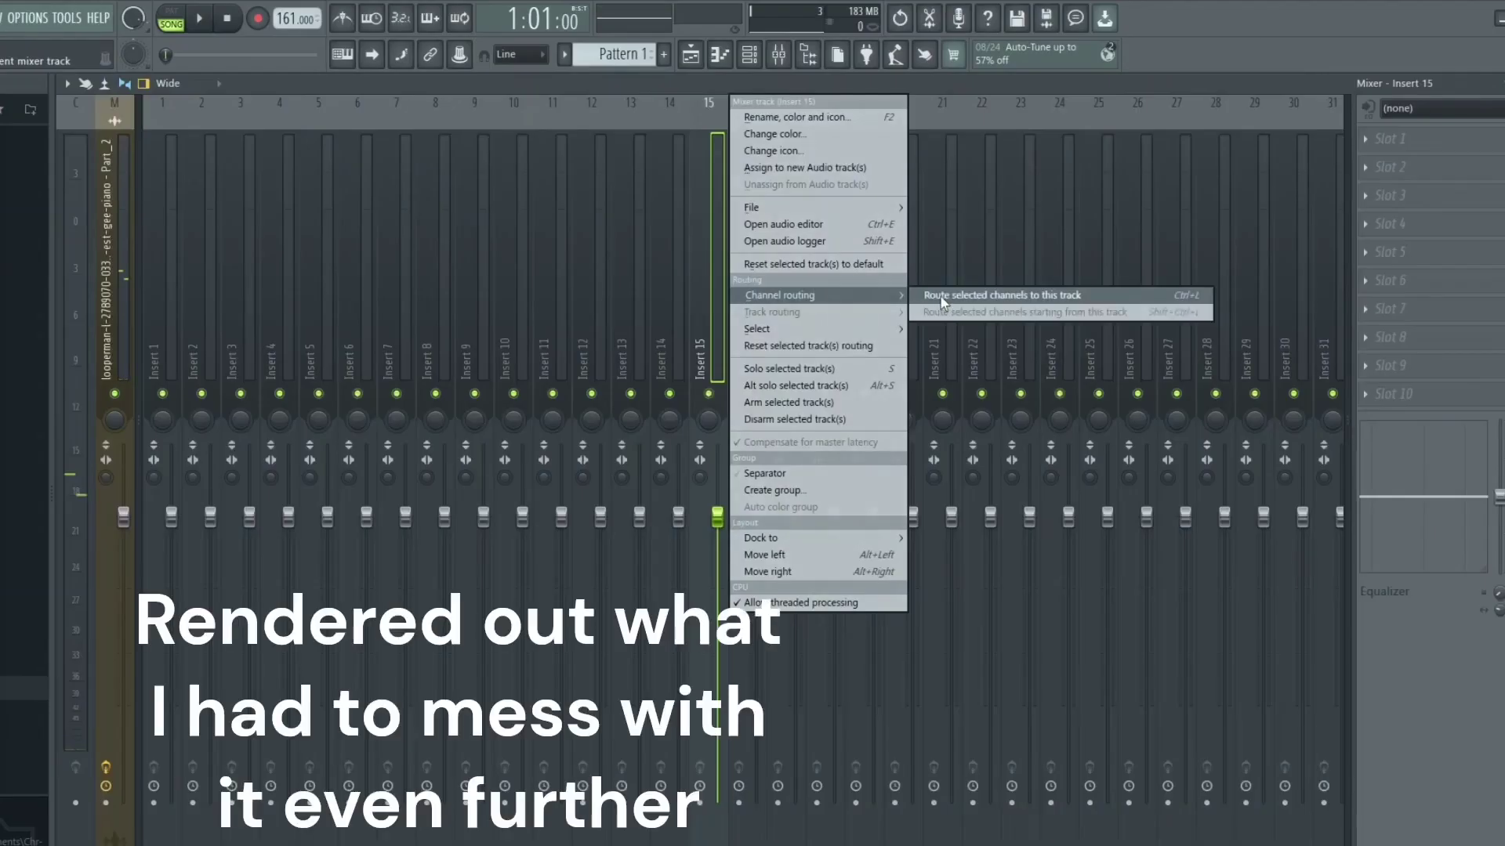
pyautogui.click(943, 302)
pyautogui.click(1383, 139)
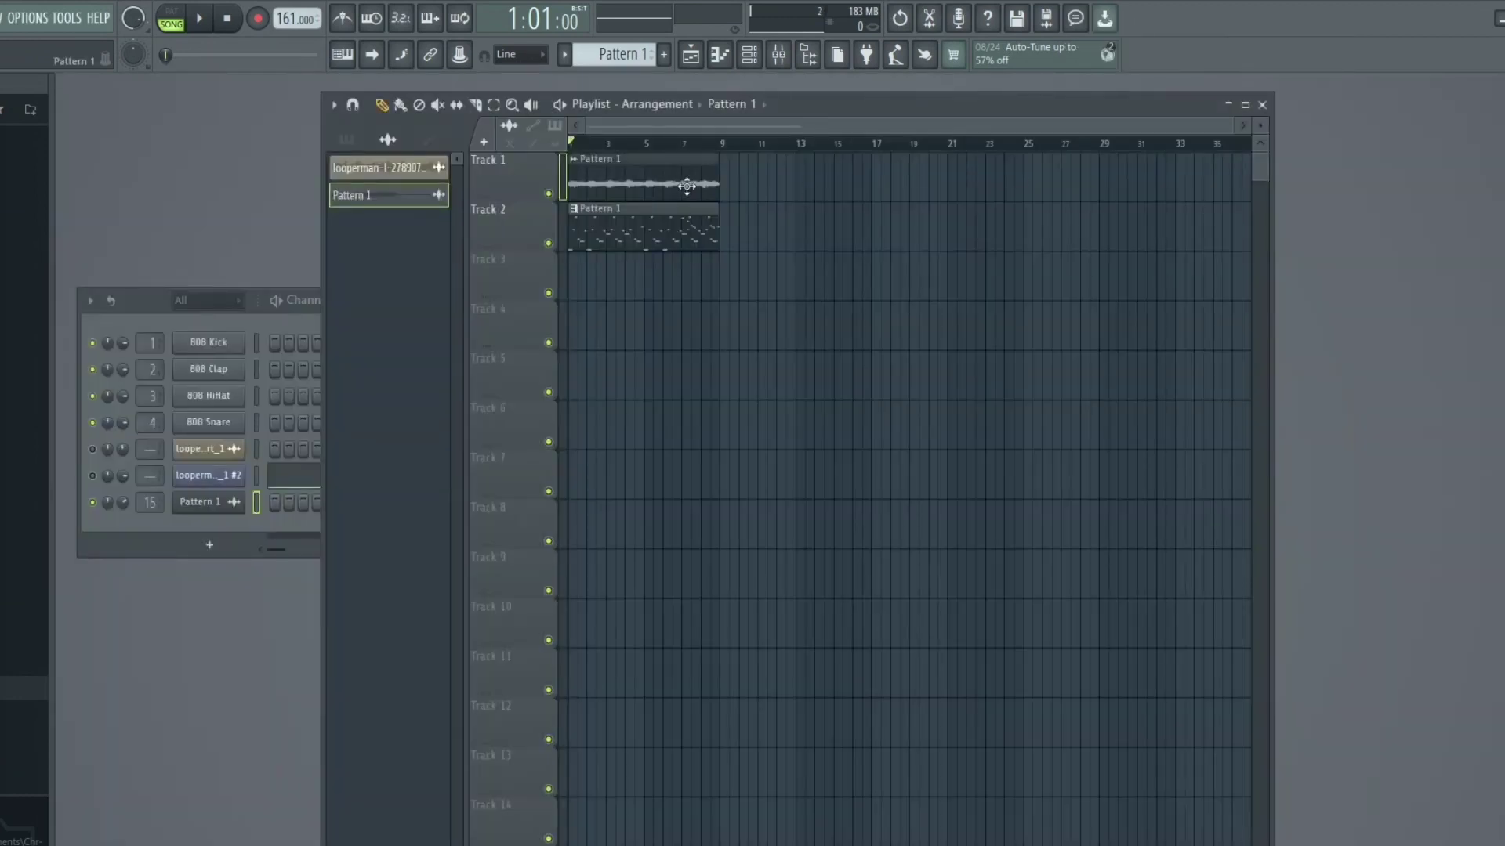
# Step: Time-stretch the Pattern 1 clip shorter with the TIME knob in its settings, then close them
pyautogui.doubleClick(686, 185)
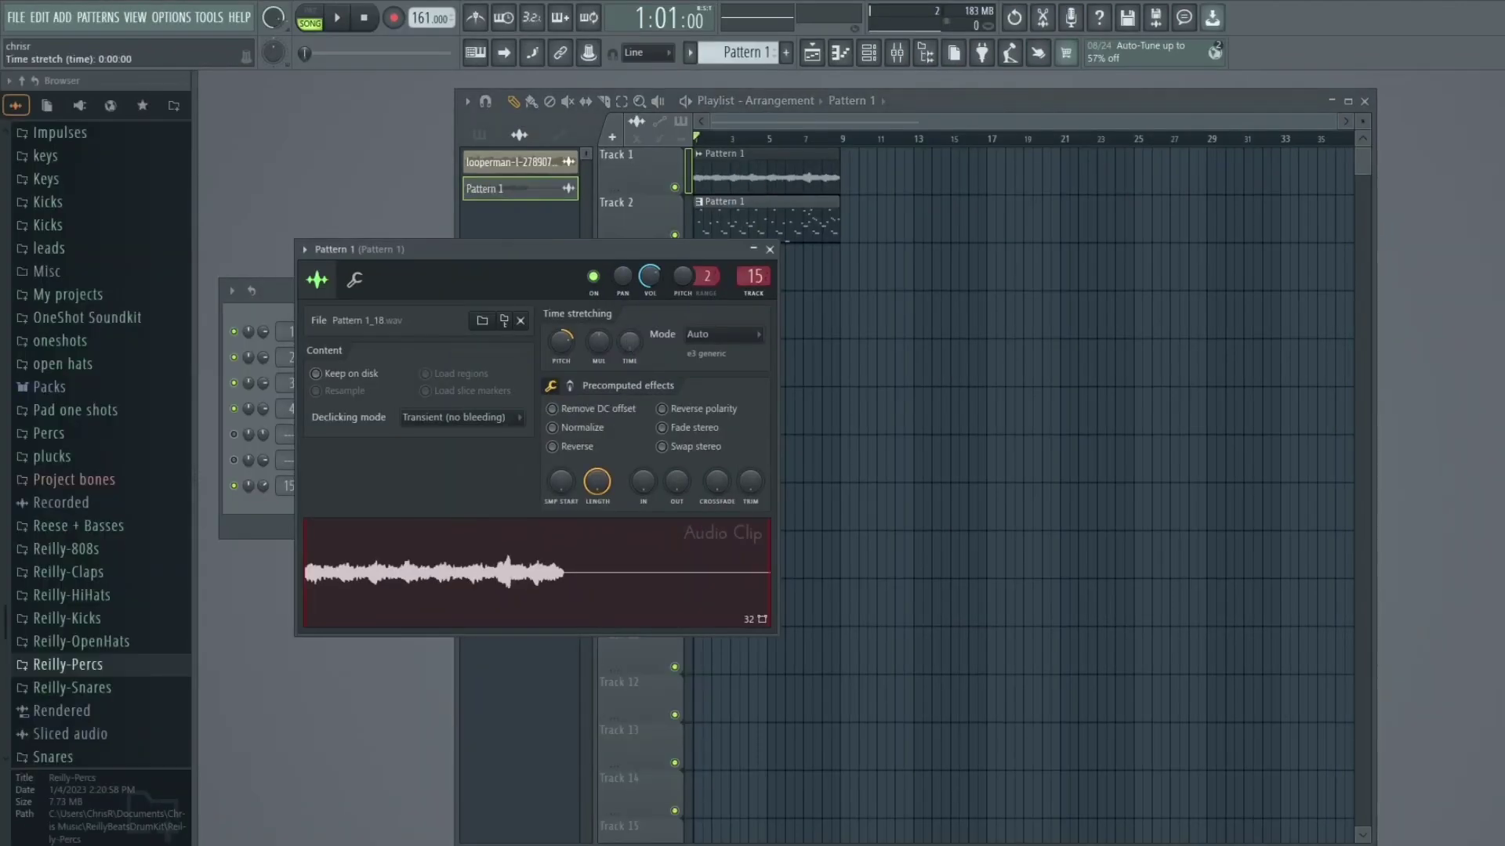
pyautogui.moveTo(629, 341); pyautogui.dragTo(629, 330)
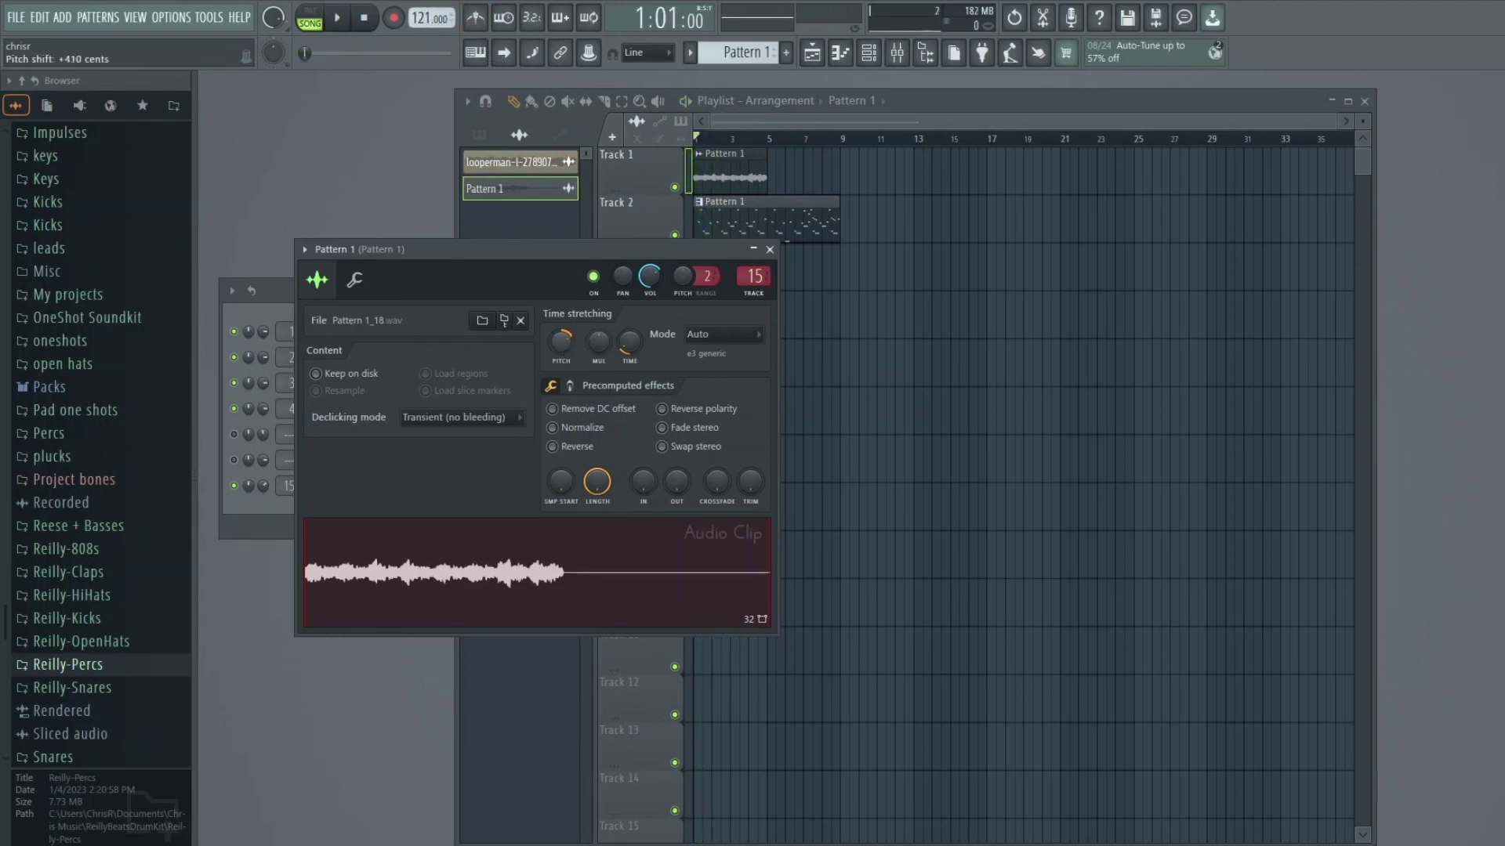
pyautogui.click(770, 250)
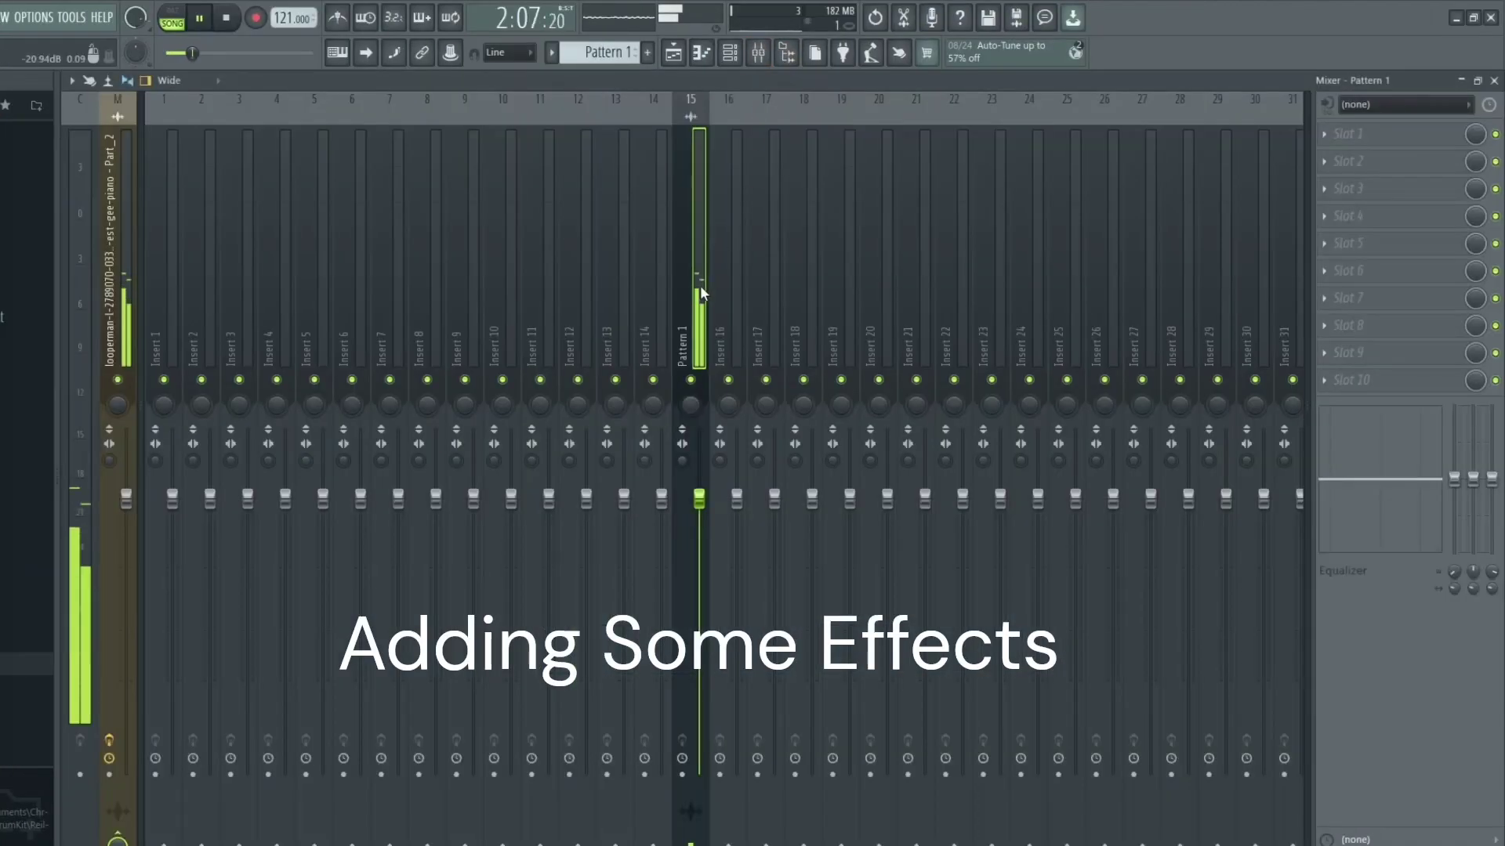
# Step: Load Fruity Reeverb 2 into the first slot of the Pattern 1 insert
pyautogui.click(1384, 137)
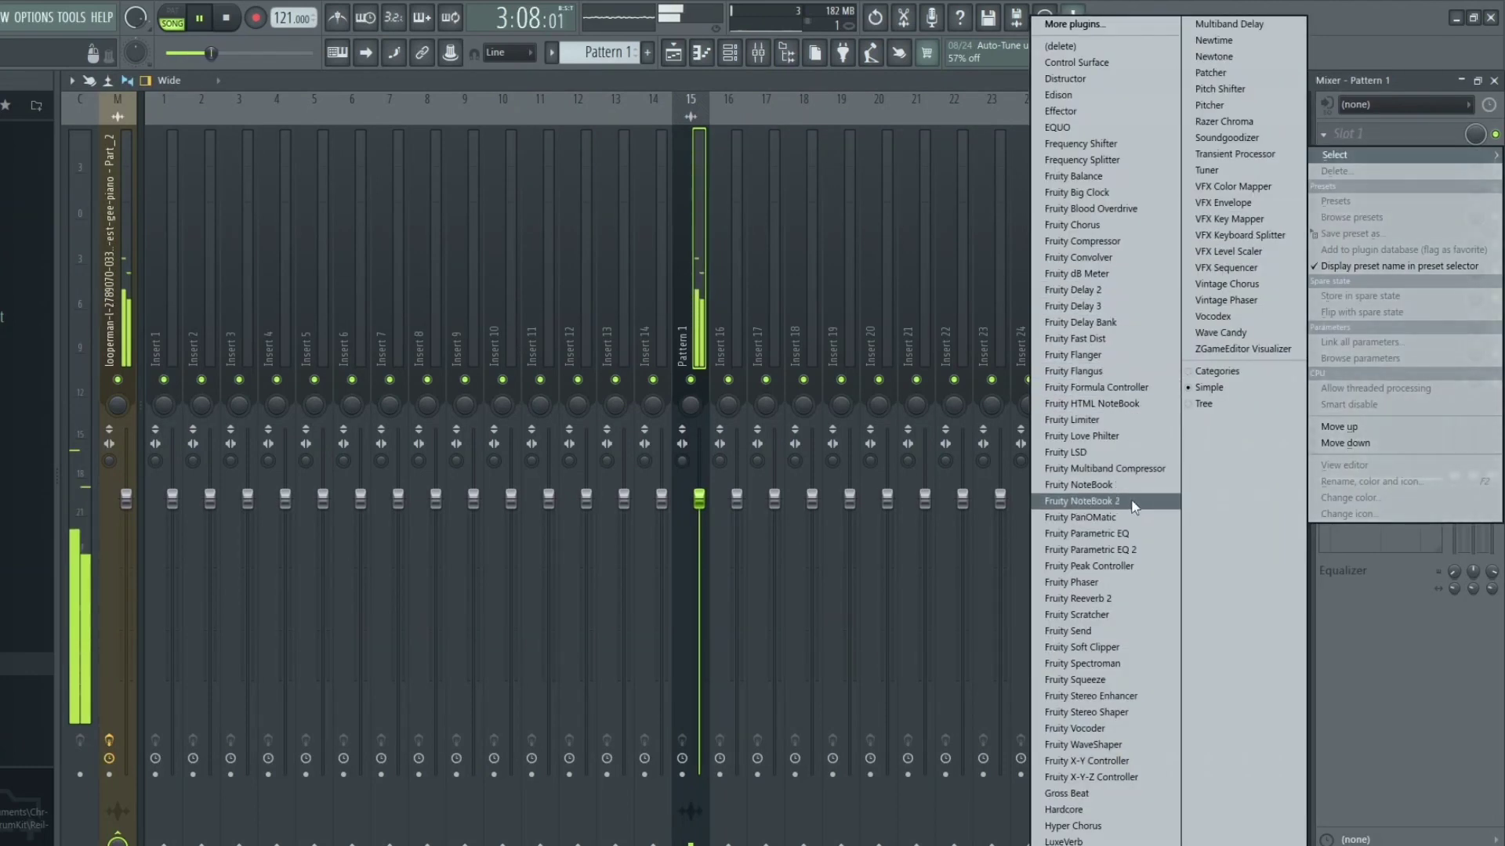
pyautogui.click(1117, 598)
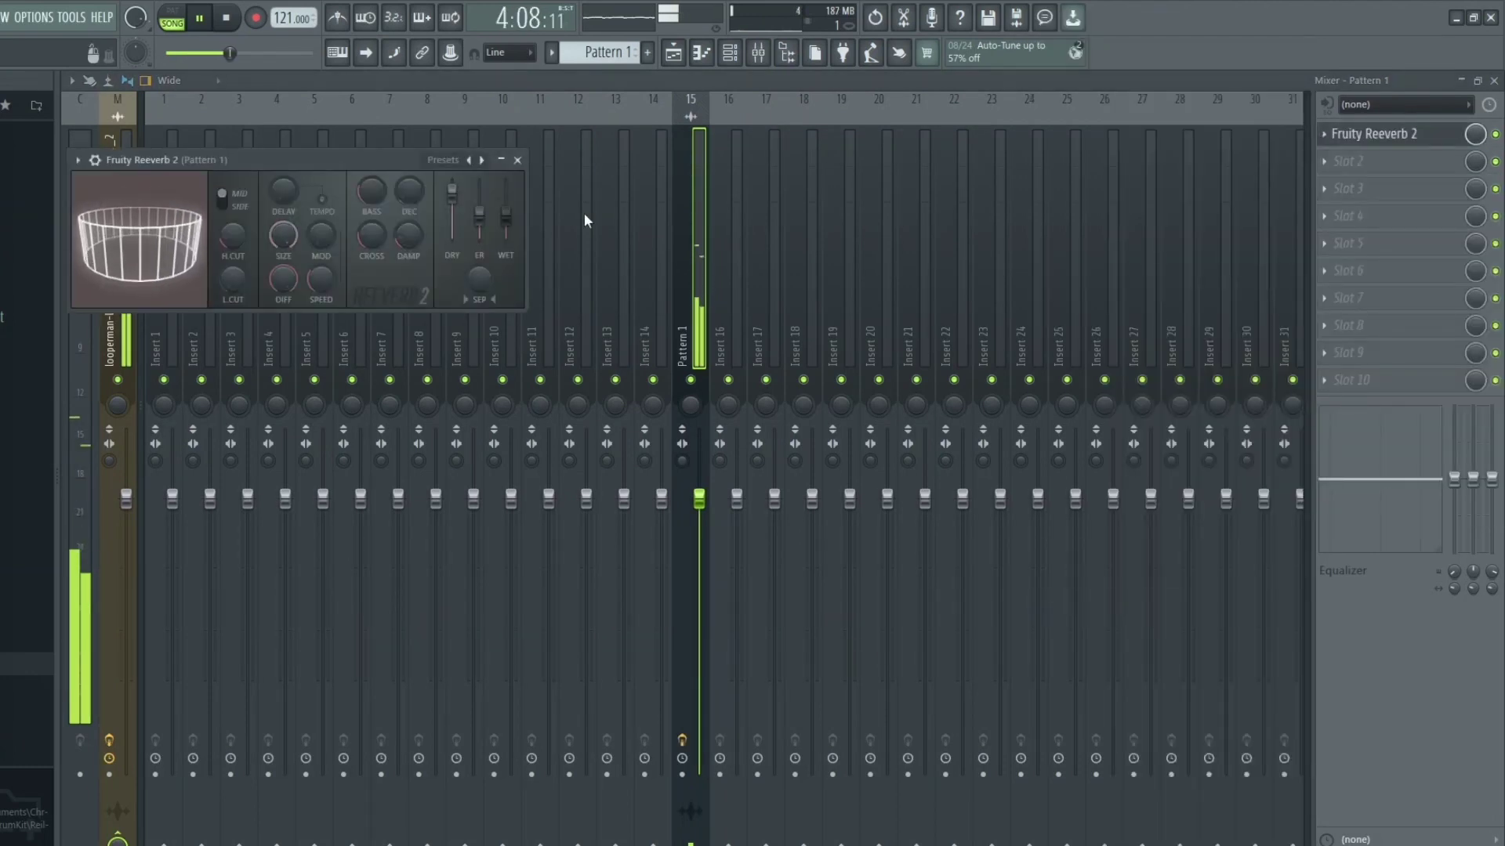
pyautogui.click(518, 160)
# Step: Add Fruity Delay 3 to both the second and third slots of the Pattern 1 insert
pyautogui.click(1383, 161)
pyautogui.click(1105, 306)
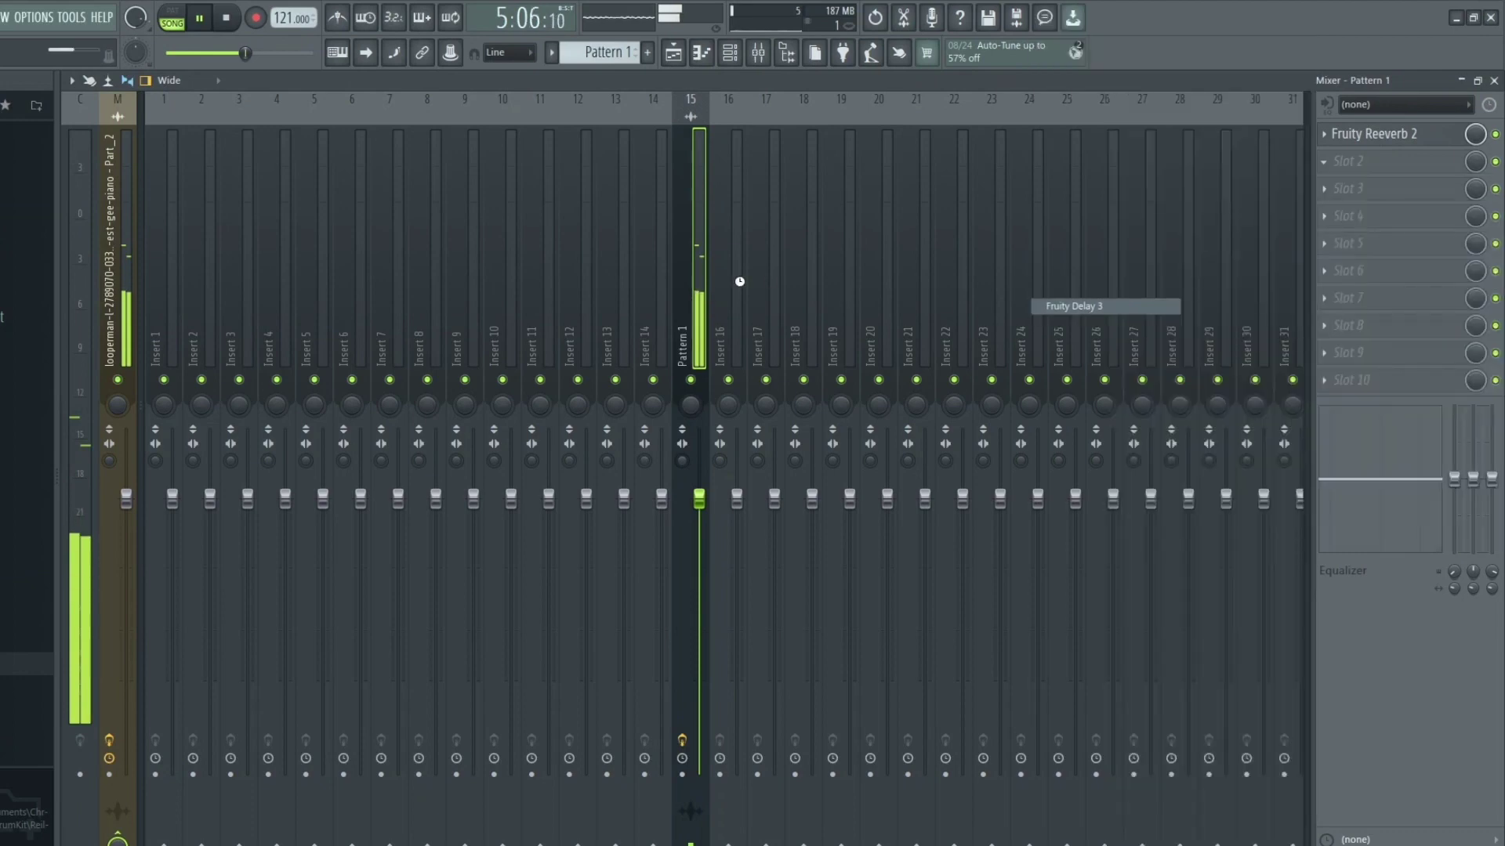
pyautogui.click(726, 182)
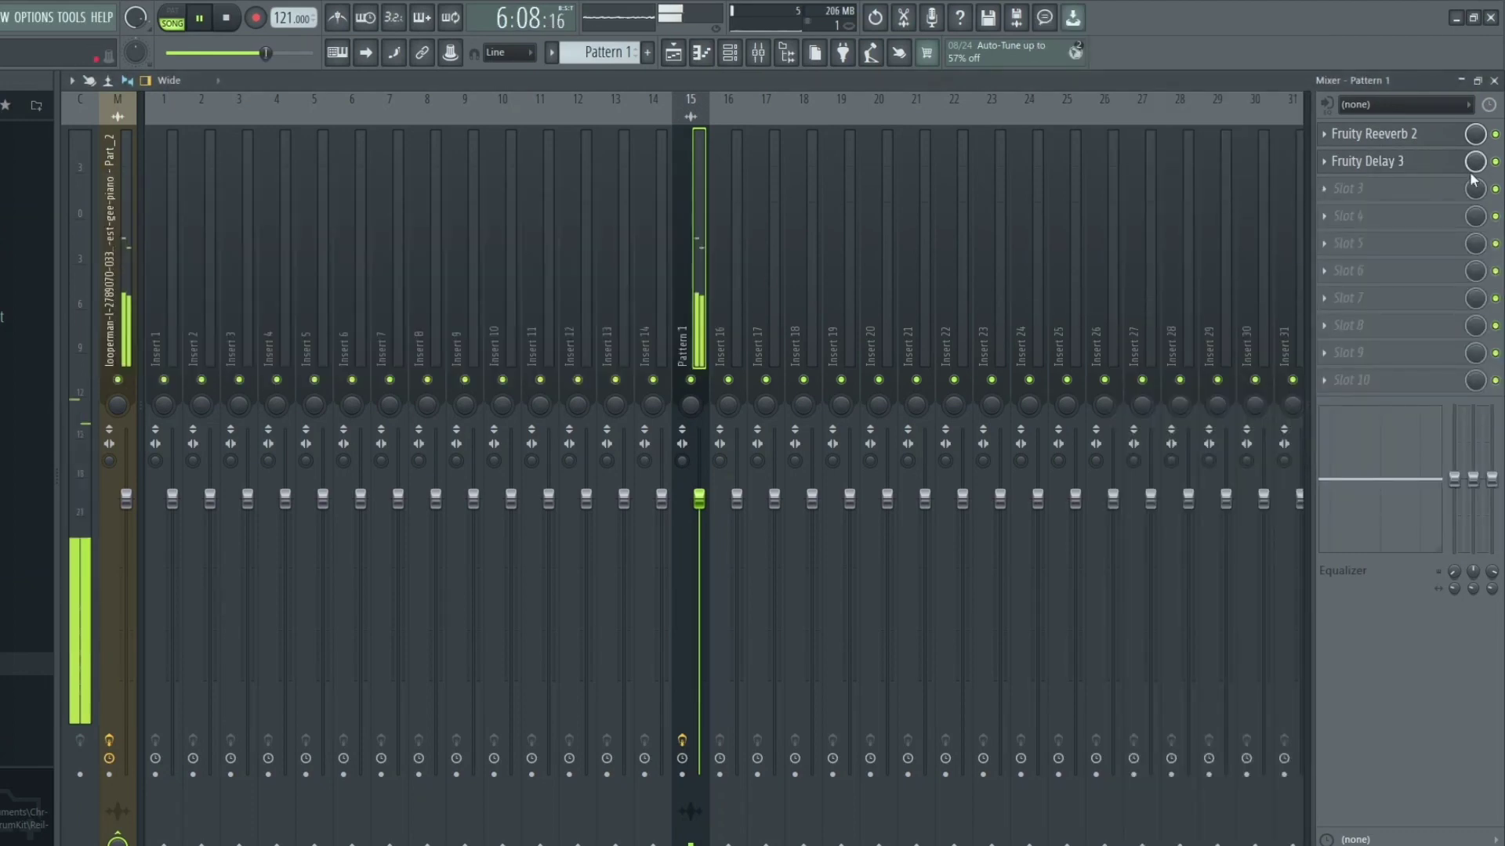
pyautogui.click(1409, 197)
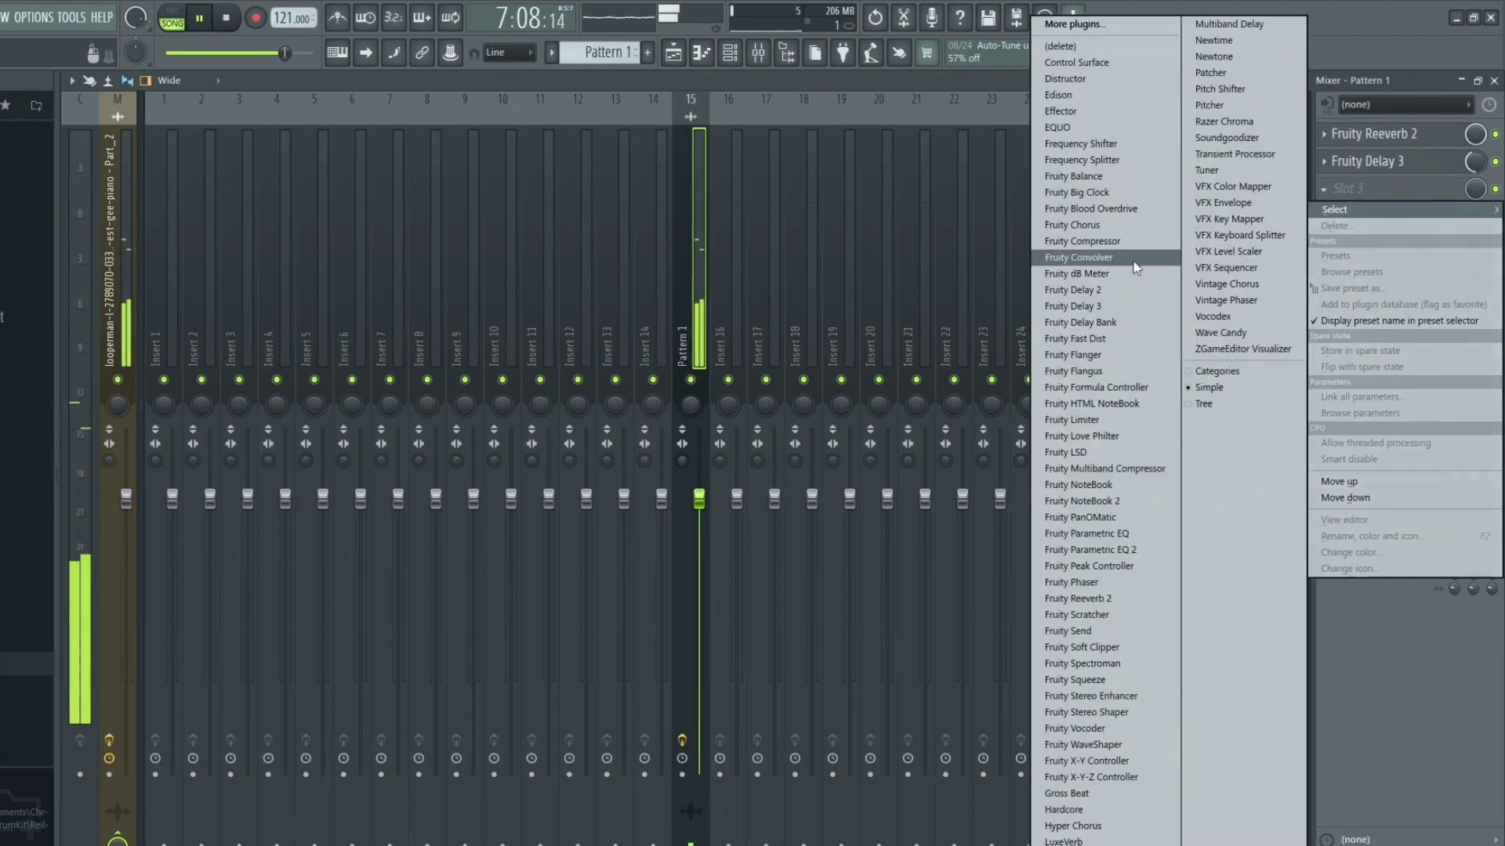
pyautogui.click(1107, 307)
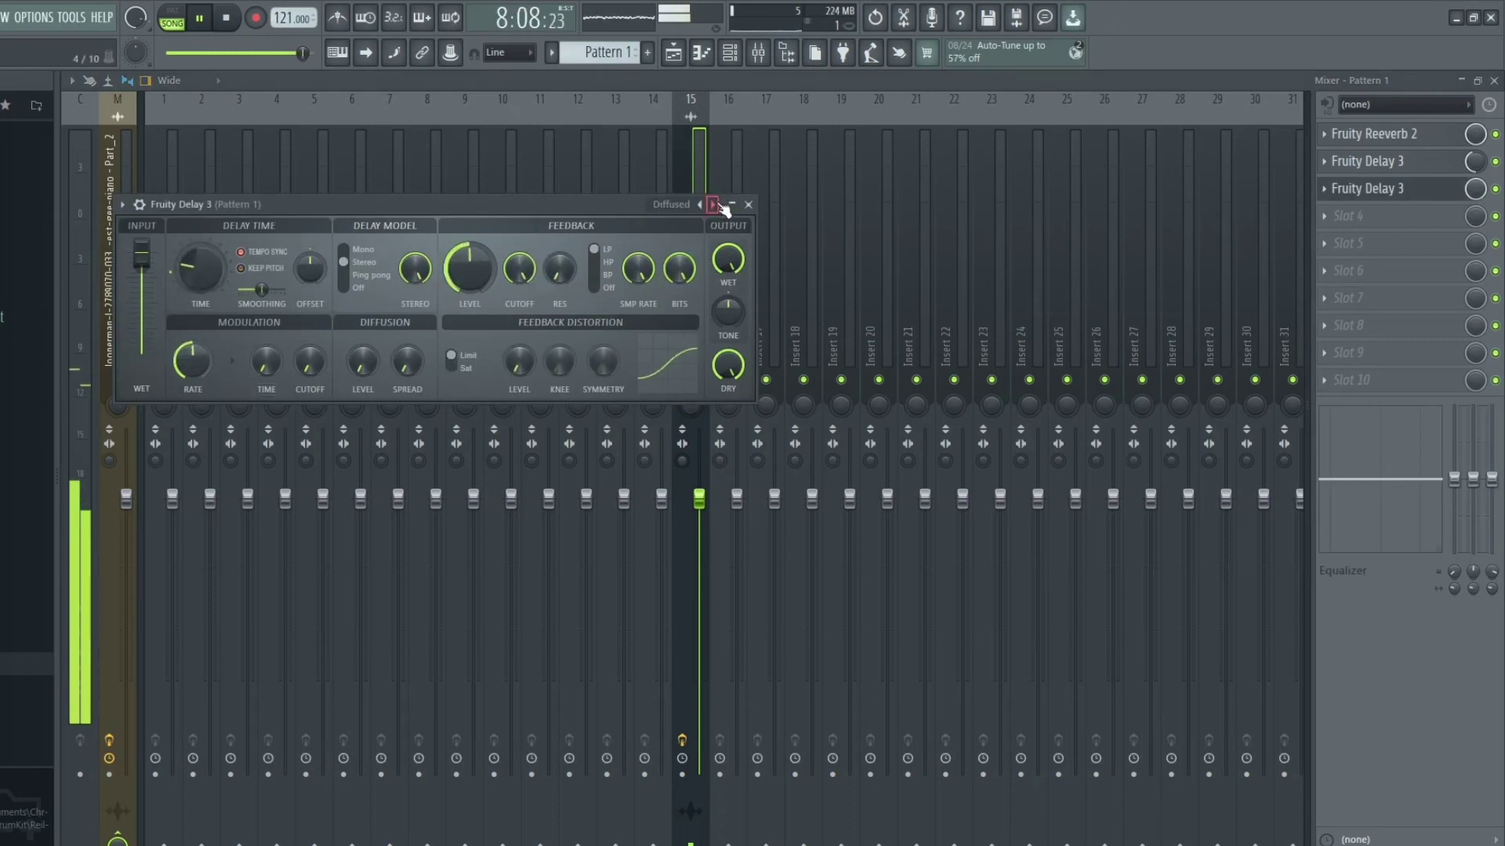
pyautogui.click(749, 205)
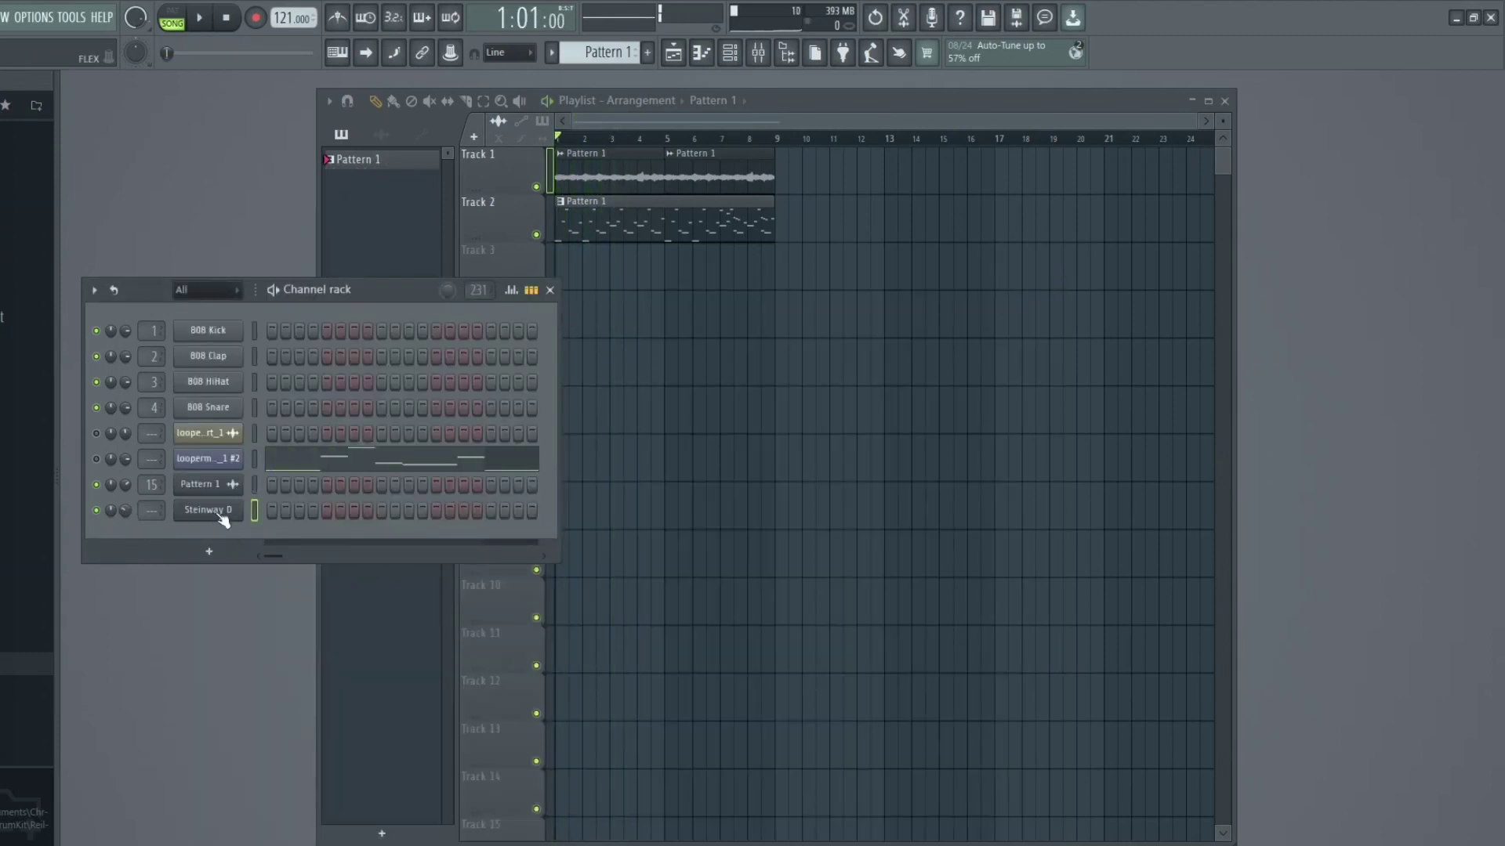
# Step: In the Steinway D piano roll, shorten the G2 note to bar 3 and add a second G2 after it
pyautogui.rightClick(223, 521)
pyautogui.click(266, 509)
pyautogui.scroll(-8, 47, 490)
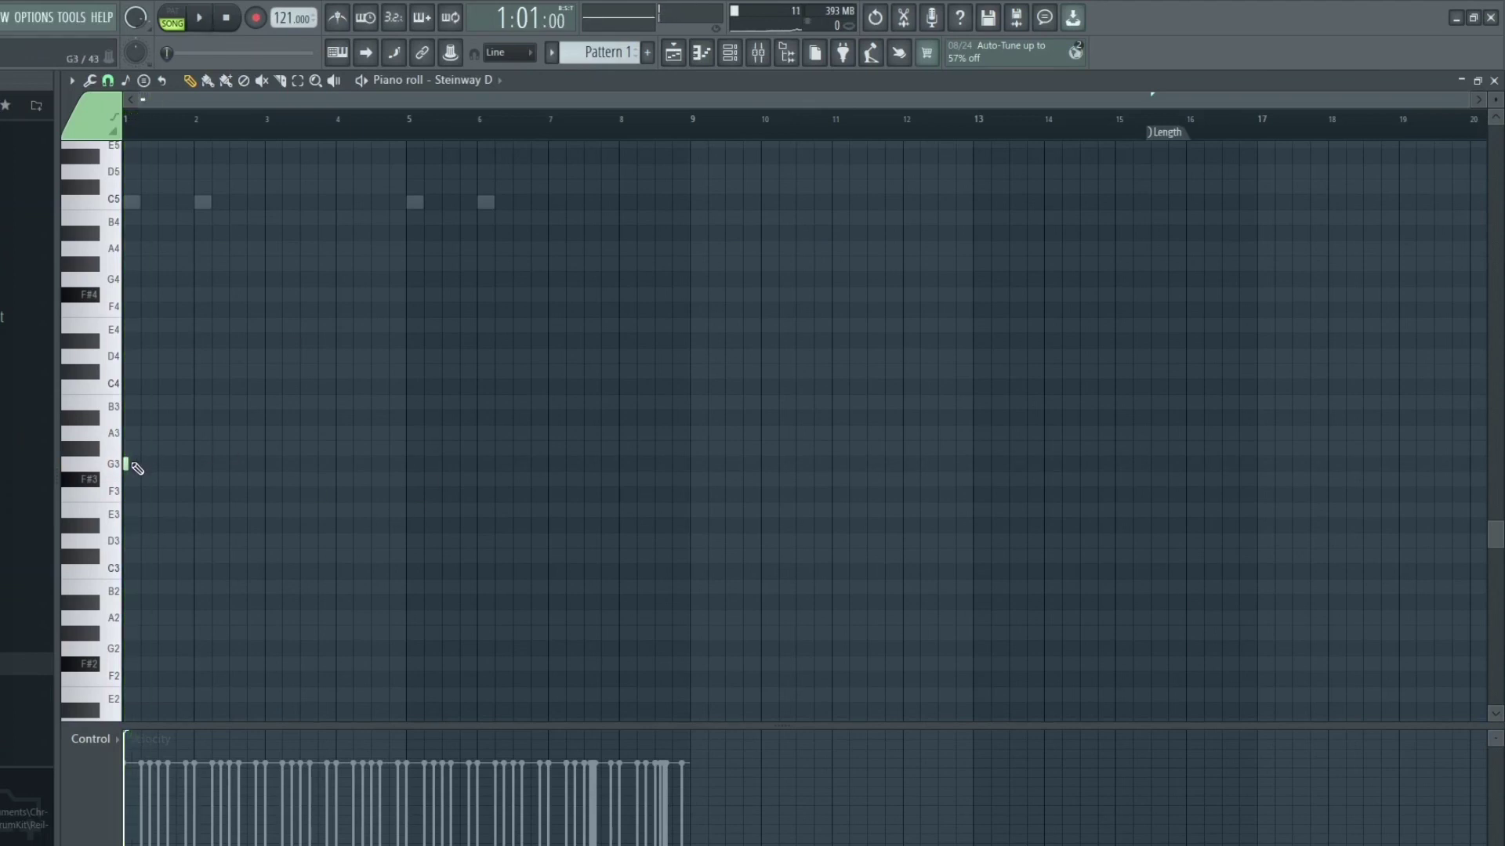
pyautogui.press('space')
pyautogui.scroll(-8, 588, 413)
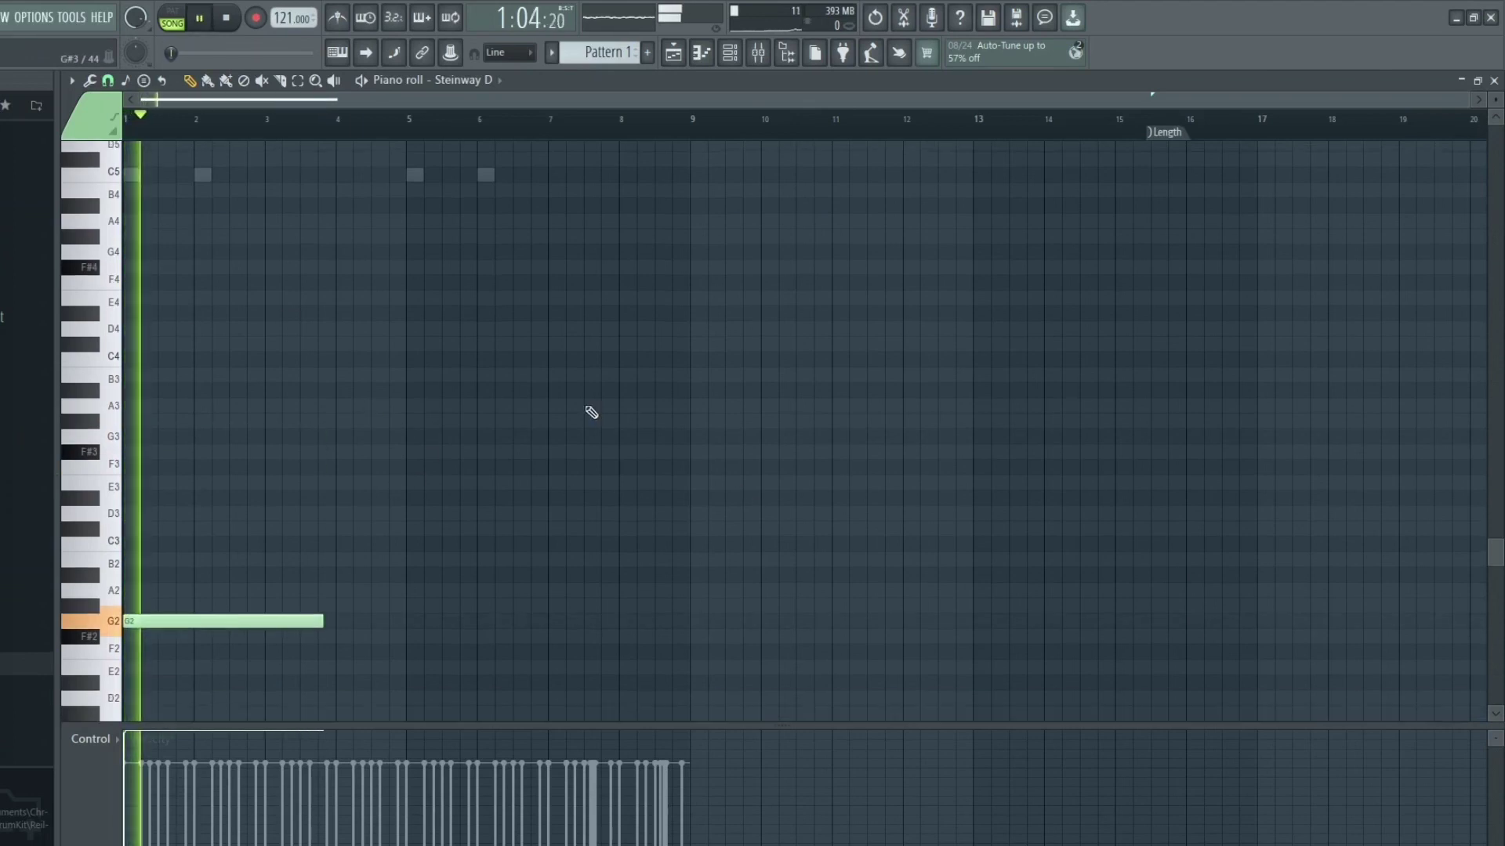
pyautogui.scroll(4, 521, 301)
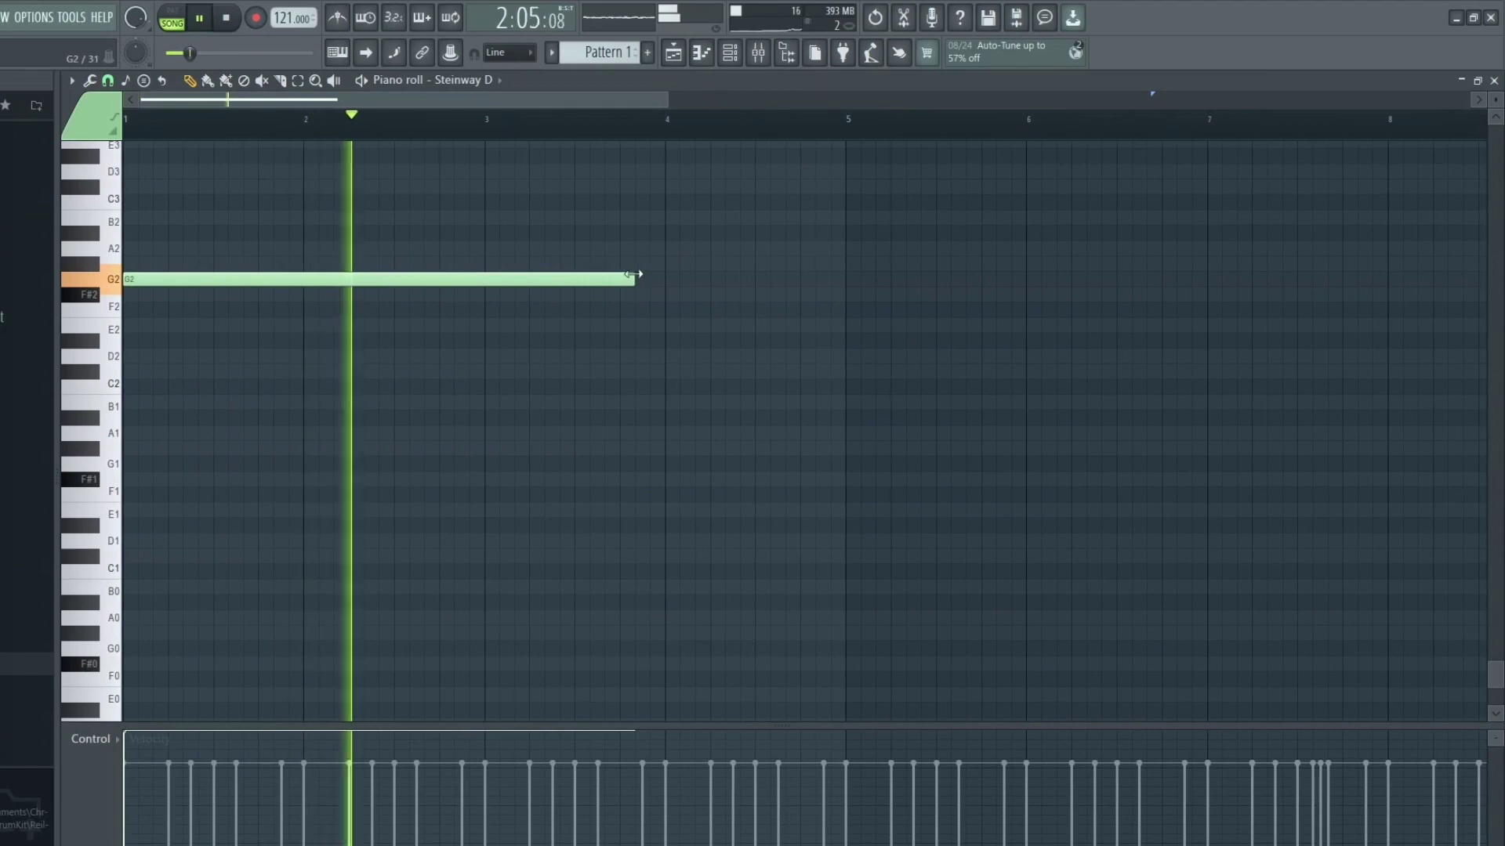
pyautogui.moveTo(634, 279); pyautogui.dragTo(484, 279)
pyautogui.click(488, 279)
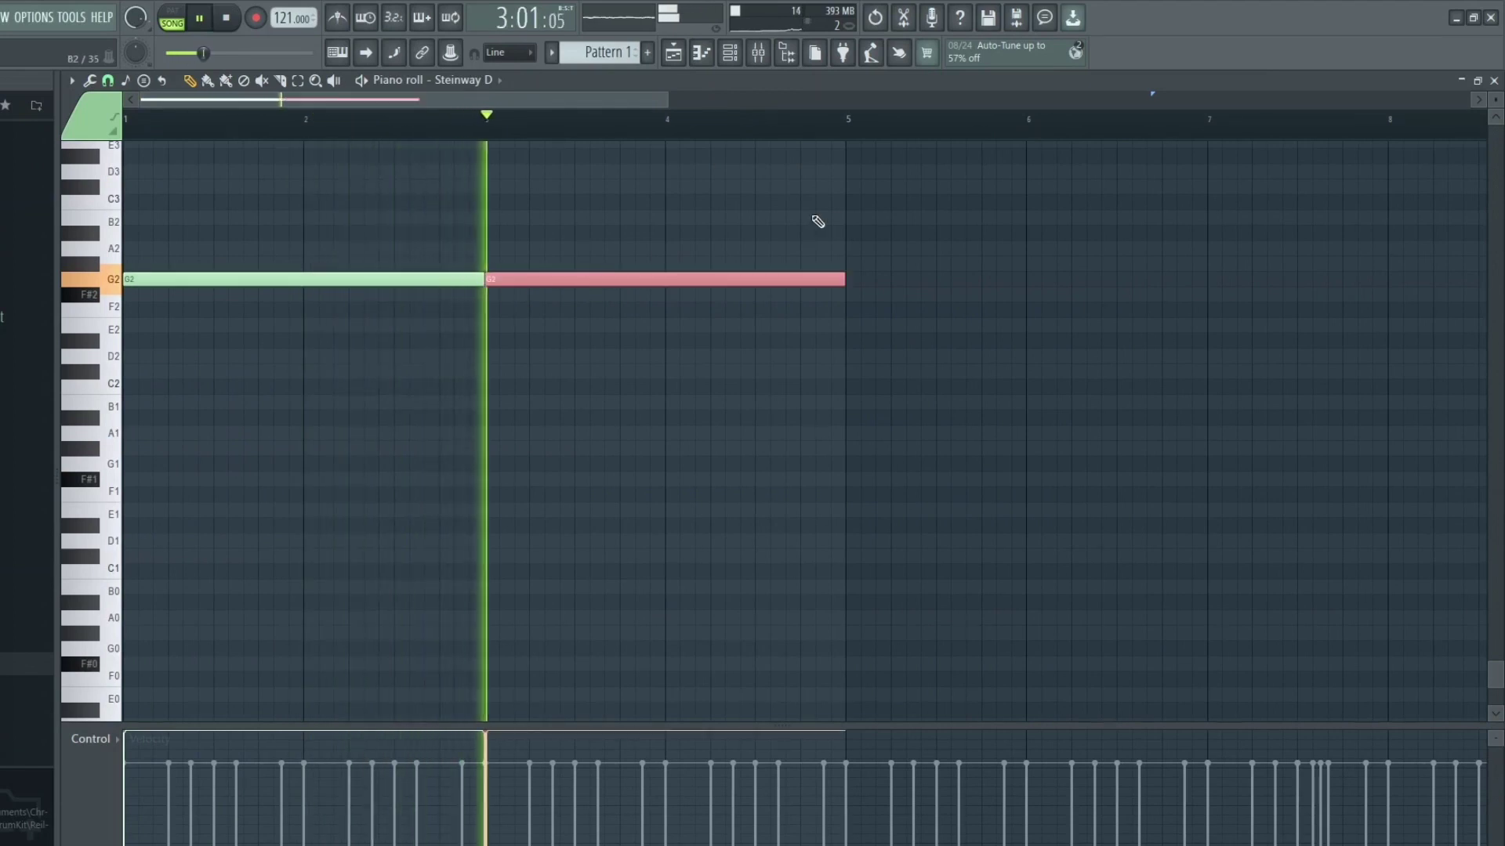
pyautogui.keyDown('ctrl'); pyautogui.click(829, 419); pyautogui.keyUp('ctrl')
# Step: Duplicate the G2 notes into bars 5–9, move the copies to A#2, then transpose everything down three semitones
pyautogui.scroll(2, 735, 418)
pyautogui.hotkey('ctrl', 'b')
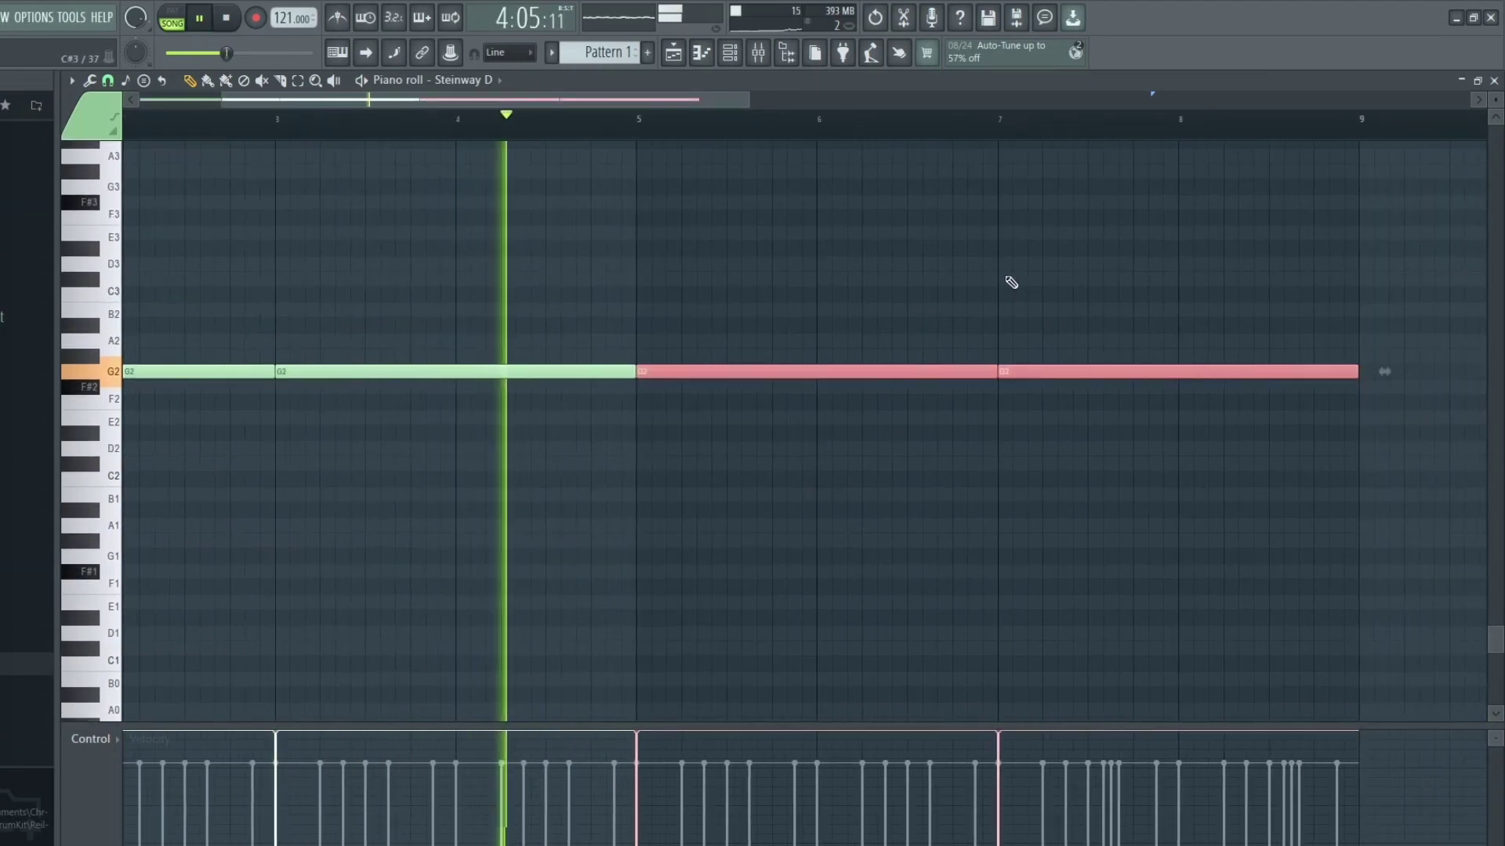
pyautogui.hotkey('shift', 'Down')
pyautogui.hotkey('shift', 'Down')
pyautogui.hotkey('shift', 'Down')
pyautogui.hotkey('shift', 'Down')
pyautogui.hotkey('ctrl', 'Up')
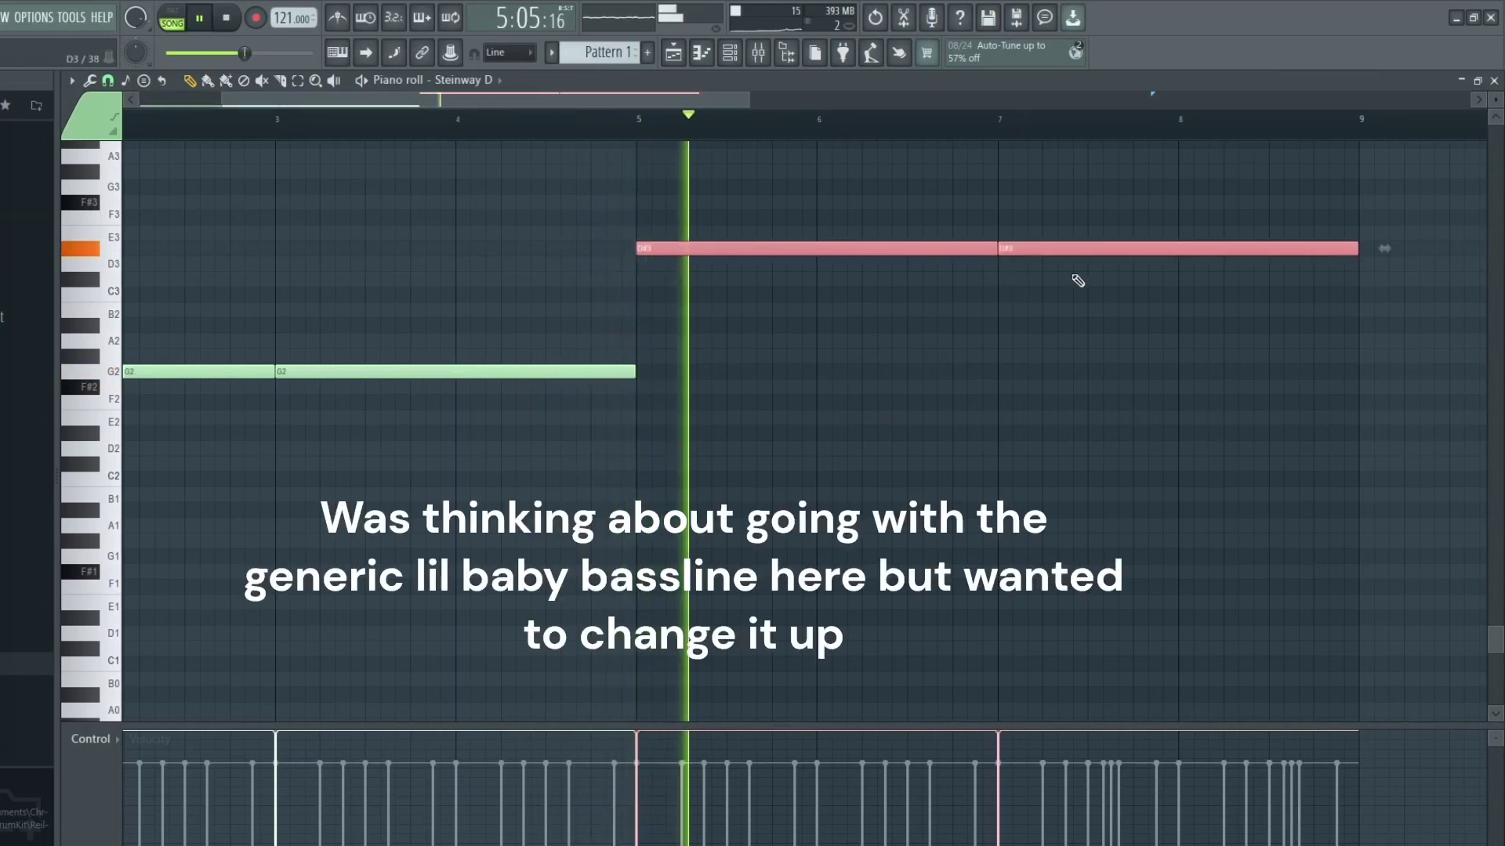
pyautogui.press('space')
pyautogui.press('space')
pyautogui.scroll(2, 722, 366)
pyautogui.click(464, 121)
pyautogui.scroll(-2, 604, 243)
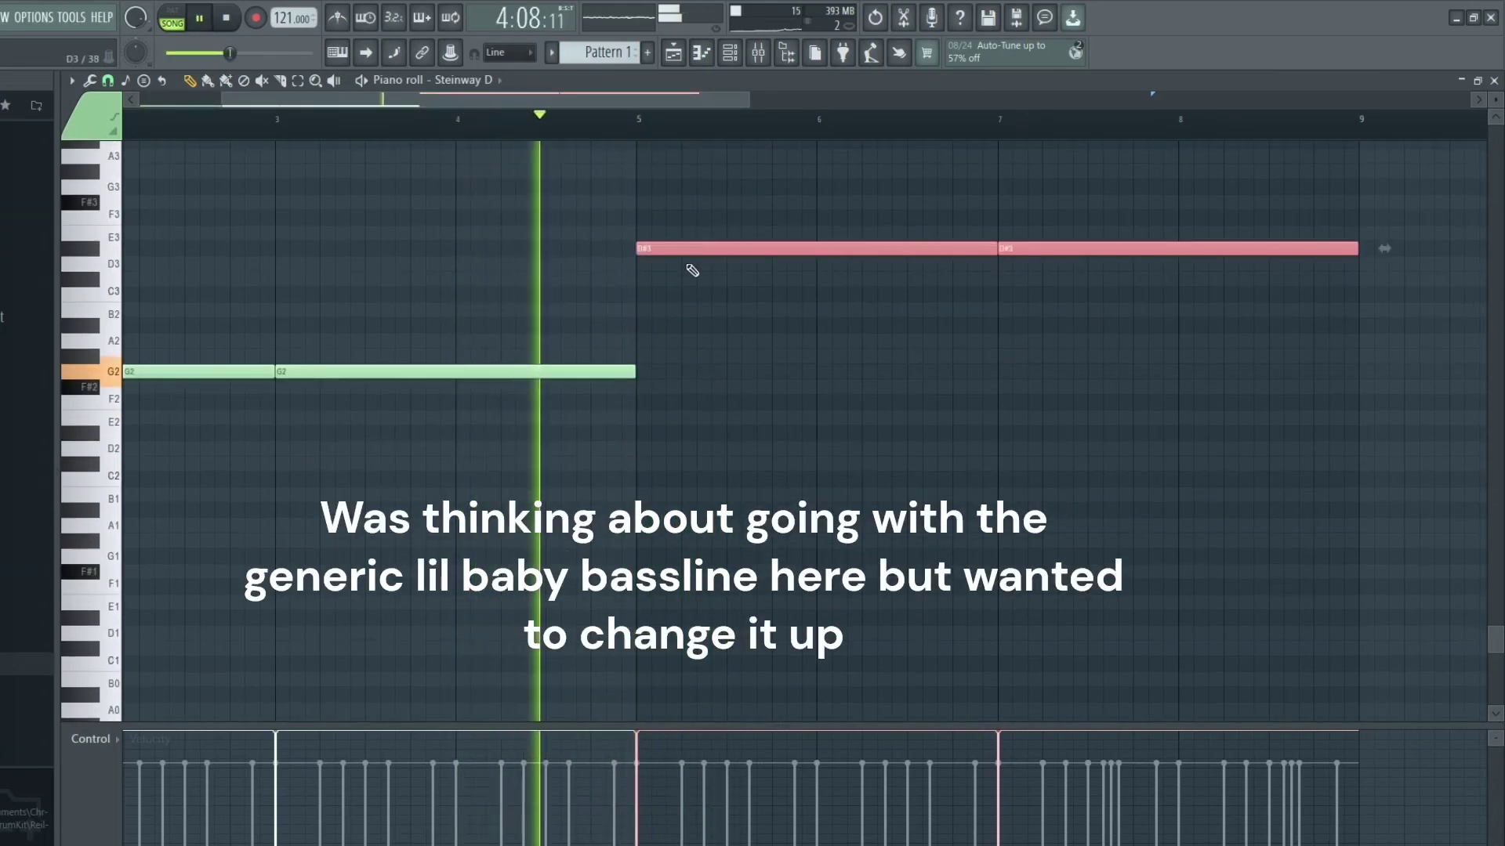
pyautogui.moveTo(688, 247); pyautogui.dragTo(687, 402)
pyautogui.press('space')
pyautogui.press('space')
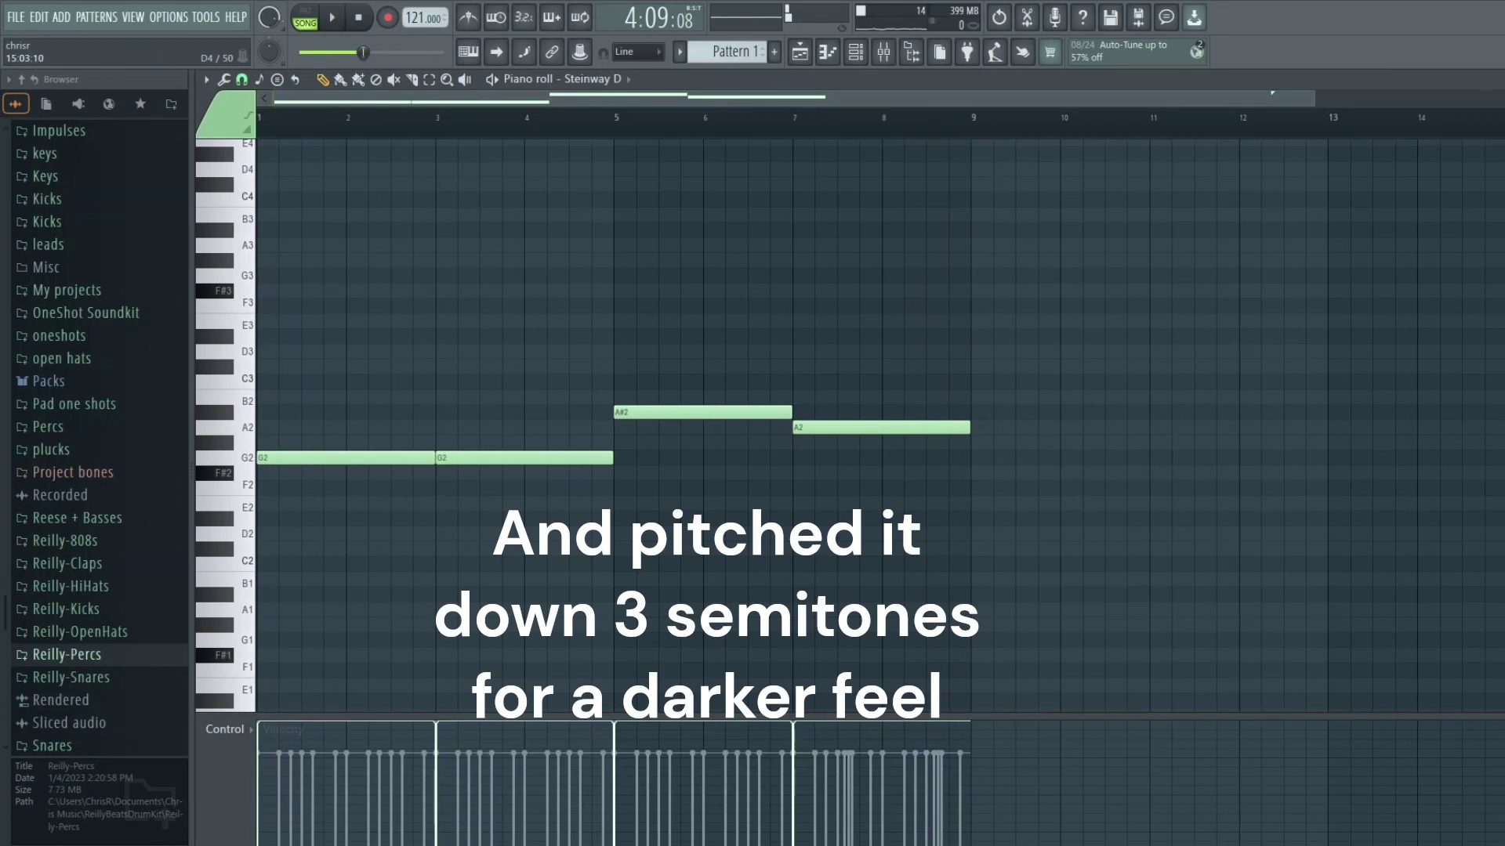
pyautogui.hotkey('shift', 'Down')
pyautogui.hotkey('shift', 'Down')
pyautogui.hotkey('shift', 'Down')
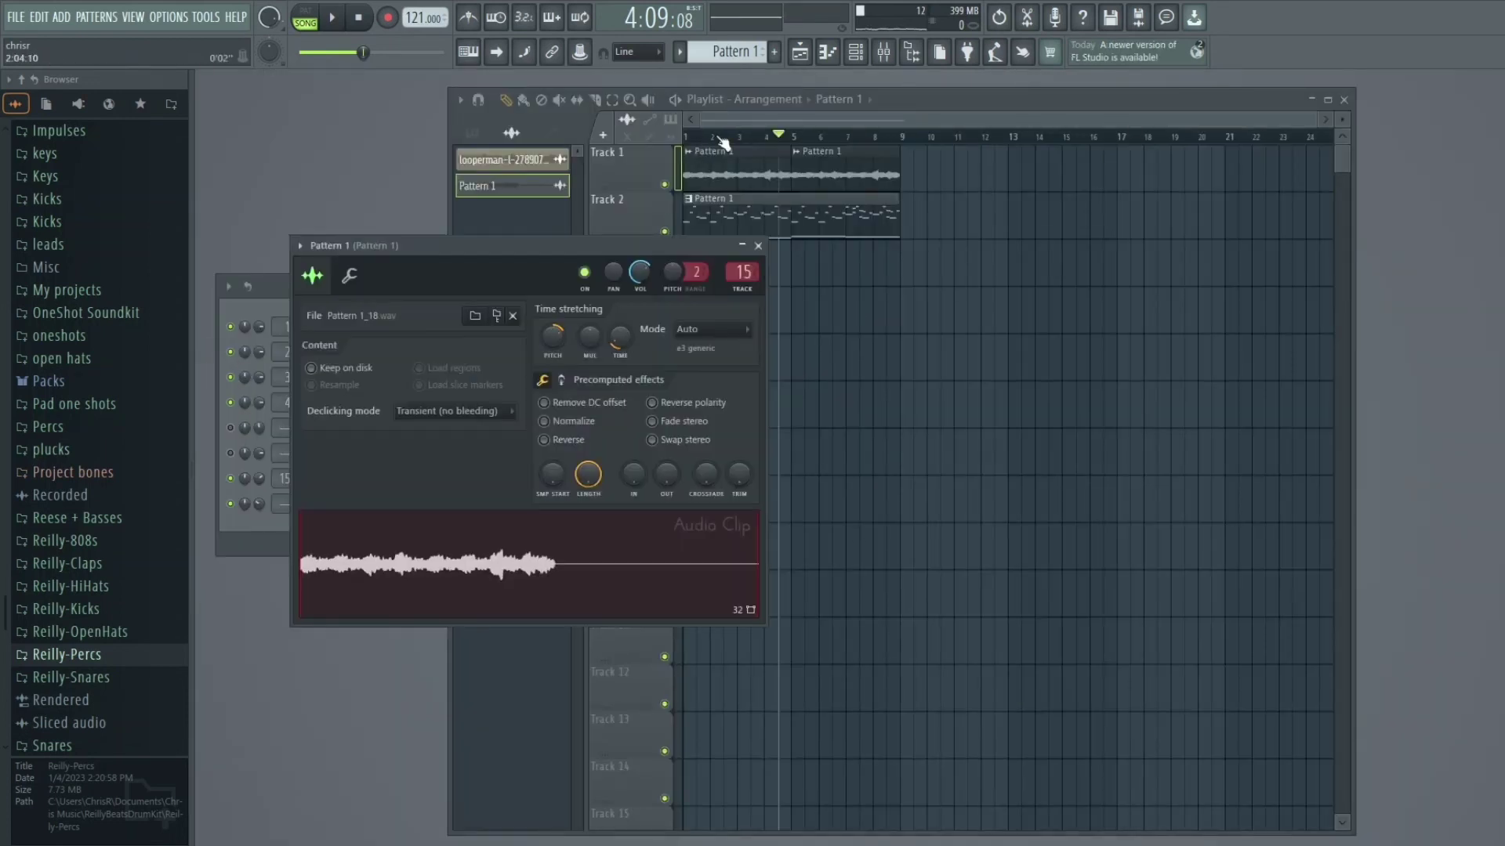
pyautogui.press('space')
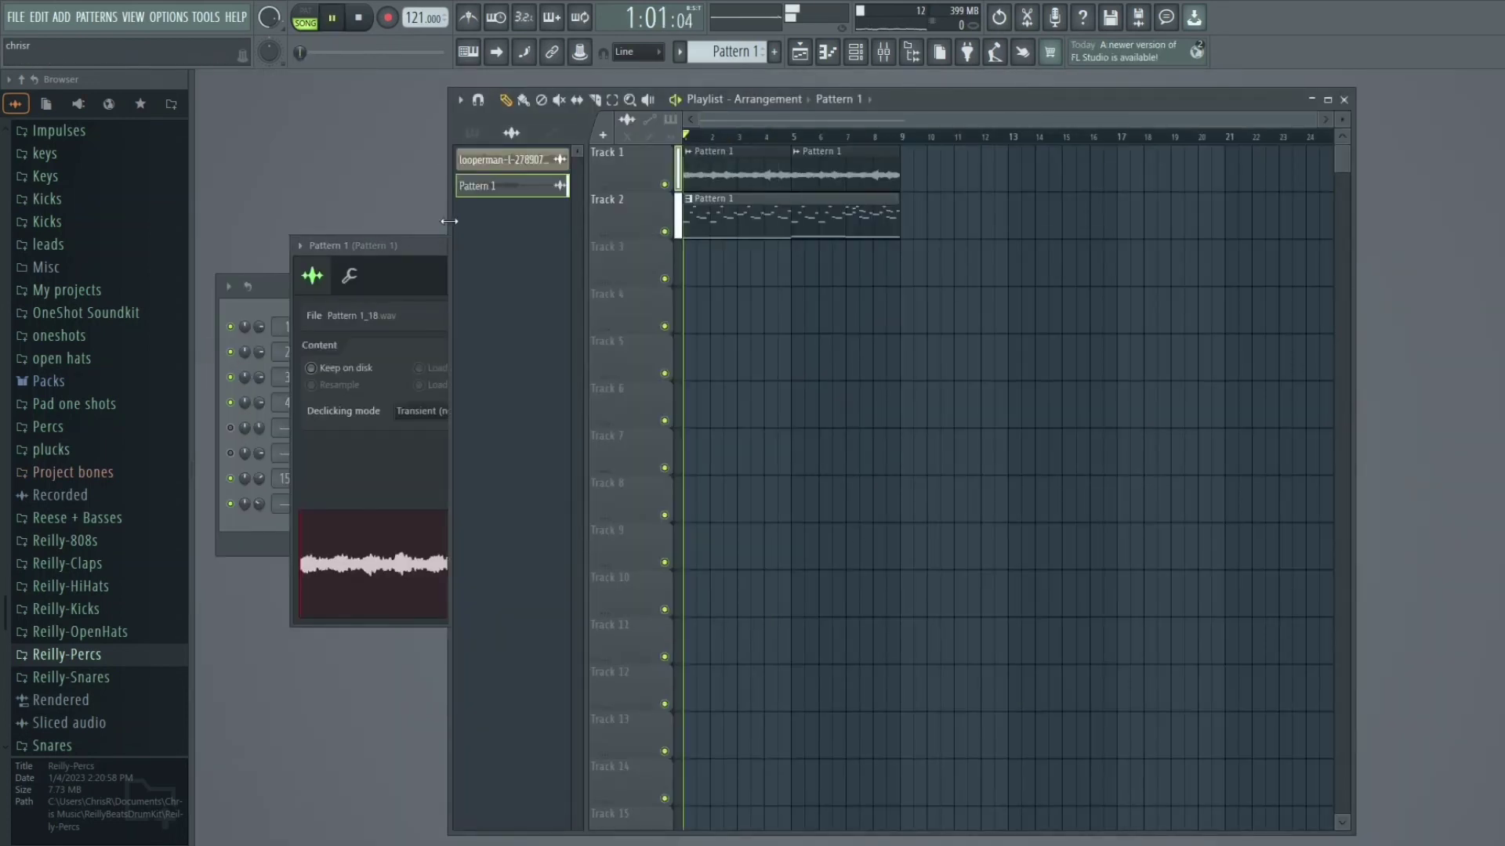
# Step: Close the Pattern 1 sample settings and show only patterns in the playlist list
pyautogui.click(758, 245)
pyautogui.click(472, 131)
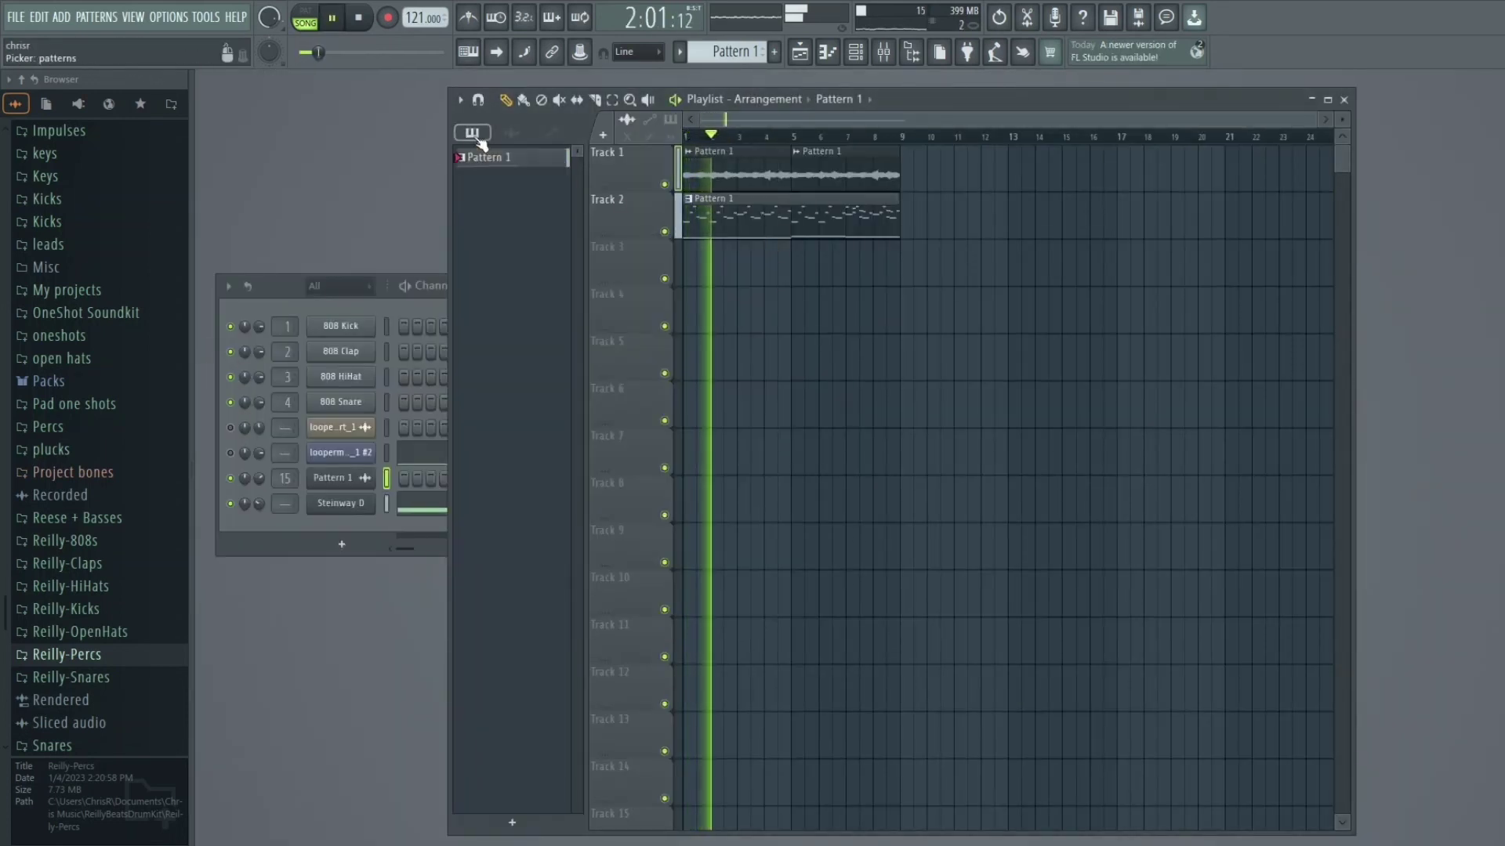
pyautogui.scroll(7, 112, 360)
pyautogui.scroll(-9, 67, 349)
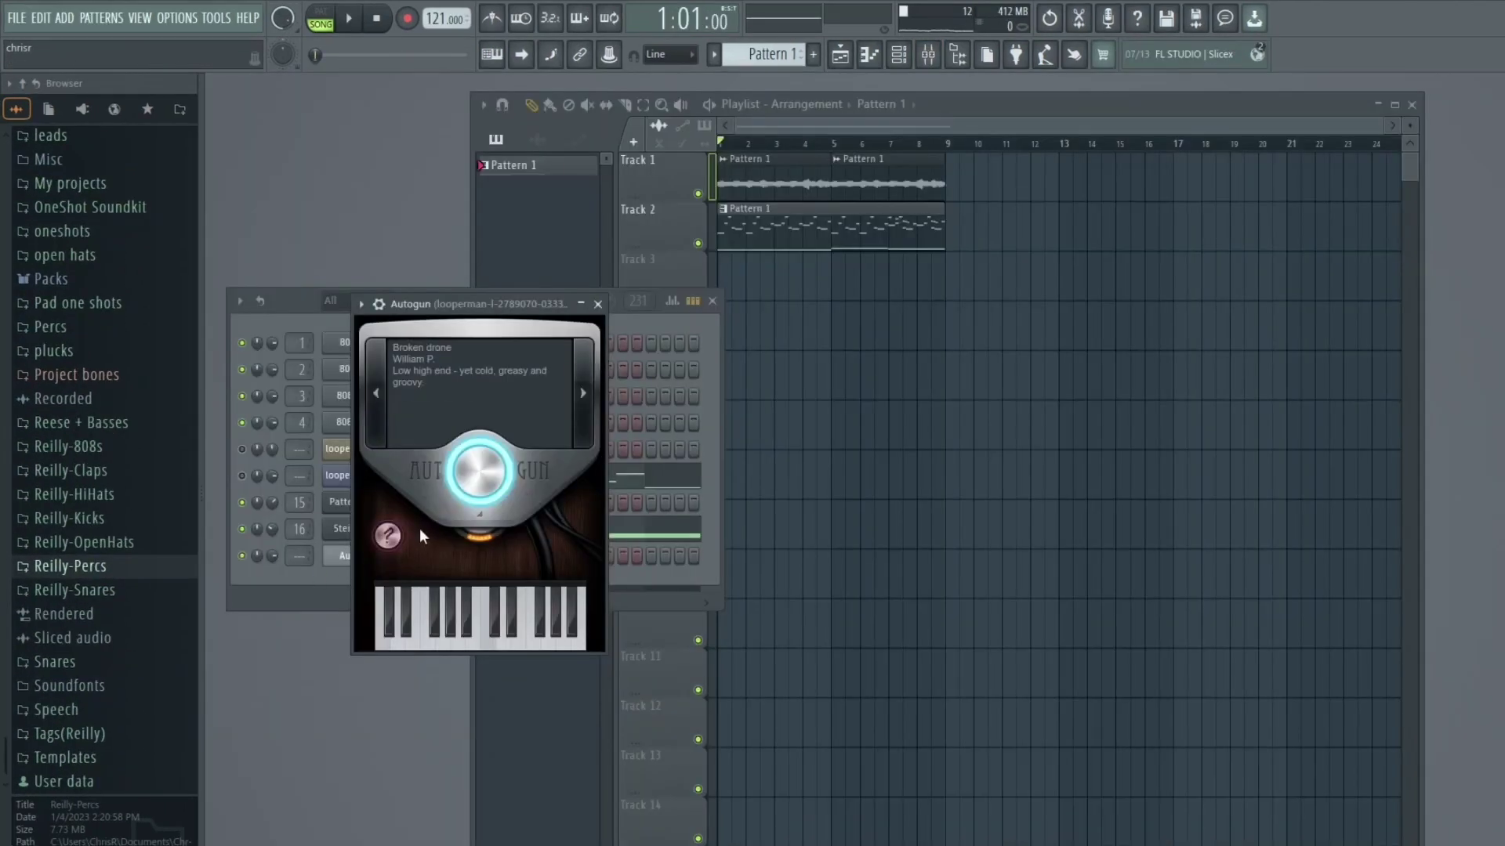
# Step: Load Autogun preset number 3214148, audition the cowbell sound, and close the plugin
pyautogui.click(388, 538)
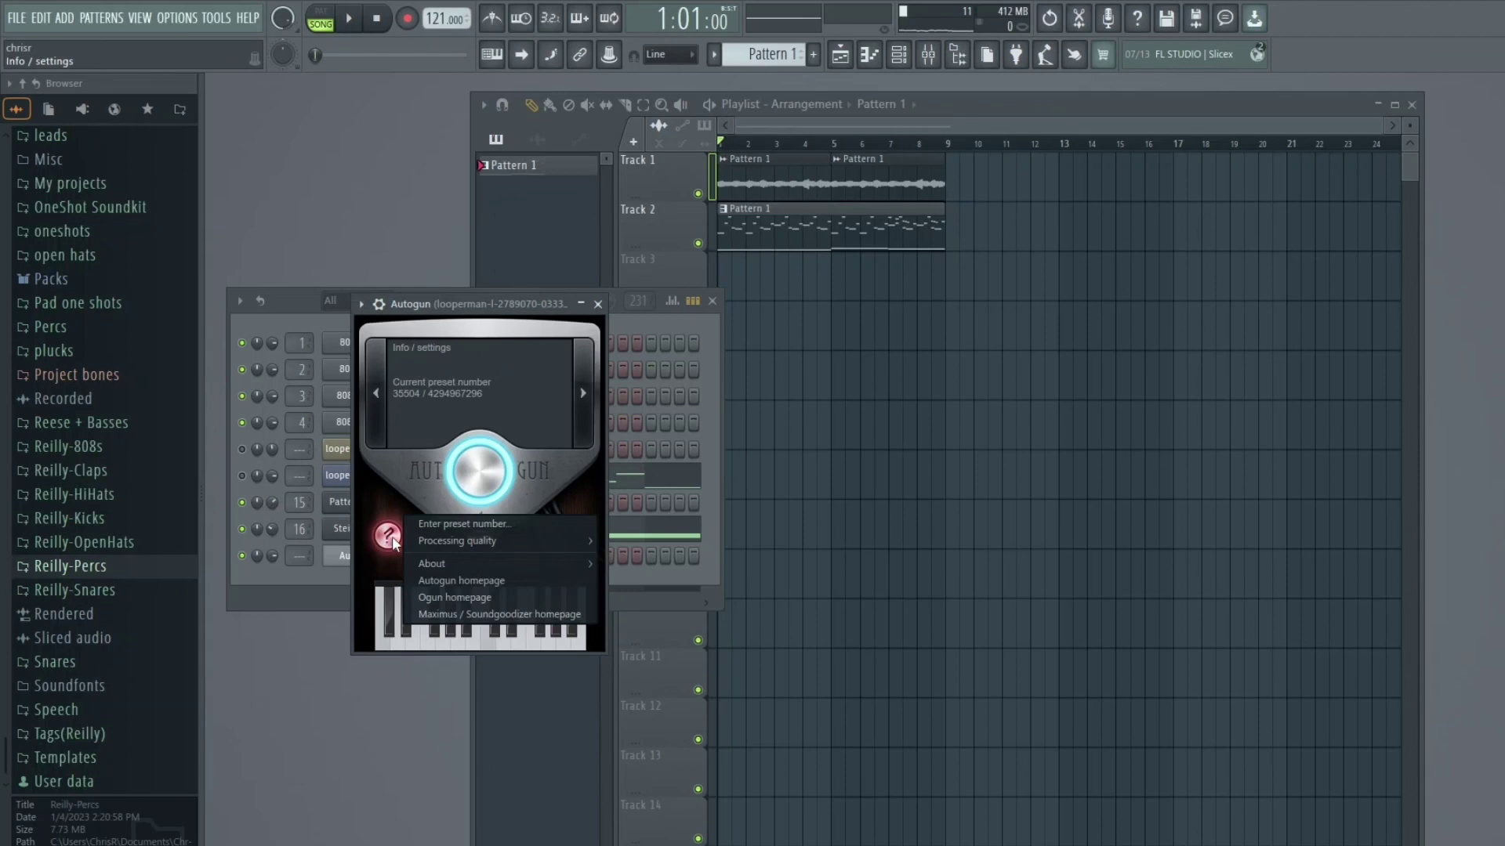
pyautogui.click(445, 526)
pyautogui.write('3214148')
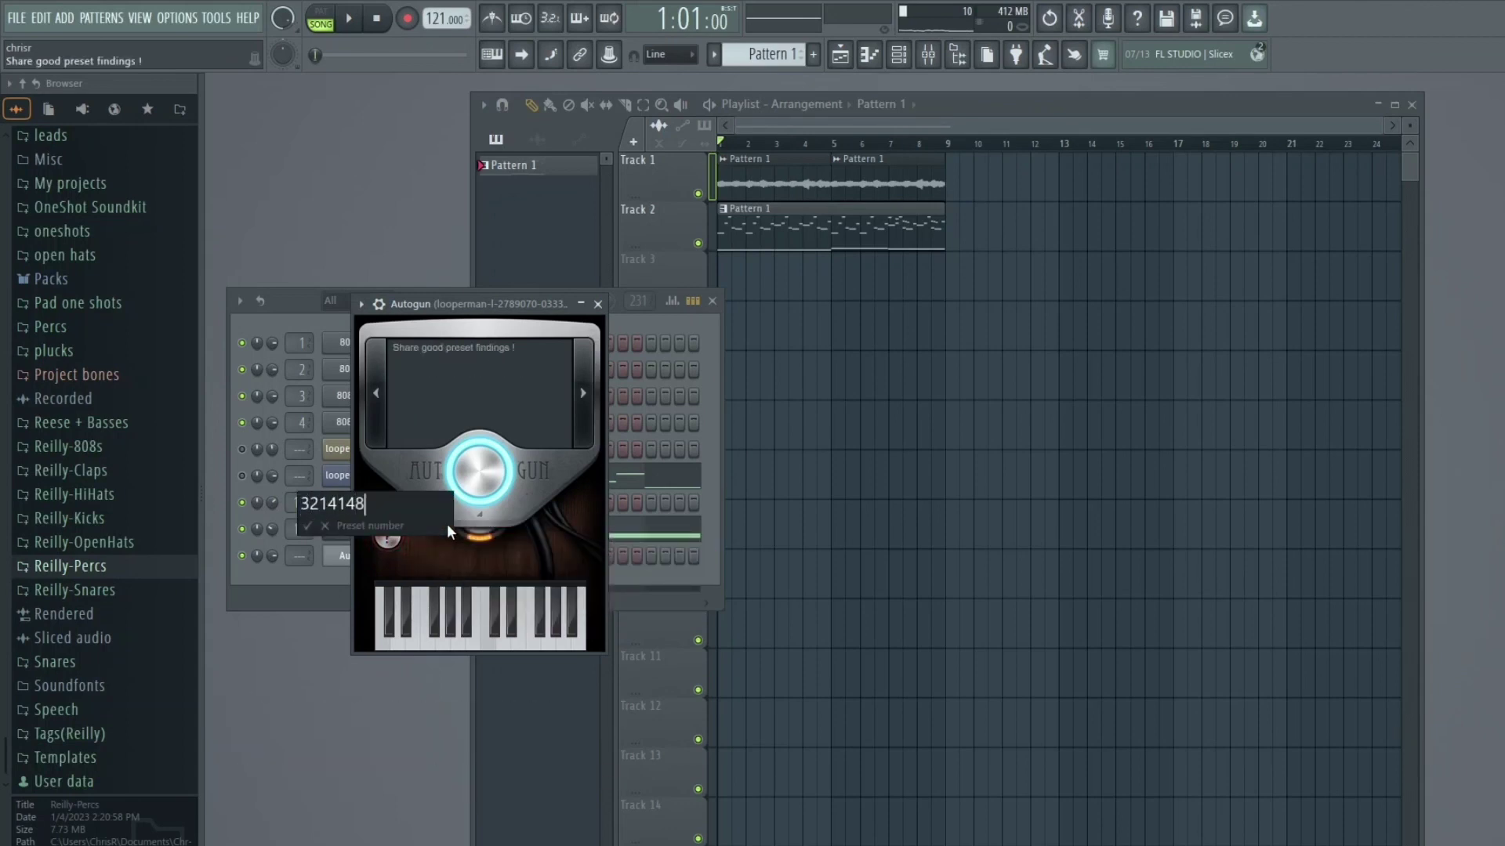
pyautogui.press('Return')
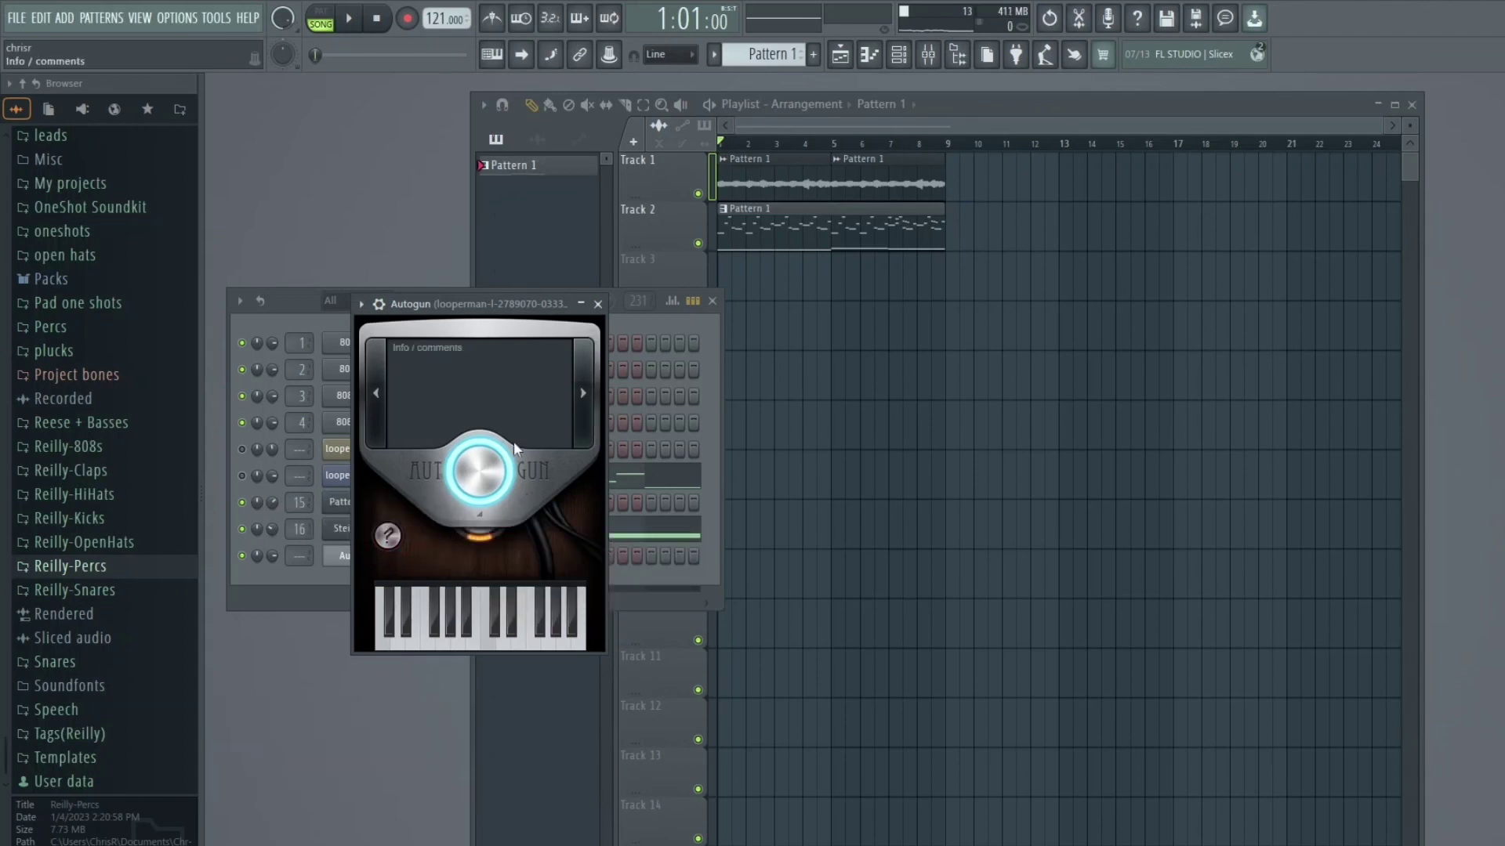
pyautogui.click(507, 644)
pyautogui.click(597, 304)
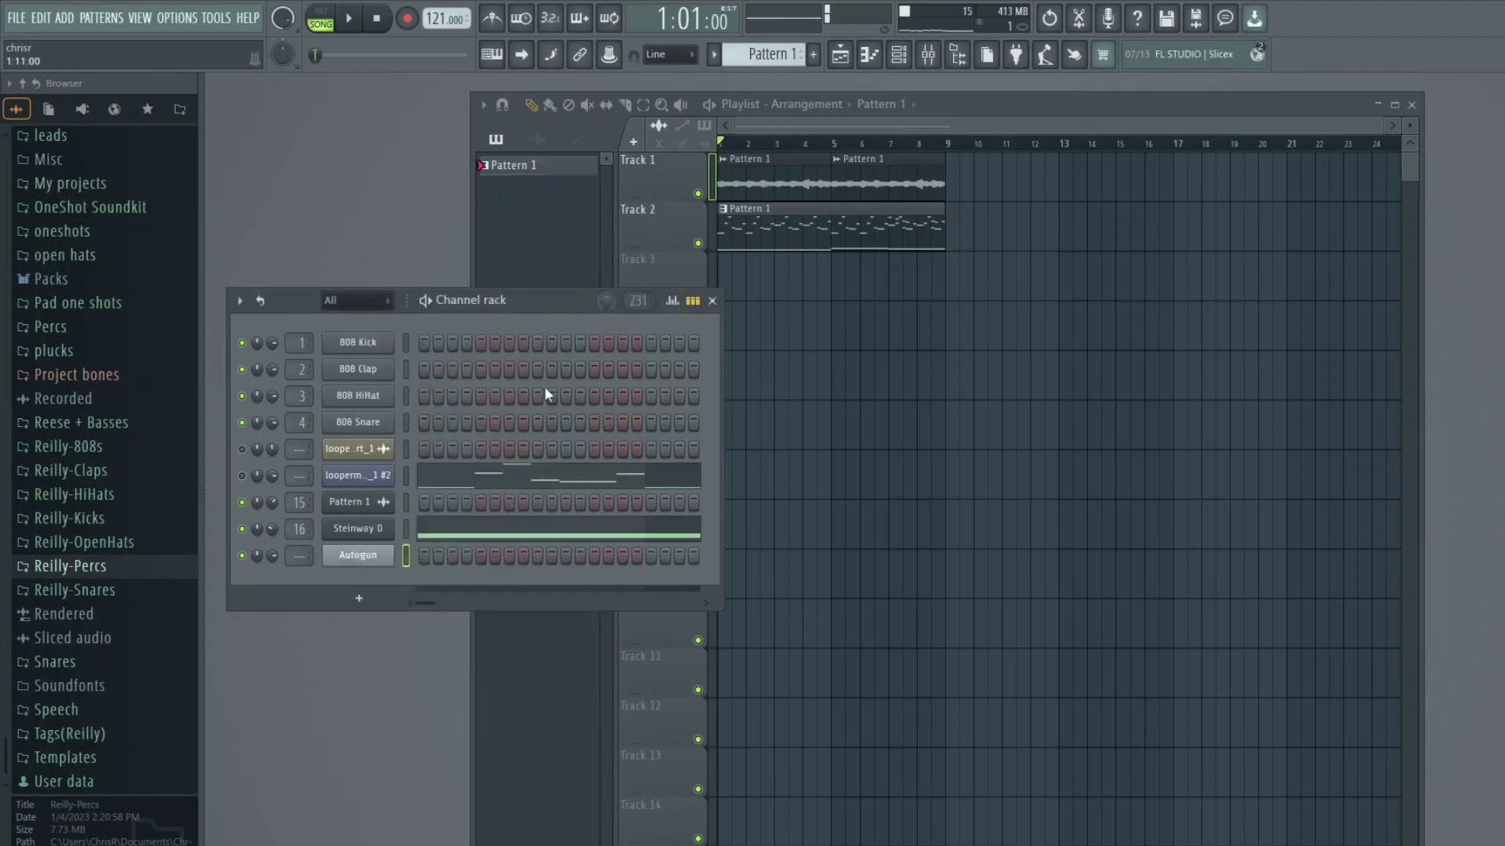
# Step: Open the Autogun channel's piano roll and start playback
pyautogui.rightClick(396, 548)
pyautogui.click(417, 557)
pyautogui.press('space')
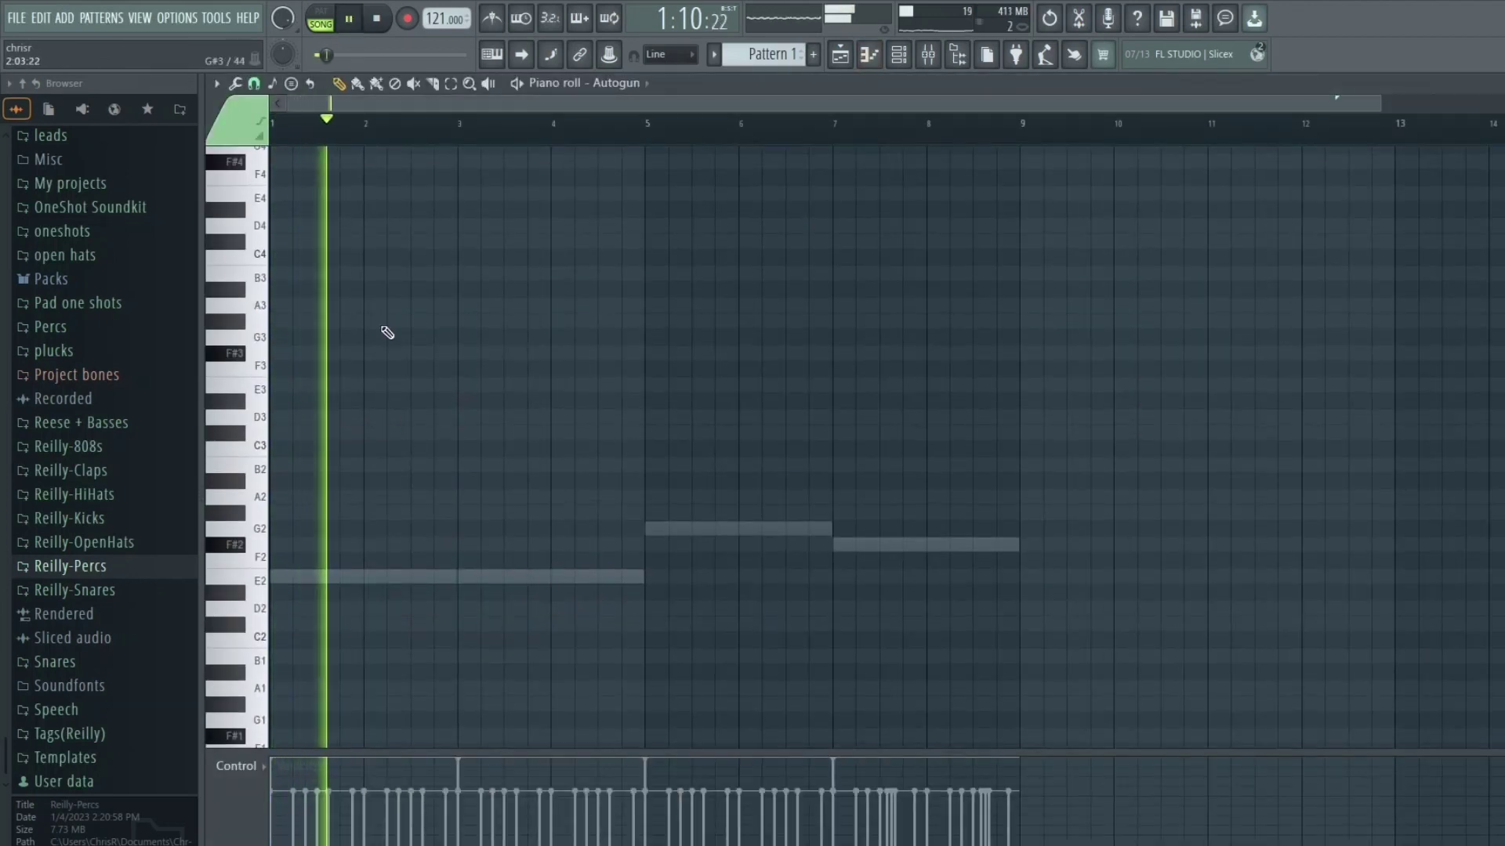
# Step: Place a high note in the Autogun pattern and reopen the piano roll full-size
pyautogui.press('space')
pyautogui.moveTo(343, 321); pyautogui.dragTo(244, 316)
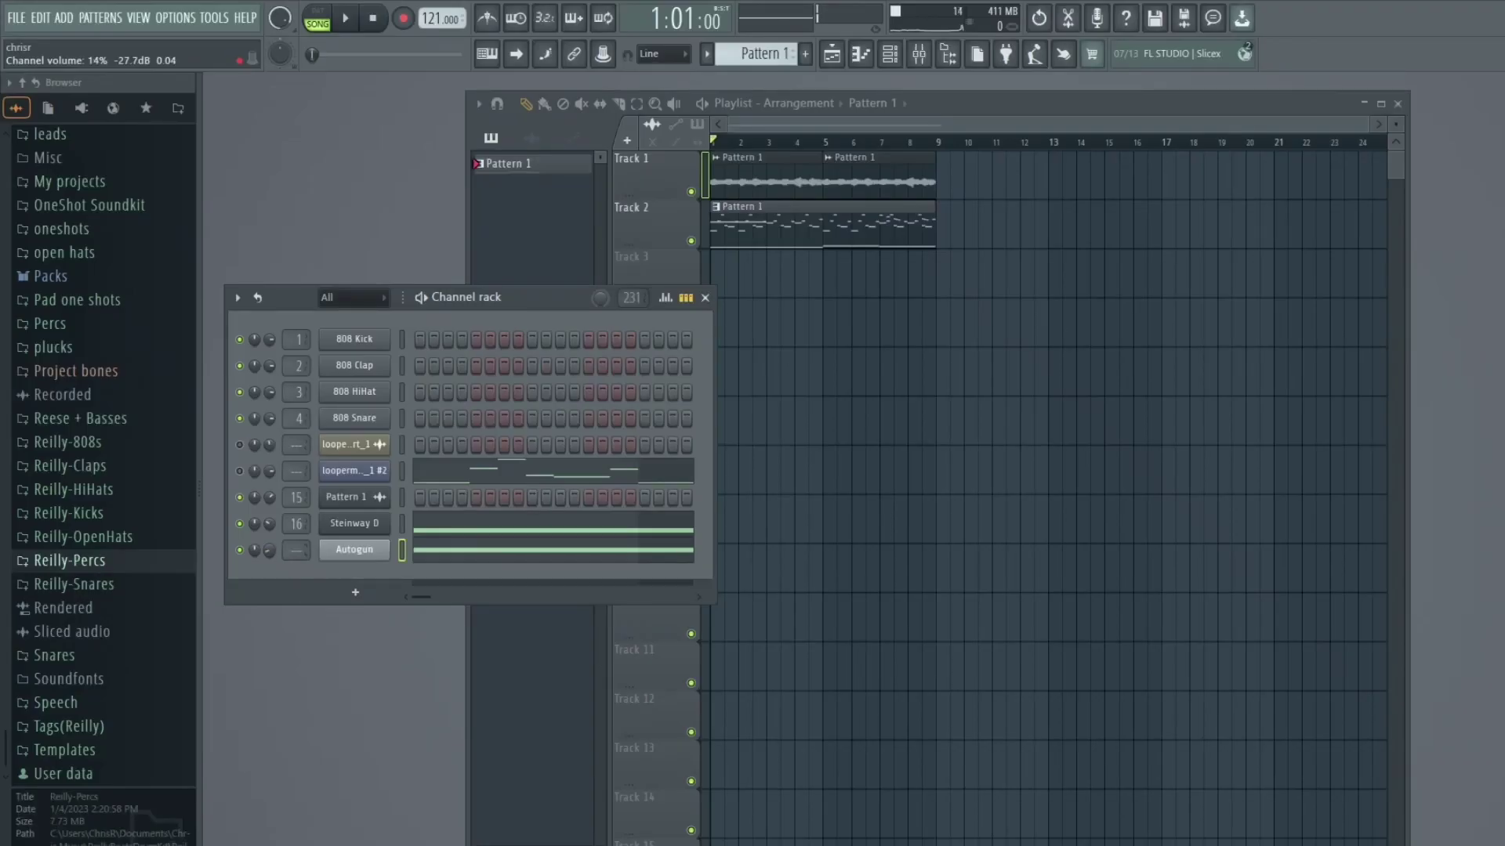
pyautogui.click(433, 552)
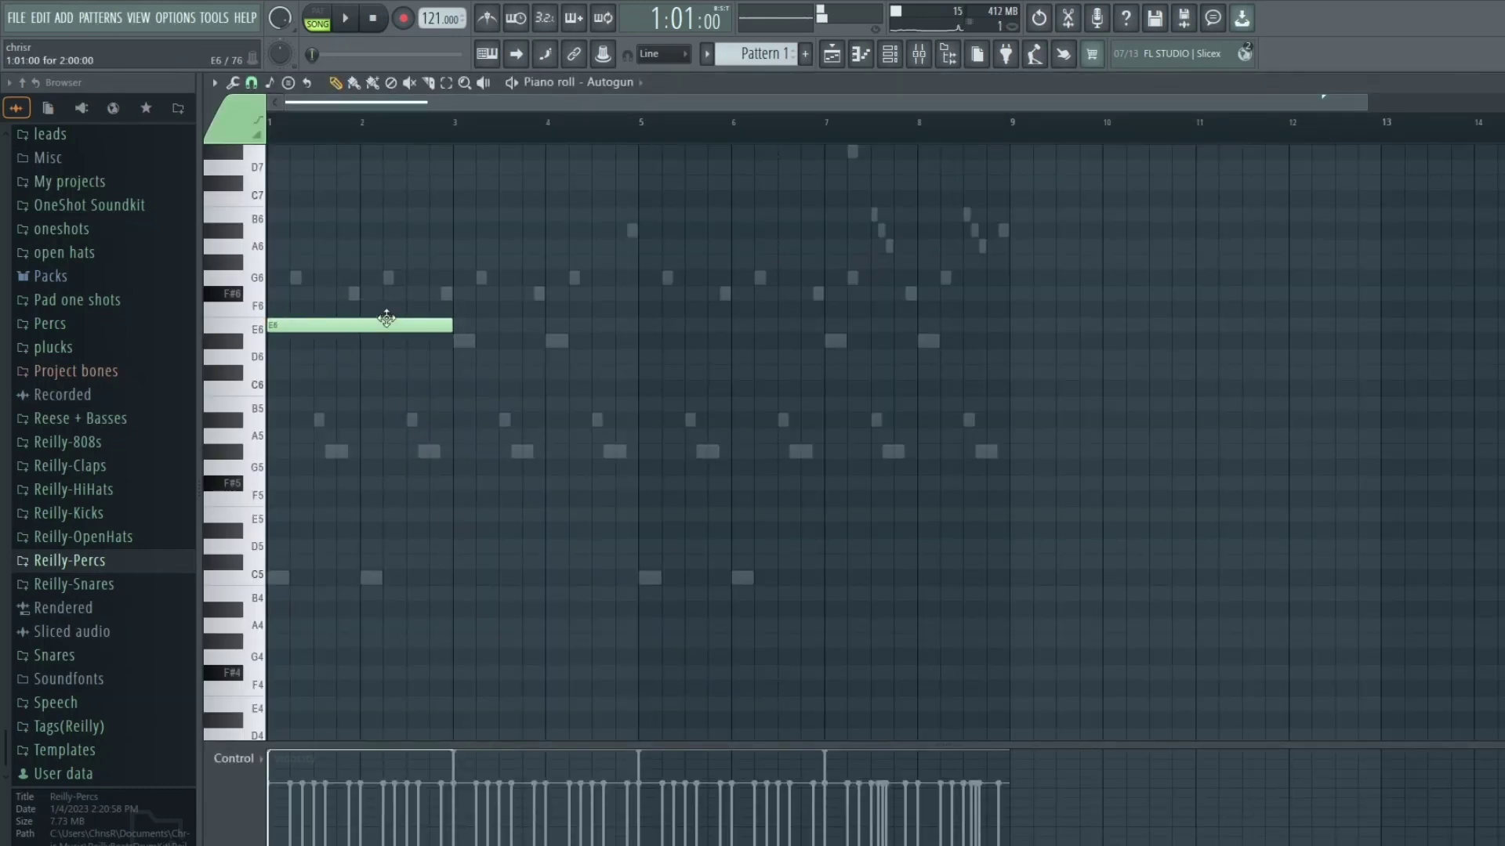
pyautogui.press('space')
pyautogui.scroll(4, 454, 174)
pyautogui.press('space')
pyautogui.moveTo(510, 98); pyautogui.dragTo(419, 103)
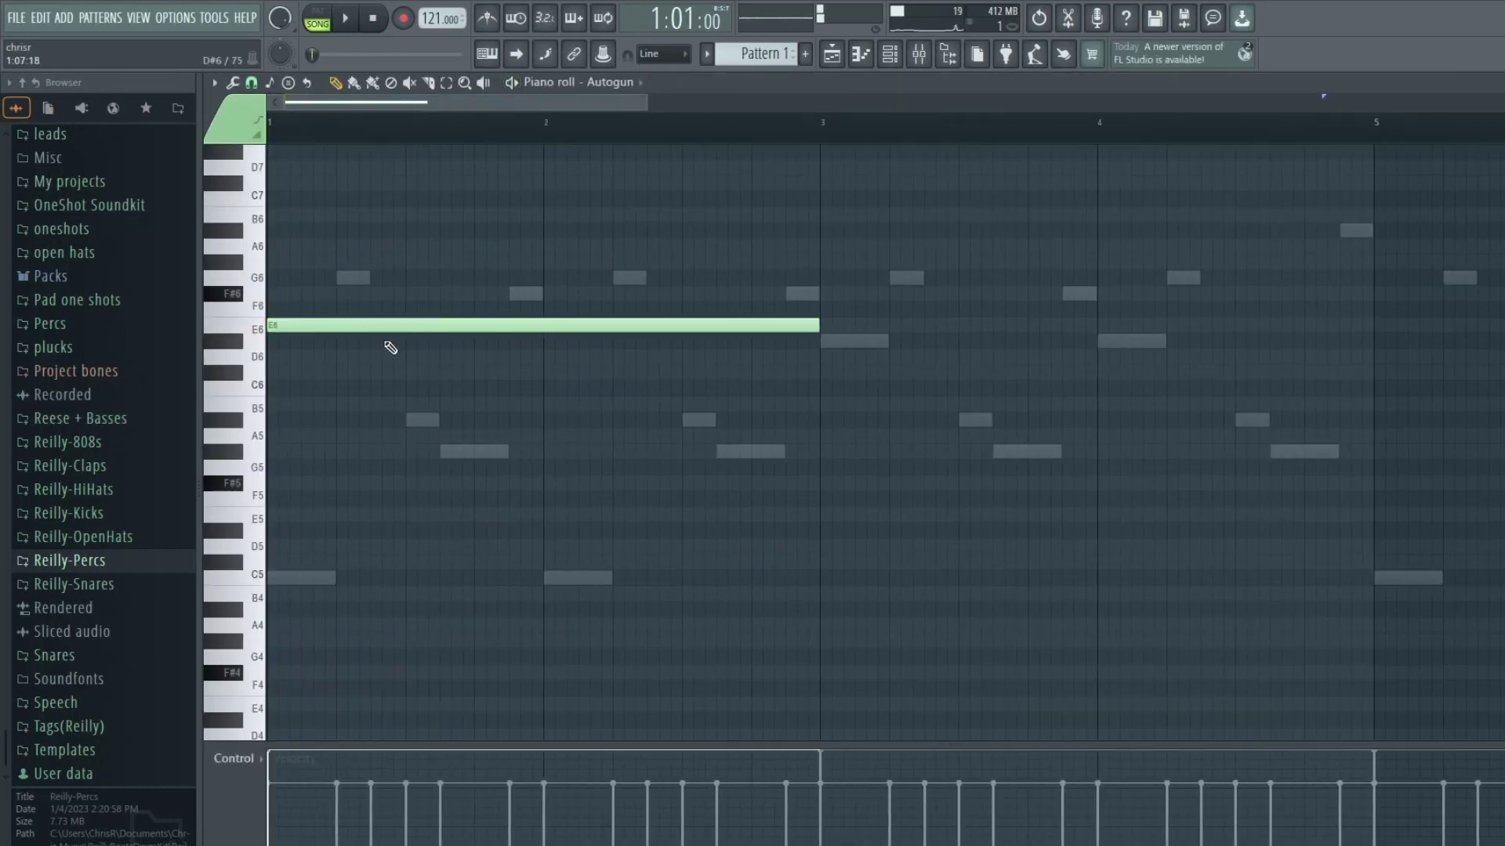
pyautogui.scroll(2, 385, 344)
# Step: Raise the note to B6, shorten it to half a bar, and add a short A6 after it
pyautogui.moveTo(710, 367); pyautogui.dragTo(247, 265)
pyautogui.press('space')
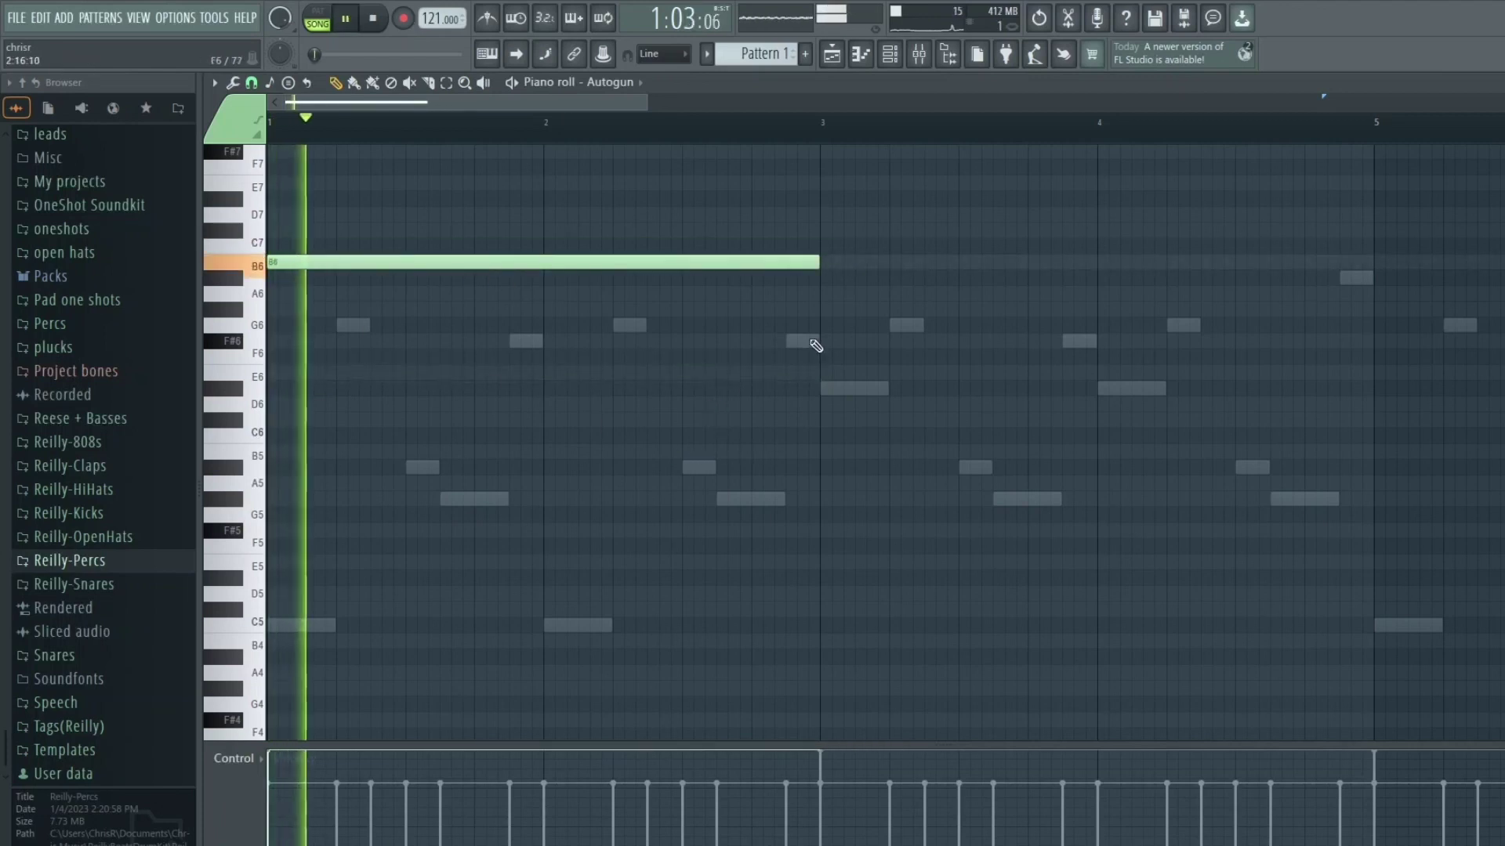
pyautogui.moveTo(819, 262); pyautogui.dragTo(400, 268)
pyautogui.click(407, 292)
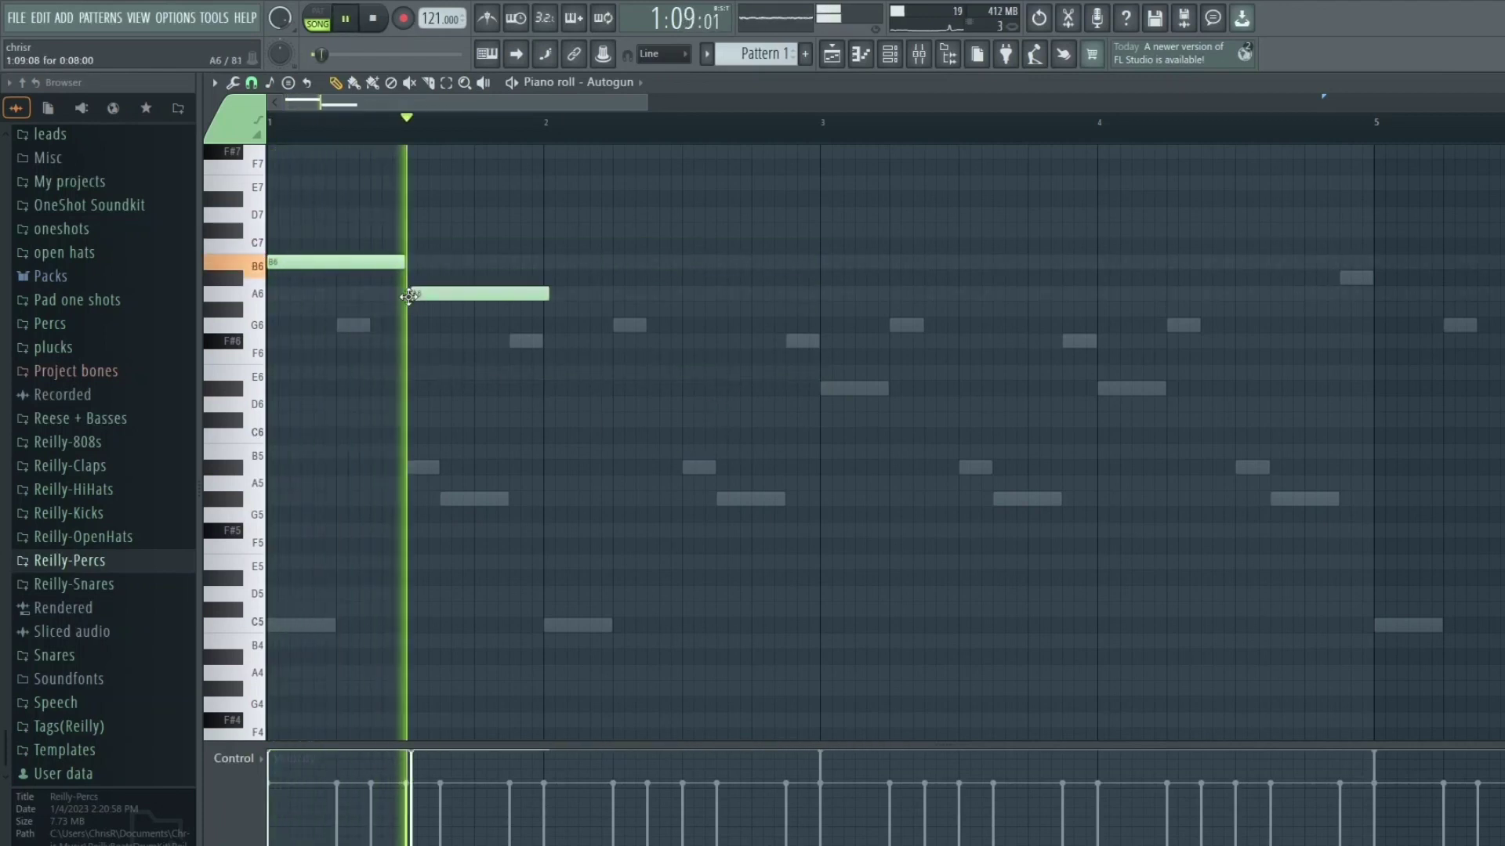
pyautogui.moveTo(538, 292); pyautogui.dragTo(472, 290)
pyautogui.press('space')
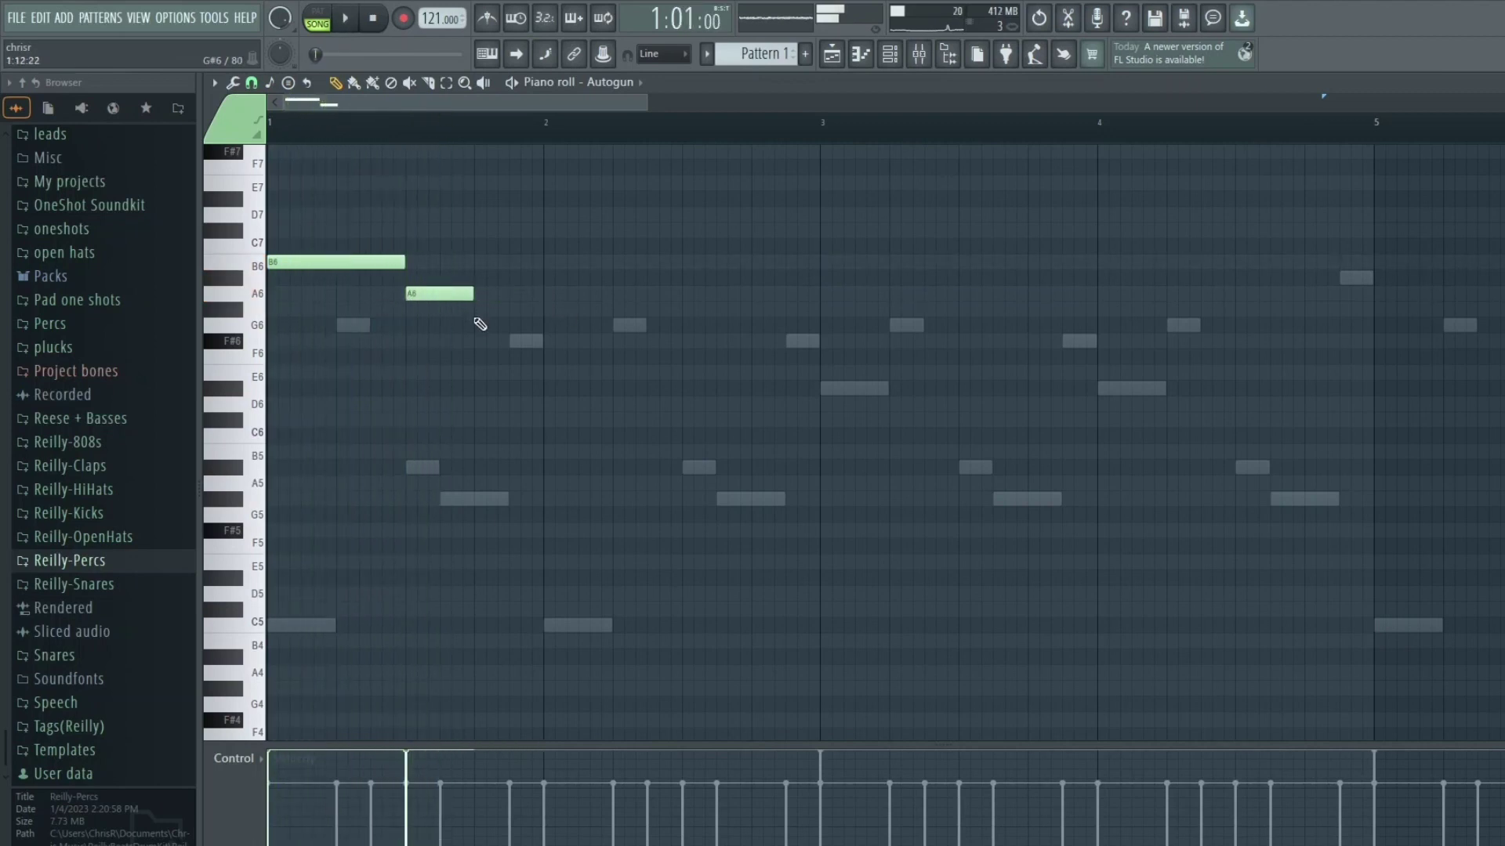
pyautogui.press('space')
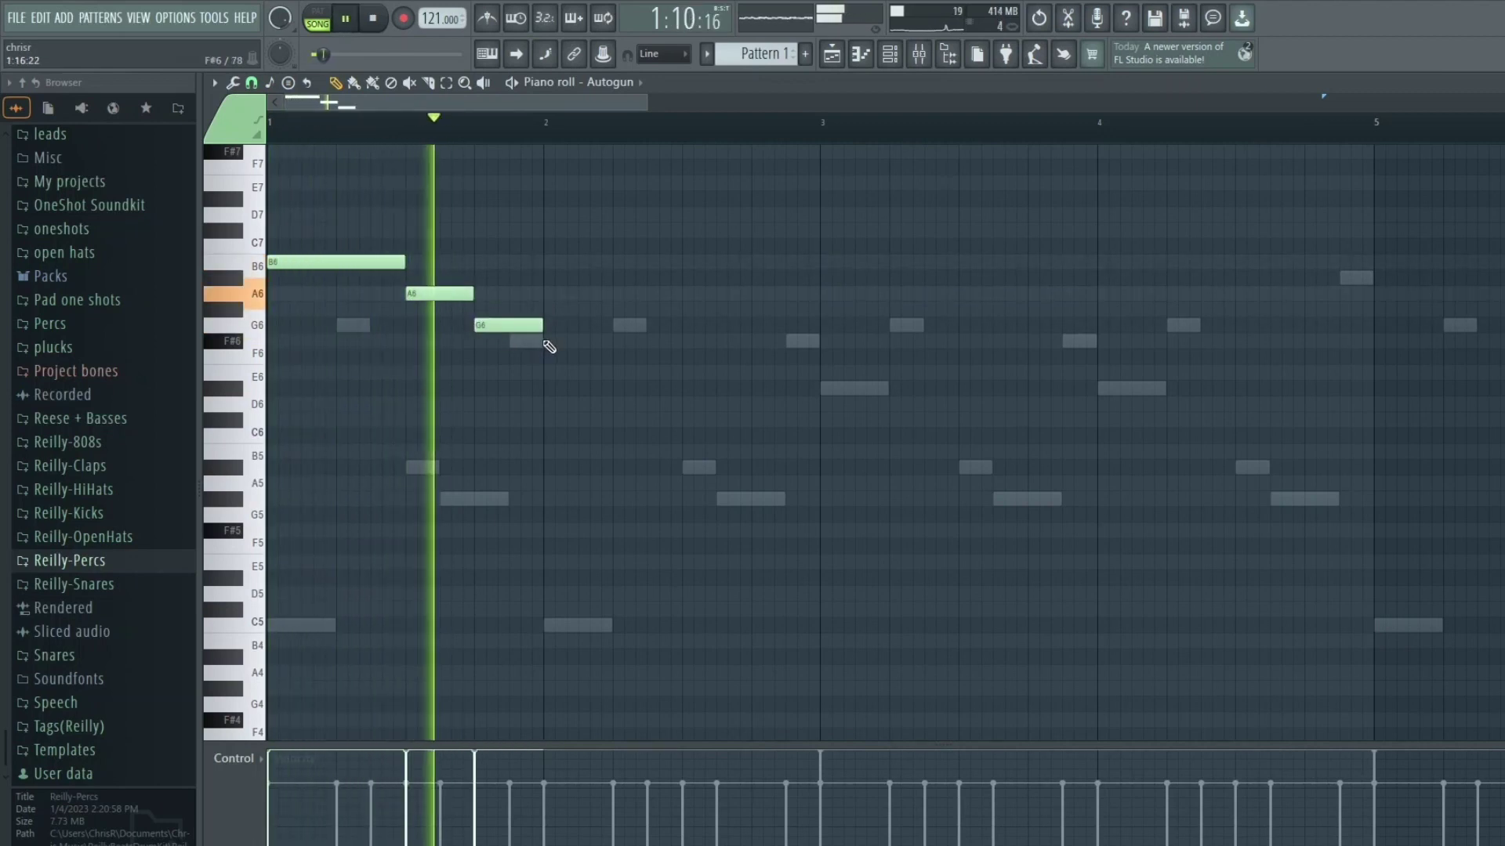
# Step: Replace the G6 note with an F#6 placed just after the A6
pyautogui.rightClick(514, 326)
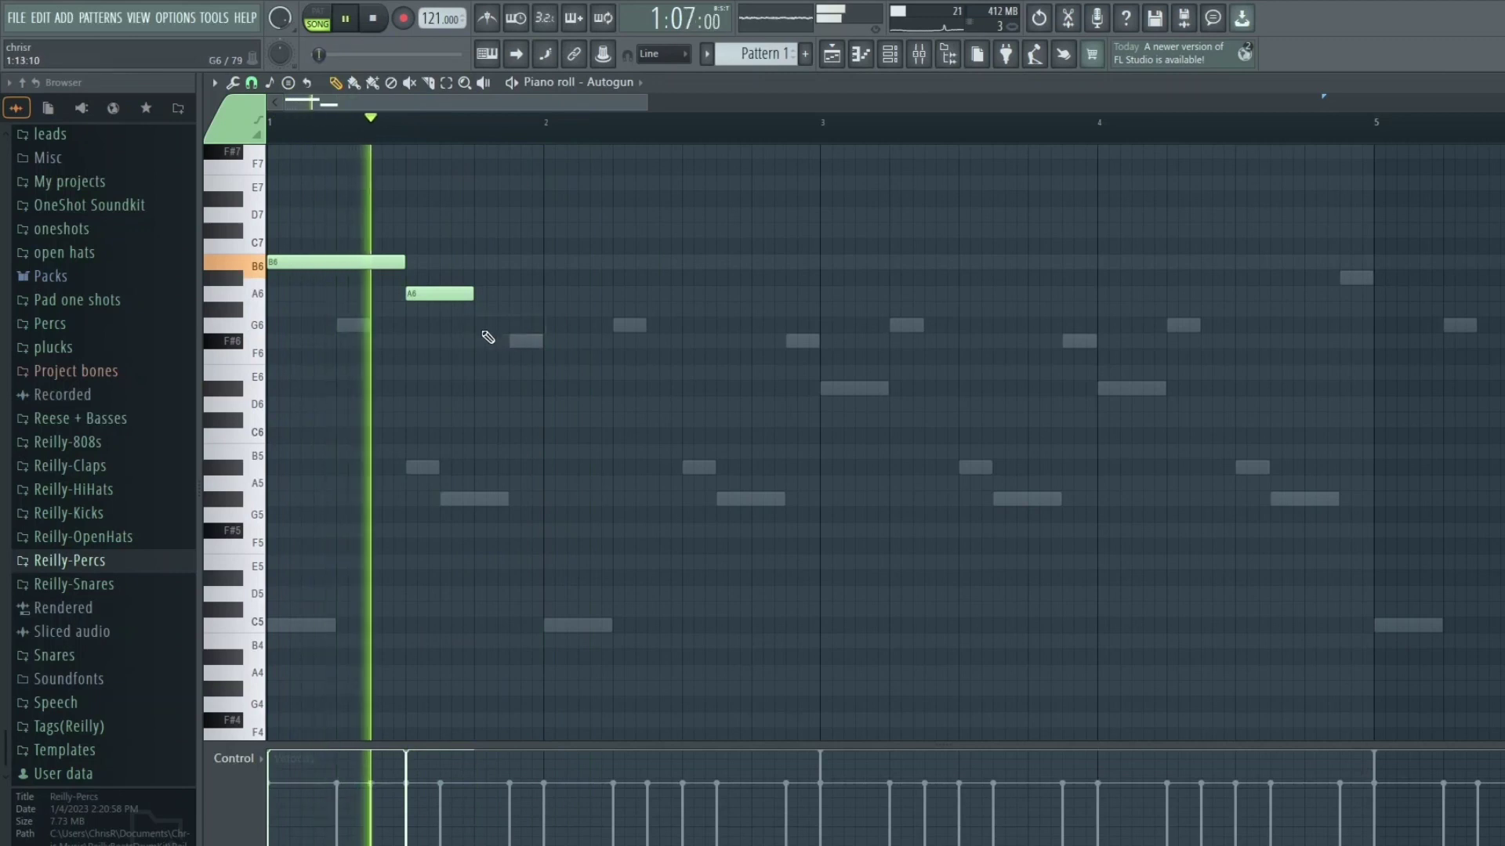
pyautogui.click(478, 345)
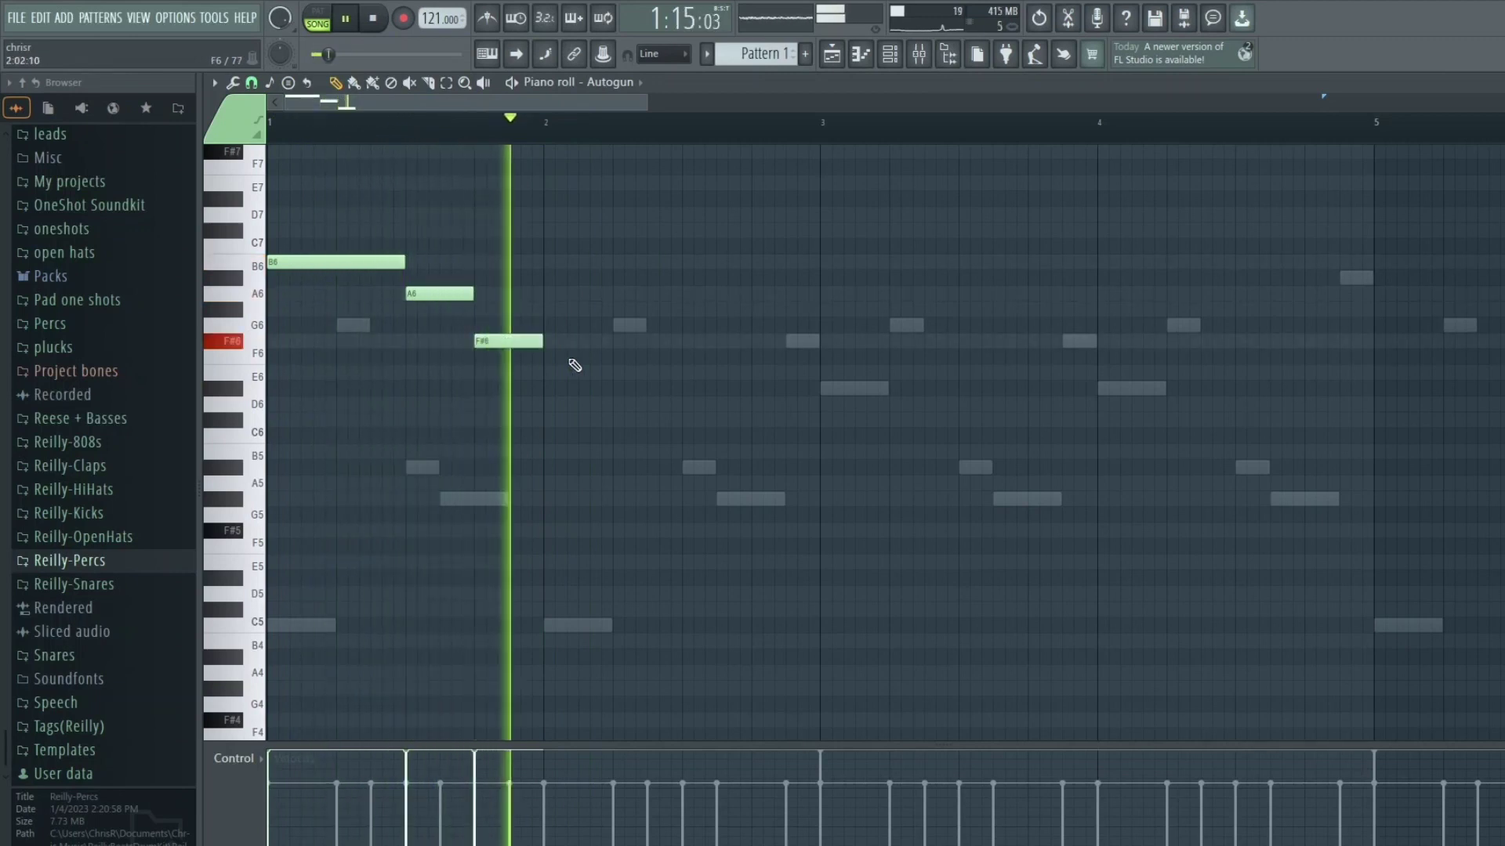
pyautogui.rightClick(504, 345)
pyautogui.click(513, 341)
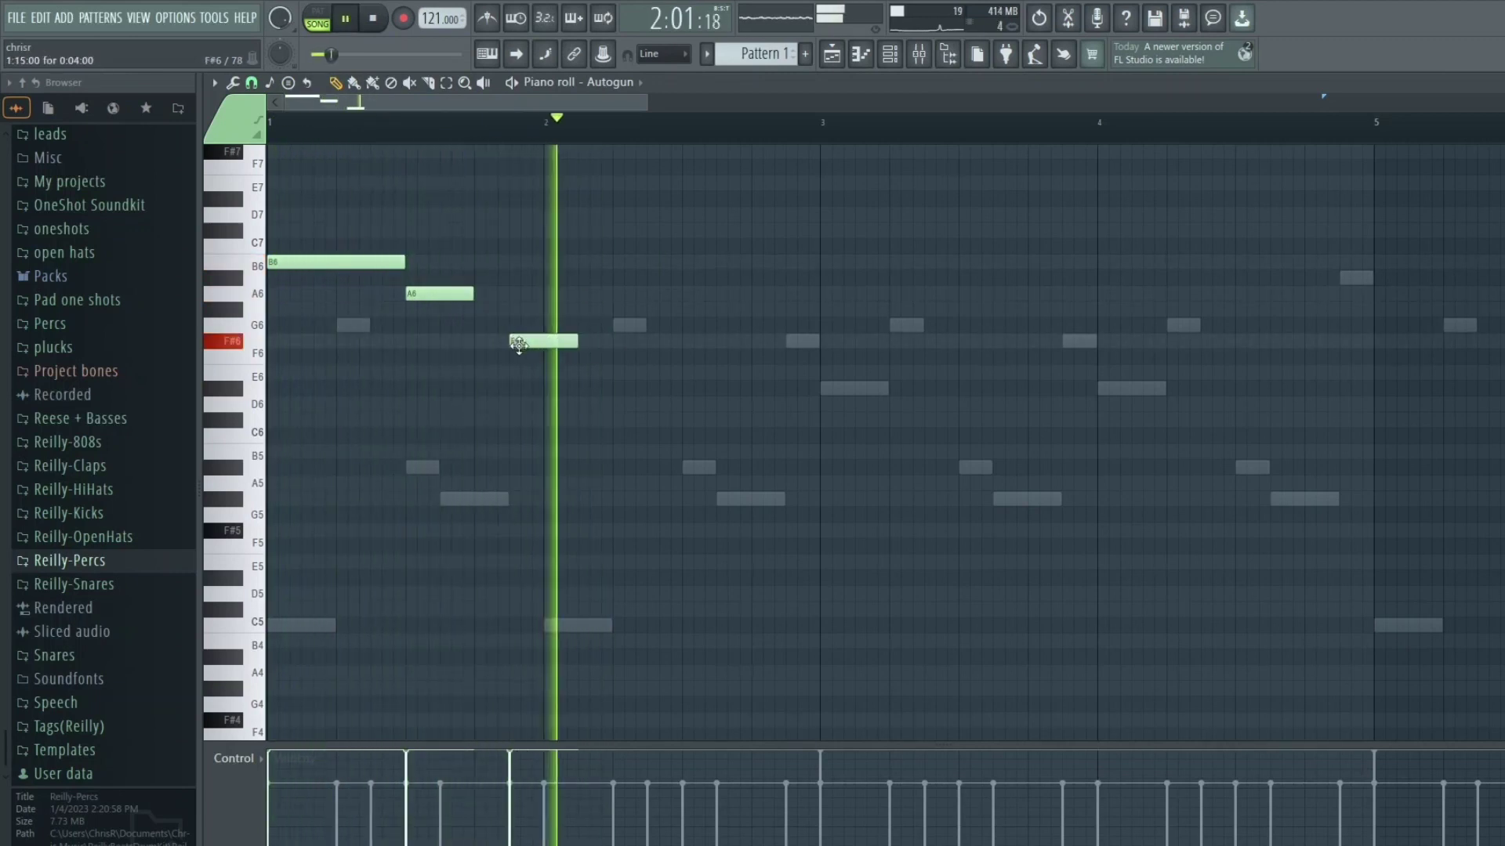
# Step: Duplicate the B6, A6, F#6 phrase so the copy starts at bar 3
pyautogui.hotkey('ctrl', 'a')
pyautogui.hotkey('ctrl', 'b')
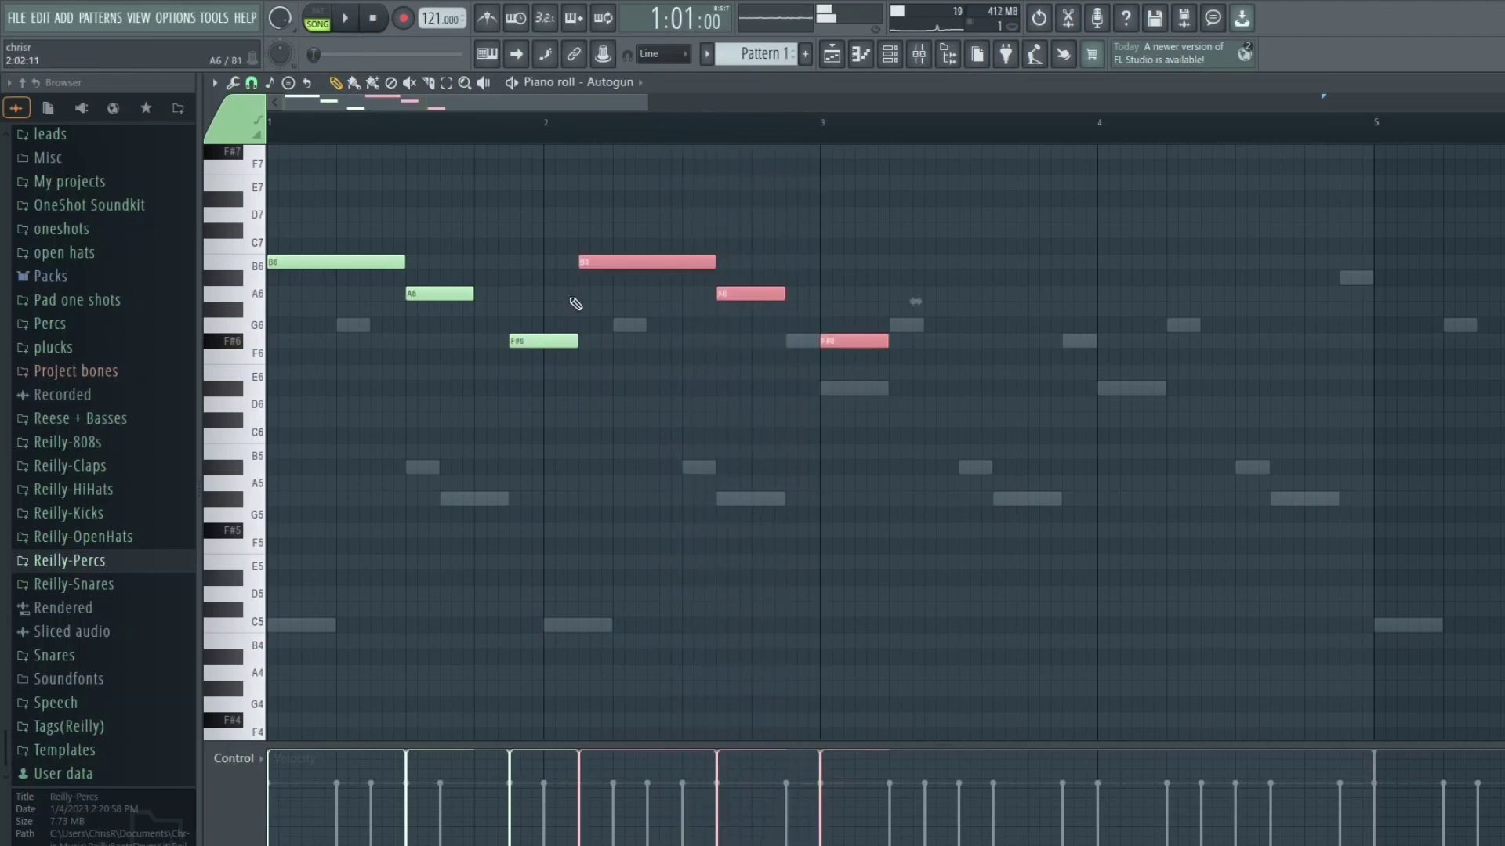
pyautogui.moveTo(615, 264); pyautogui.dragTo(854, 259)
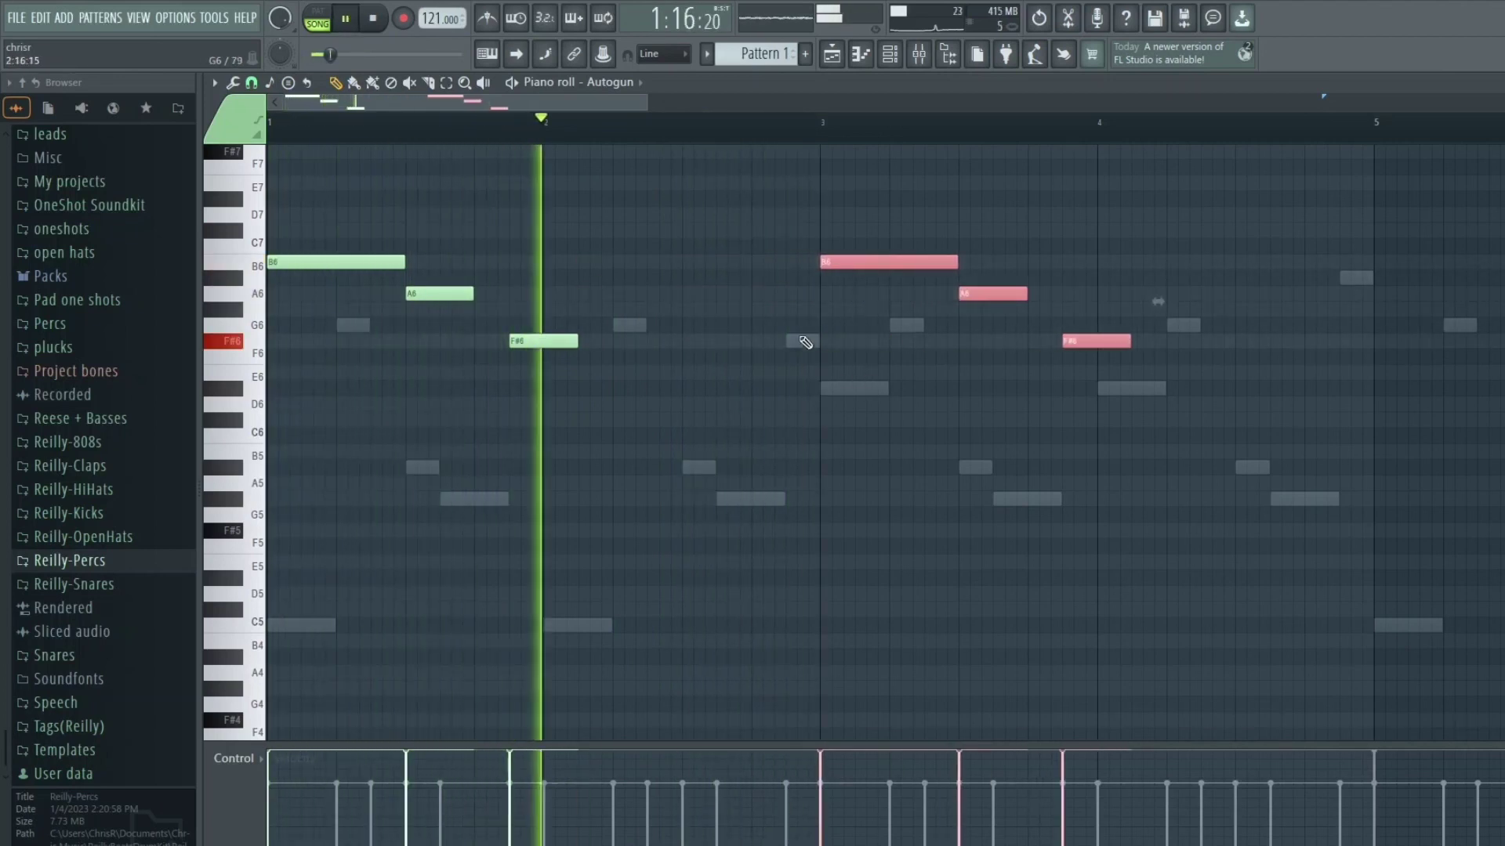
pyautogui.click(846, 388)
# Step: Apply legato with Ctrl+L, shorten the last F#6, add an E7 note at bar 4.5, and close the editor
pyautogui.hotkey('ctrl', 'l')
pyautogui.scroll(-1, 1324, 454)
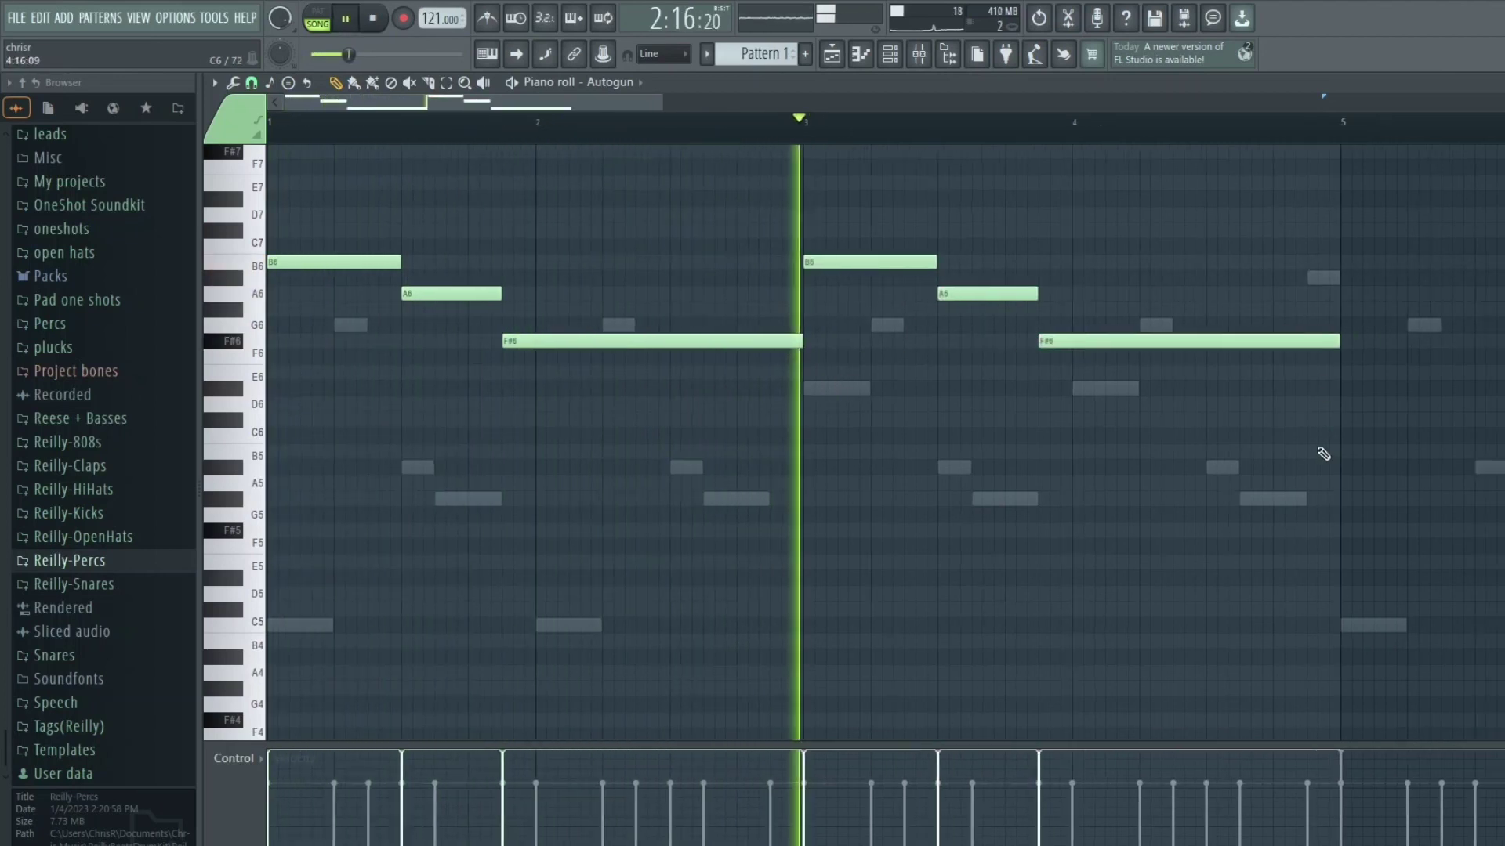
pyautogui.scroll(-2, 963, 429)
pyautogui.scroll(3, 880, 493)
pyautogui.moveTo(873, 342); pyautogui.dragTo(737, 359)
pyautogui.click(741, 229)
pyautogui.press('space')
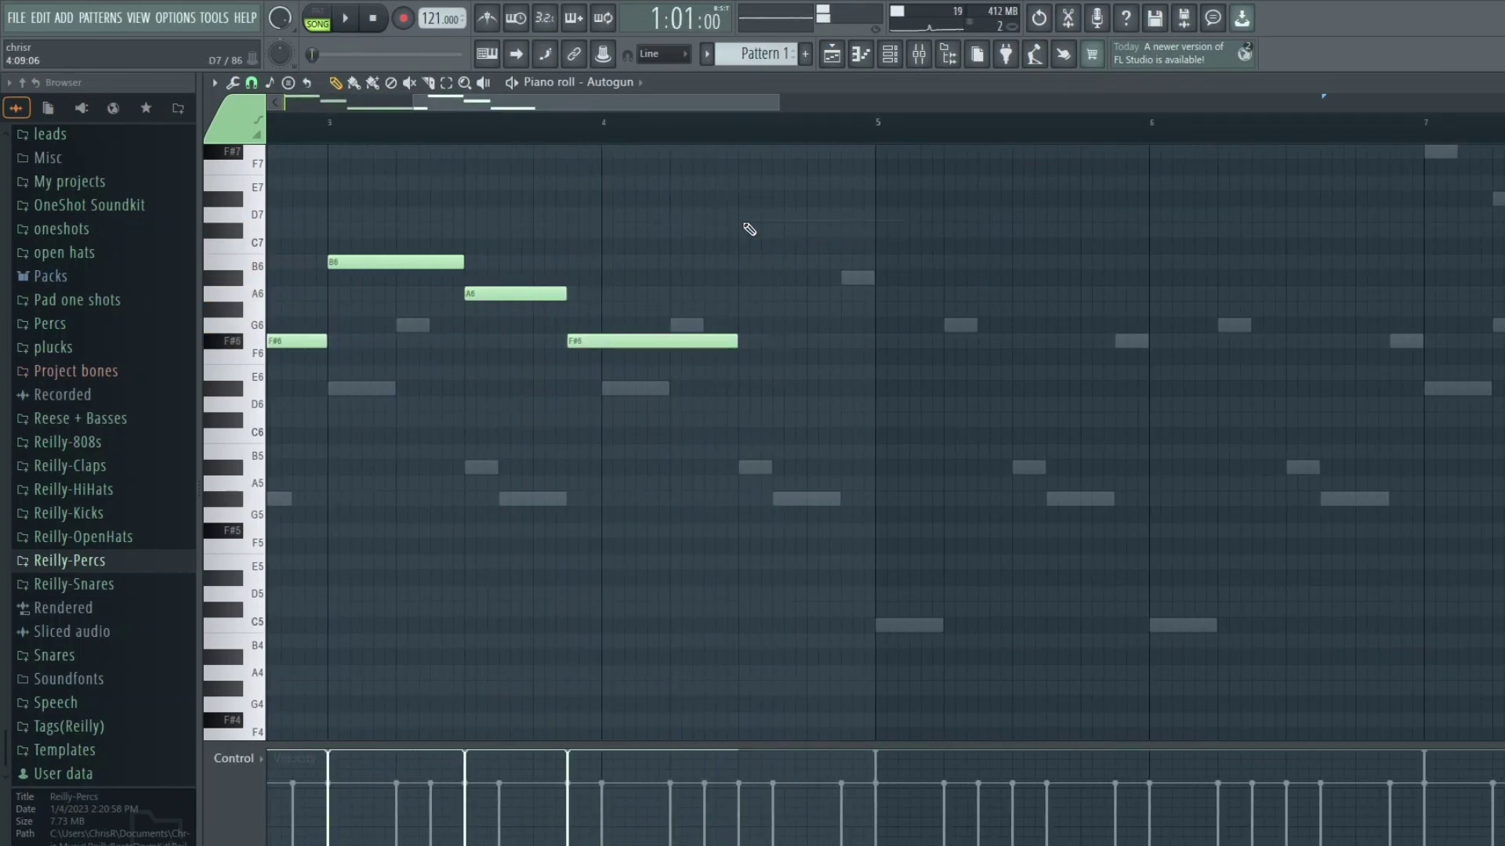
pyautogui.moveTo(741, 217); pyautogui.dragTo(729, 181)
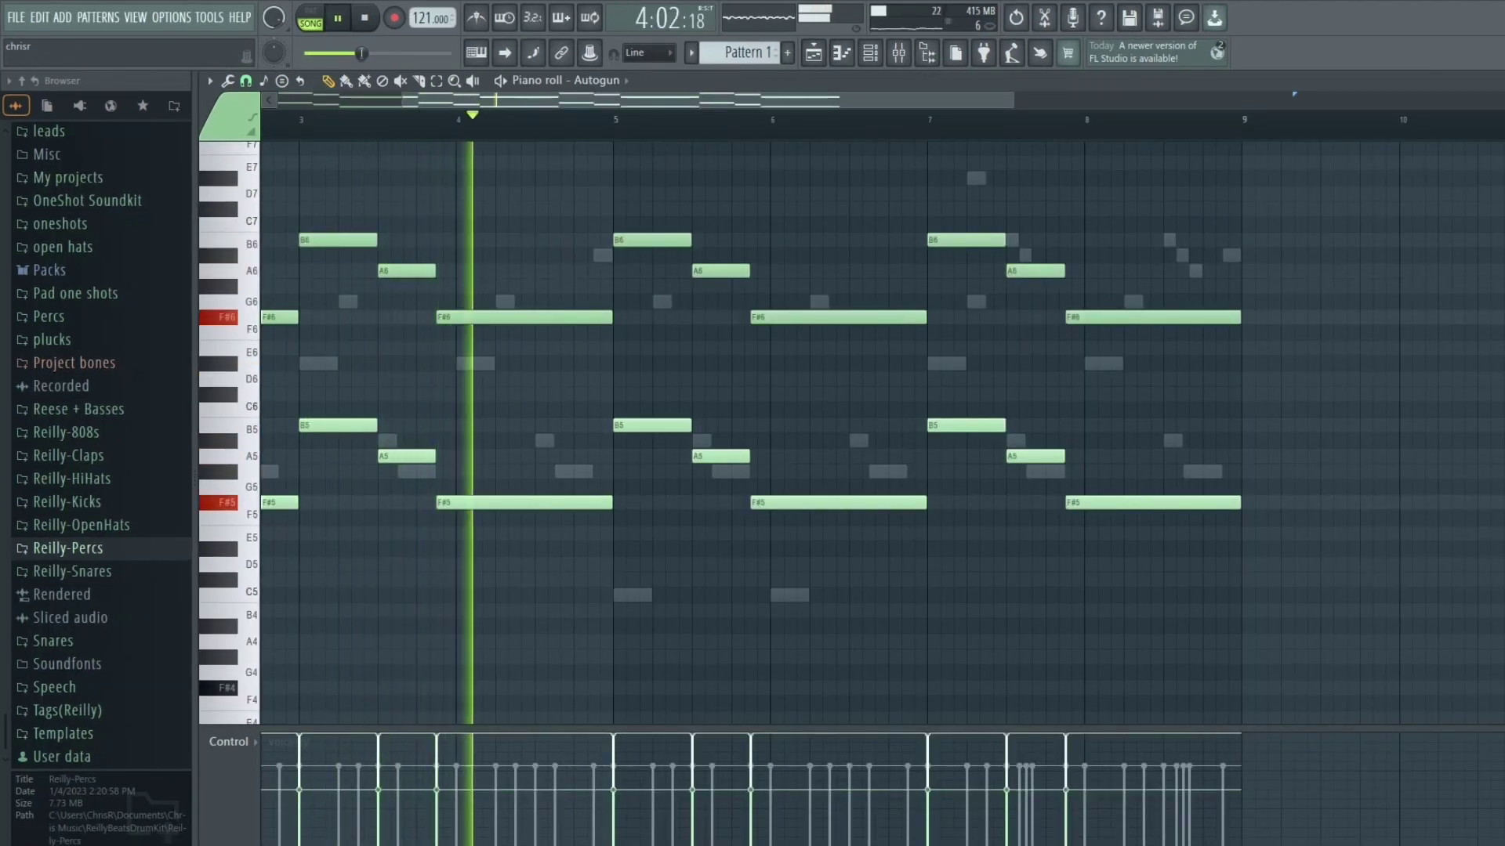
pyautogui.click(1503, 81)
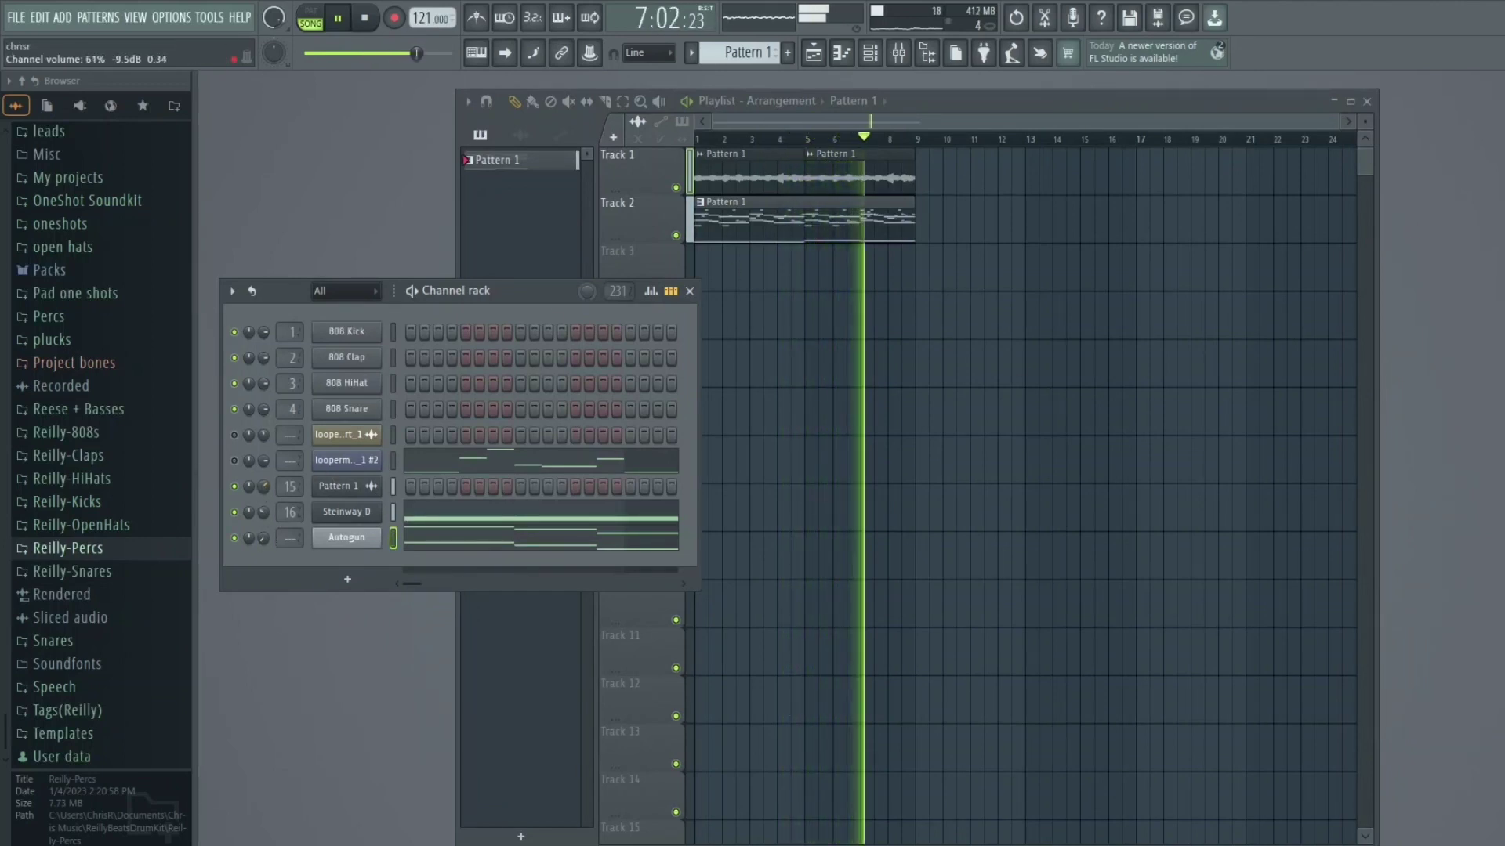
# Step: Lower the Pattern 1 volume and drag Snare [mozart] from Reilly-Snares into the channel rack
pyautogui.moveTo(260, 487); pyautogui.dragTo(260, 507)
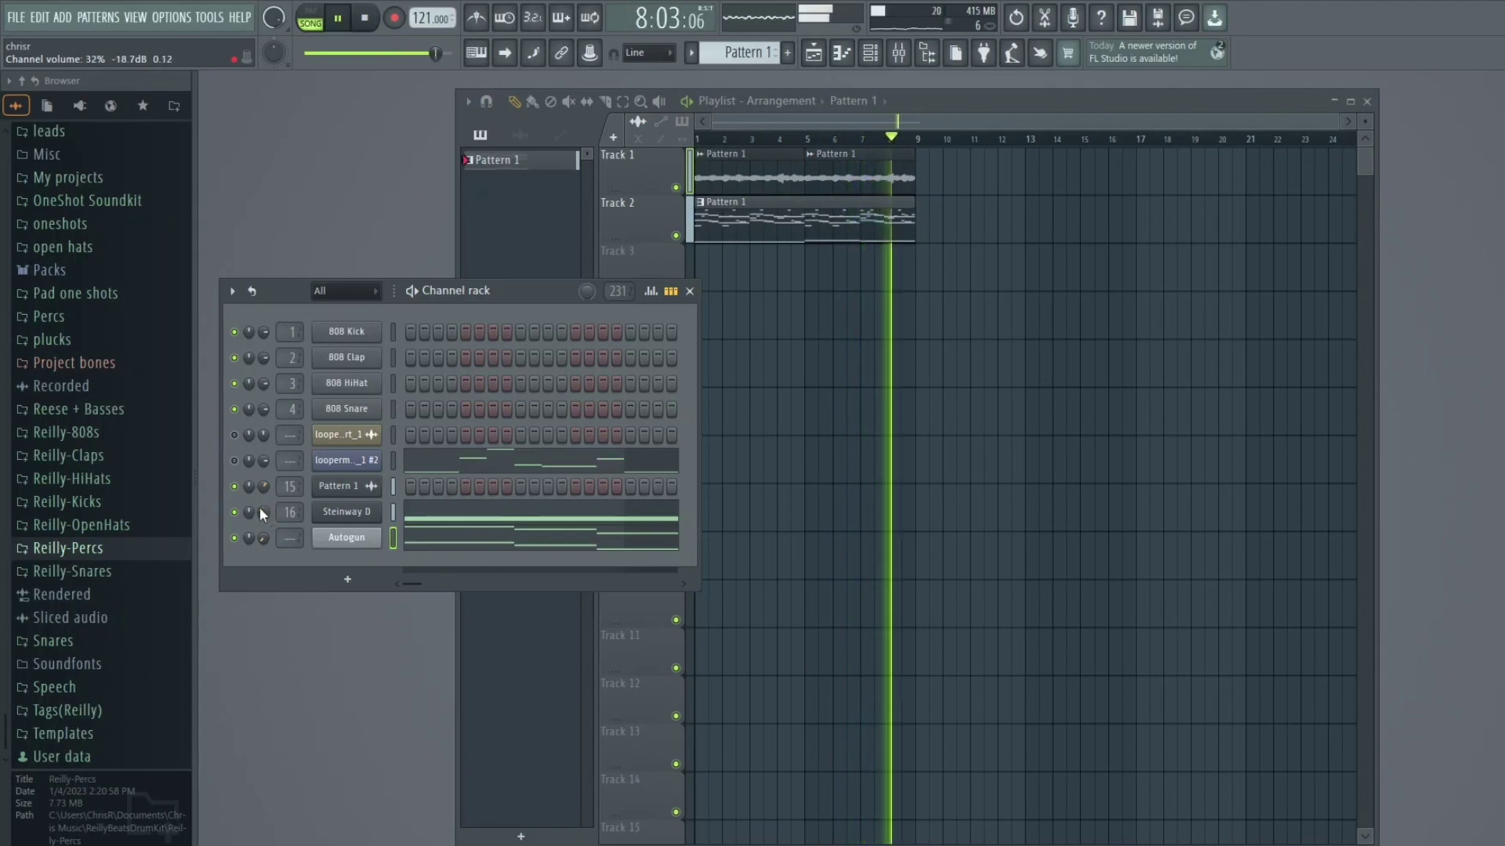
pyautogui.click(125, 571)
pyautogui.scroll(-6, 125, 498)
pyautogui.press('space')
pyautogui.moveTo(99, 551); pyautogui.dragTo(218, 570)
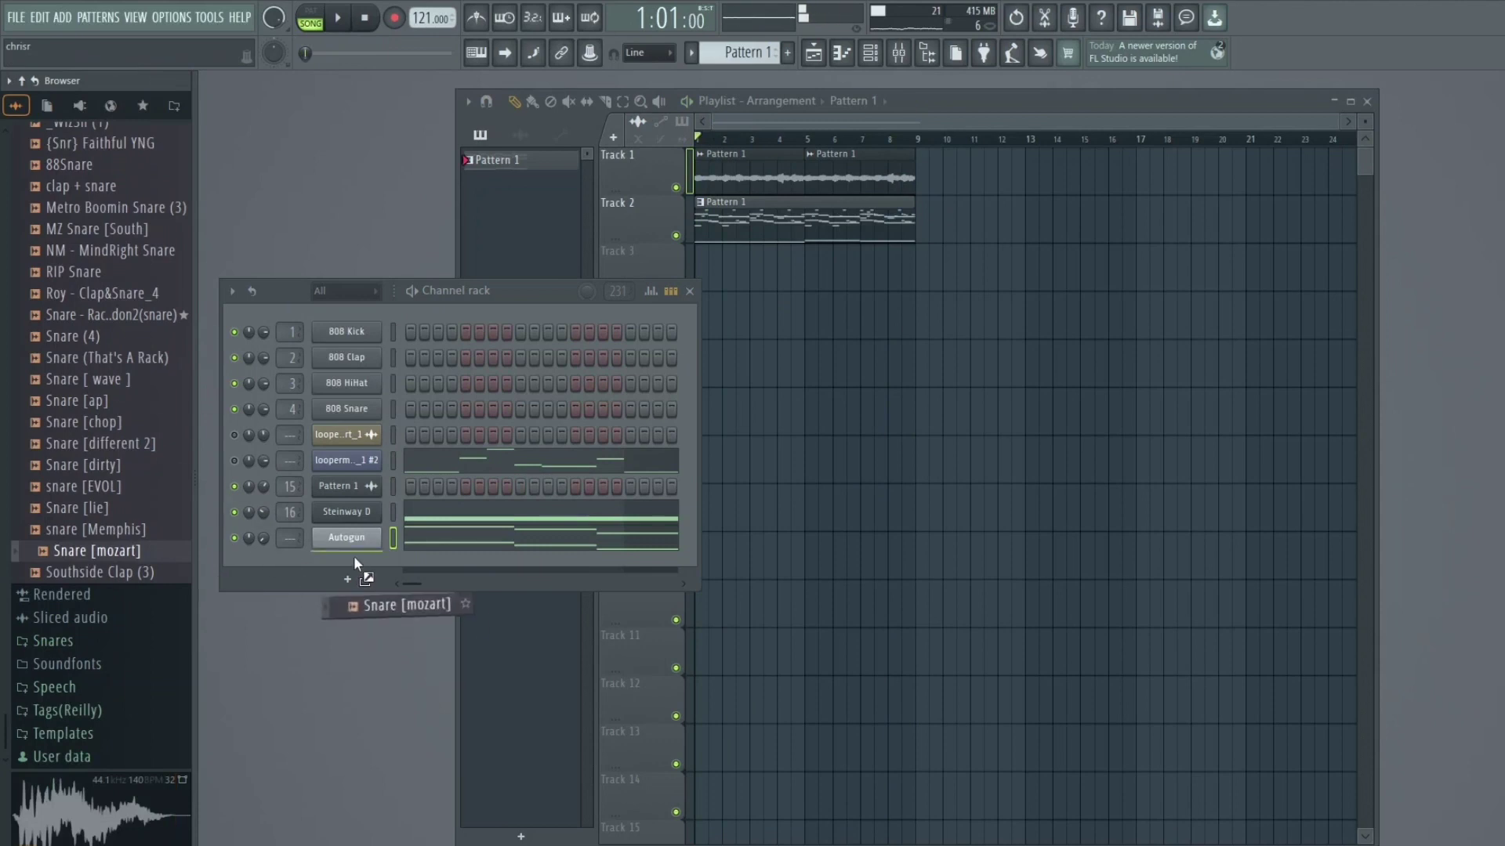
pyautogui.moveTo(354, 556); pyautogui.dragTo(350, 558)
pyautogui.press('space')
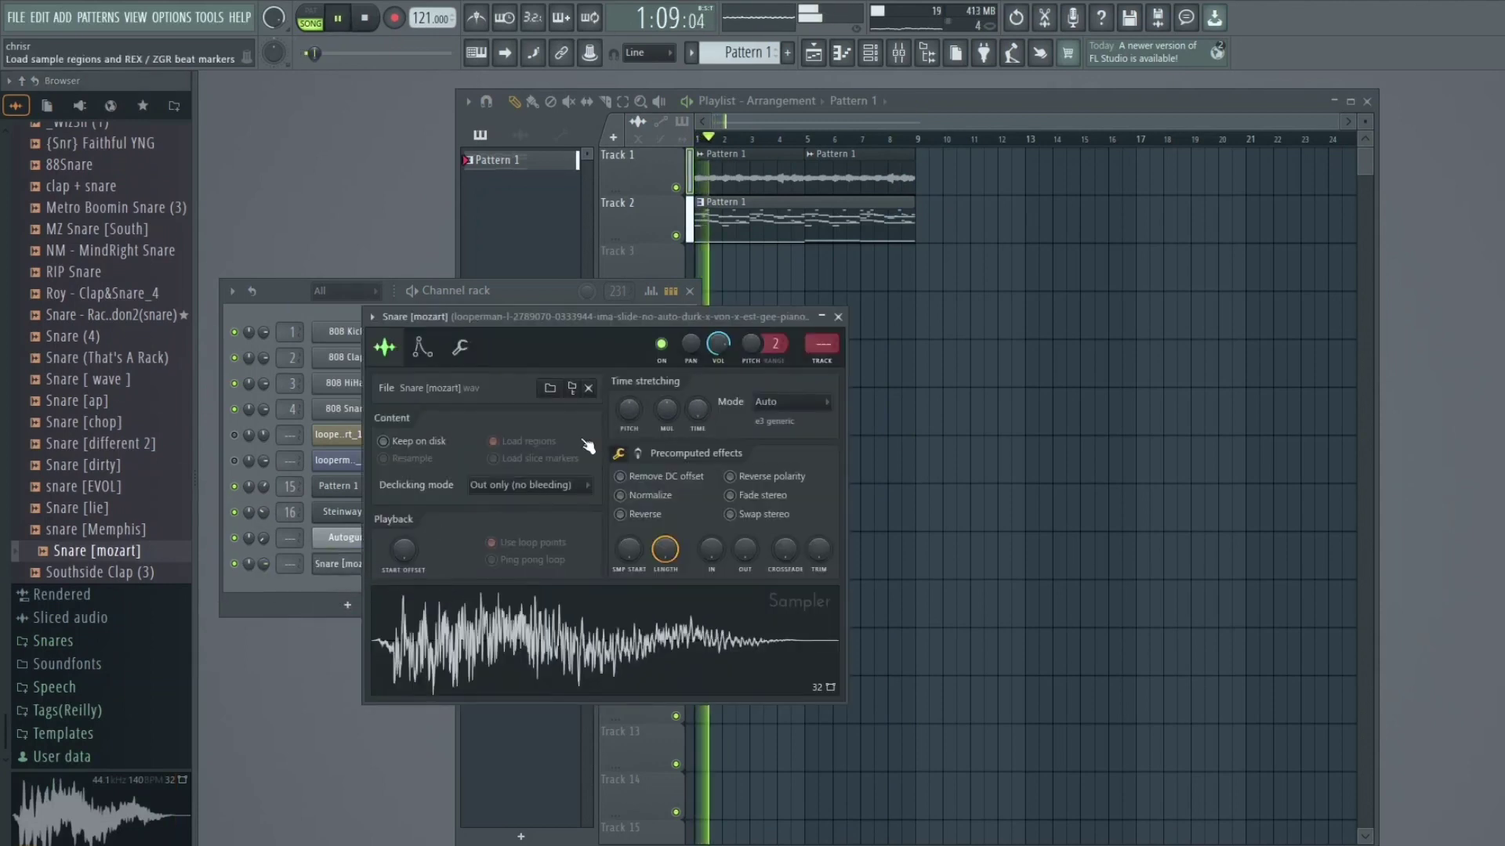
# Step: Close the Snare [mozart] sampler window and open that channel's piano roll
pyautogui.click(838, 317)
pyautogui.rightClick(379, 558)
pyautogui.click(439, 561)
pyautogui.press('Escape')
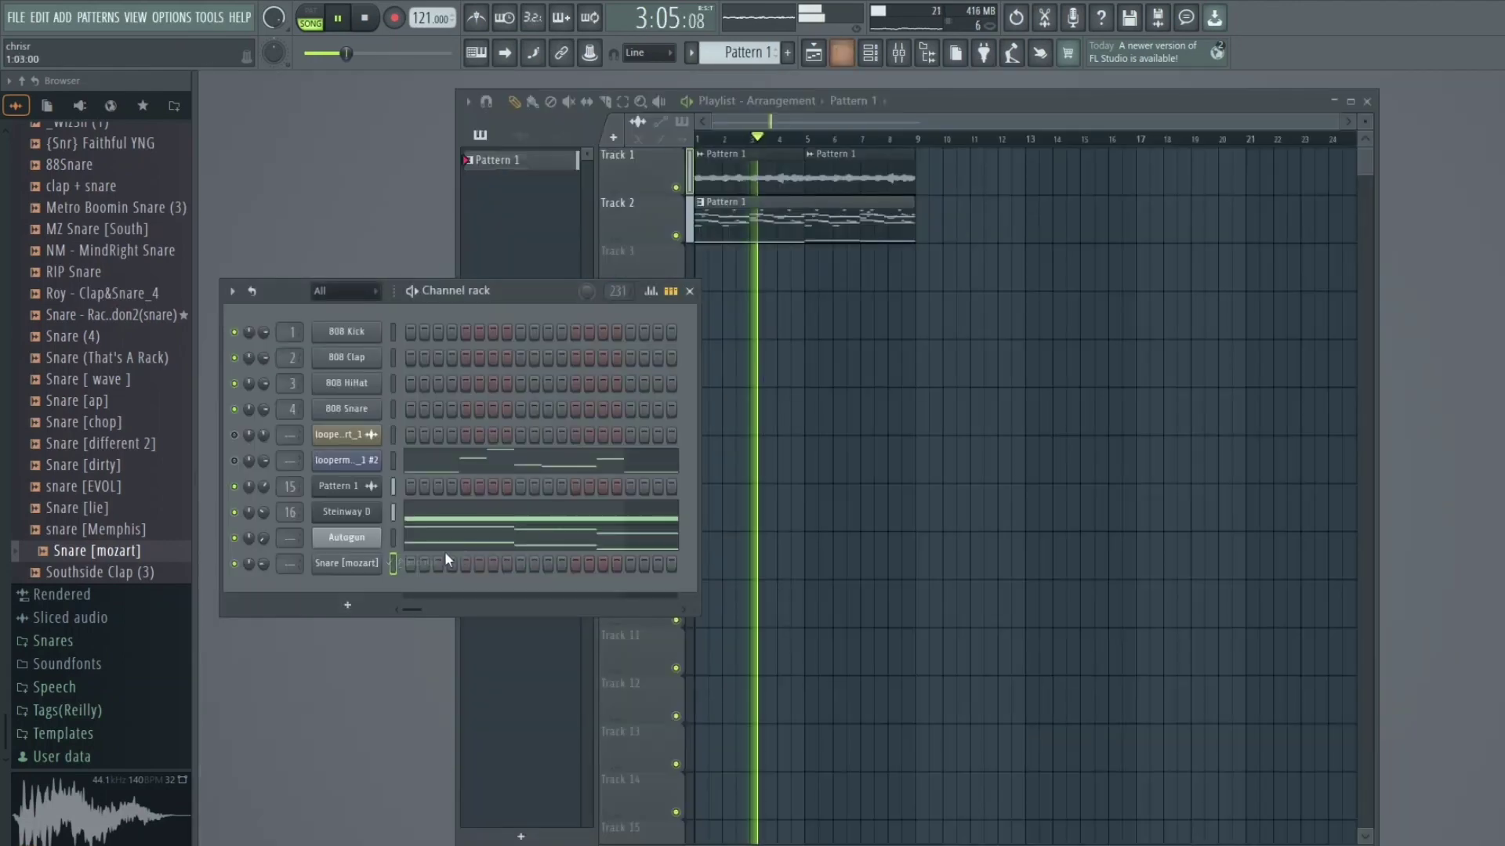
pyautogui.rightClick(361, 569)
pyautogui.click(385, 562)
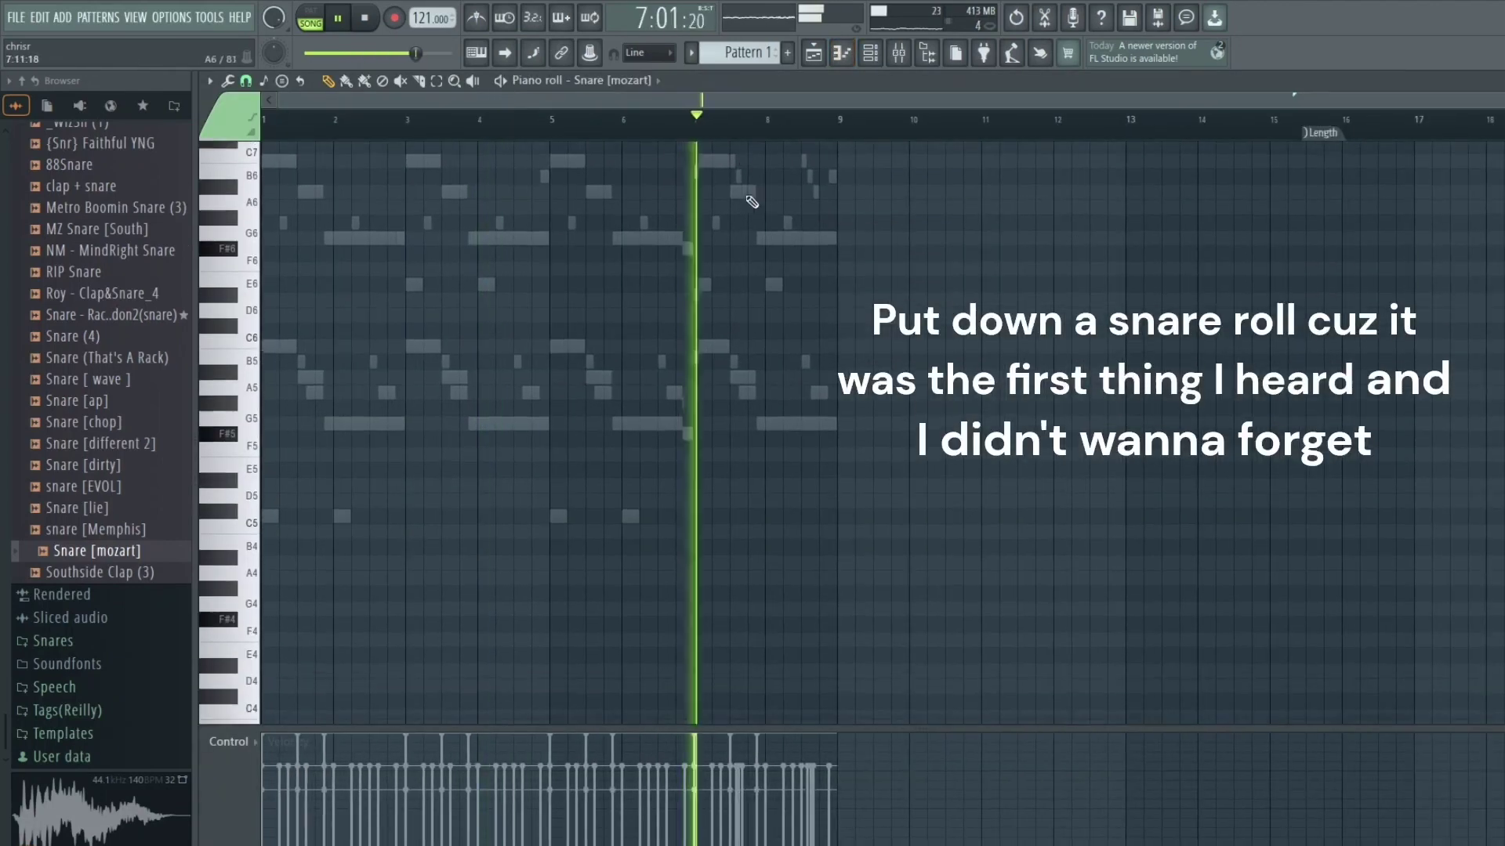
# Step: Draw a new snare note in bar 8 and move it down to C6
pyautogui.scroll(4, 799, 336)
pyautogui.scroll(2, 710, 365)
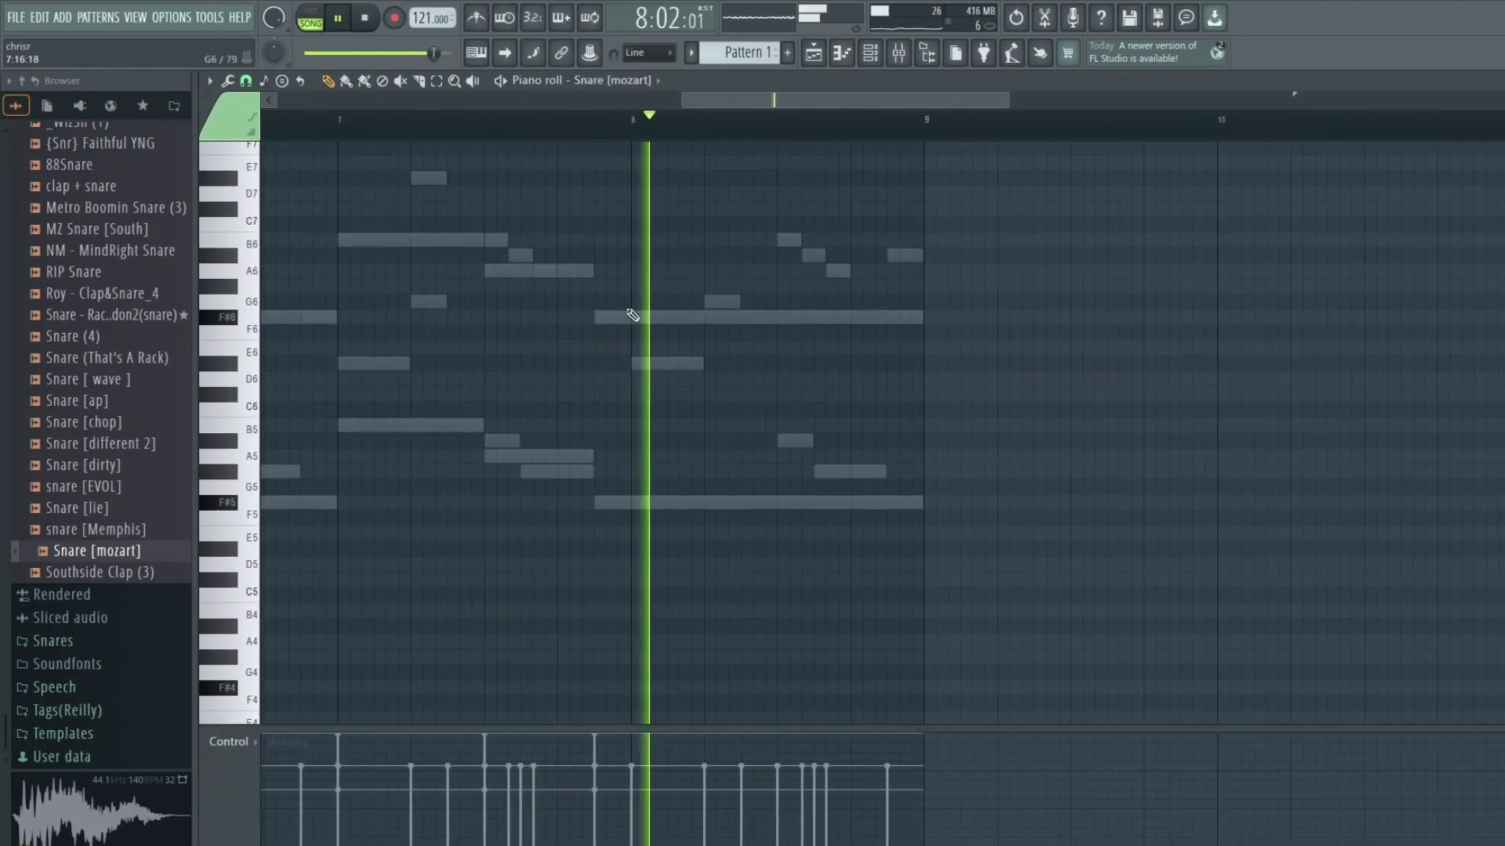
pyautogui.scroll(3, 632, 315)
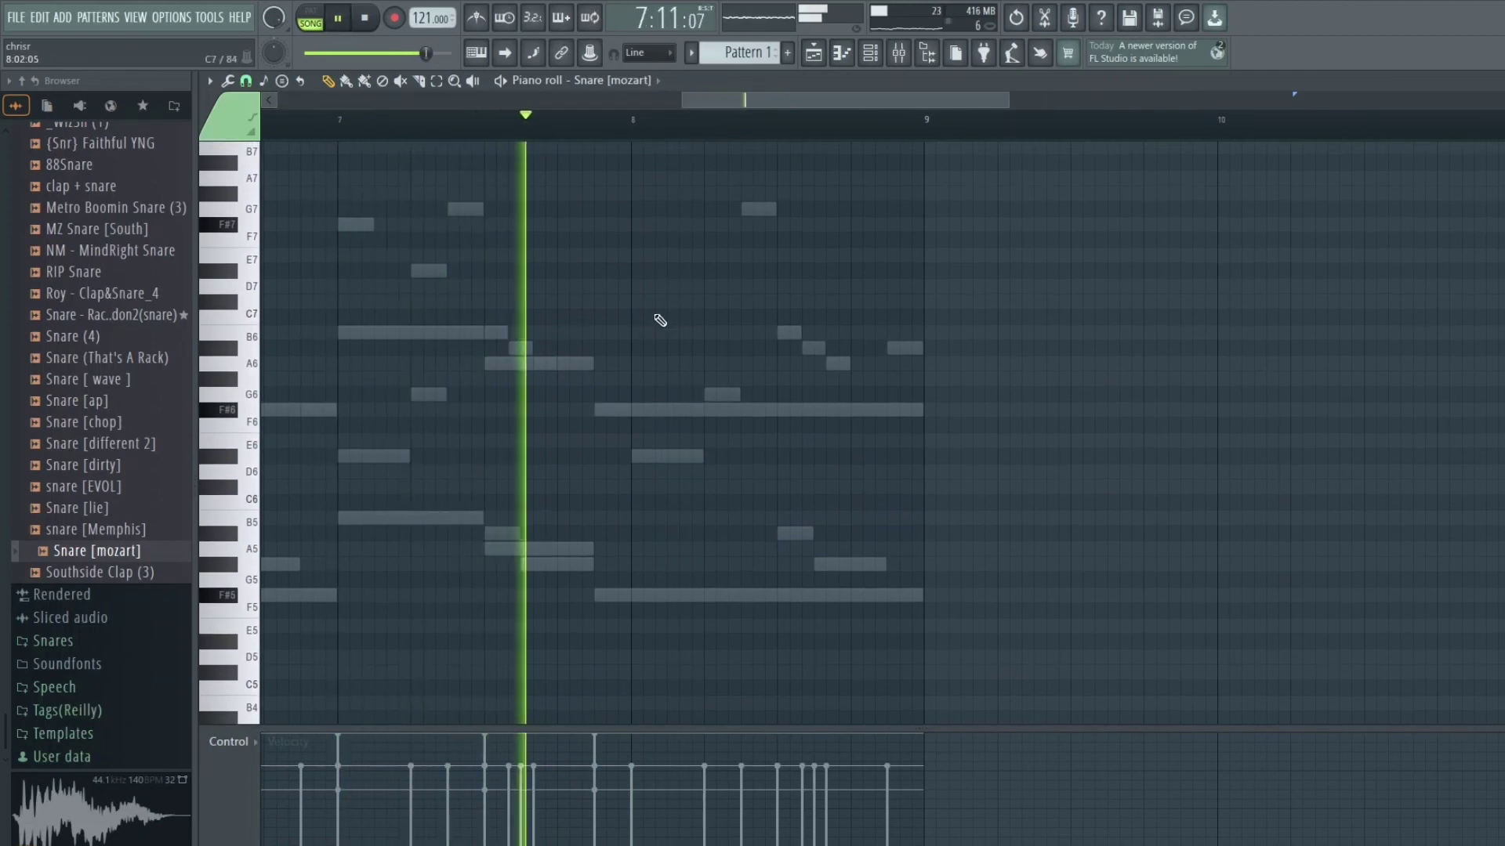
pyautogui.moveTo(660, 320)
pyautogui.mouseDown()
pyautogui.moveTo(633, 267)
pyautogui.moveTo(631, 417)
pyautogui.mouseUp()
pyautogui.moveTo(663, 829); pyautogui.dragTo(655, 718)
pyautogui.scroll(-1, 721, 419)
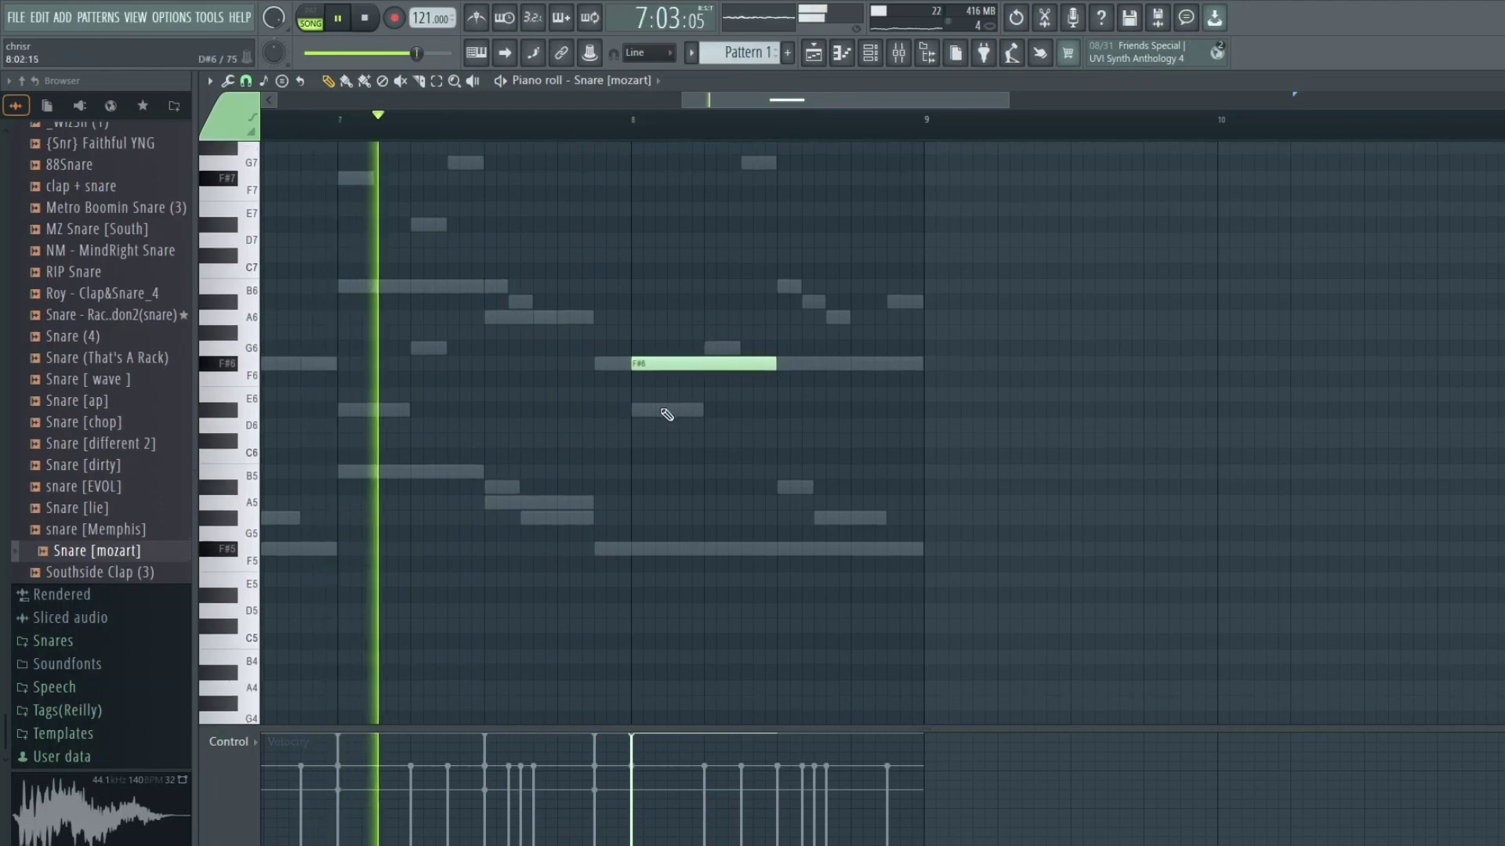
pyautogui.scroll(2, 665, 409)
pyautogui.hotkey('shift', 'Down')
pyautogui.hotkey('shift', 'Down')
pyautogui.hotkey('shift', 'Down')
pyautogui.hotkey('shift', 'Down')
pyautogui.hotkey('shift', 'Down')
pyautogui.hotkey('shift', 'Down')
# Step: Shorten the C6 snare note in two passes while auditioning the roll
pyautogui.scroll(-1, 544, 271)
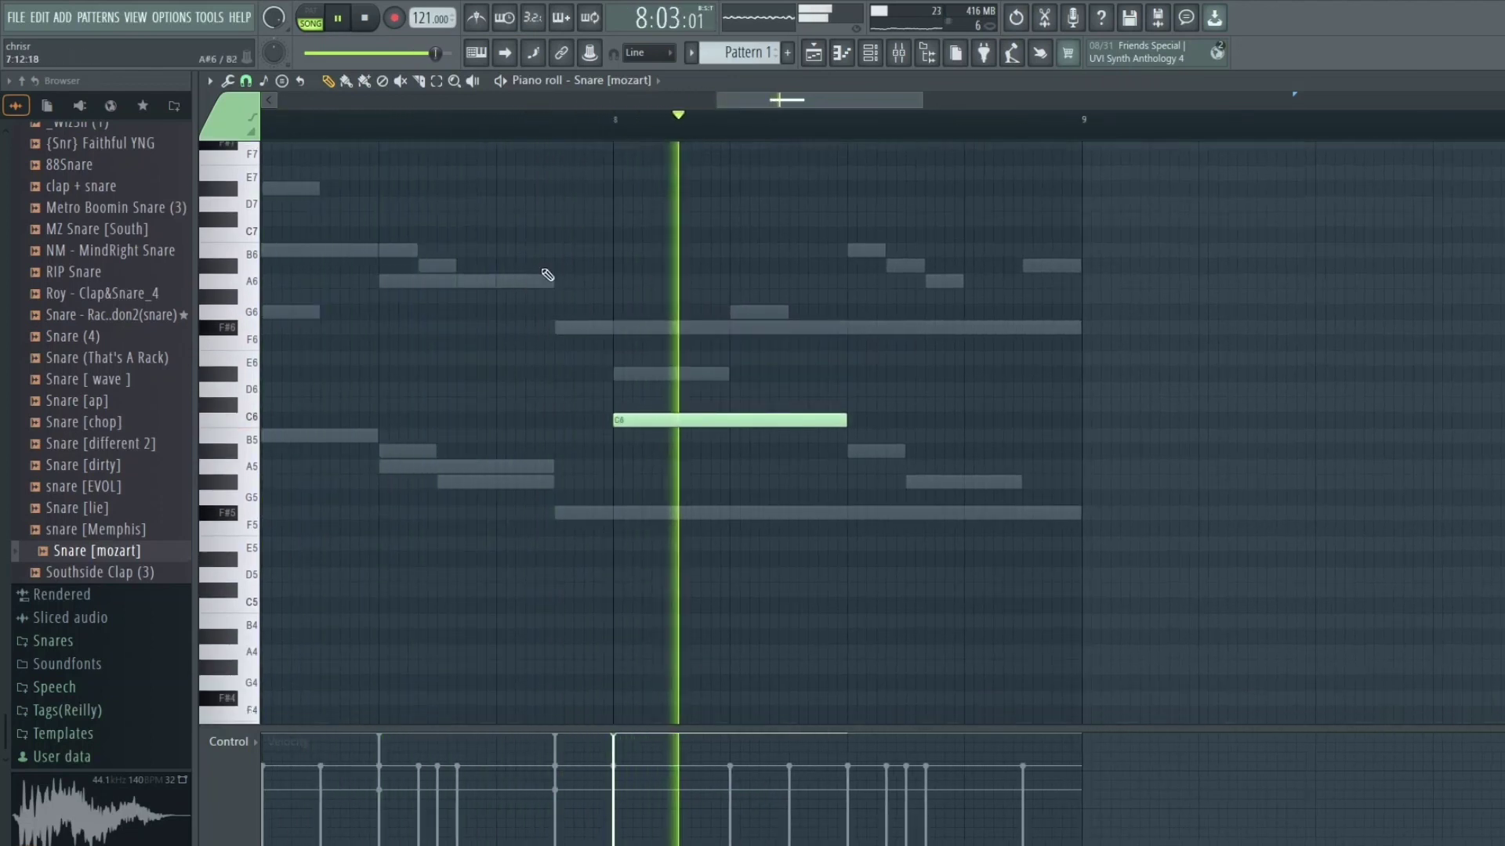
pyautogui.scroll(-2, 547, 274)
pyautogui.moveTo(844, 314); pyautogui.dragTo(661, 333)
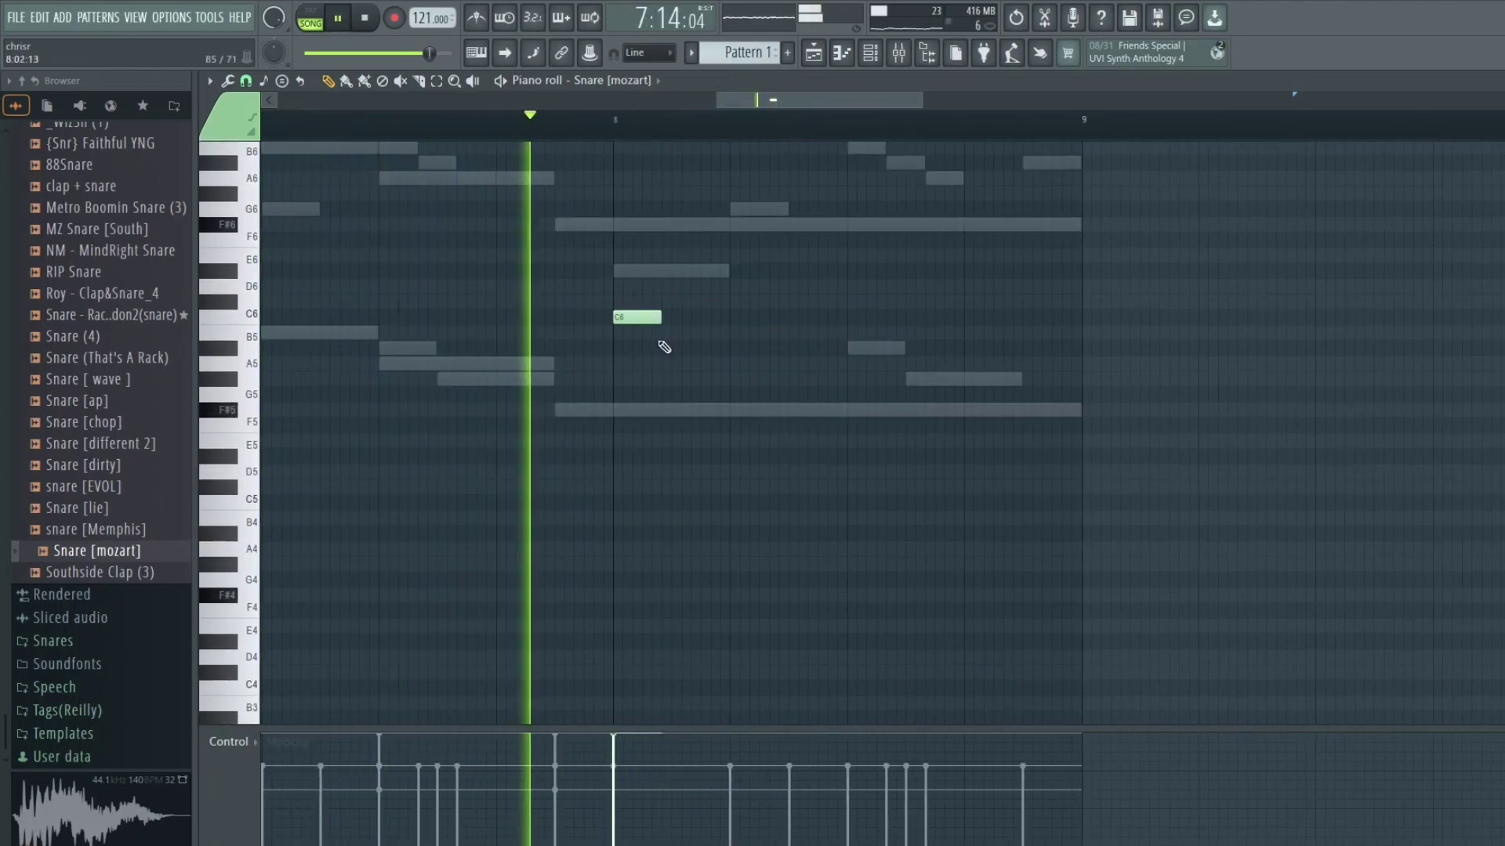
pyautogui.press('space')
pyautogui.scroll(3, 682, 340)
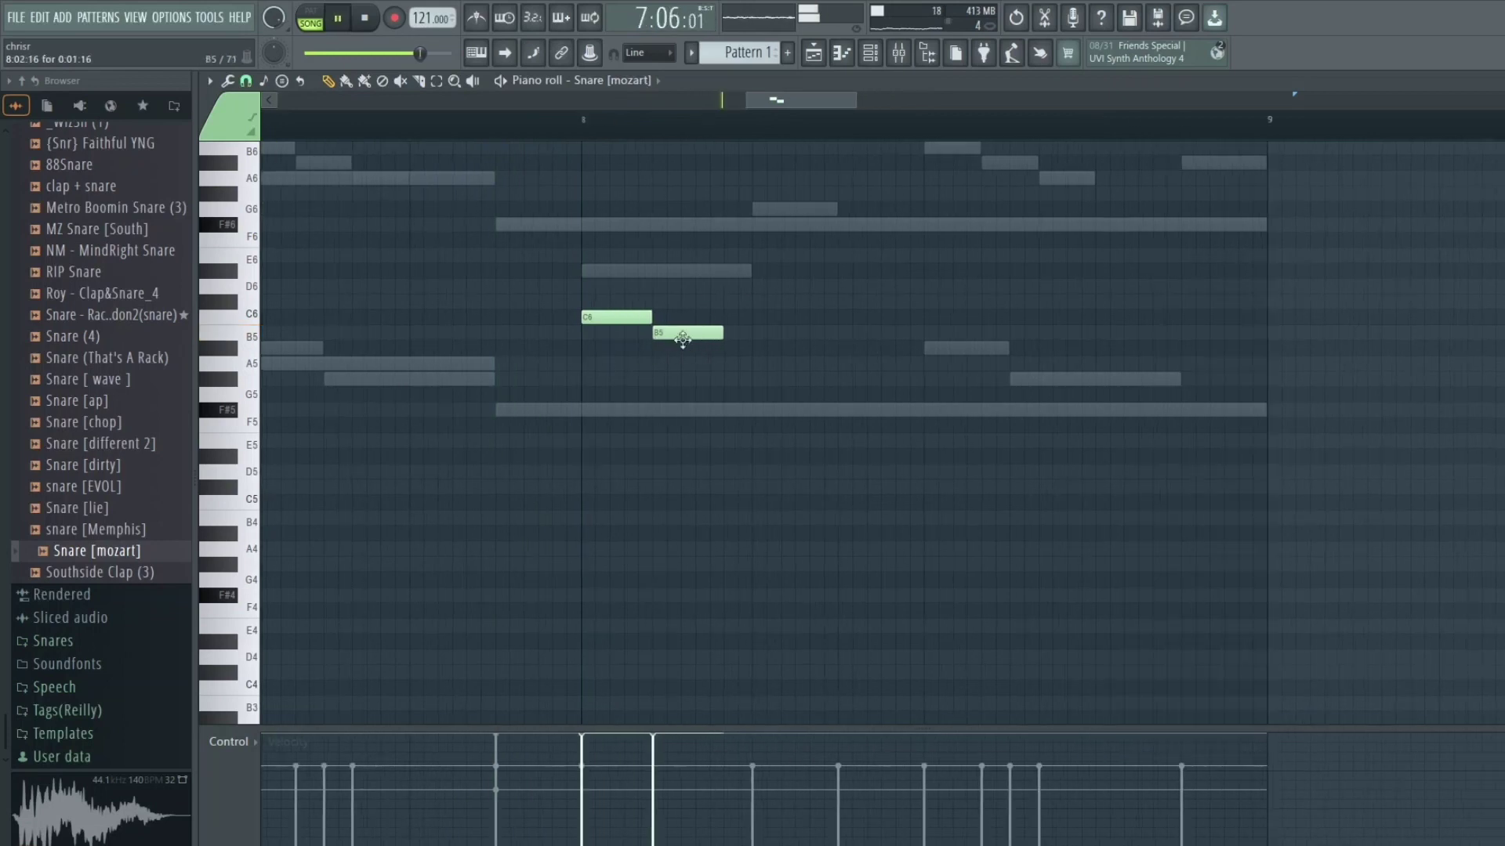
pyautogui.moveTo(640, 319); pyautogui.dragTo(617, 320)
pyautogui.press('space')
pyautogui.press('space')
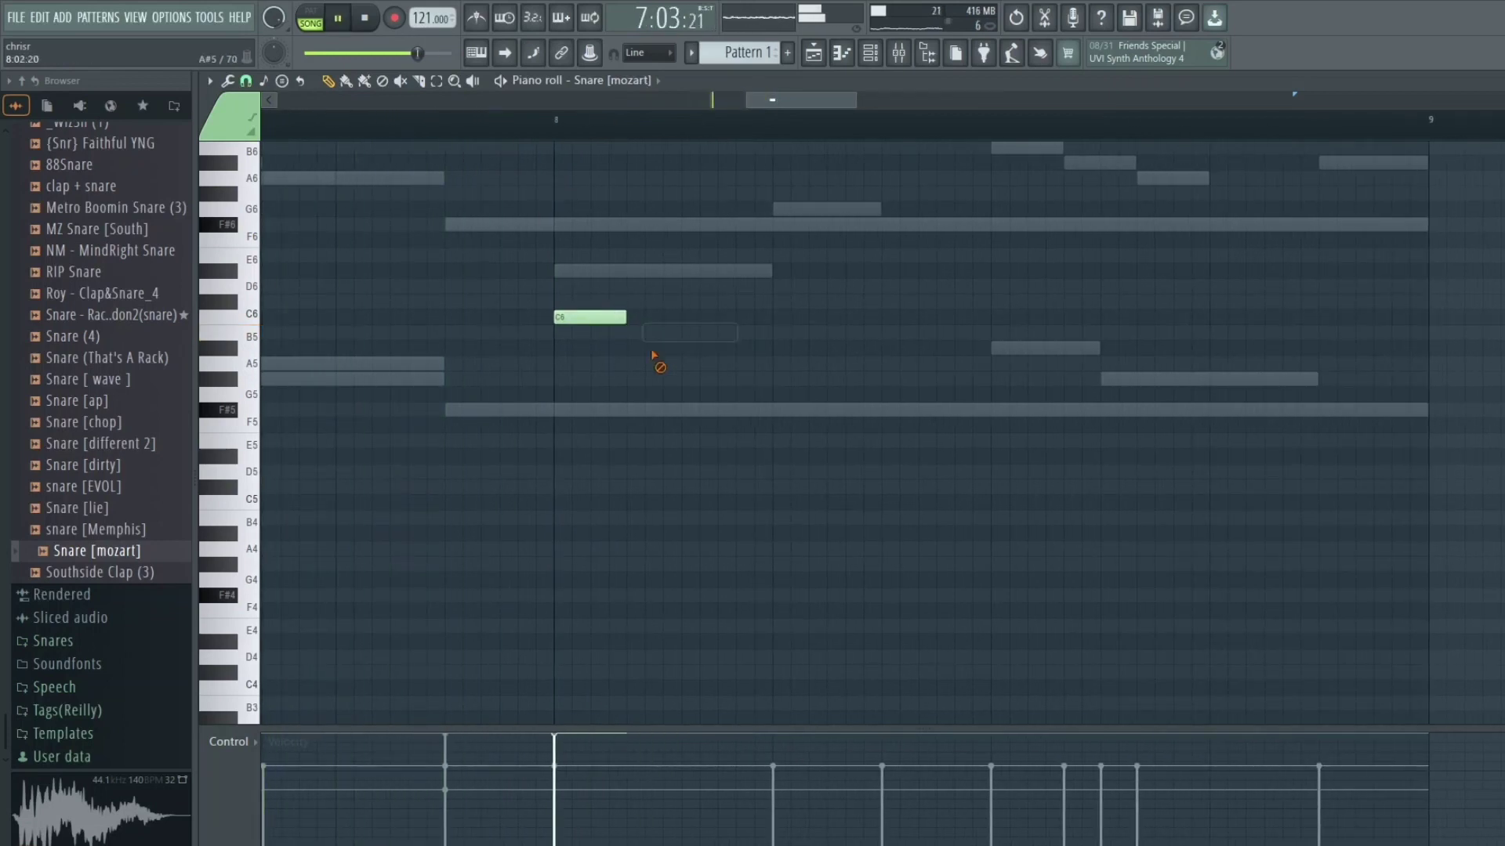
# Step: Add another roll note and shift three roll notes up three semitones
pyautogui.click(772, 381)
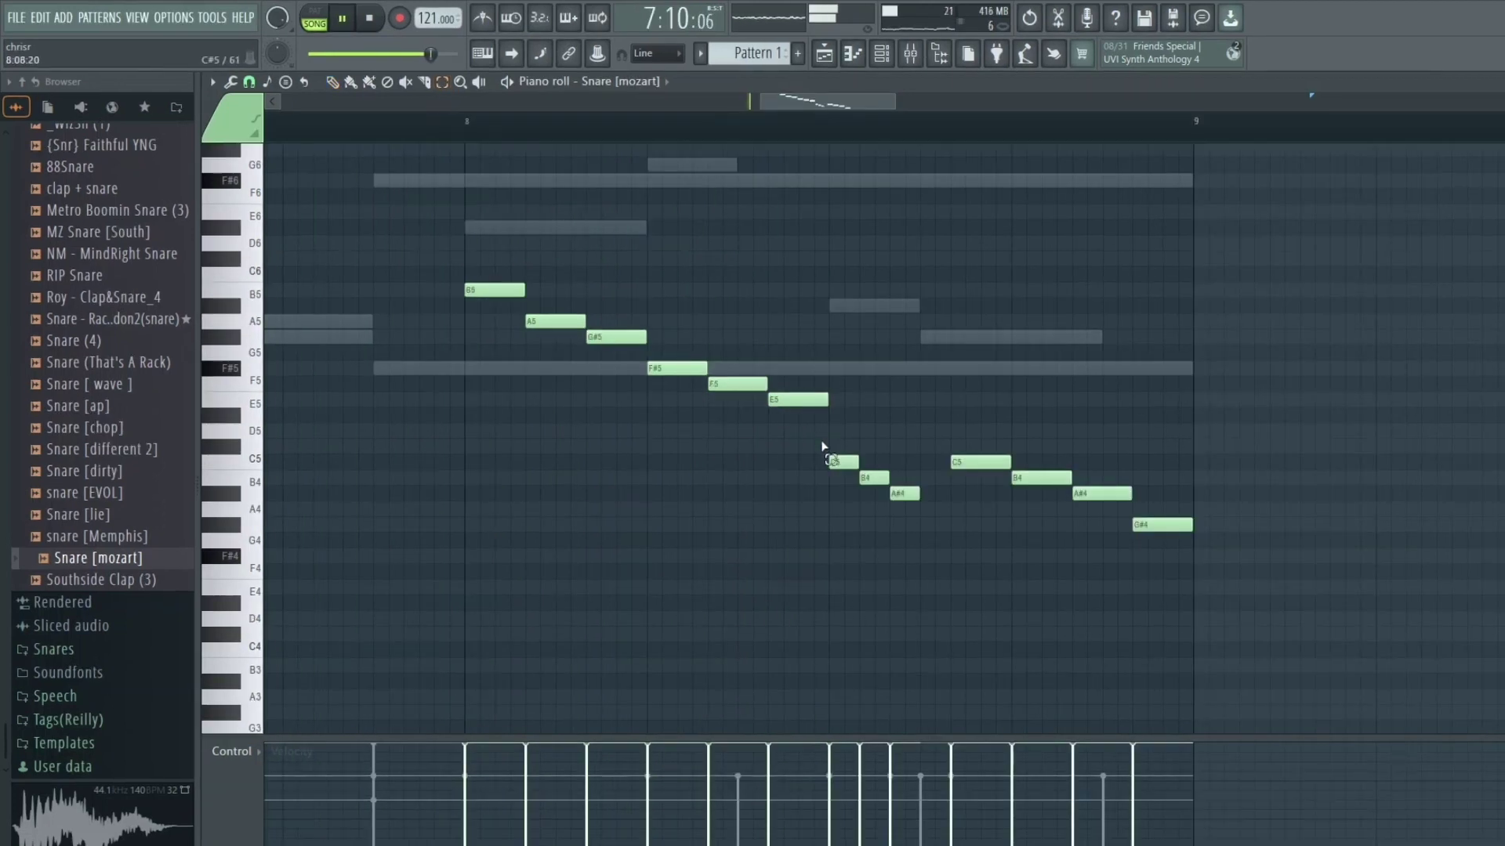
pyautogui.hotkey('shift', 'Up')
pyautogui.hotkey('shift', 'Up')
pyautogui.hotkey('shift', 'Up')
pyautogui.click(936, 628)
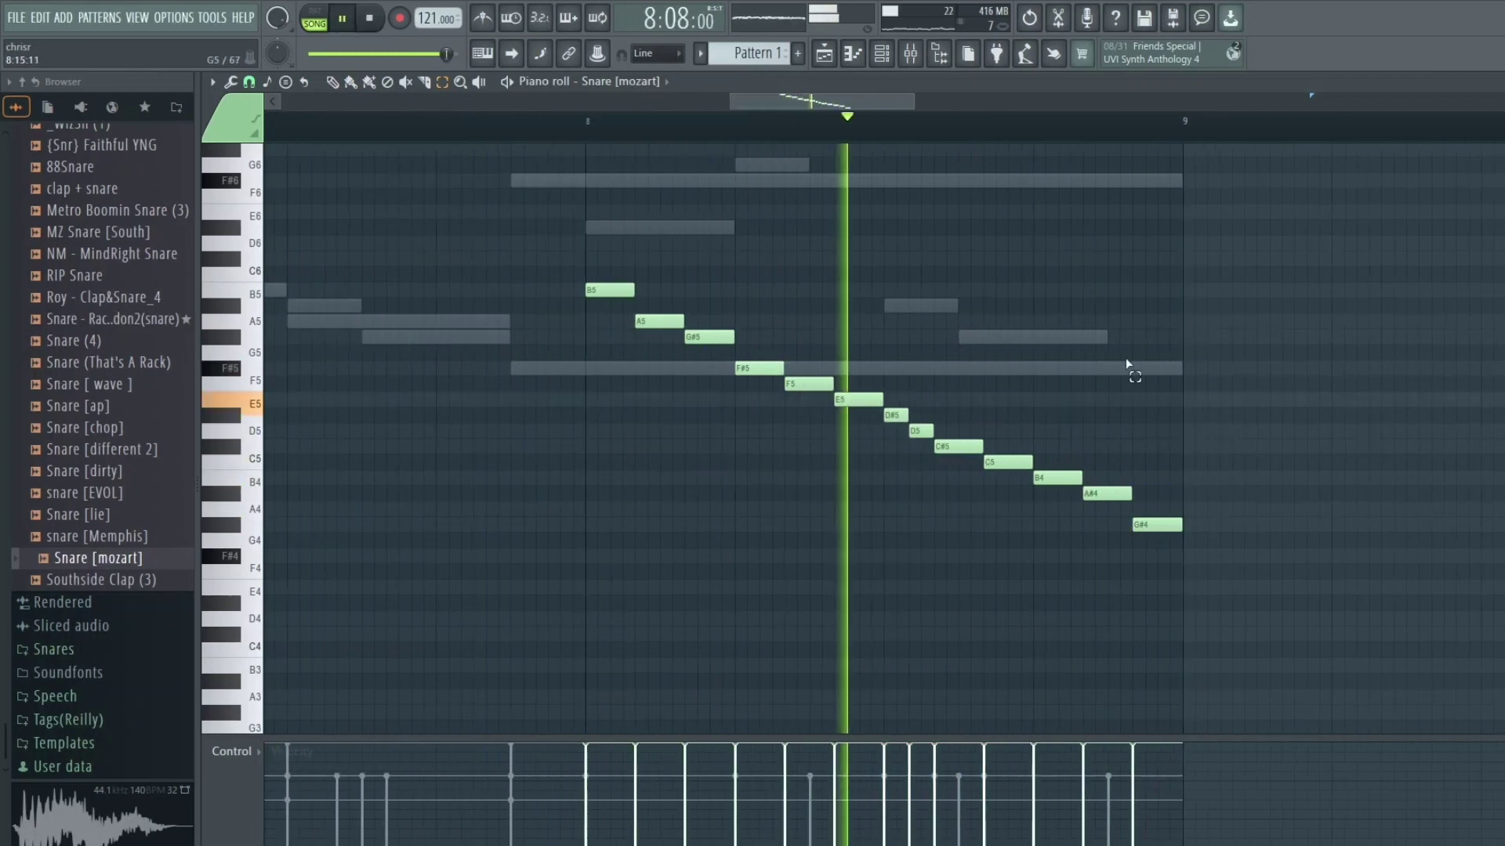
pyautogui.keyDown('ctrl'); pyautogui.scroll(-5, 696, 292); pyautogui.keyUp('ctrl')
pyautogui.keyDown('ctrl'); pyautogui.scroll(-2, 696, 291); pyautogui.keyUp('ctrl')
pyautogui.click(232, 752)
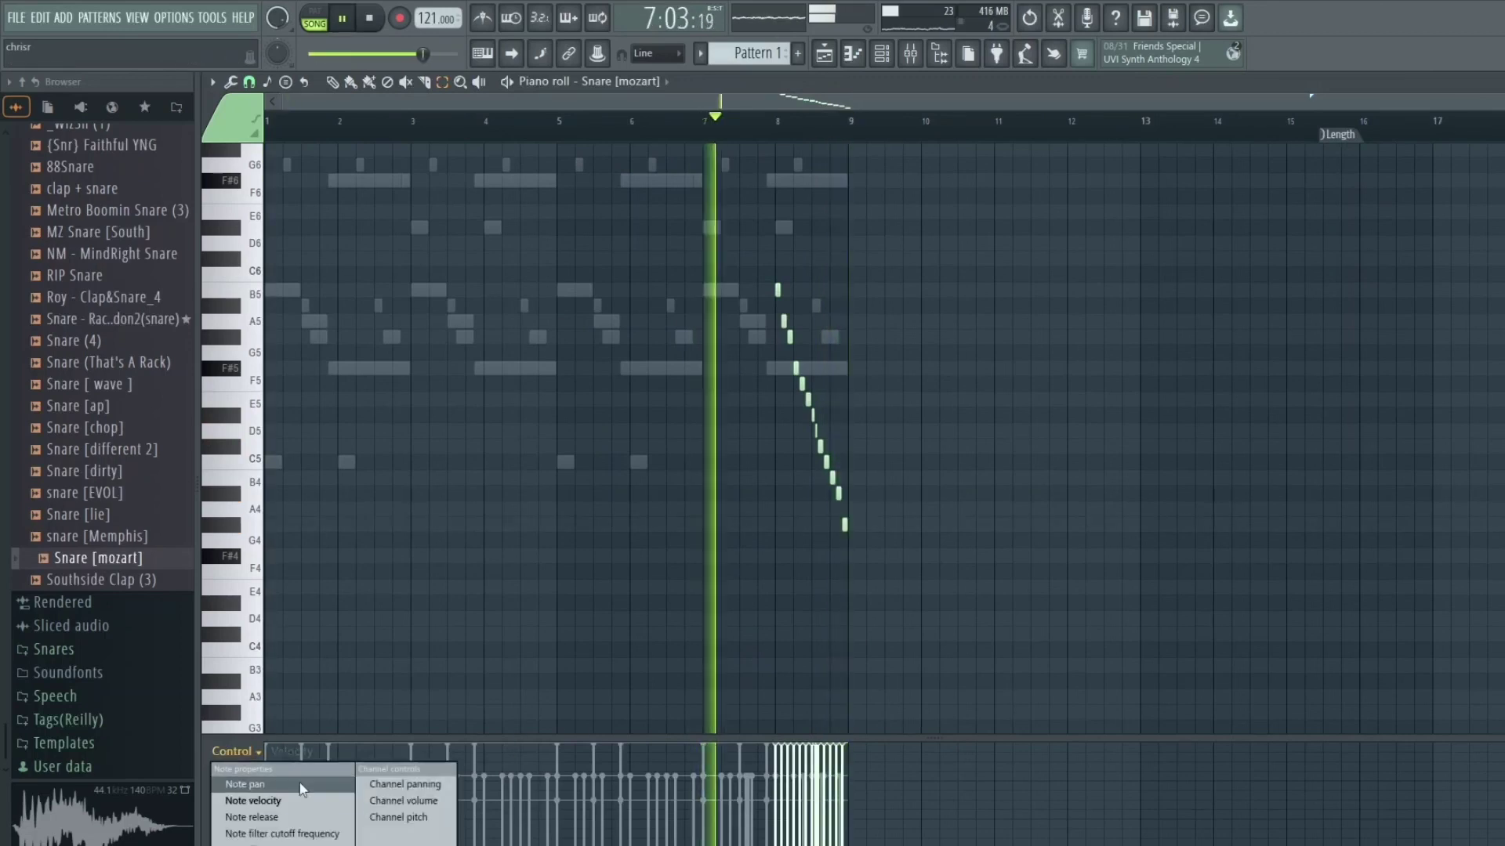
# Step: Pan the bar-8 snare roll notes alternately left and right in the Note pan lane
pyautogui.click(299, 785)
pyautogui.keyDown('ctrl'); pyautogui.scroll(6, 850, 548); pyautogui.keyUp('ctrl')
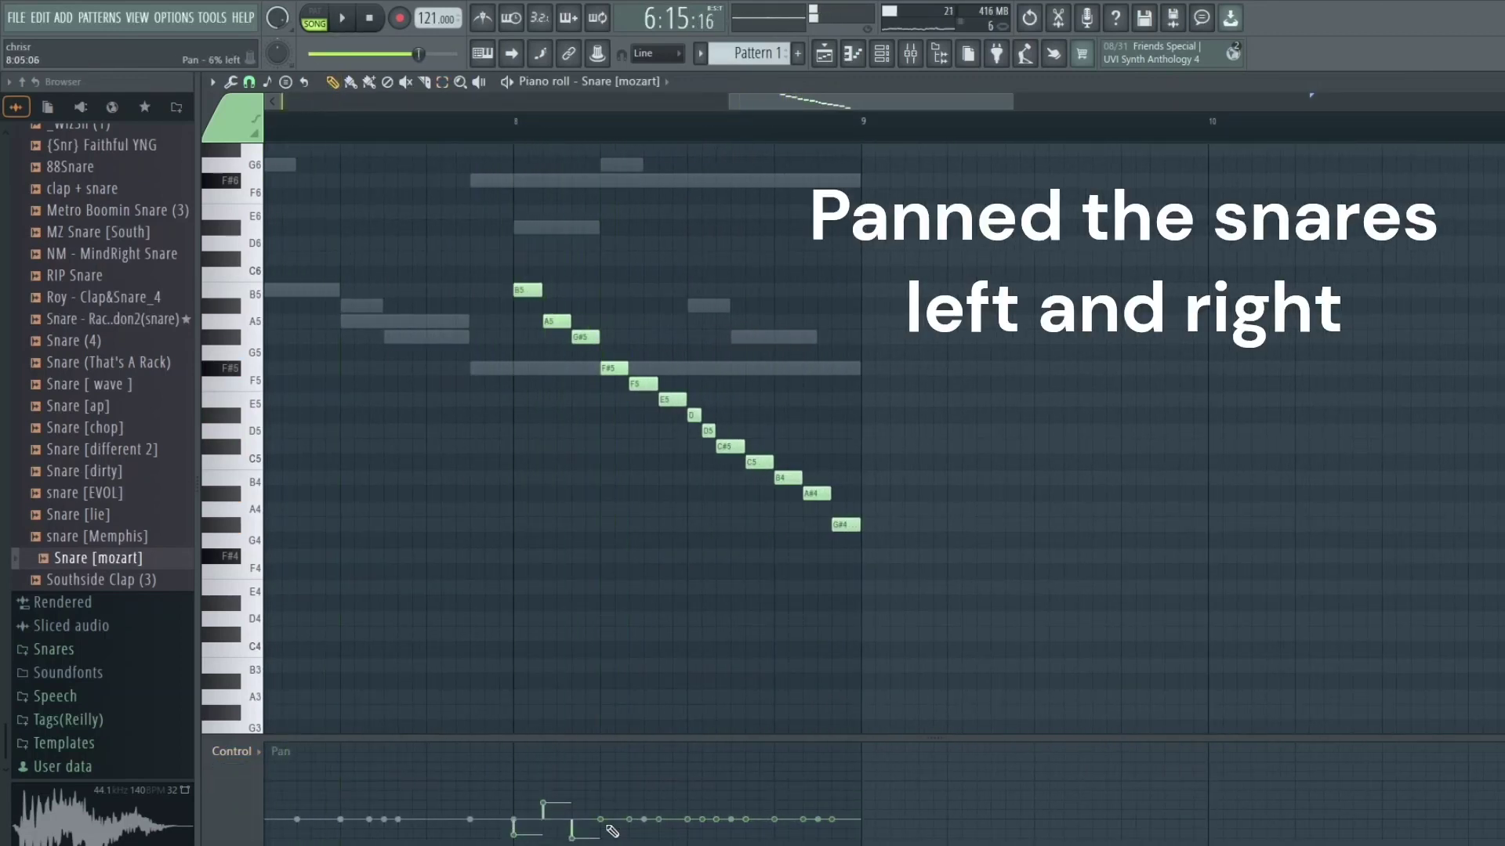
pyautogui.moveTo(694, 835); pyautogui.dragTo(700, 830)
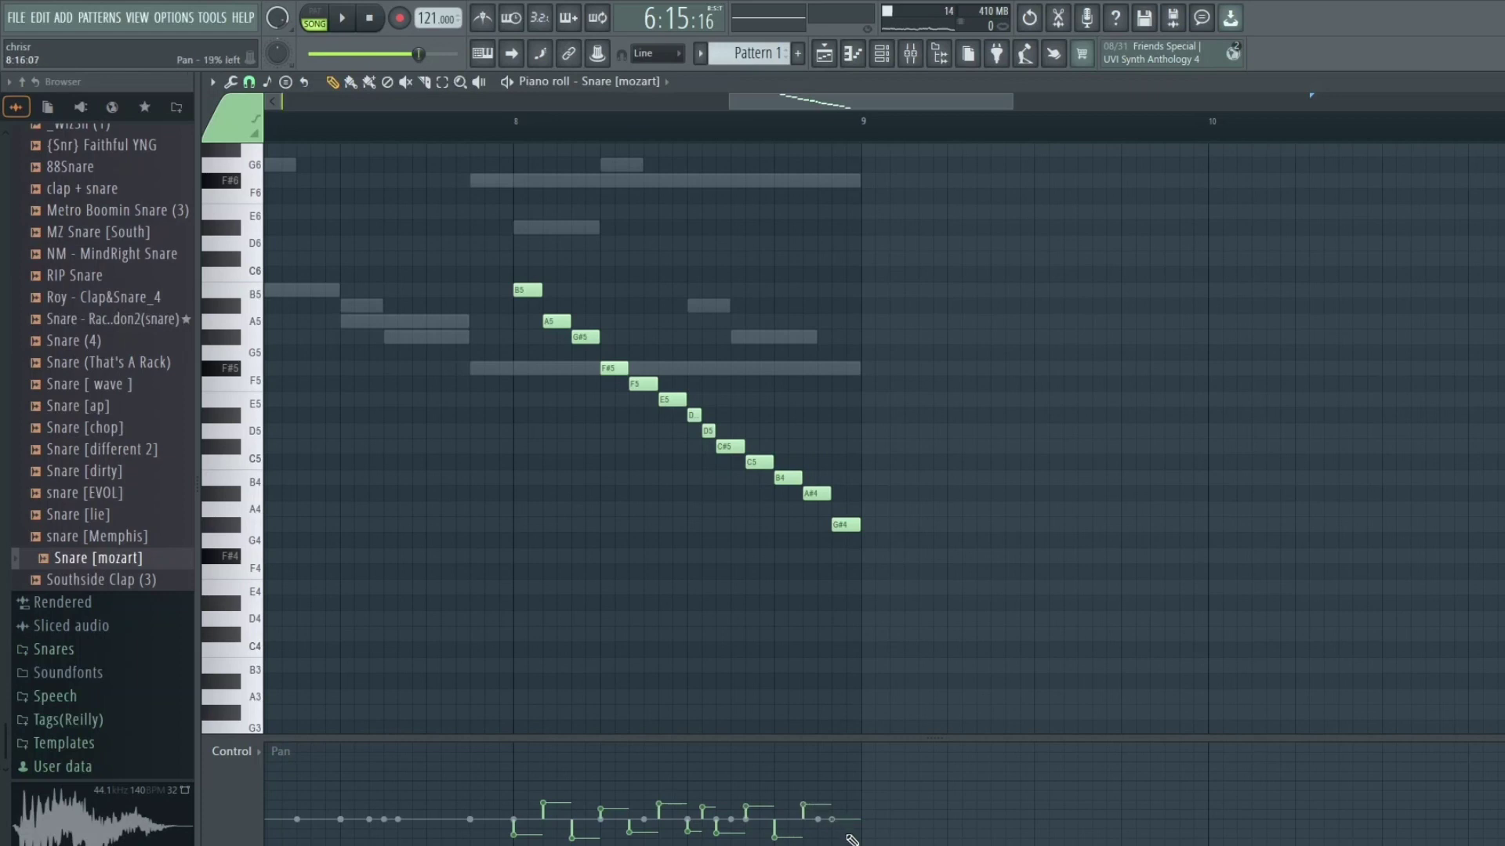
pyautogui.keyDown('ctrl'); pyautogui.scroll(-6, 1125, 658); pyautogui.keyUp('ctrl')
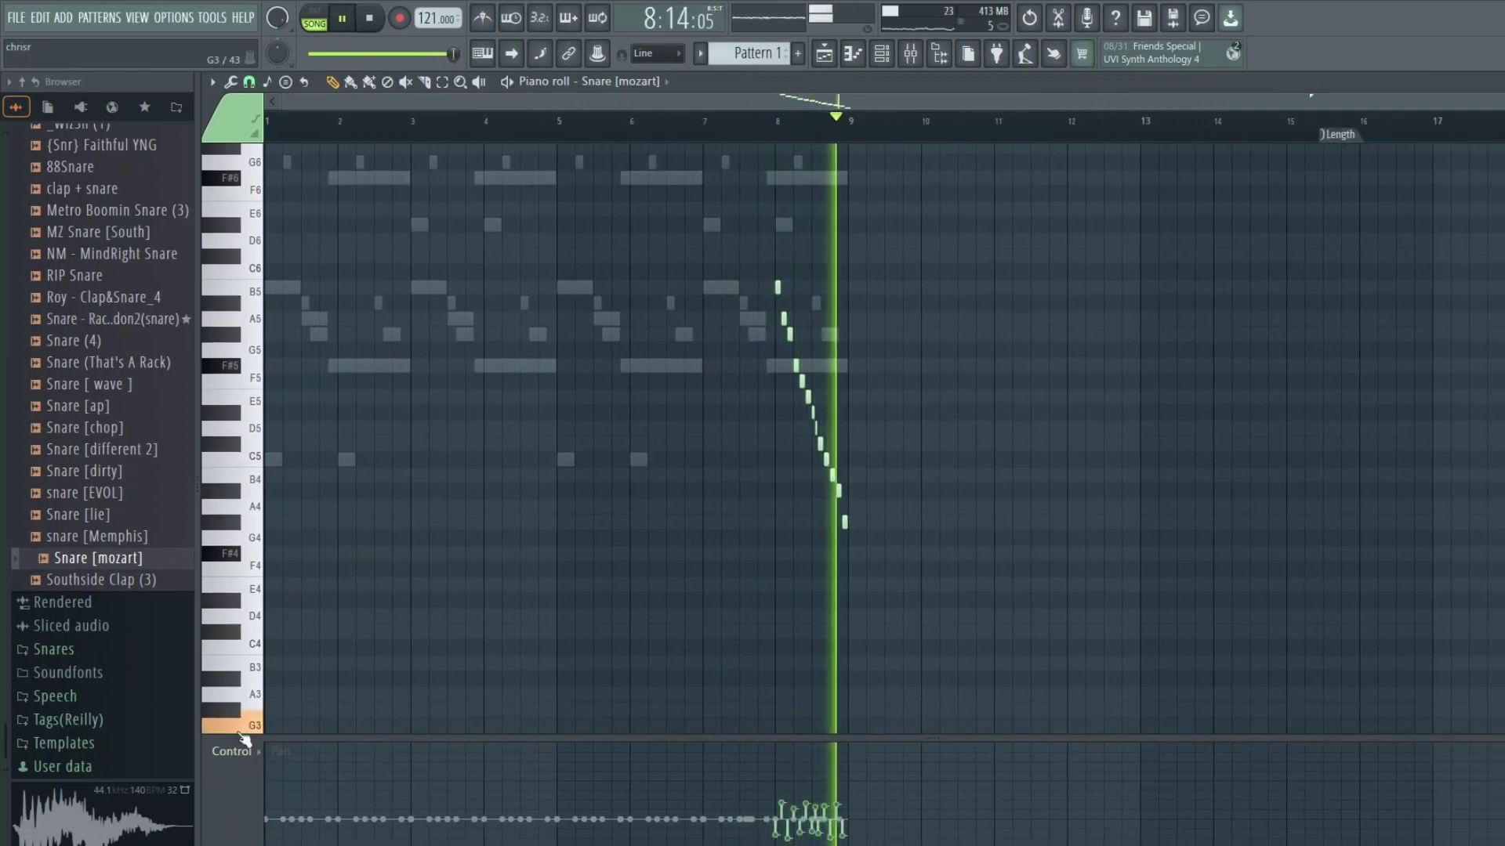
# Step: Return the control lane to Note velocity and close the piano roll
pyautogui.click(254, 757)
pyautogui.click(293, 802)
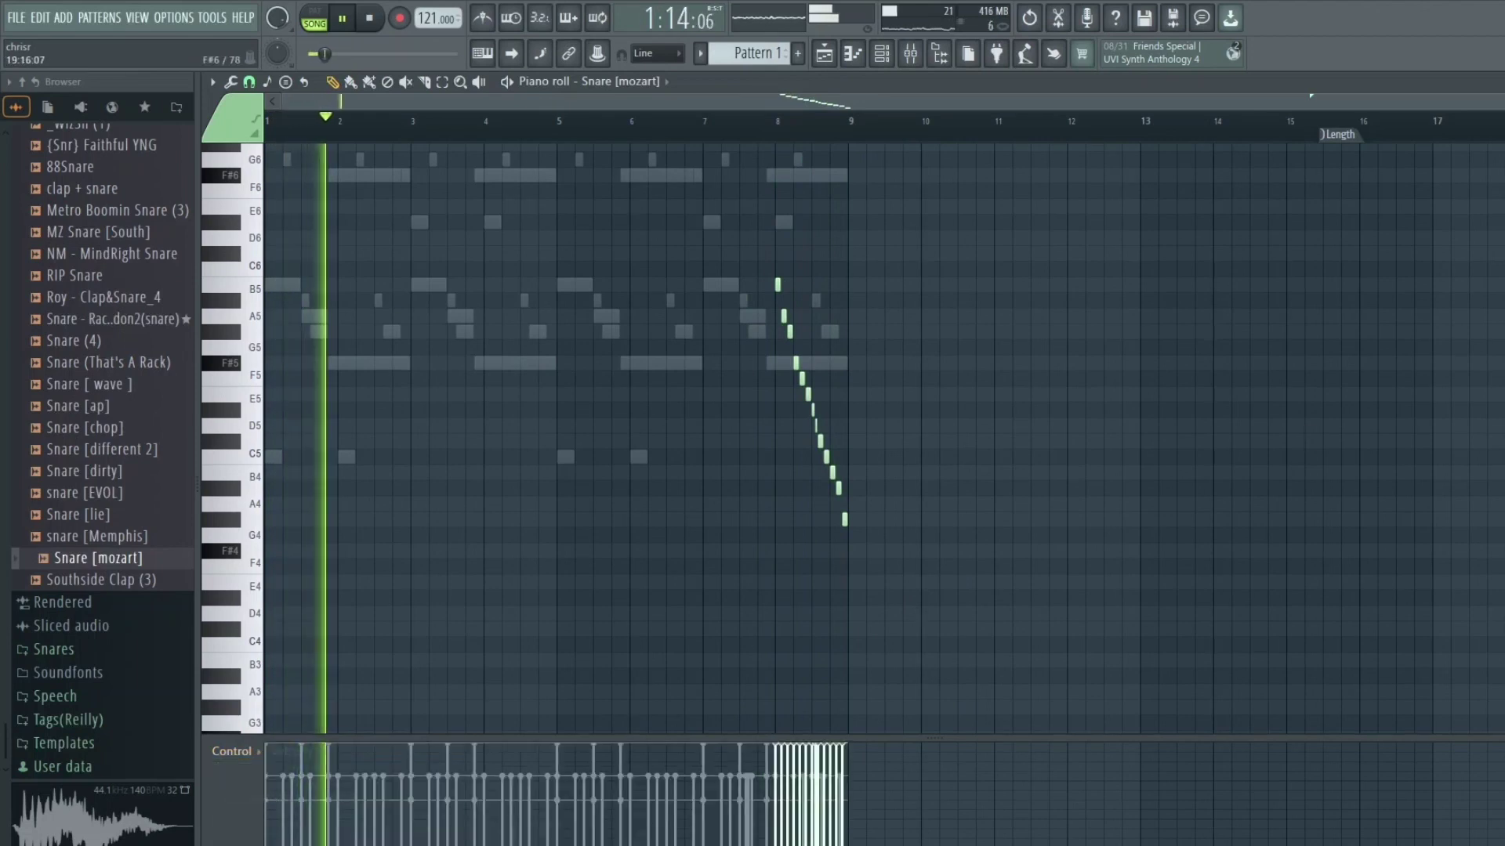
pyautogui.press('Escape')
pyautogui.scroll(6, 103, 504)
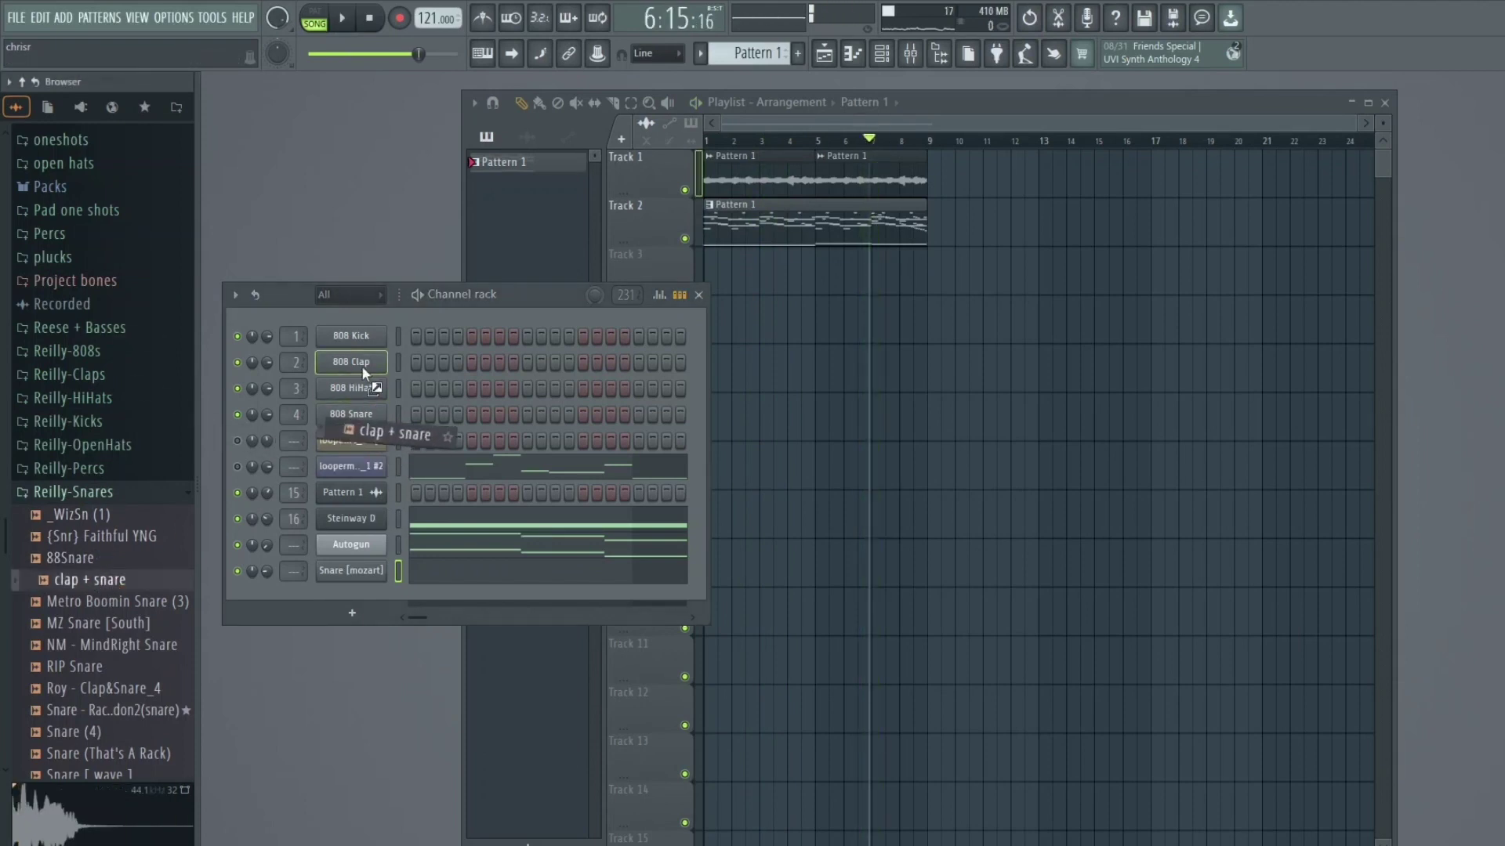
# Step: Replace the 808 Clap sample with clap + snare and audition it
pyautogui.moveTo(362, 369); pyautogui.dragTo(362, 368)
pyautogui.press('space')
pyautogui.press('space')
pyautogui.click(707, 142)
pyautogui.press('space')
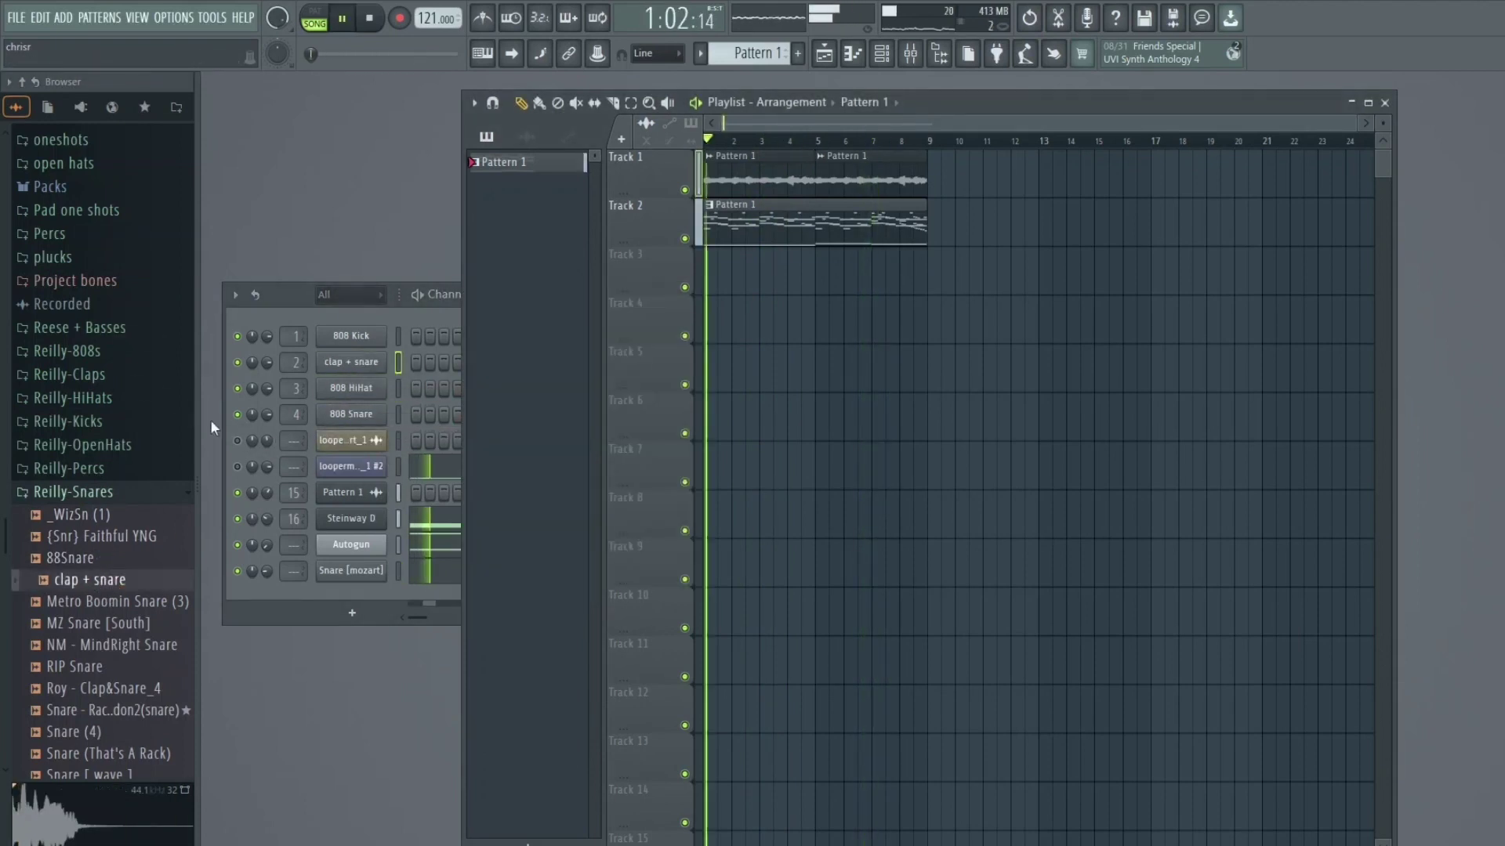
# Step: Lower the clap + snare volume and route the snare channels to mixer track 14
pyautogui.click(171, 494)
pyautogui.scroll(8, 79, 484)
pyautogui.moveTo(267, 363); pyautogui.dragTo(245, 437)
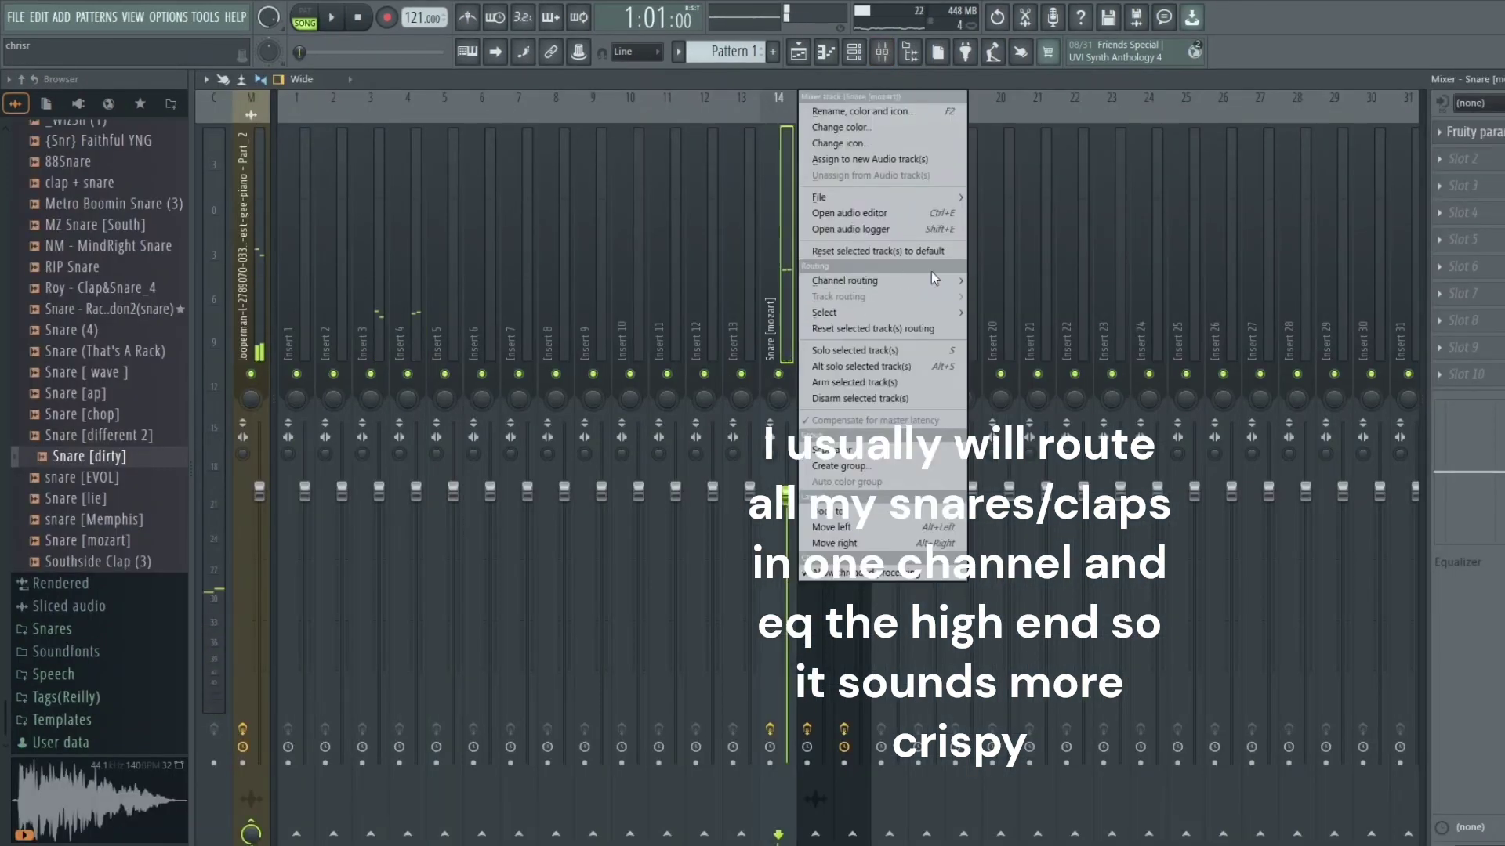
pyautogui.click(977, 282)
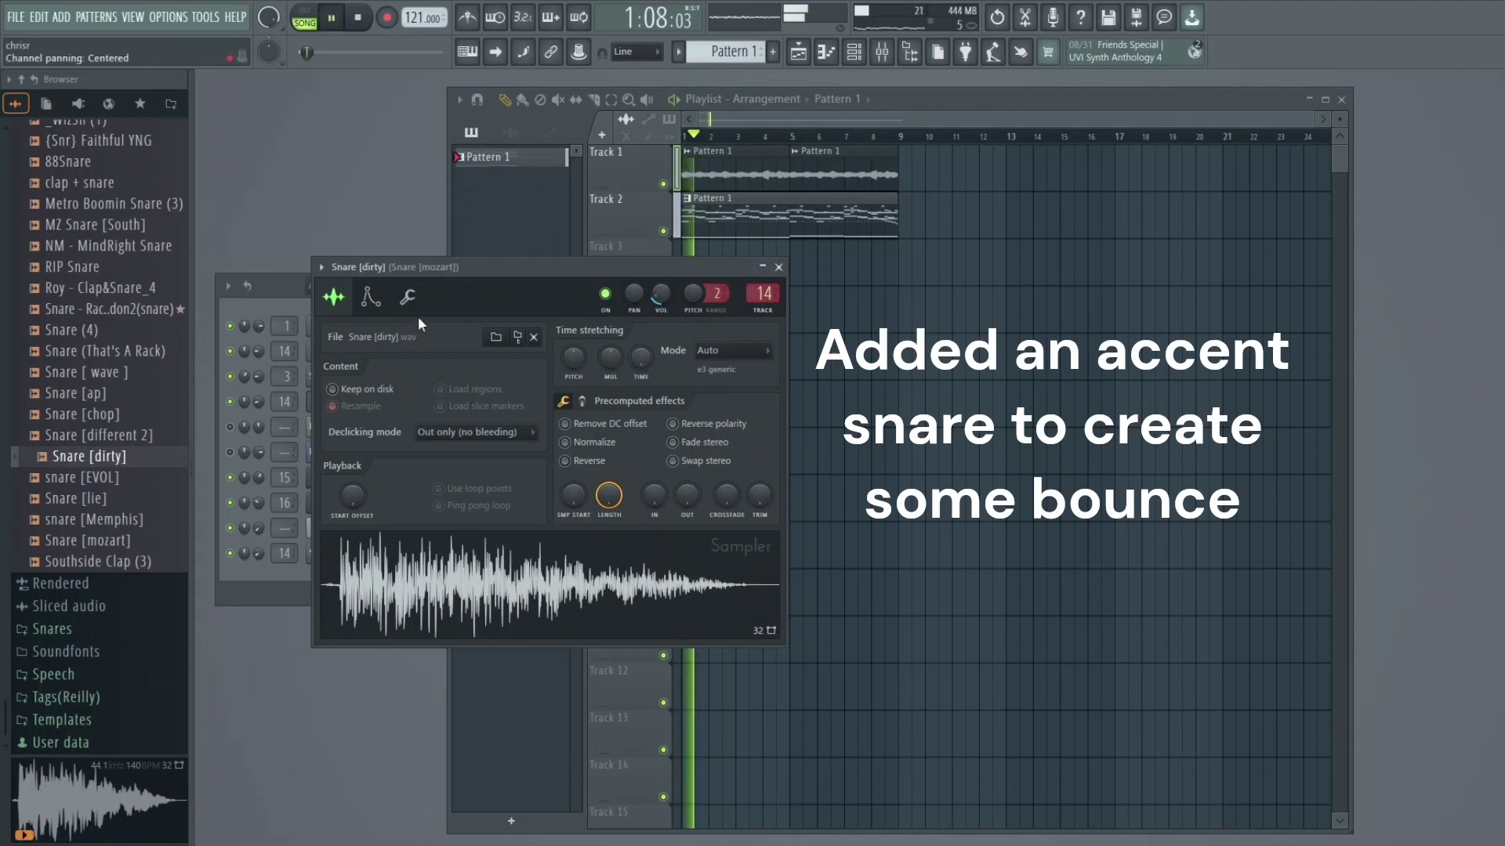
pyautogui.click(408, 299)
pyautogui.press('space')
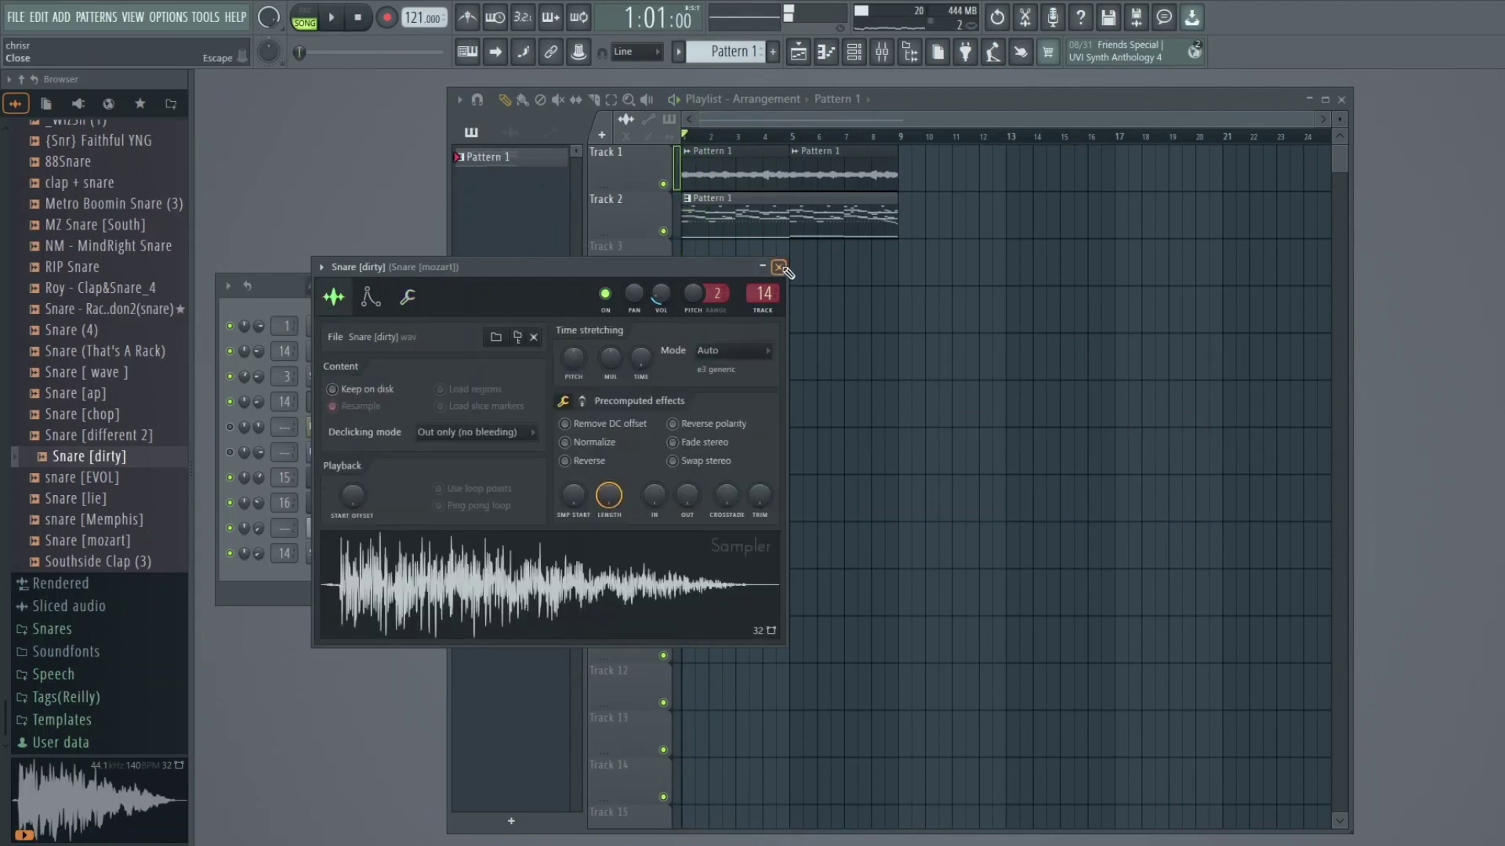
pyautogui.click(779, 266)
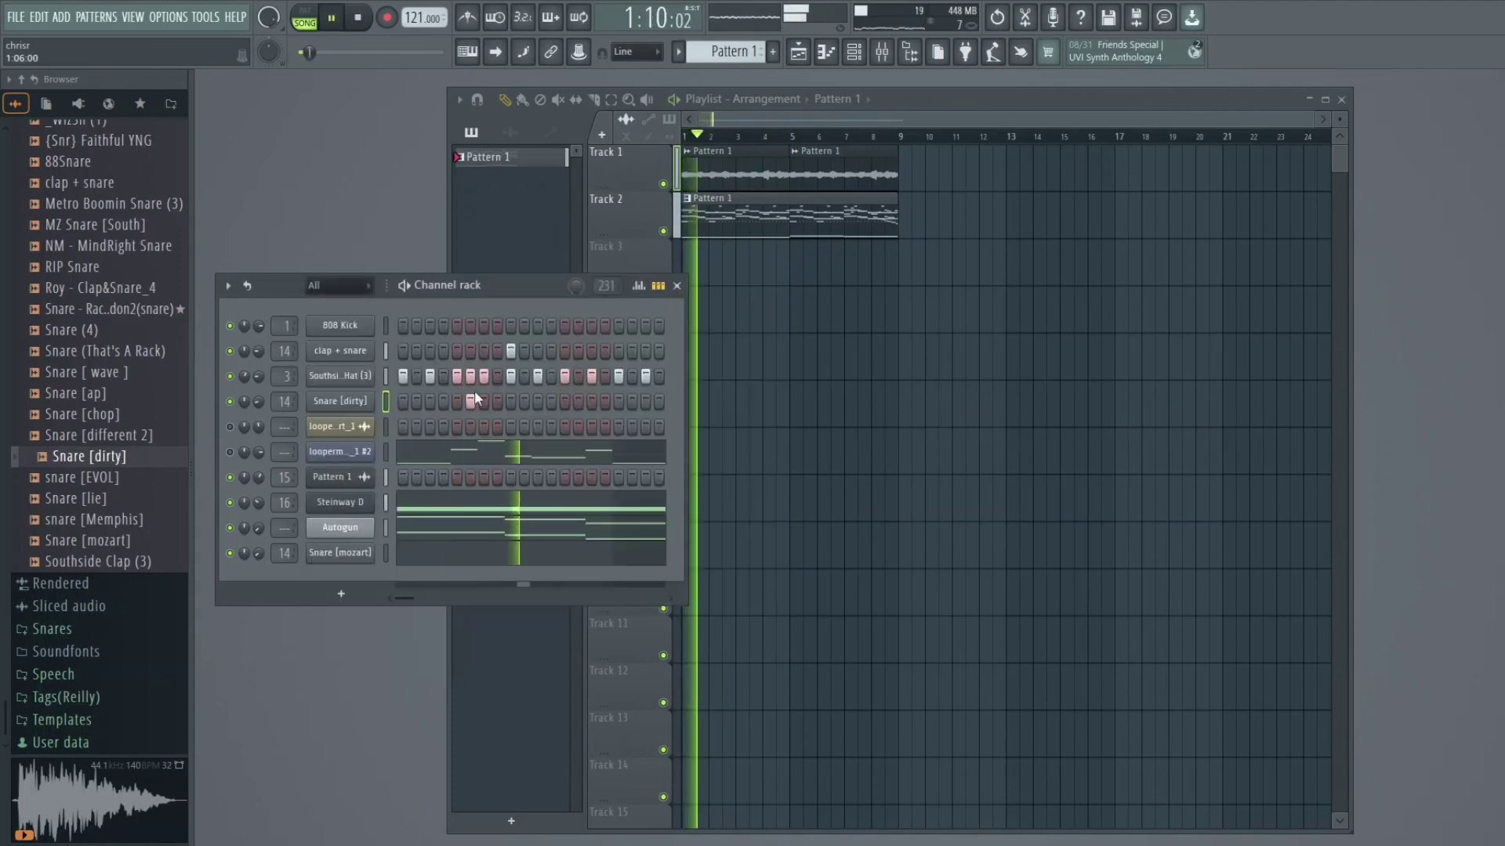
# Step: Move the hi-hat hit from step 5 to step 4 while looping playback
pyautogui.press('space')
pyautogui.press('space')
pyautogui.rightClick(455, 378)
pyautogui.press('space')
pyautogui.press('space')
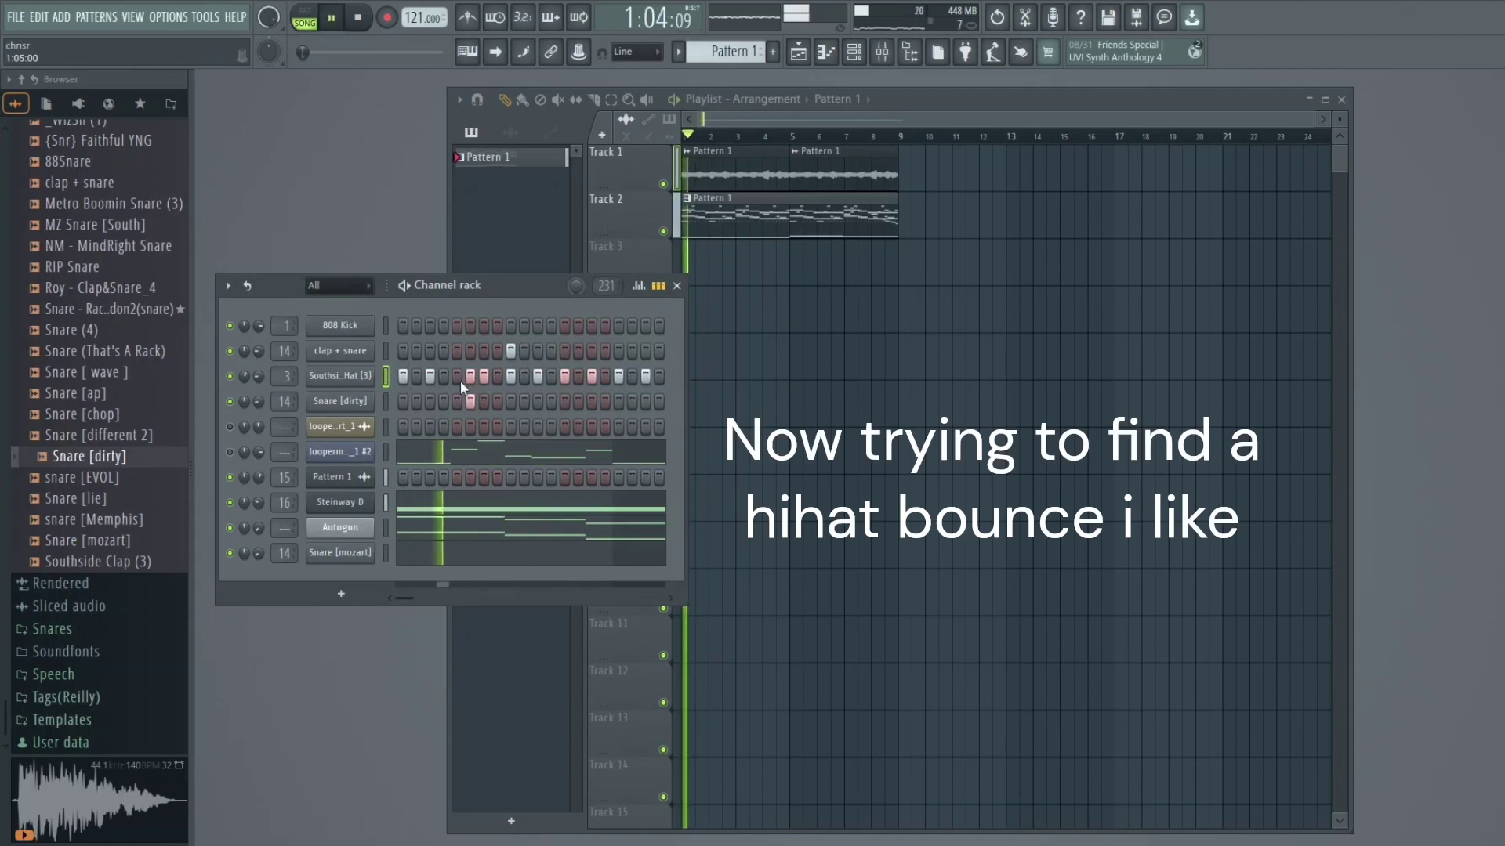
pyautogui.click(441, 378)
pyautogui.press('space')
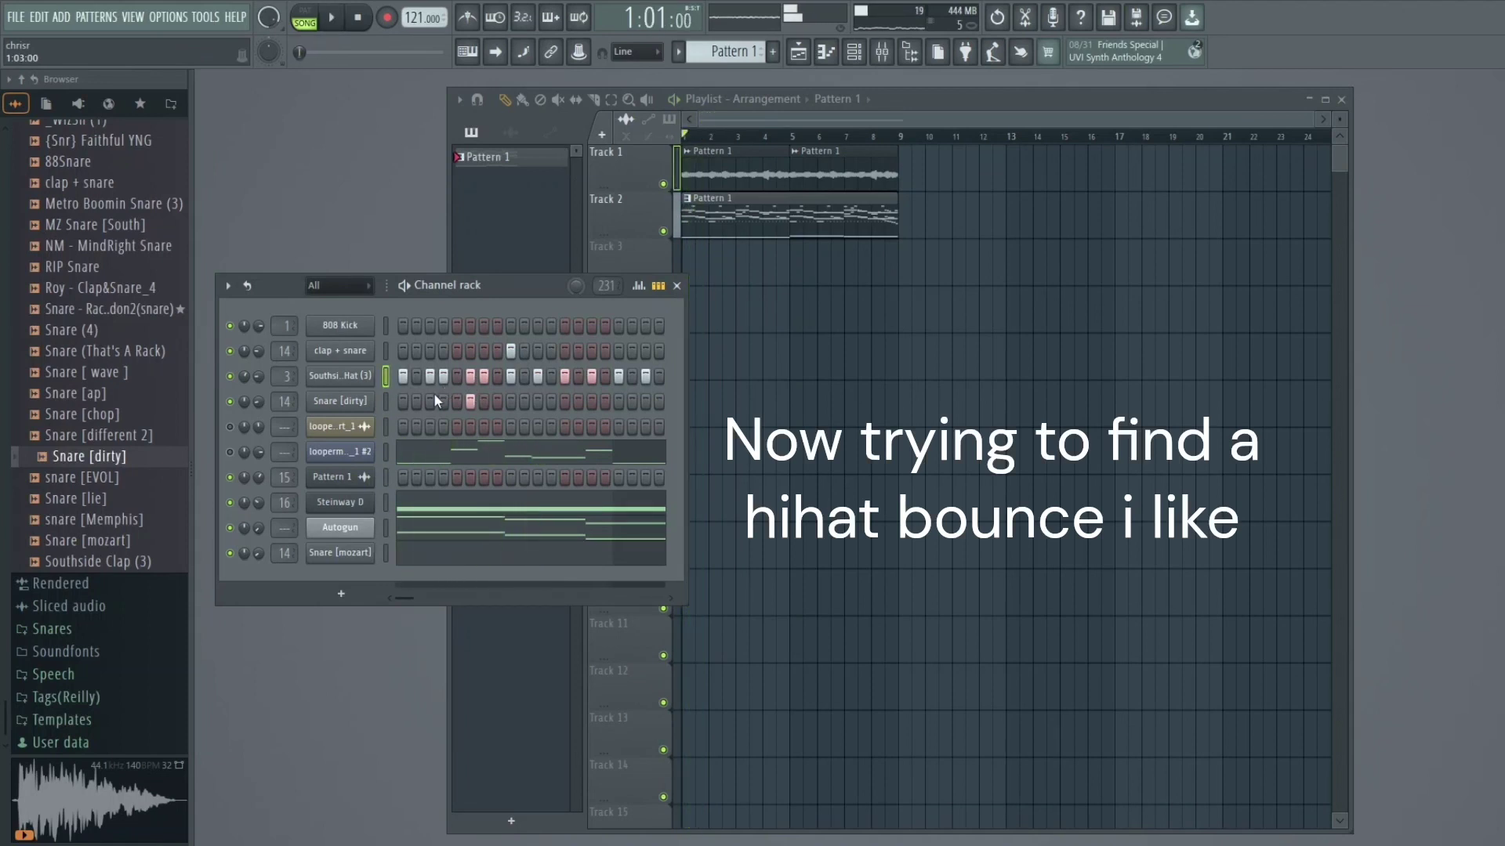
# Step: Add a C5 hi-hat note at the start of the Southside Hat (3) piano roll
pyautogui.press('space')
pyautogui.scroll(4, 35, 501)
pyautogui.scroll(4, 37, 502)
pyautogui.press('space')
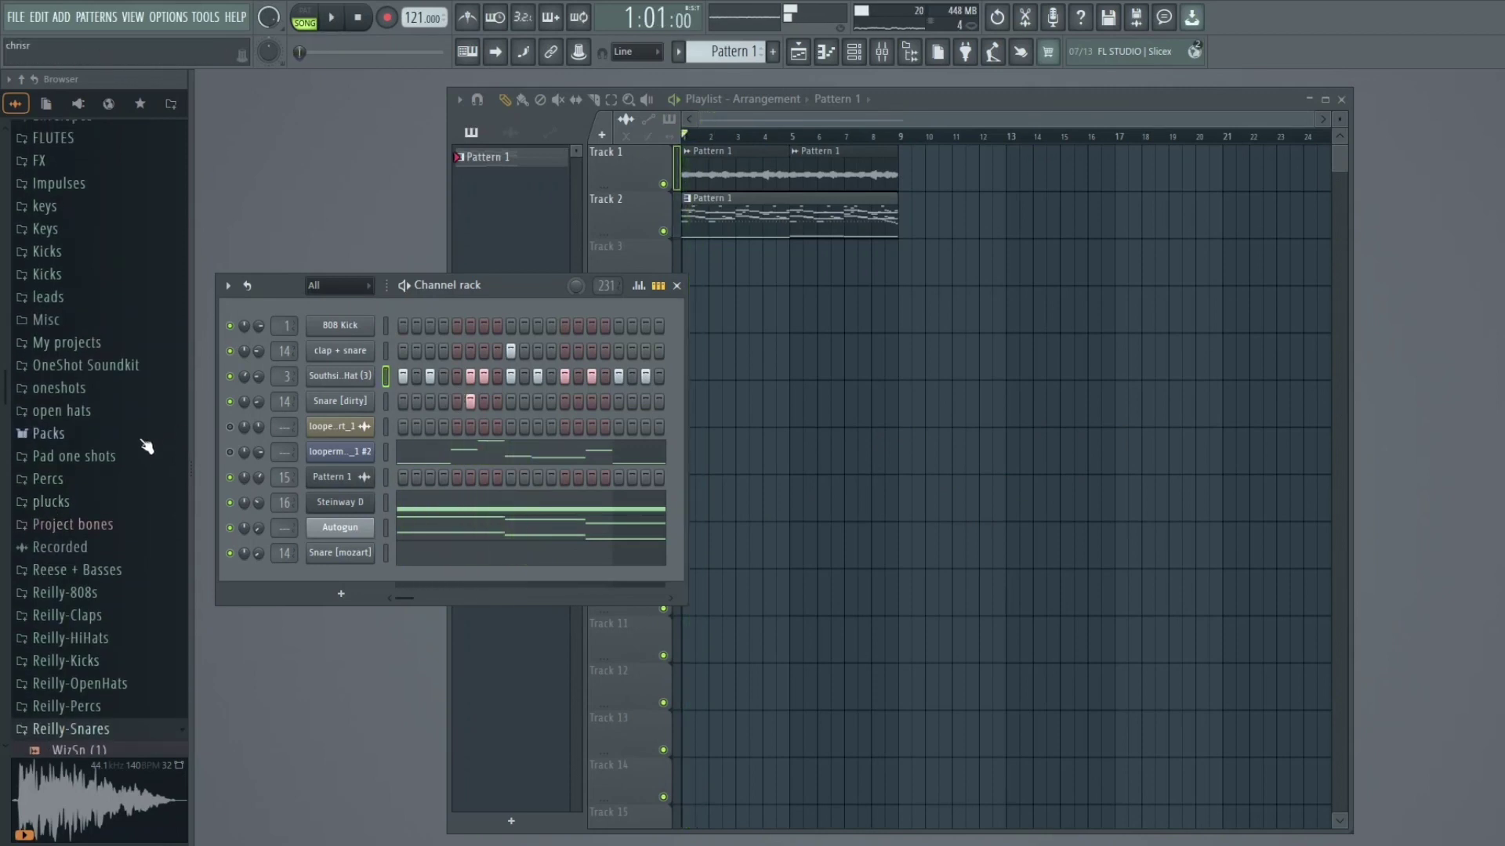
pyautogui.scroll(-5, 102, 485)
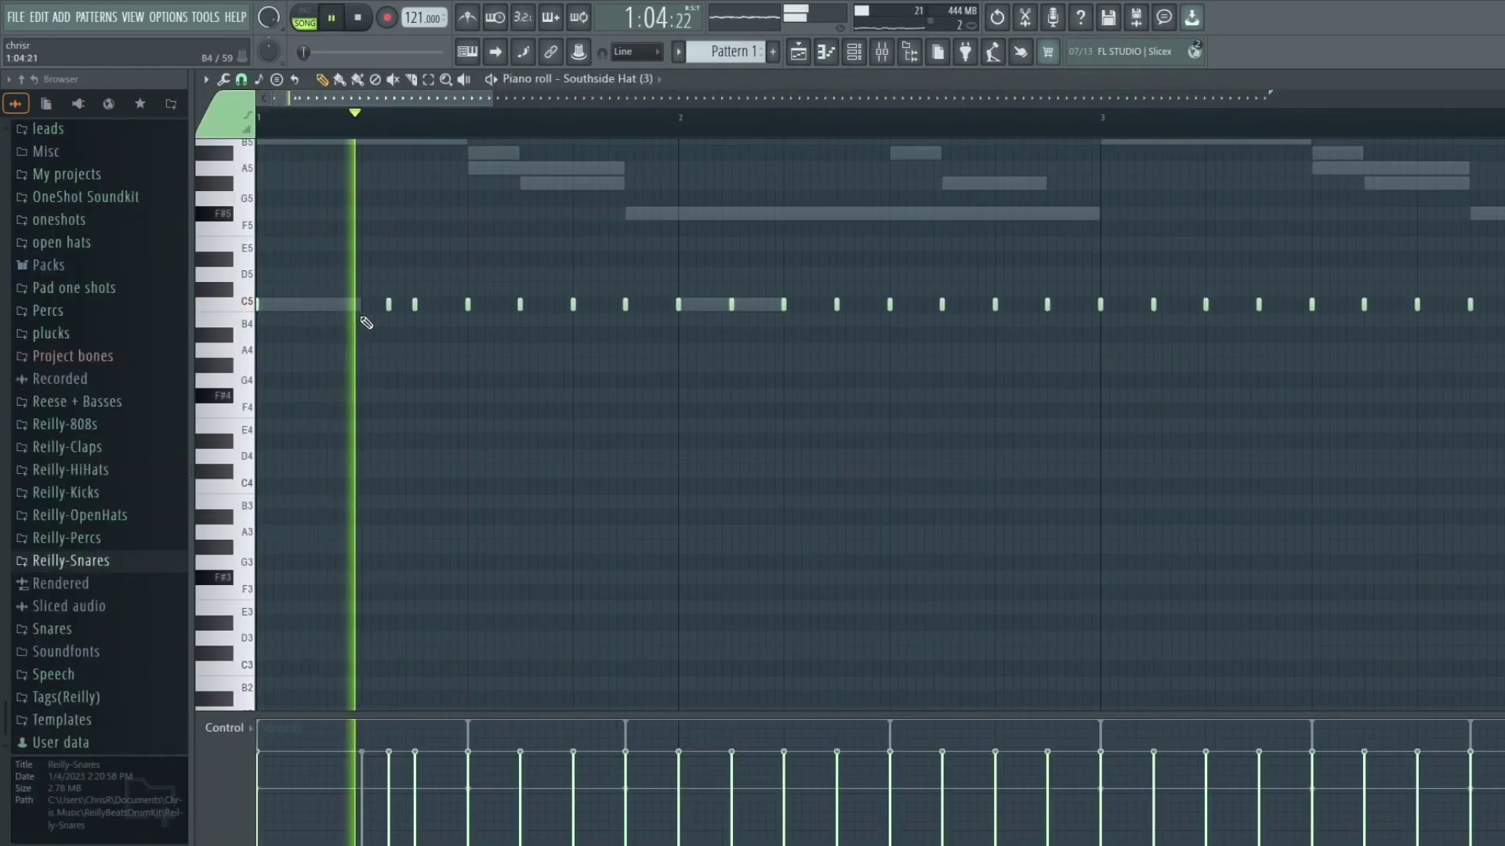
pyautogui.click(337, 306)
# Step: Audition trial C5 hat notes and keep a short C5 note early in the bar
pyautogui.press('space')
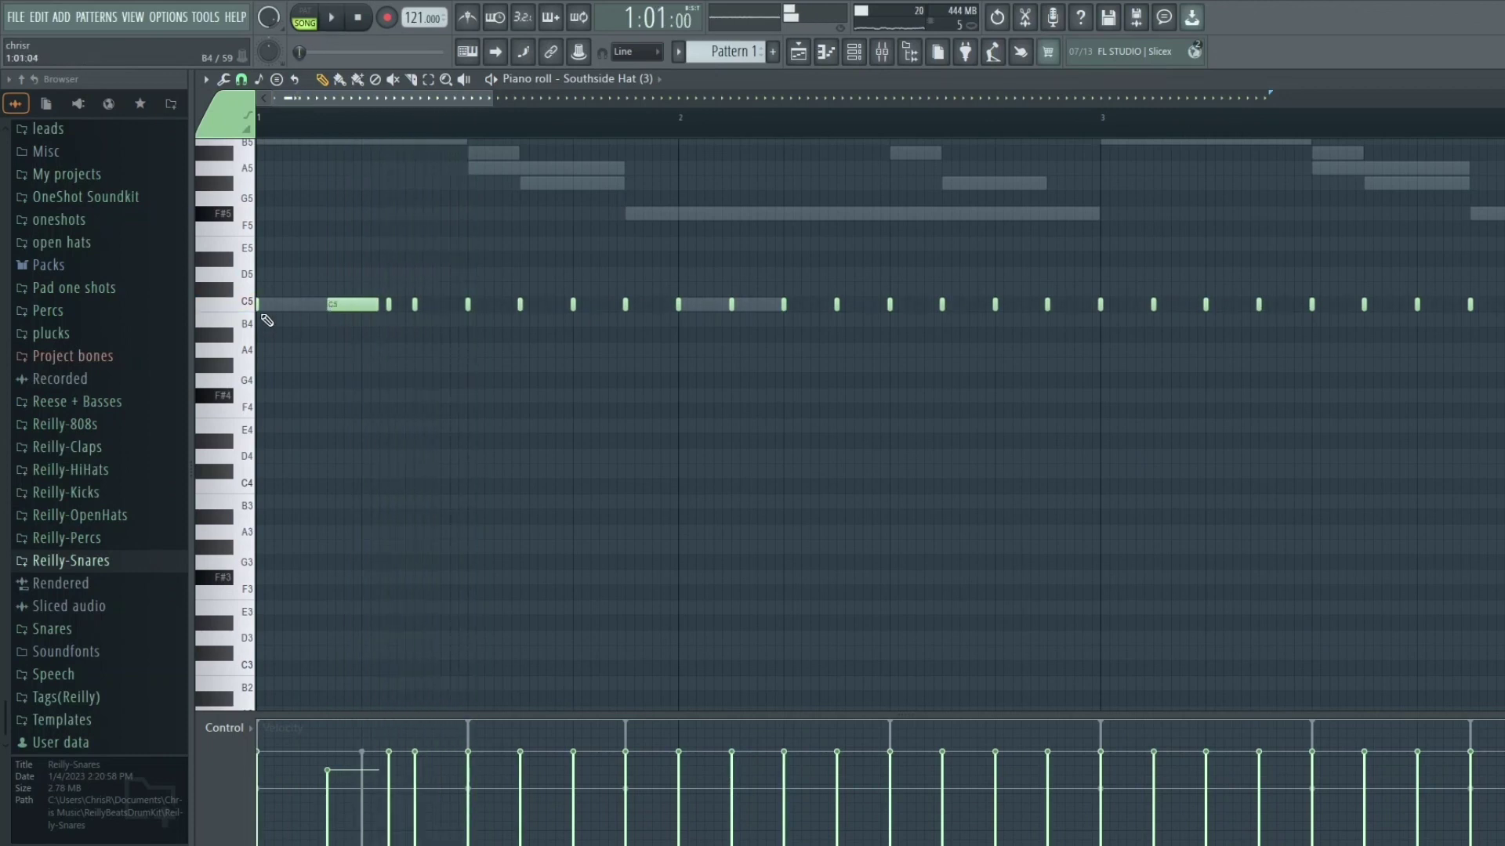
pyautogui.press('space')
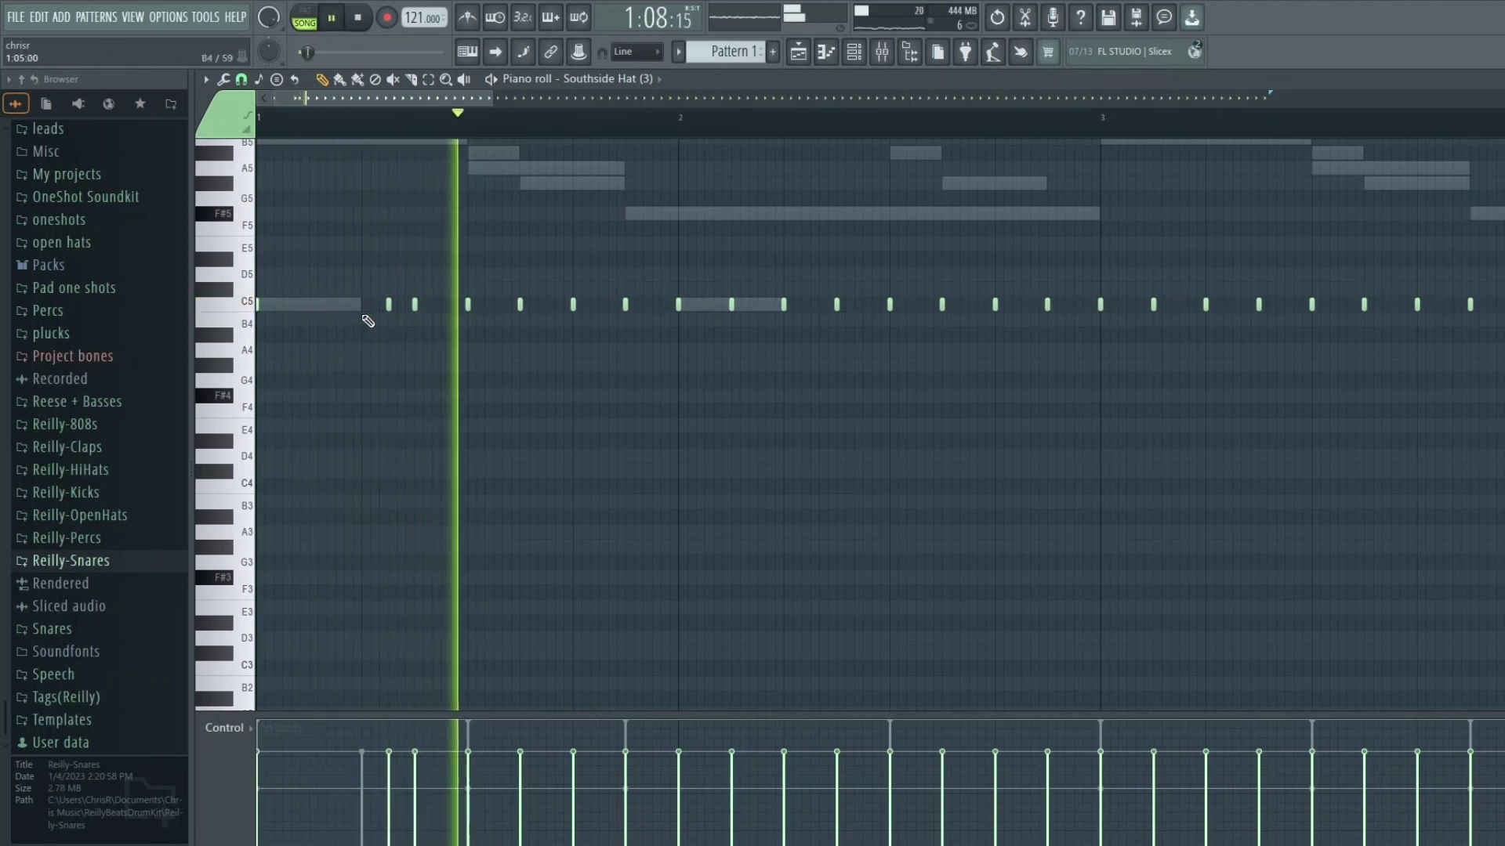
pyautogui.press('space')
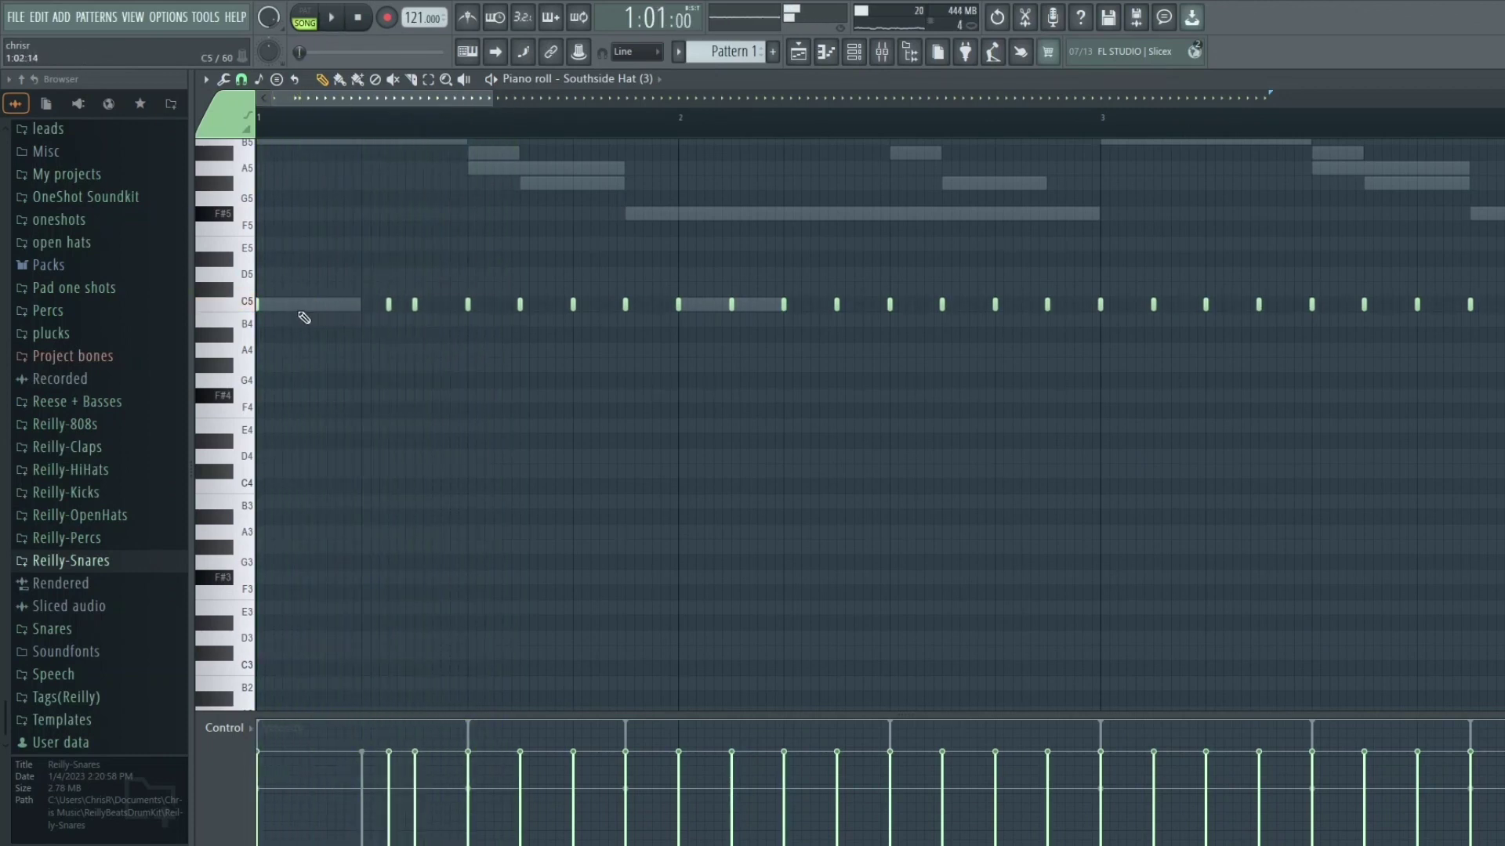
pyautogui.press('space')
pyautogui.click(317, 306)
pyautogui.rightClick(317, 306)
pyautogui.press('space')
pyautogui.press('space')
pyautogui.click(329, 306)
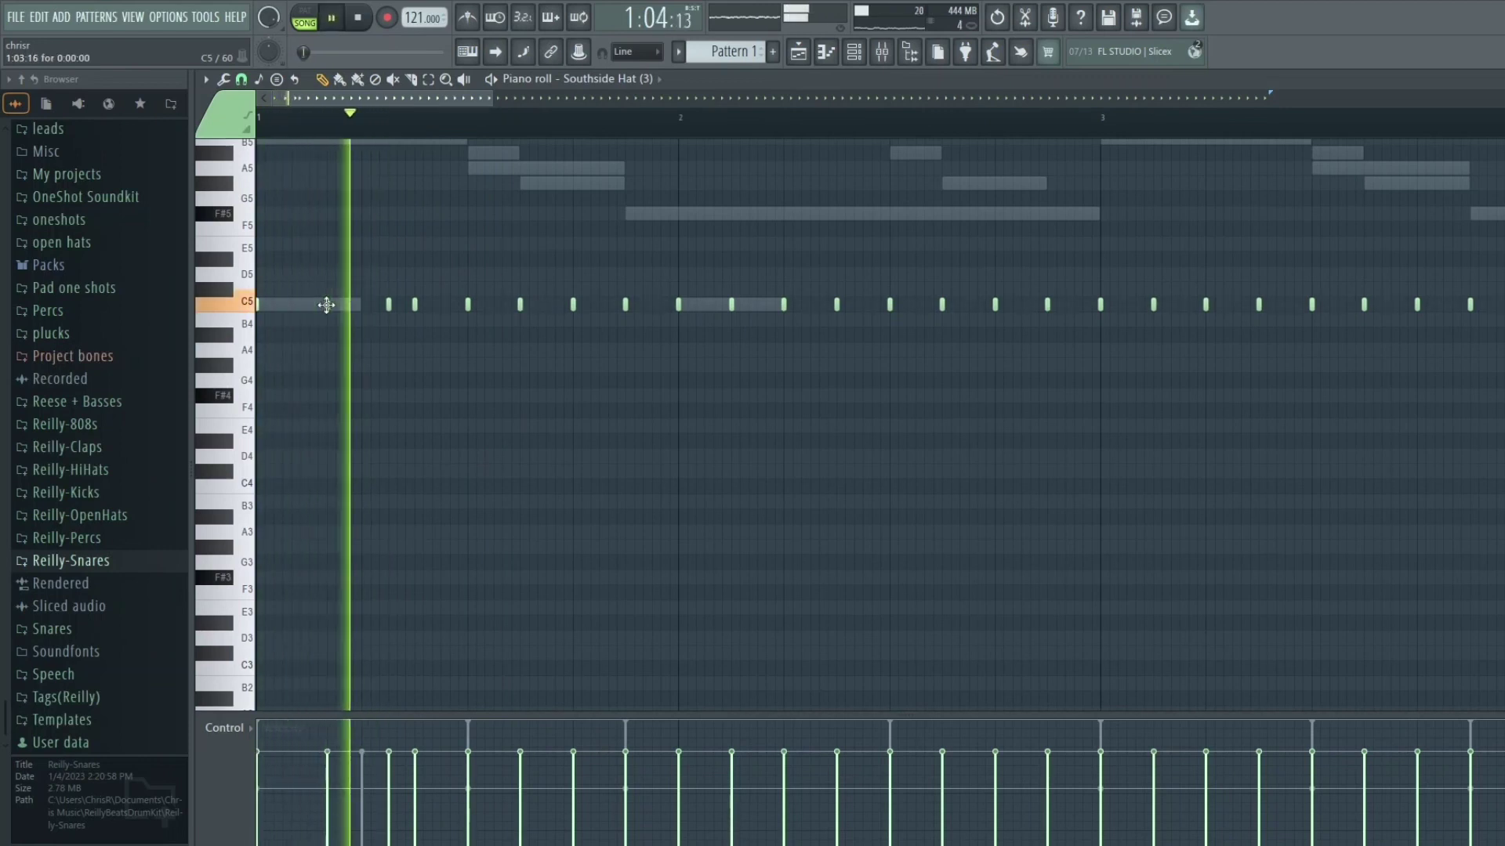
pyautogui.rightClick(330, 307)
pyautogui.press('space')
pyautogui.press('space')
pyautogui.click(338, 305)
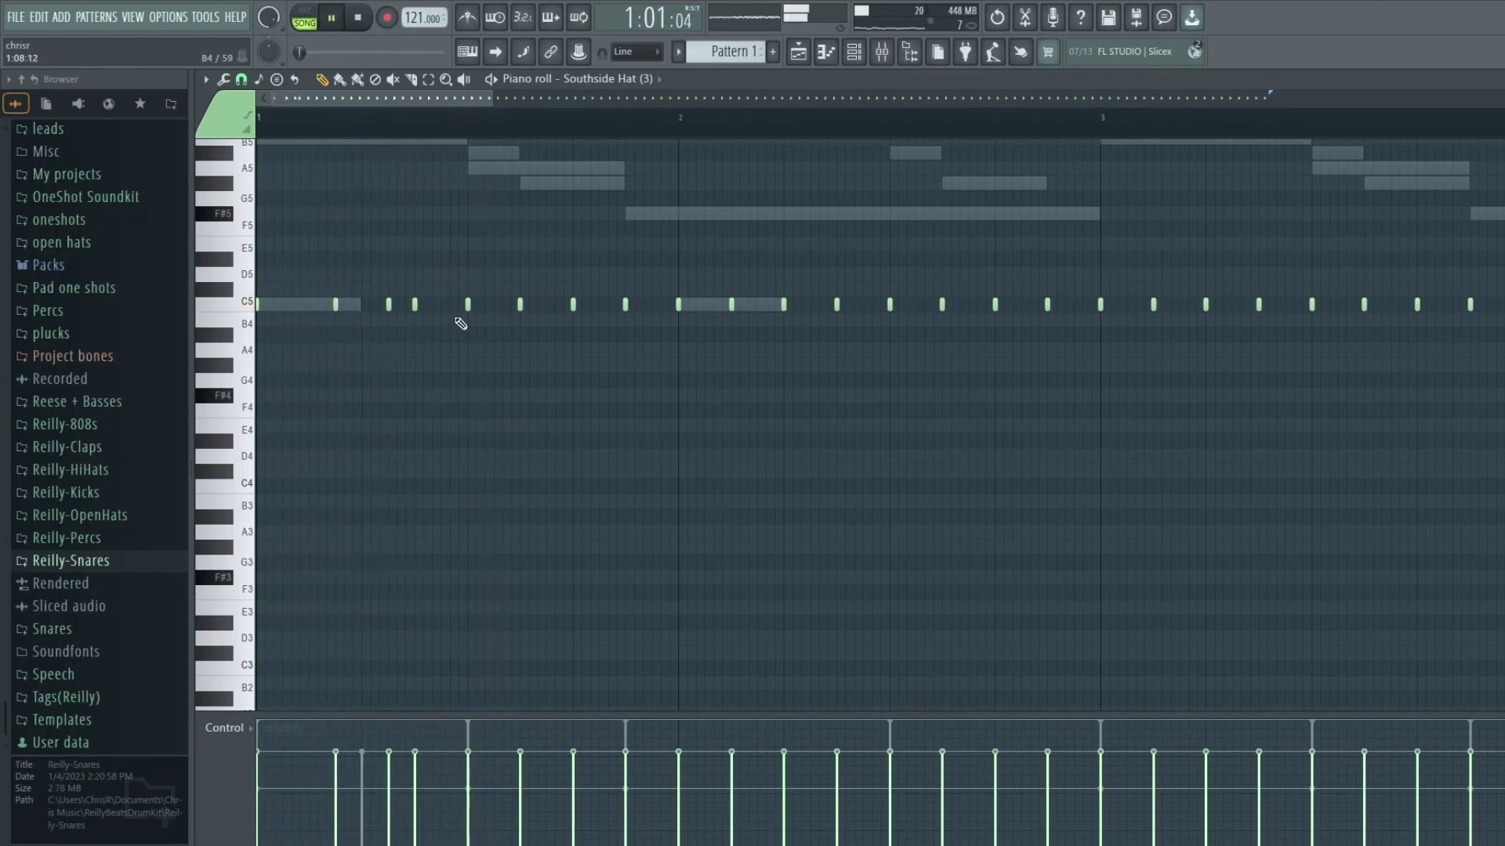
# Step: Add another short C5 hat note mid-pattern
pyautogui.press('space')
pyautogui.press('space')
pyautogui.click(600, 305)
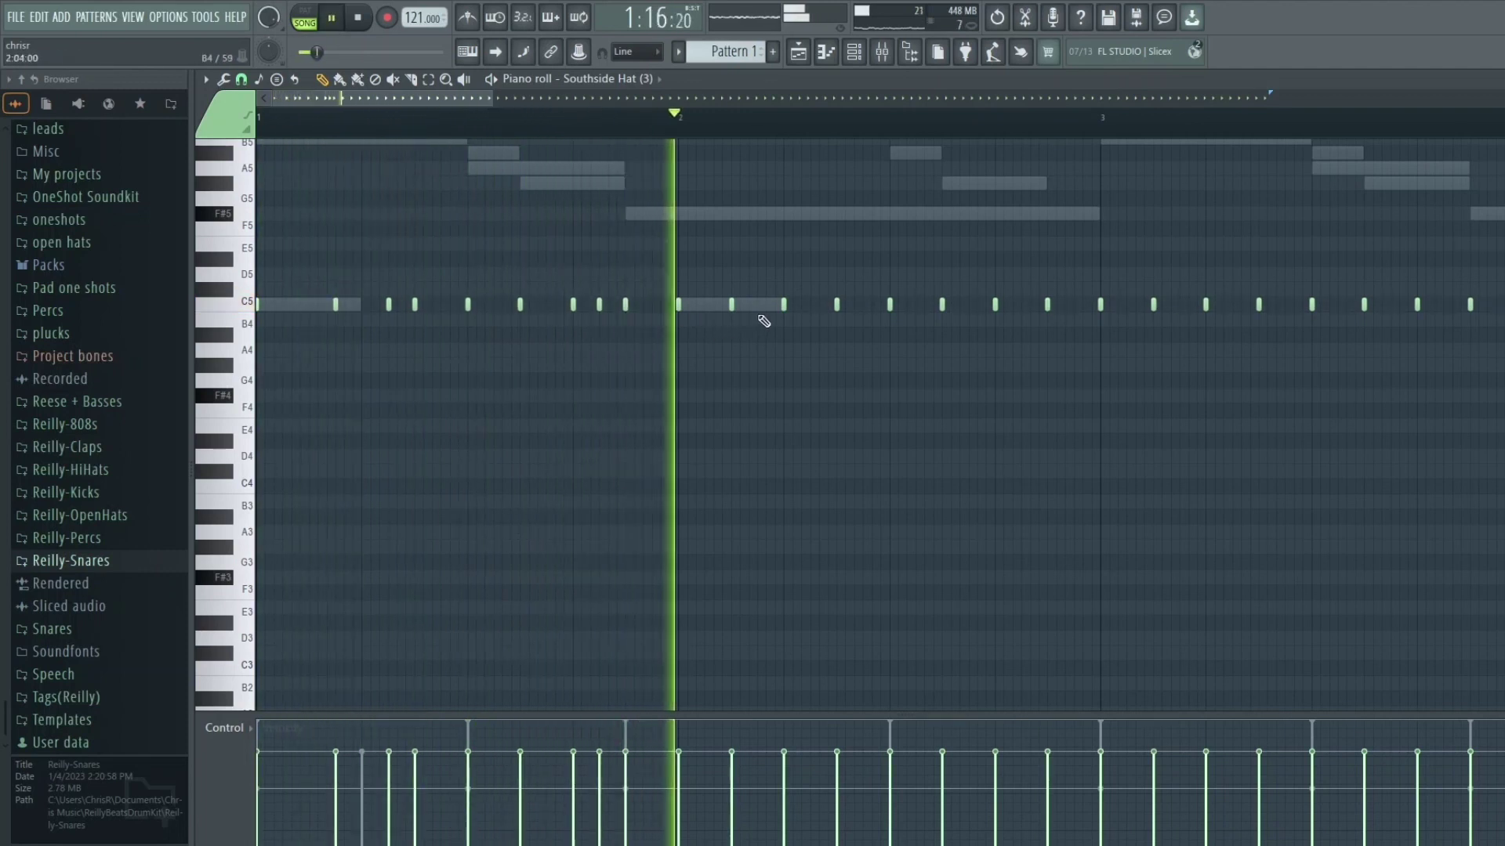
pyautogui.scroll(-5, 464, 328)
pyautogui.scroll(3, 403, 420)
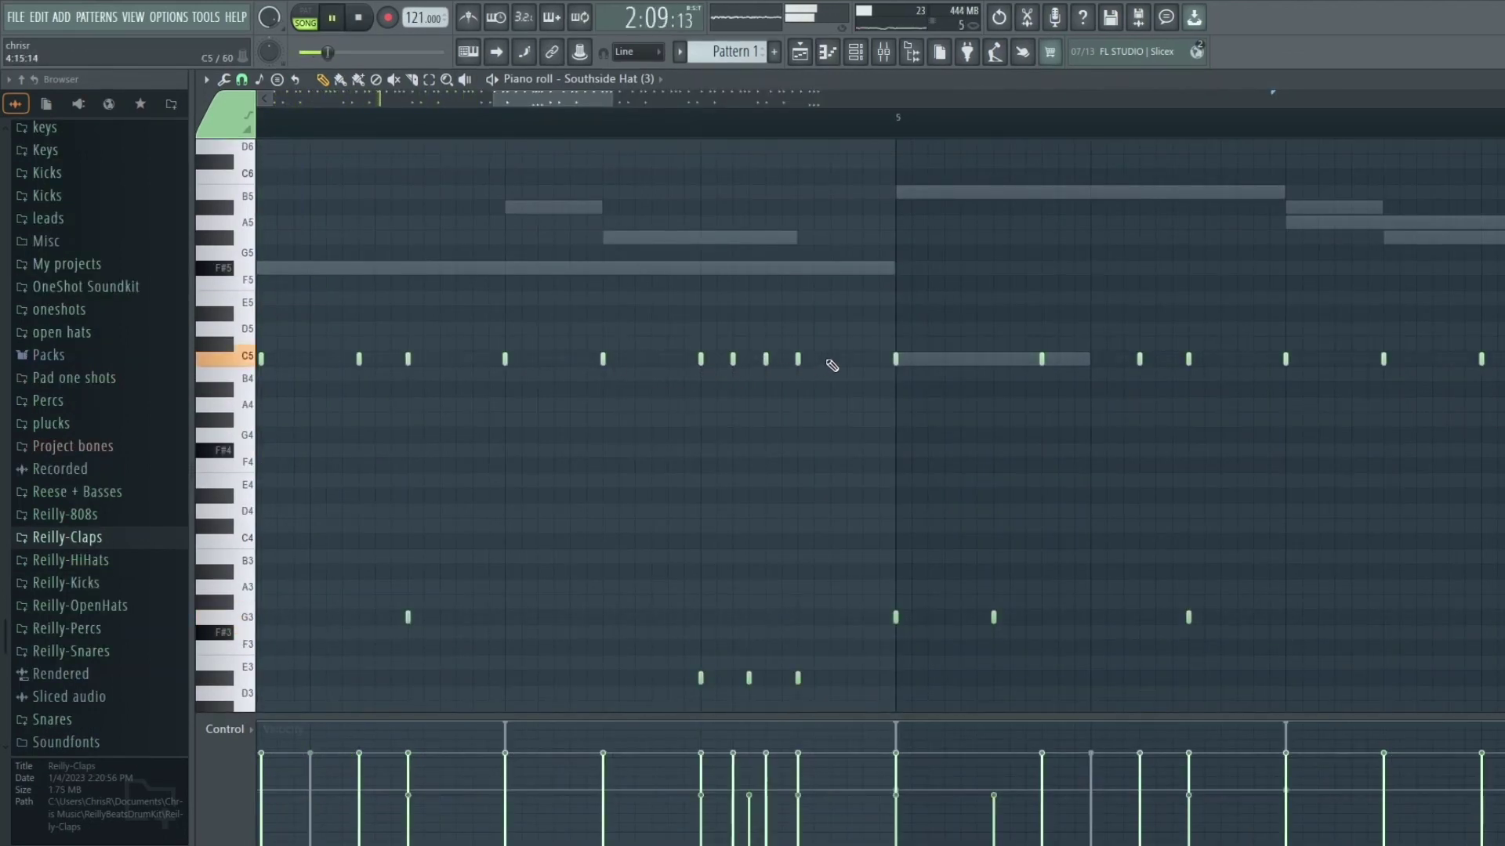
pyautogui.scroll(-8, 649, 292)
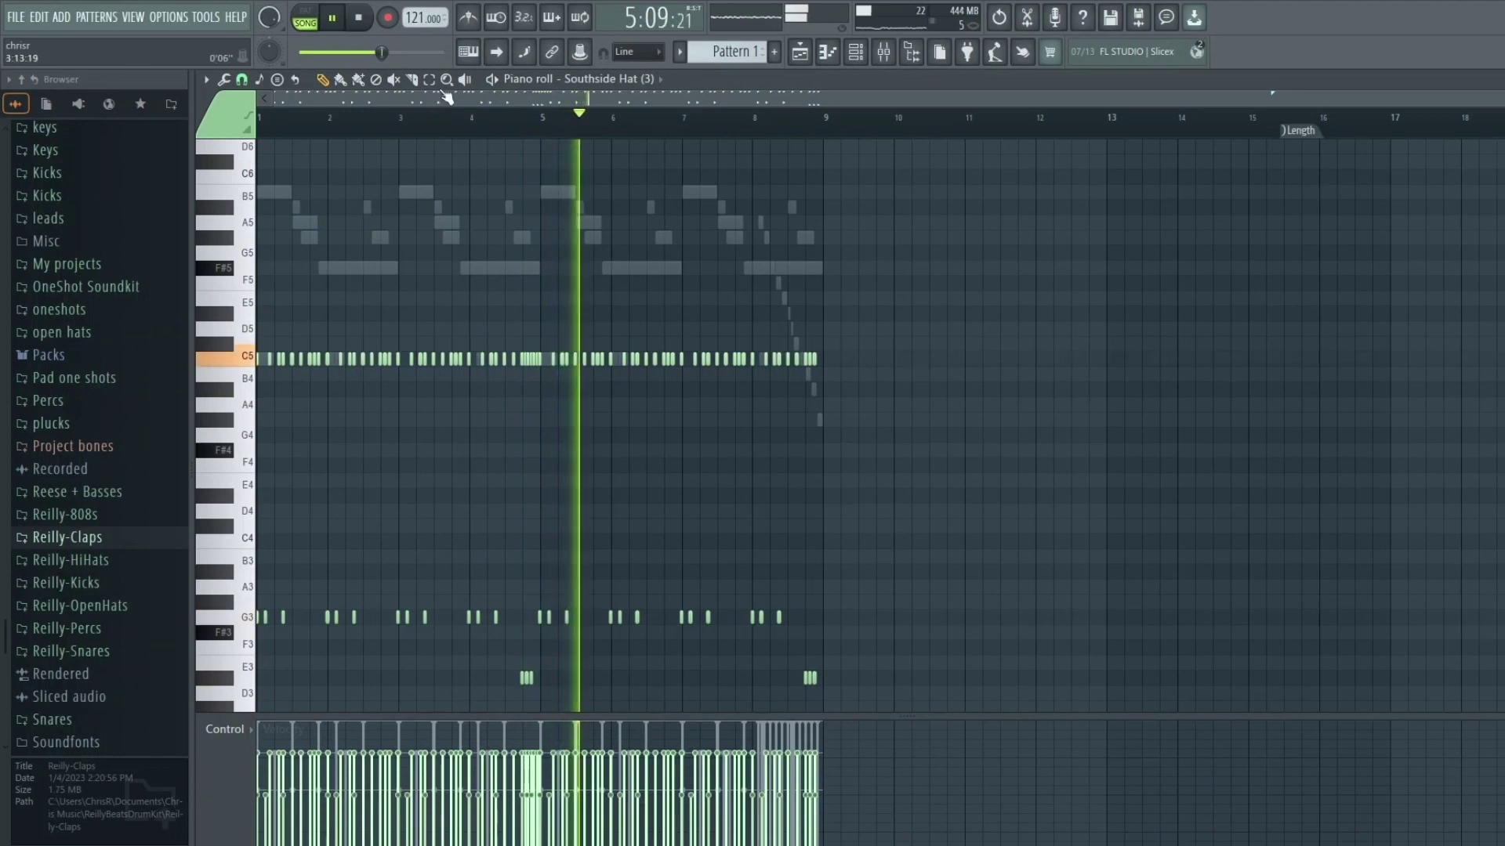
# Step: Select the hat roll notes near bar 5, replay the pattern, and close the piano roll
pyautogui.press('space')
pyautogui.moveTo(517, 351); pyautogui.dragTo(539, 378)
pyautogui.press('space')
pyautogui.press('space')
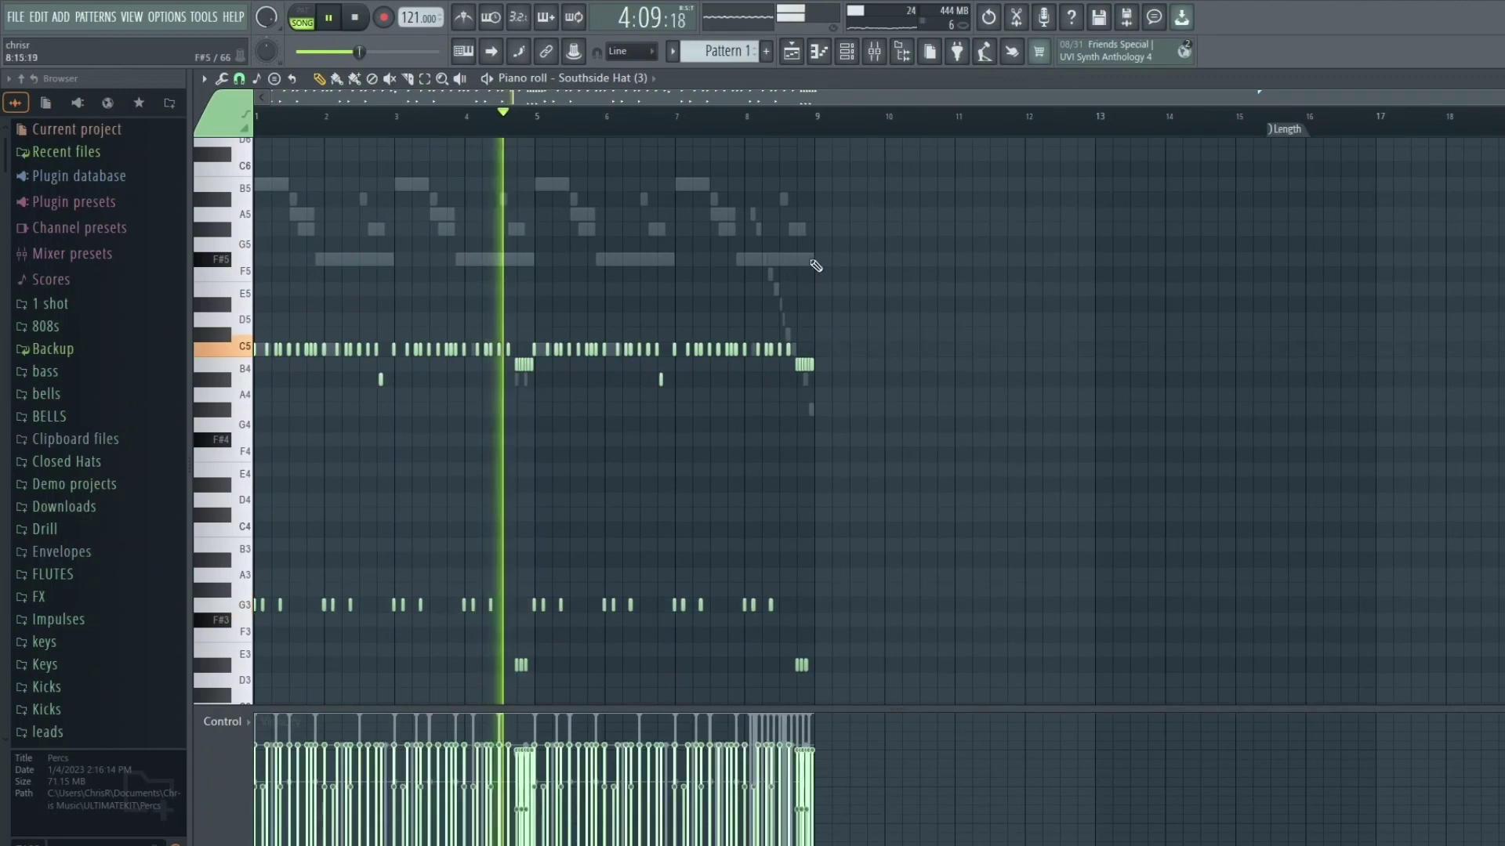
pyautogui.scroll(-3, 1281, 219)
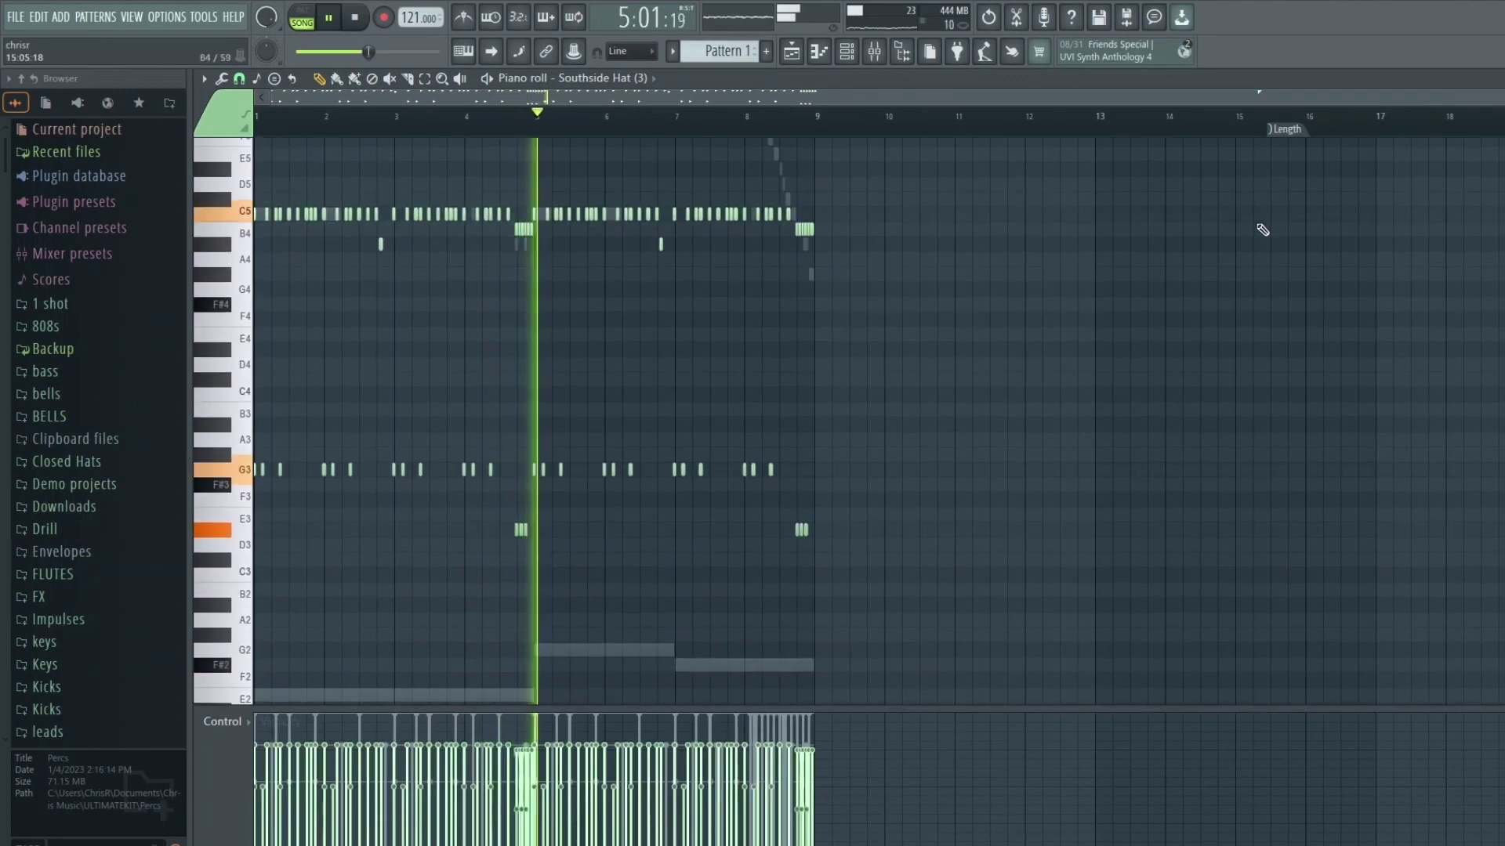
pyautogui.click(1499, 79)
pyautogui.press('space')
pyautogui.rightClick(368, 400)
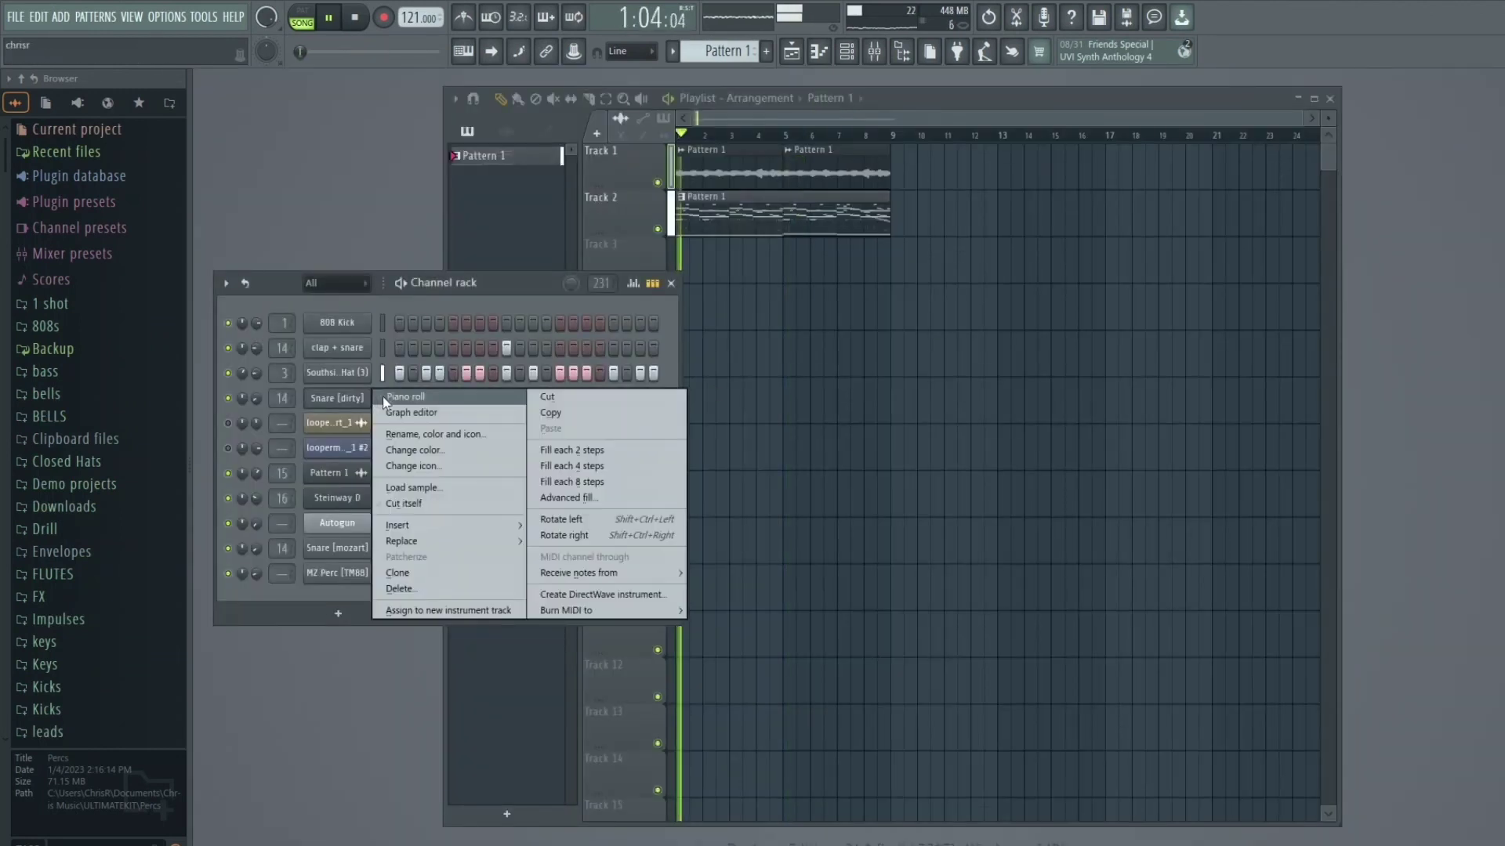
pyautogui.click(395, 412)
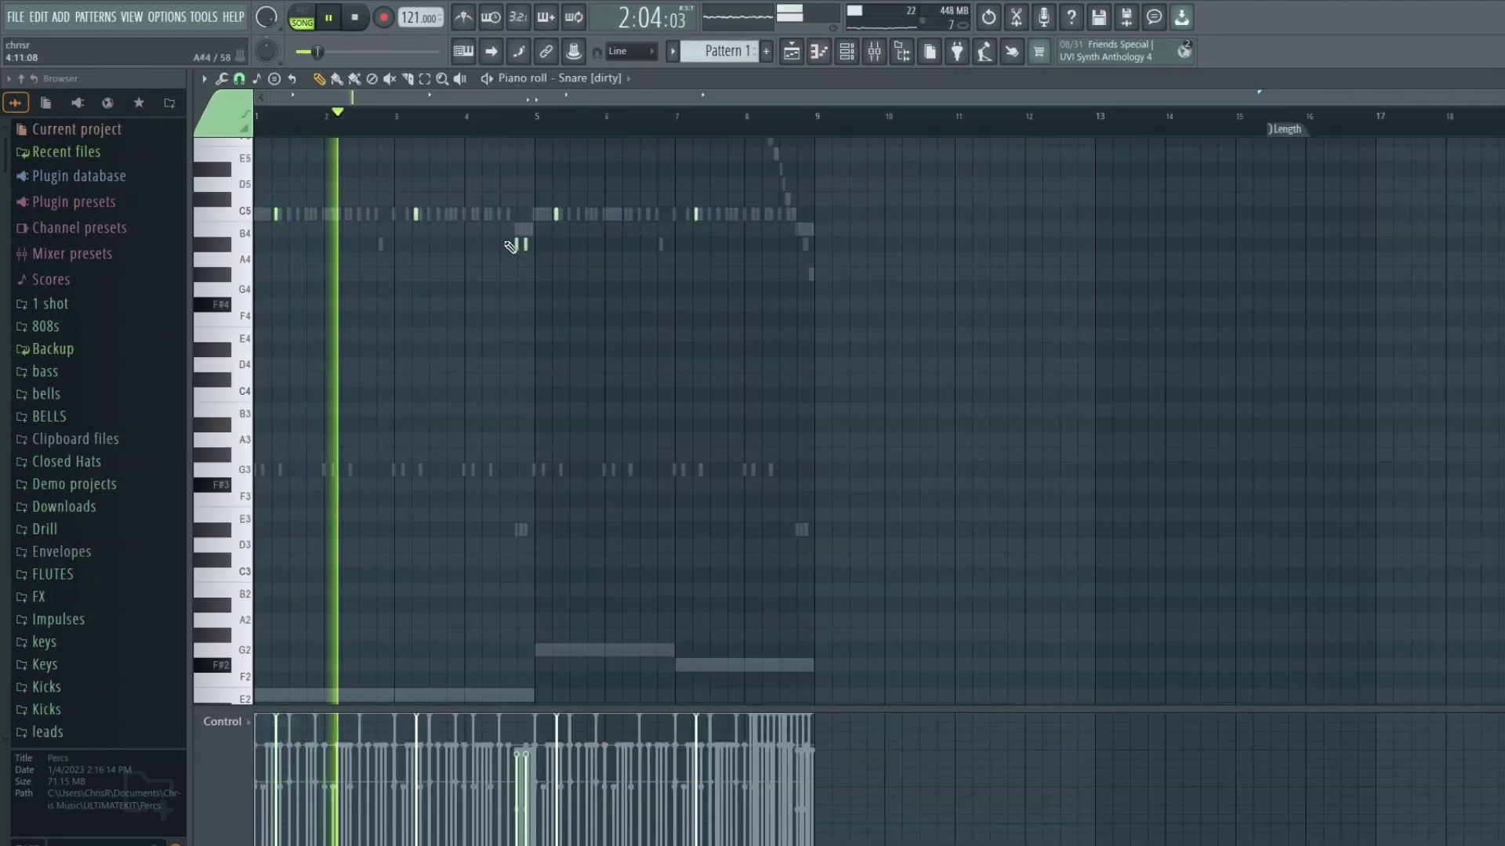
pyautogui.scroll(2, 423, 244)
pyautogui.keyDown('ctrl'); pyautogui.scroll(4, 417, 307); pyautogui.keyUp('ctrl')
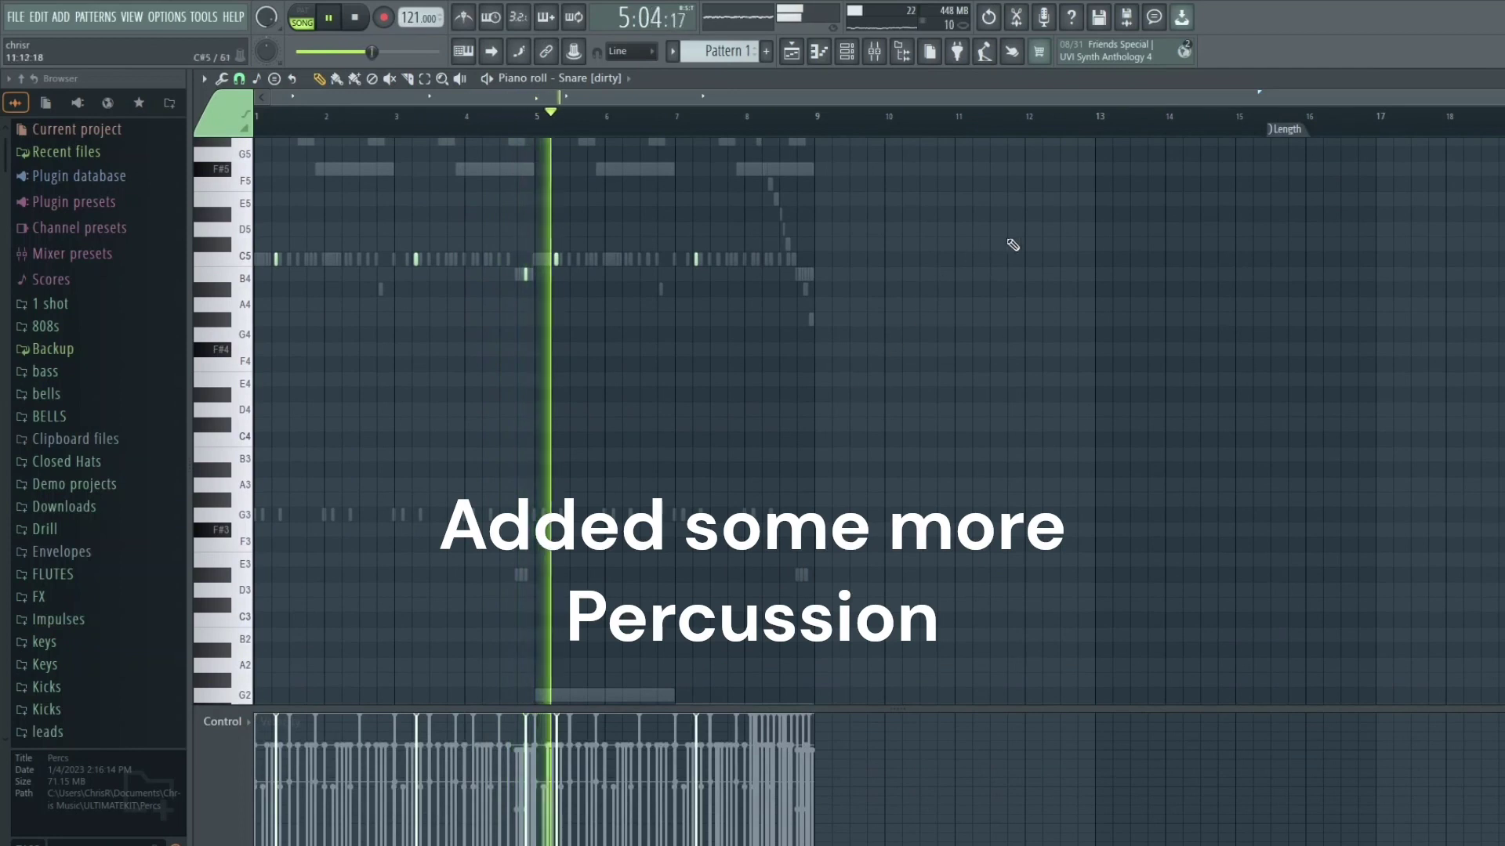
pyautogui.scroll(1, 877, 309)
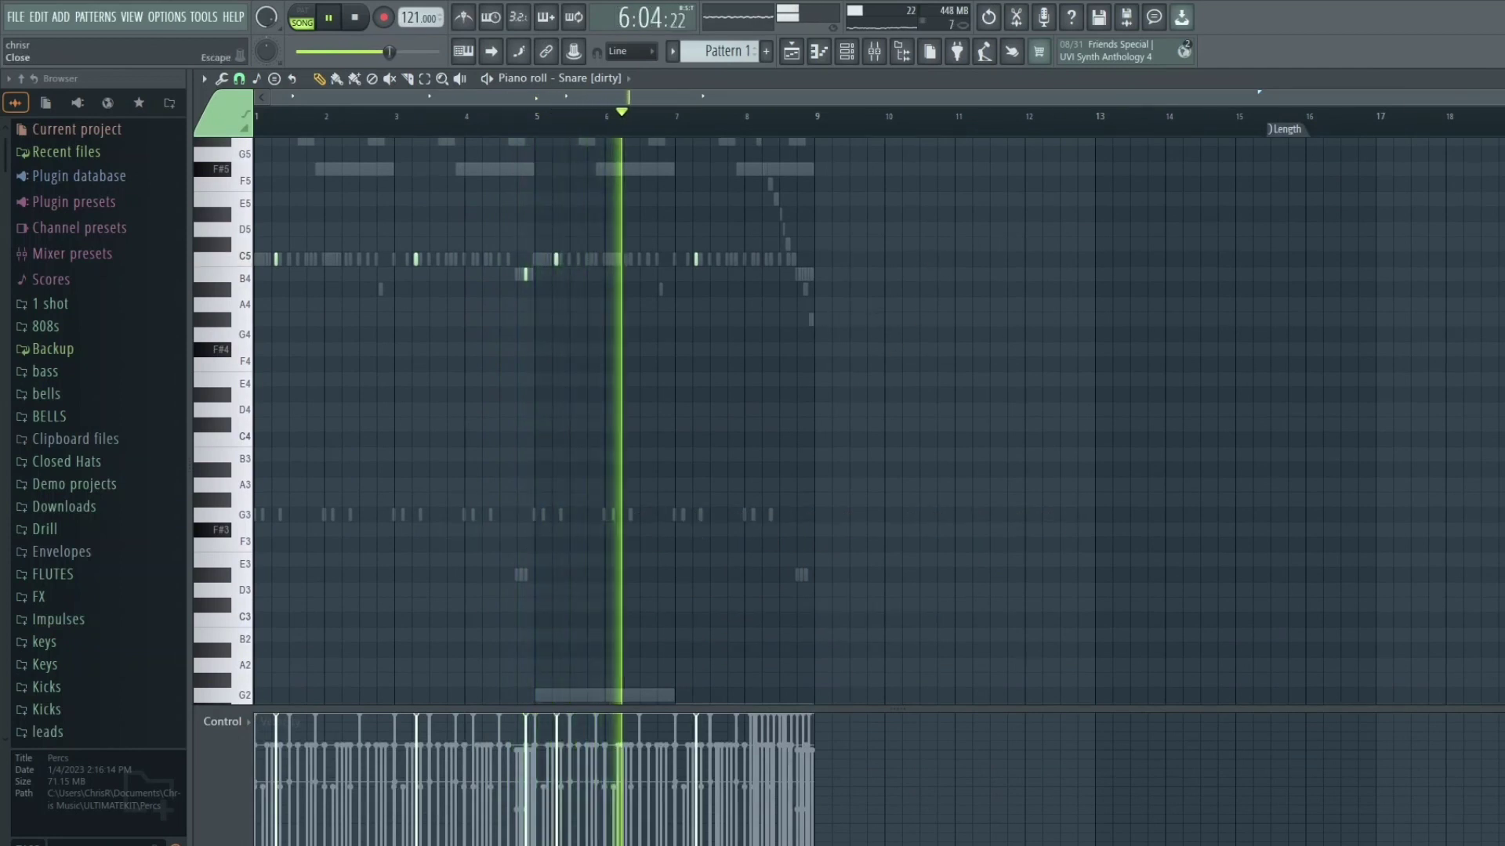
pyautogui.press('Escape')
pyautogui.press('space')
pyautogui.scroll(-8, 76, 507)
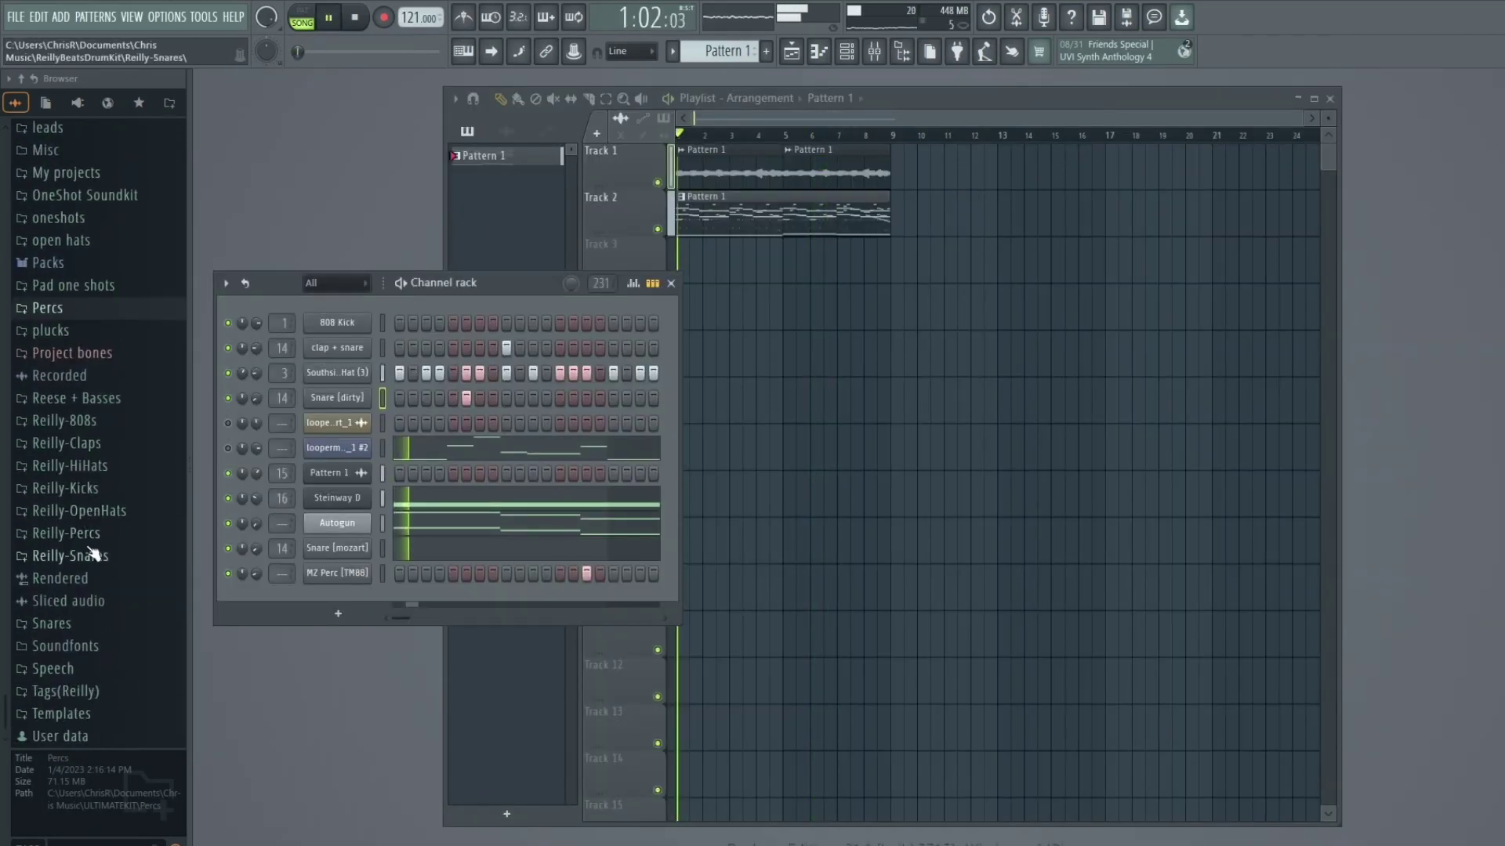
# Step: Add OH [2time] from Reilly-OpenHats as a new channel at 46% volume
pyautogui.click(82, 590)
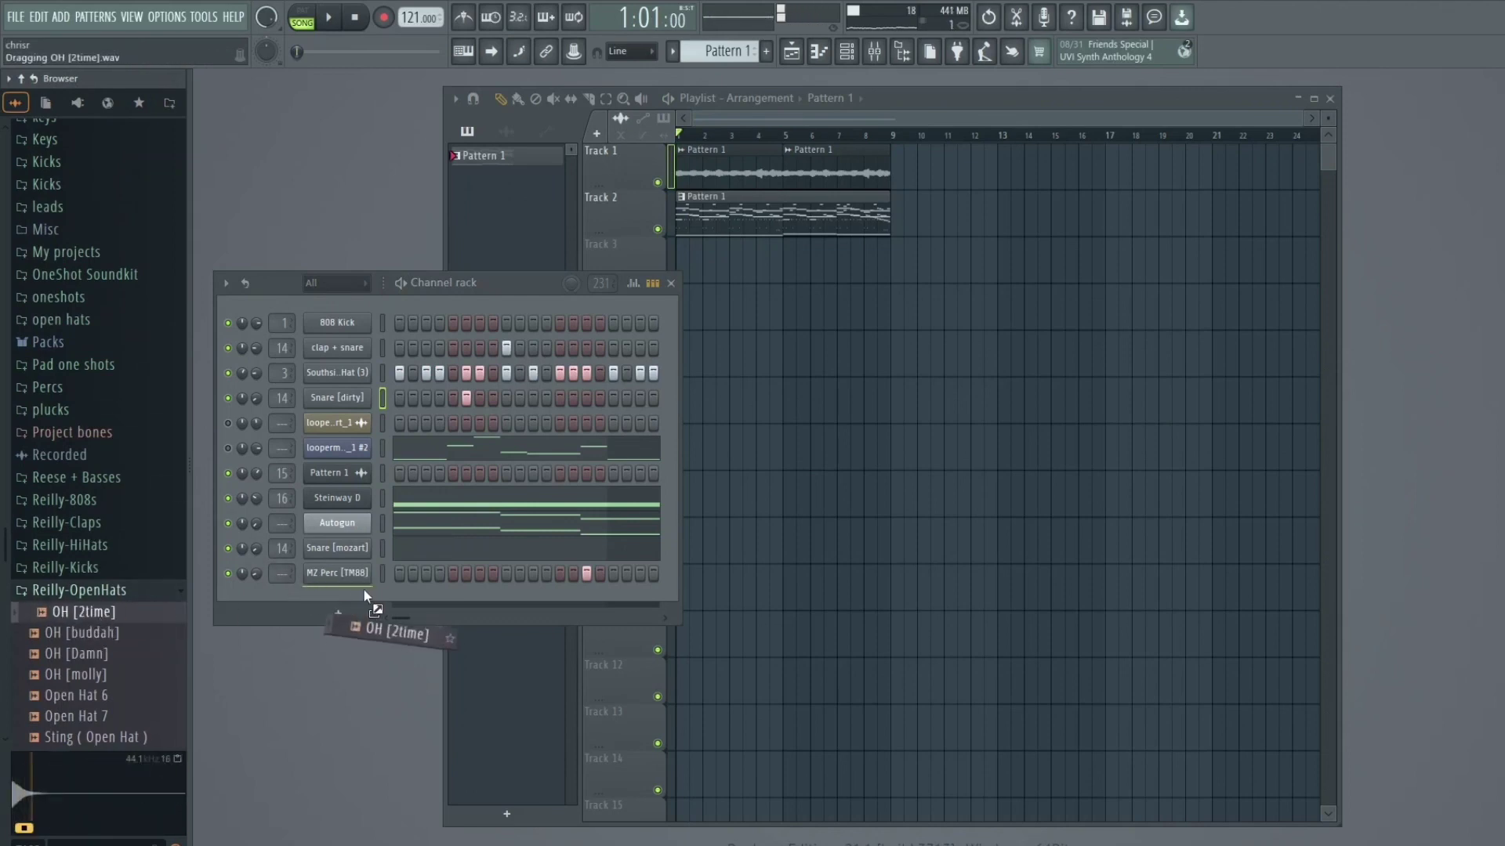
pyautogui.moveTo(364, 589); pyautogui.dragTo(398, 599)
pyautogui.click(752, 119)
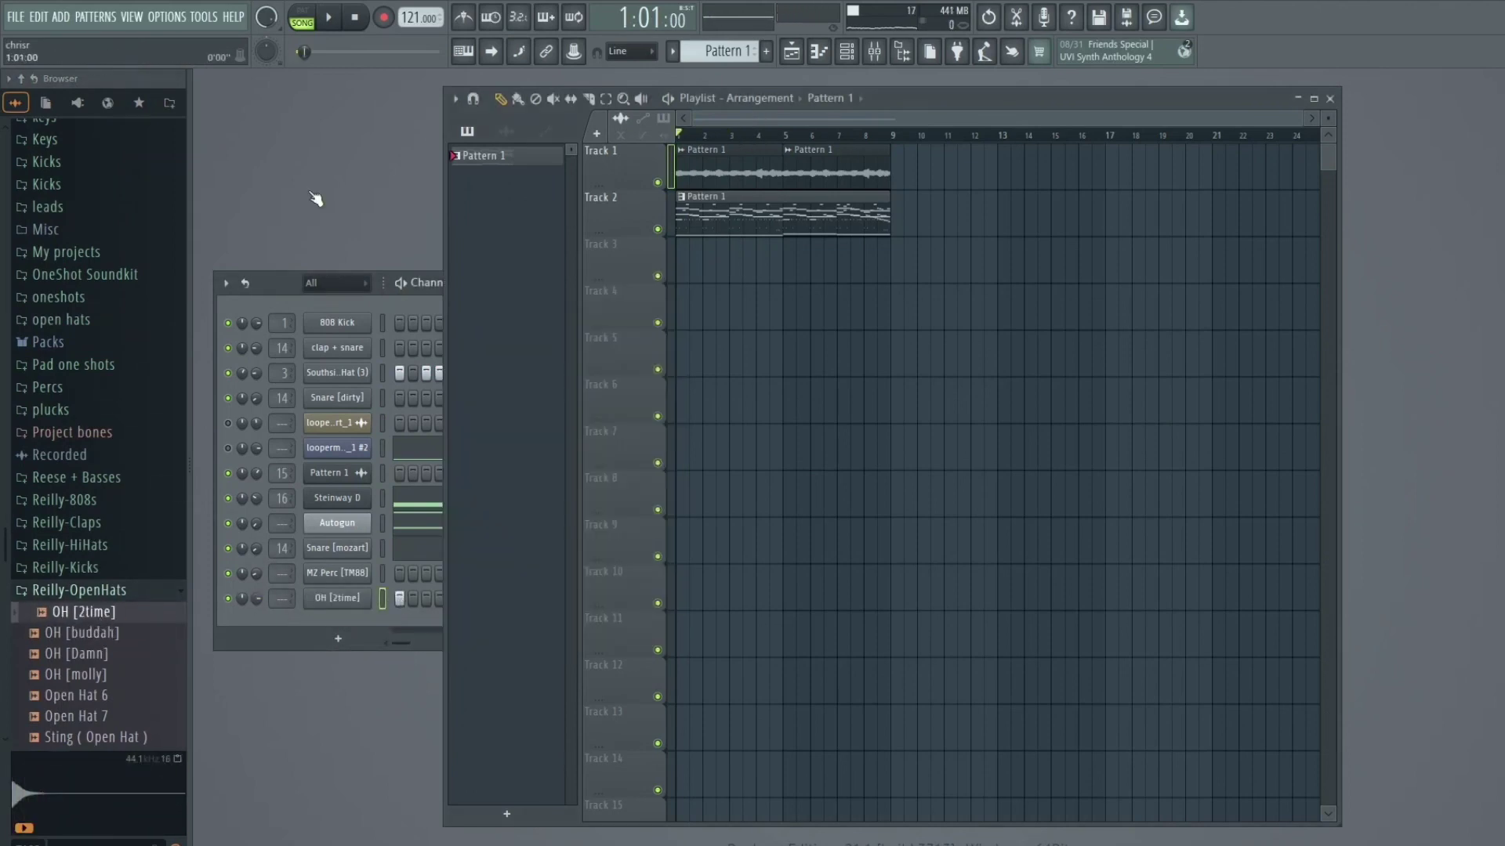
pyautogui.click(115, 592)
pyautogui.press('space')
pyautogui.moveTo(257, 599); pyautogui.dragTo(256, 623)
# Step: Open the OH [2time] notes in the piano roll with the select tool
pyautogui.rightClick(359, 611)
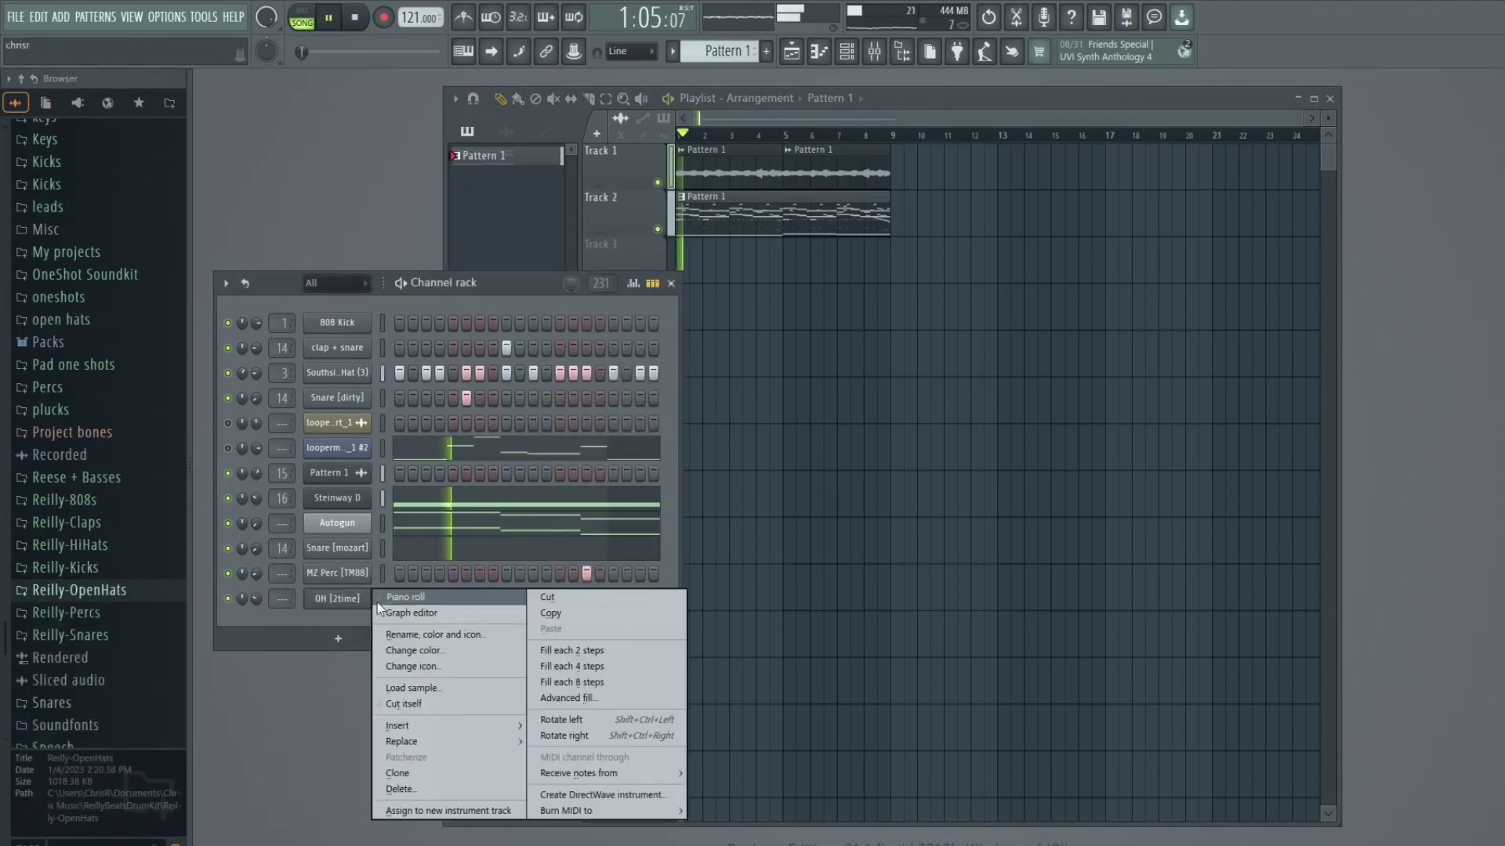
pyautogui.click(415, 598)
pyautogui.scroll(1, 332, 141)
pyautogui.click(425, 80)
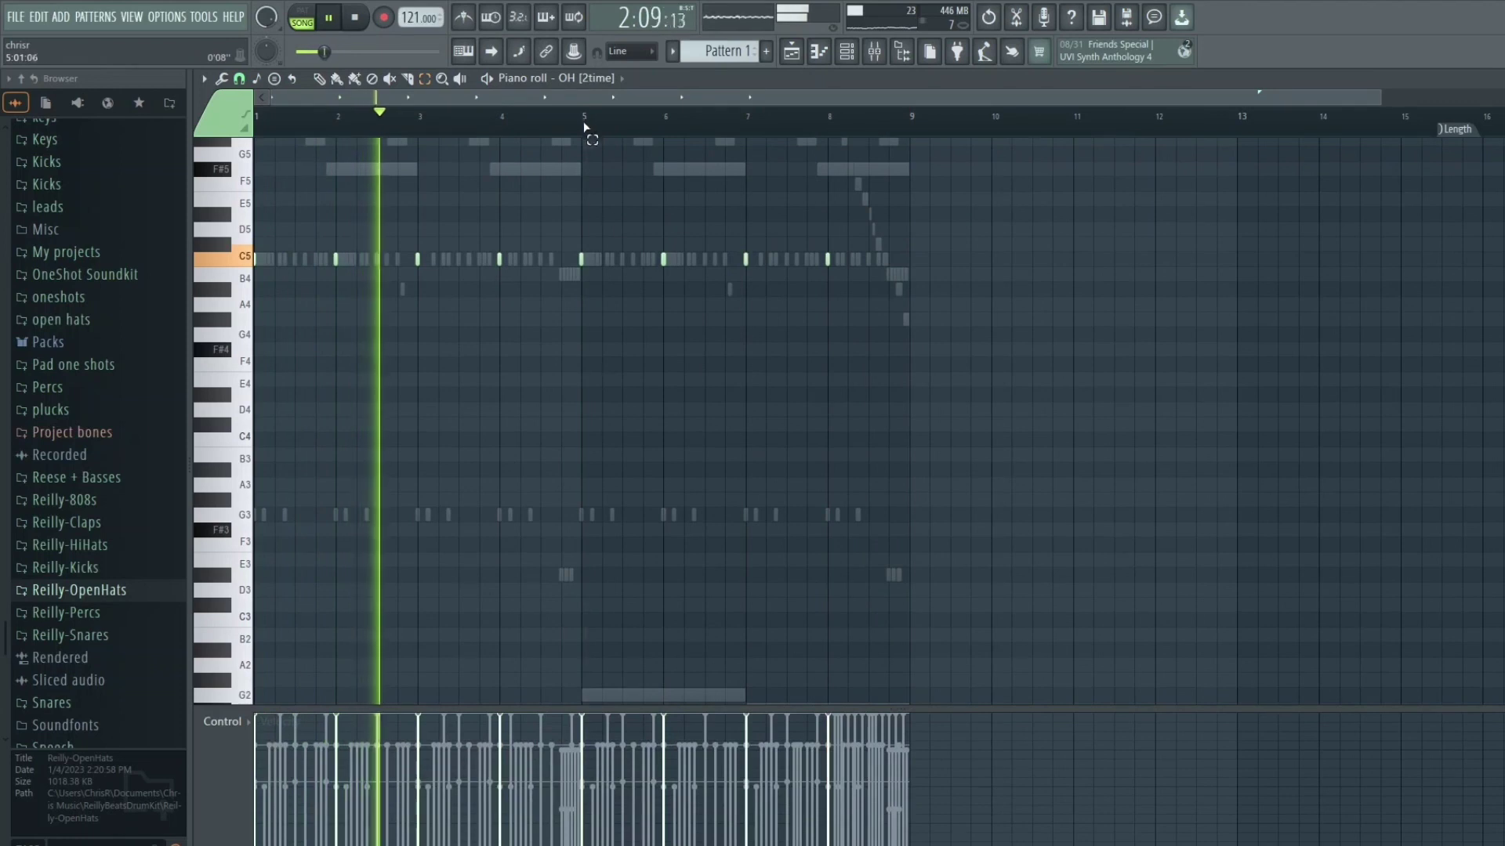
pyautogui.scroll(3, 356, 151)
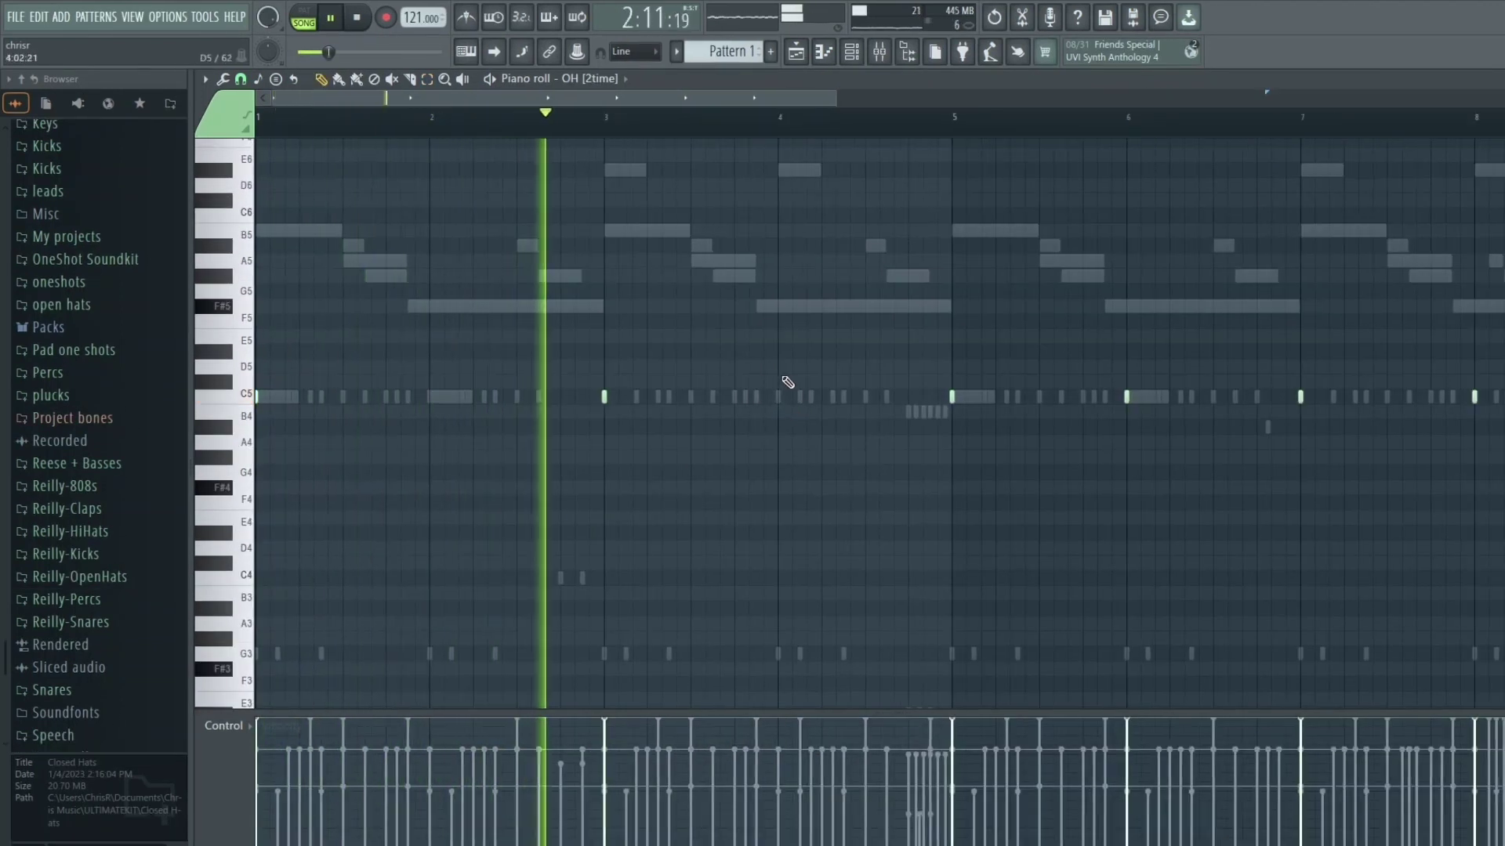
pyautogui.scroll(-3, 789, 388)
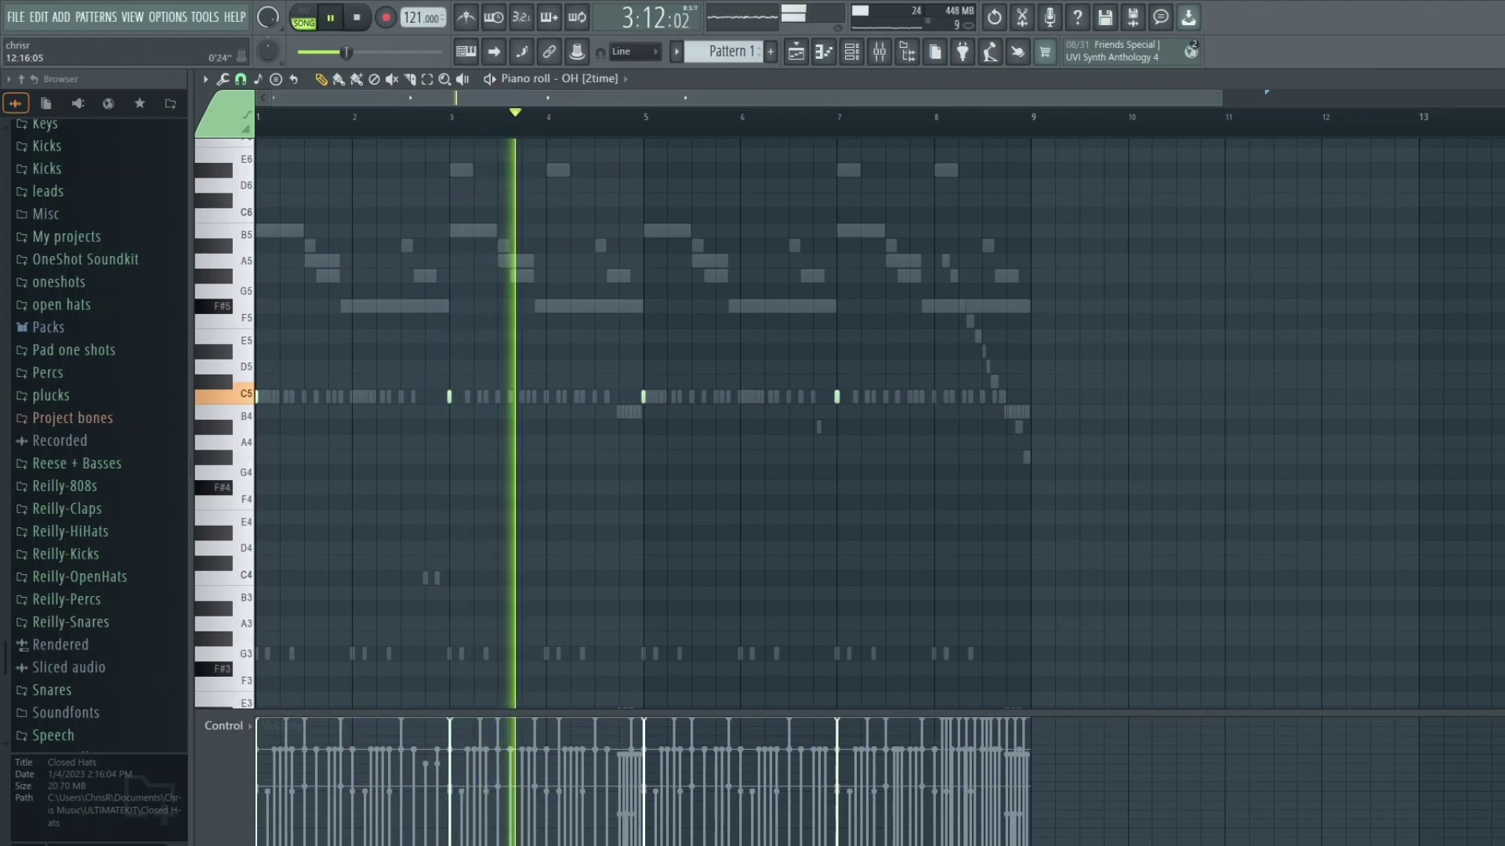
pyautogui.press('F7')
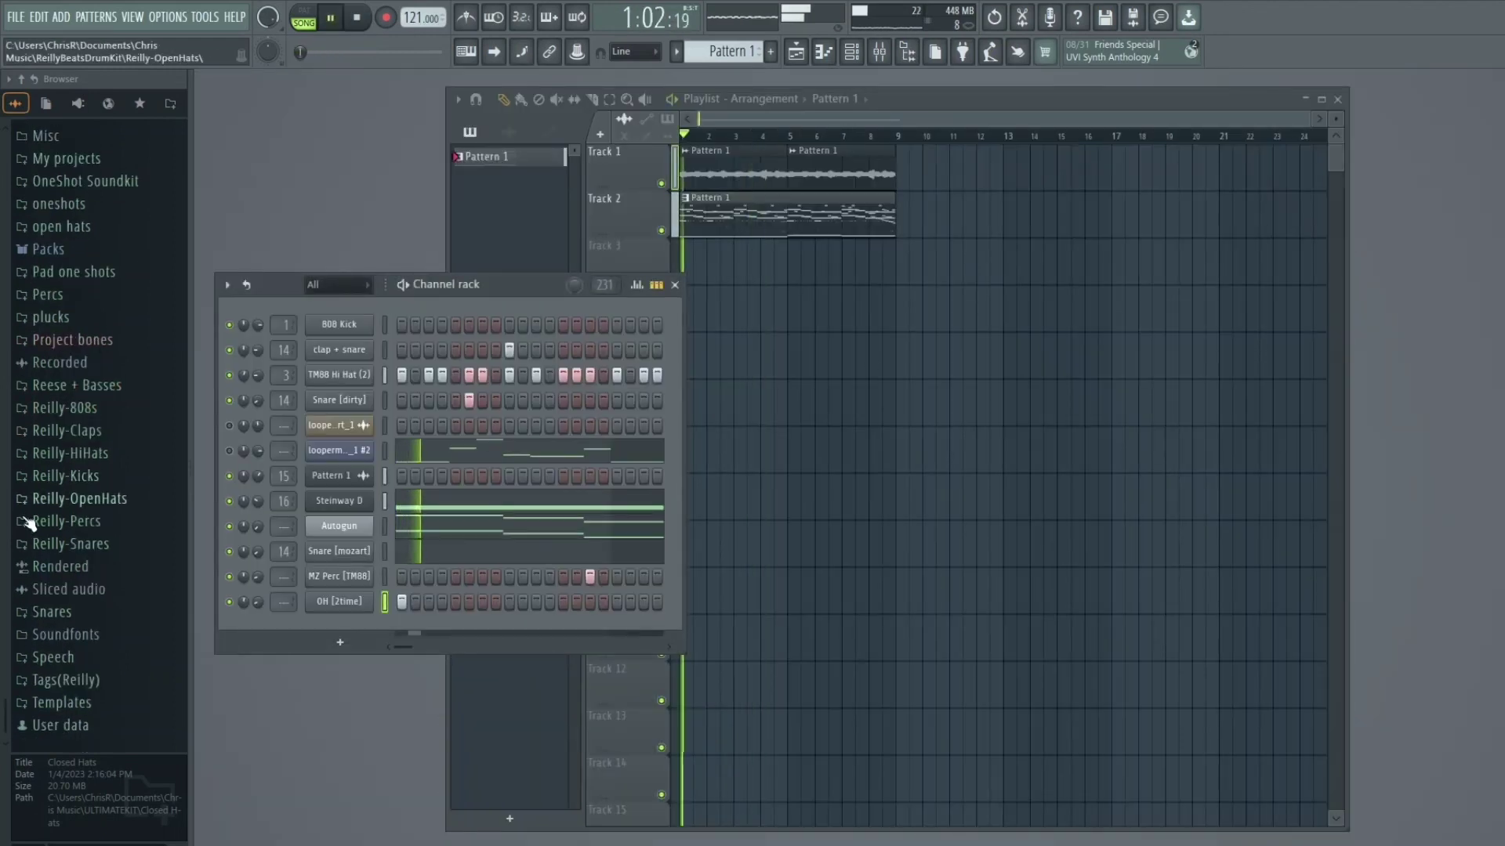
# Step: Add Open Hat 7 as a new channel and place a hit in its steps
pyautogui.click(62, 498)
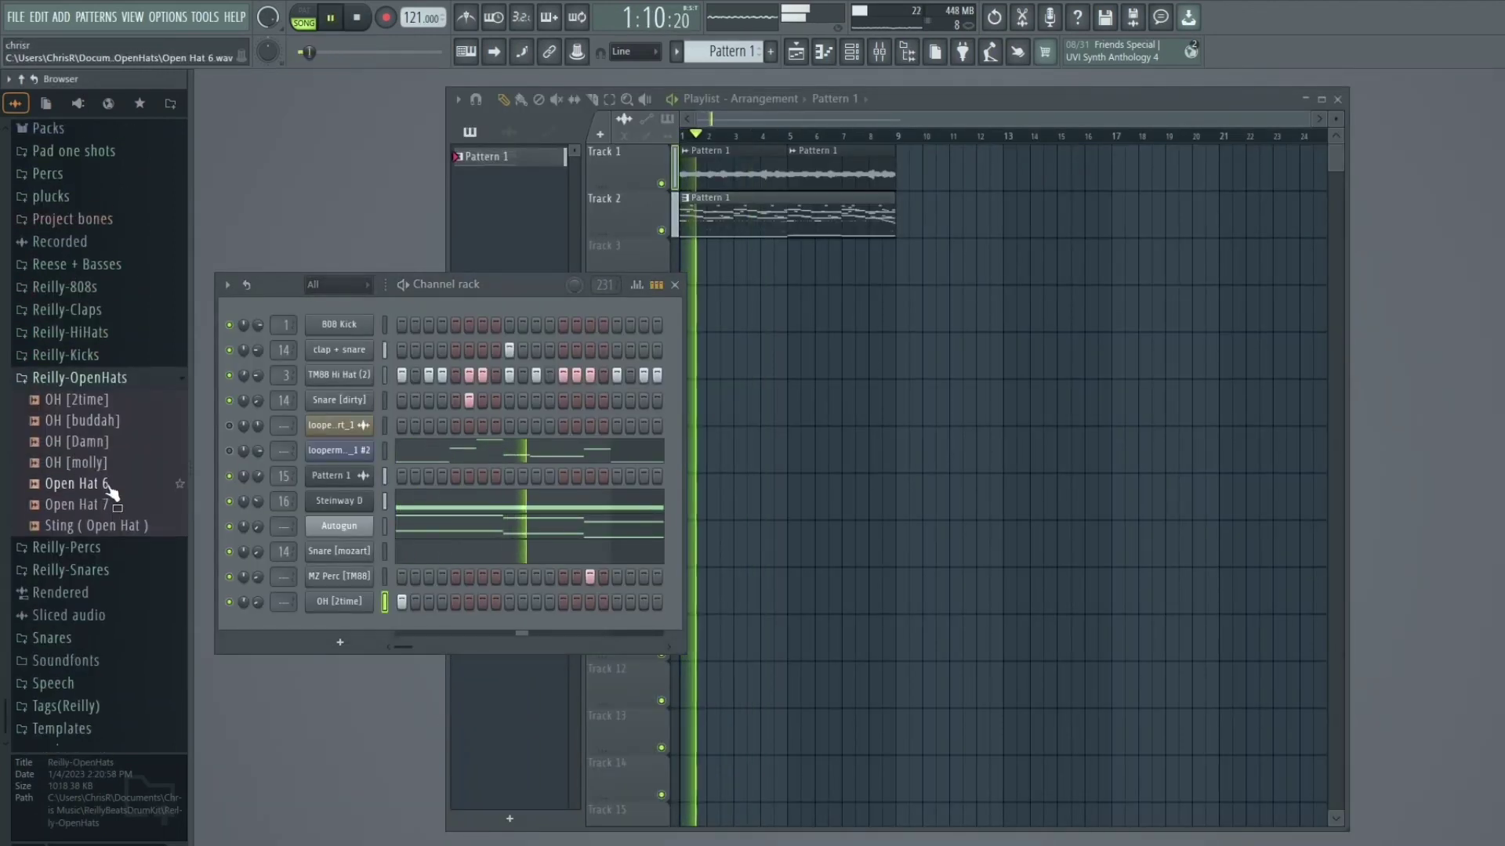
pyautogui.press('space')
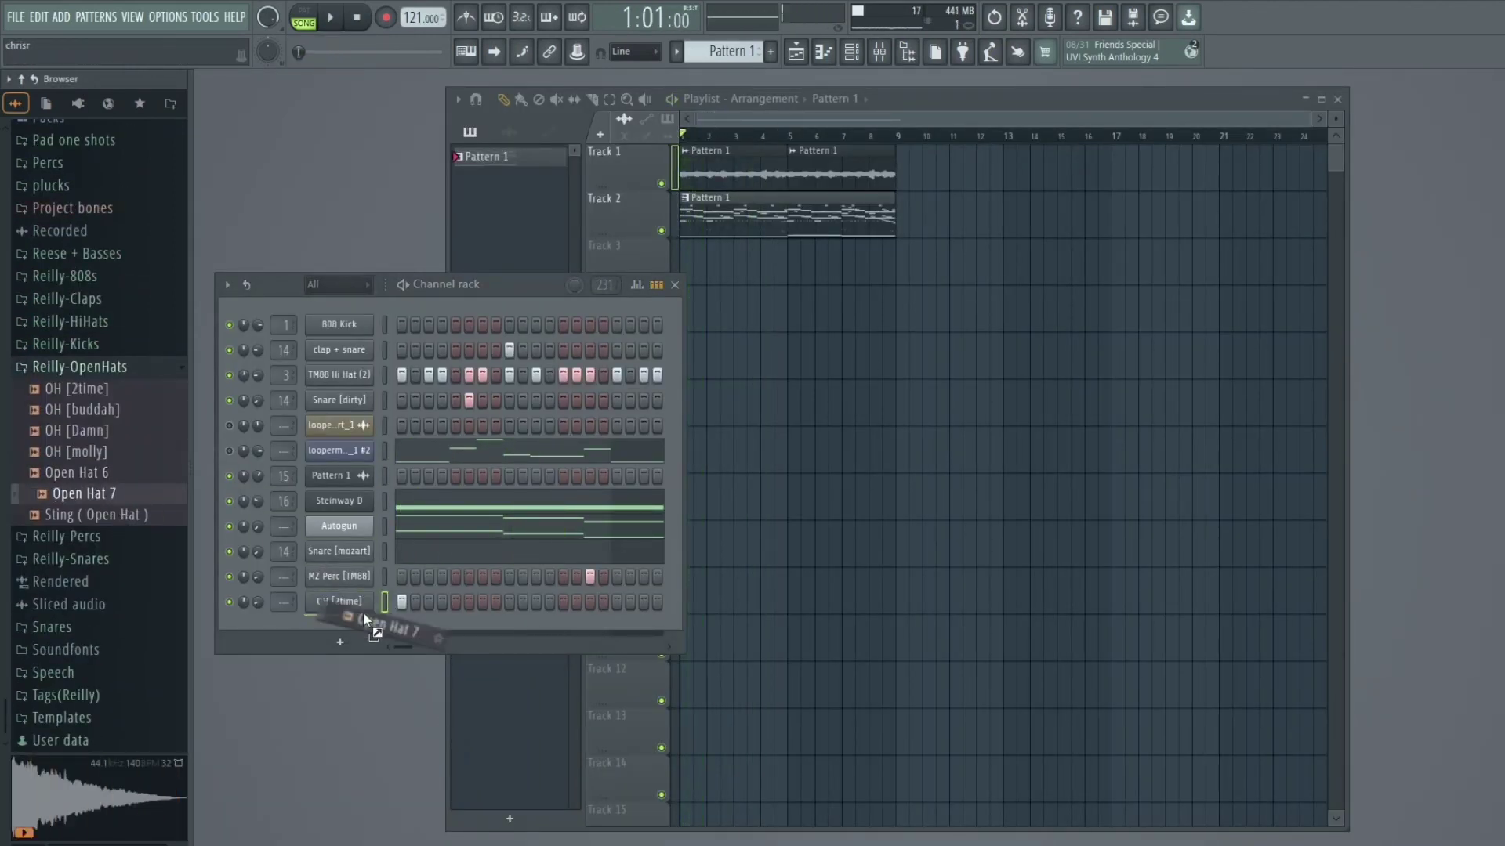
pyautogui.moveTo(364, 611); pyautogui.dragTo(431, 629)
pyautogui.press('space')
pyautogui.click(590, 627)
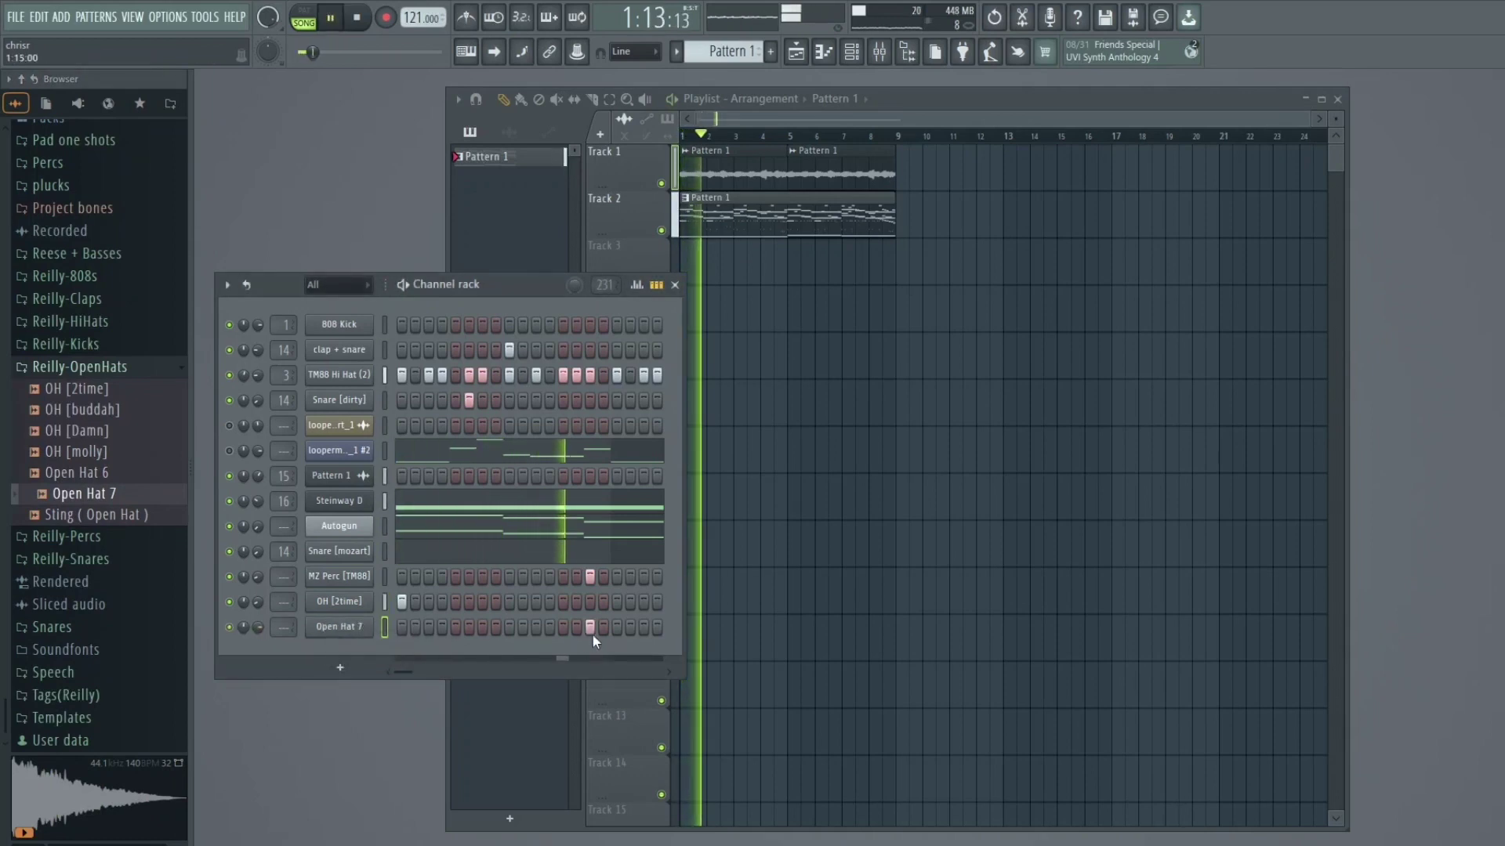
pyautogui.click(339, 627)
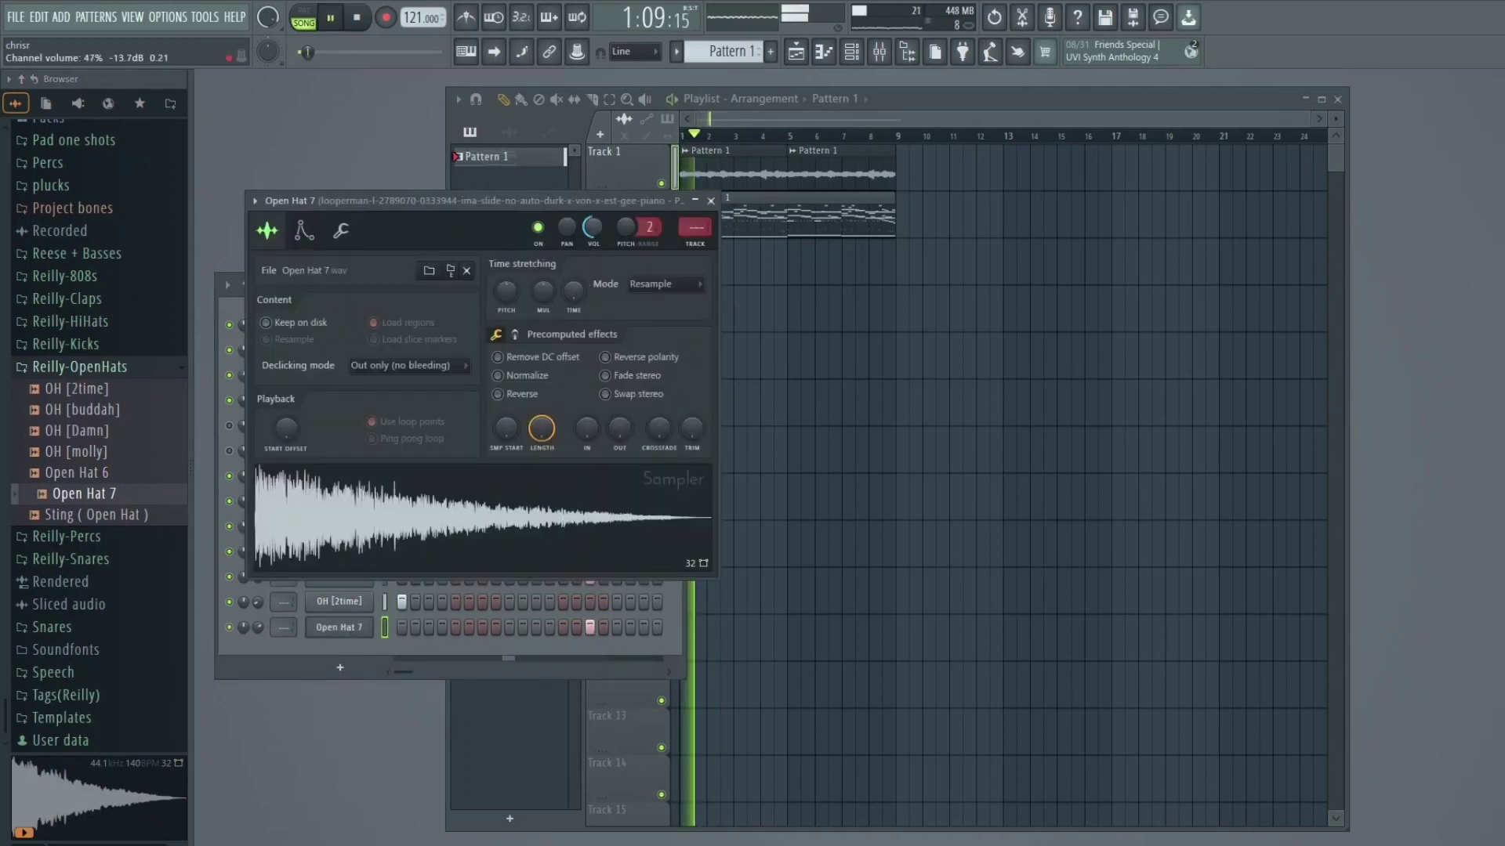
# Step: Place an OH [2time] open-hat note on C5 near bar 8
pyautogui.rightClick(370, 601)
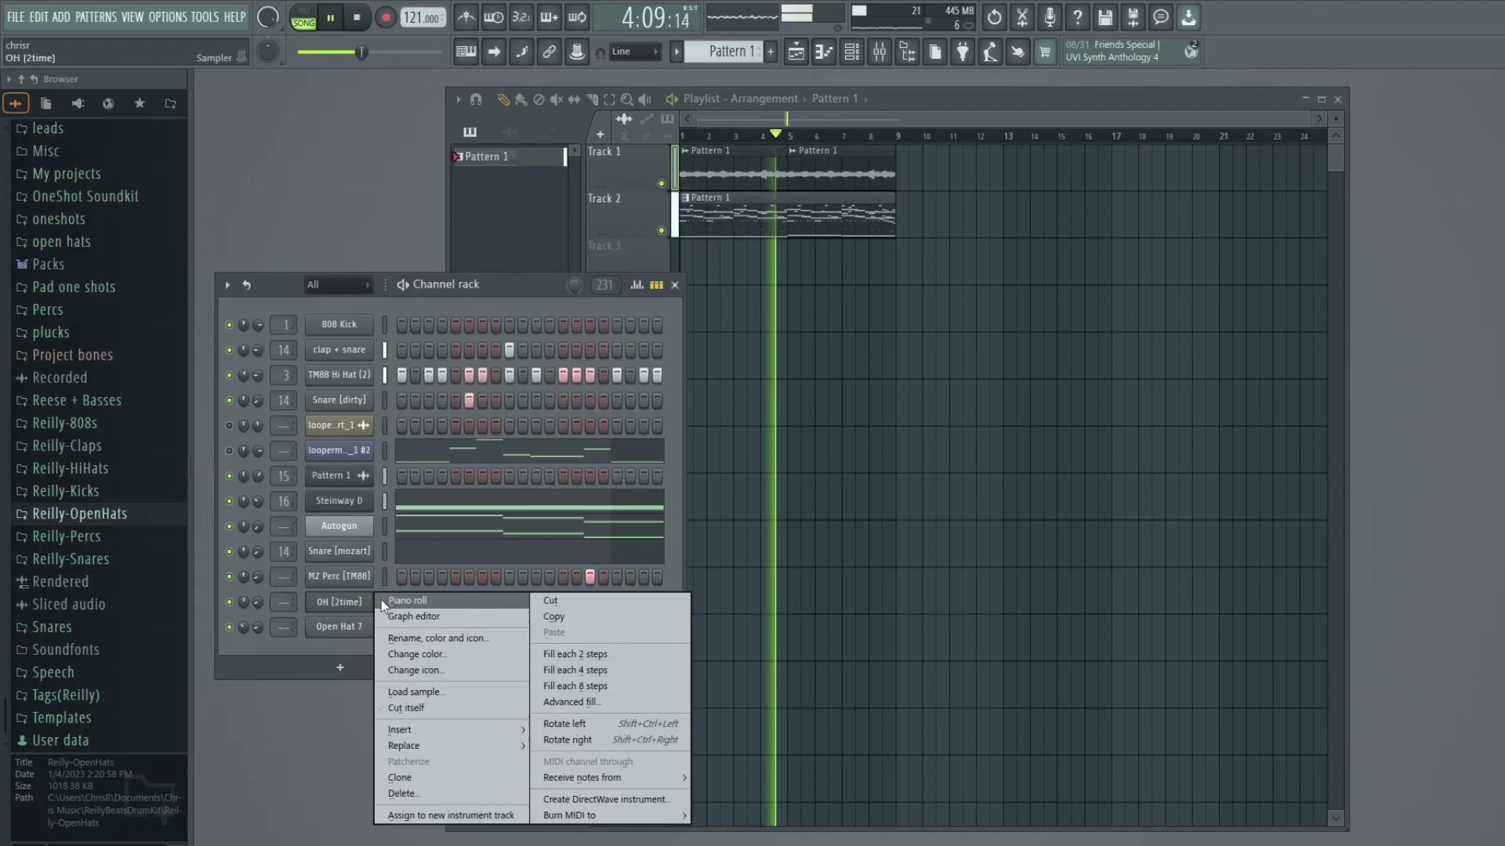
pyautogui.click(394, 602)
pyautogui.press('space')
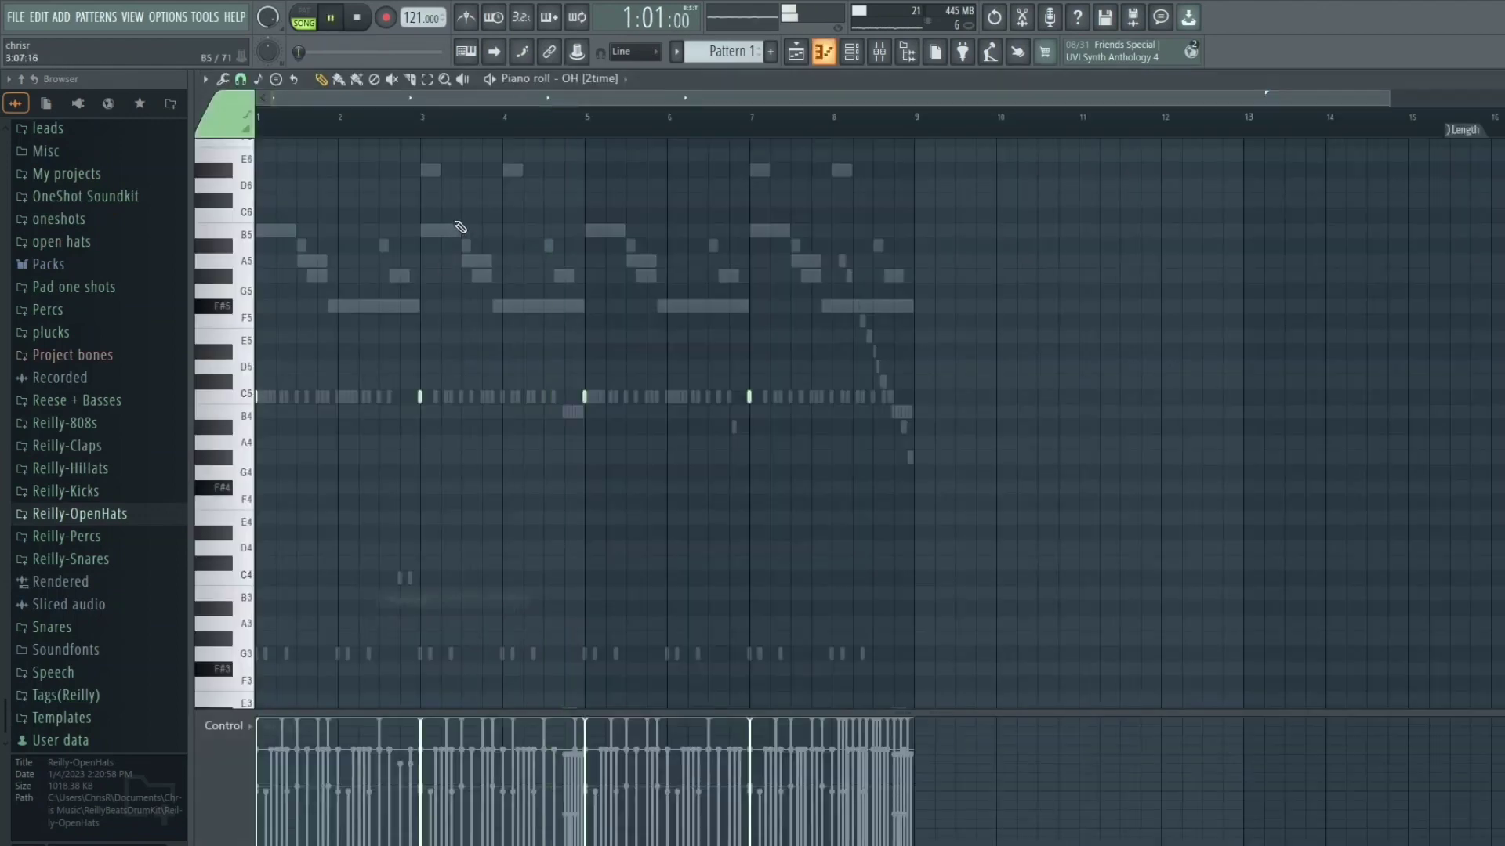
pyautogui.press('space')
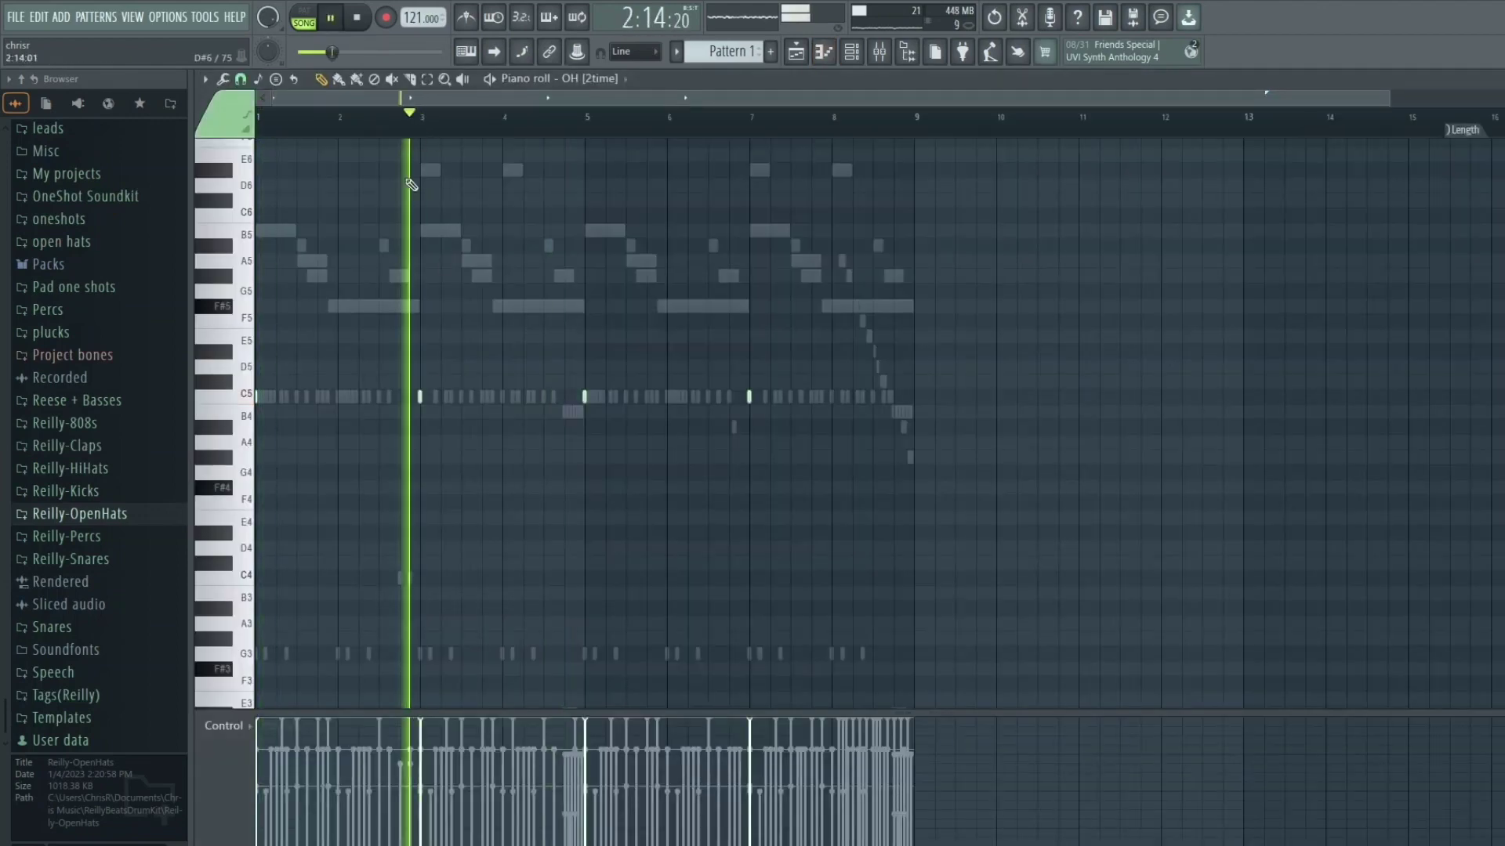
pyautogui.scroll(3, 421, 427)
pyautogui.scroll(3, 427, 433)
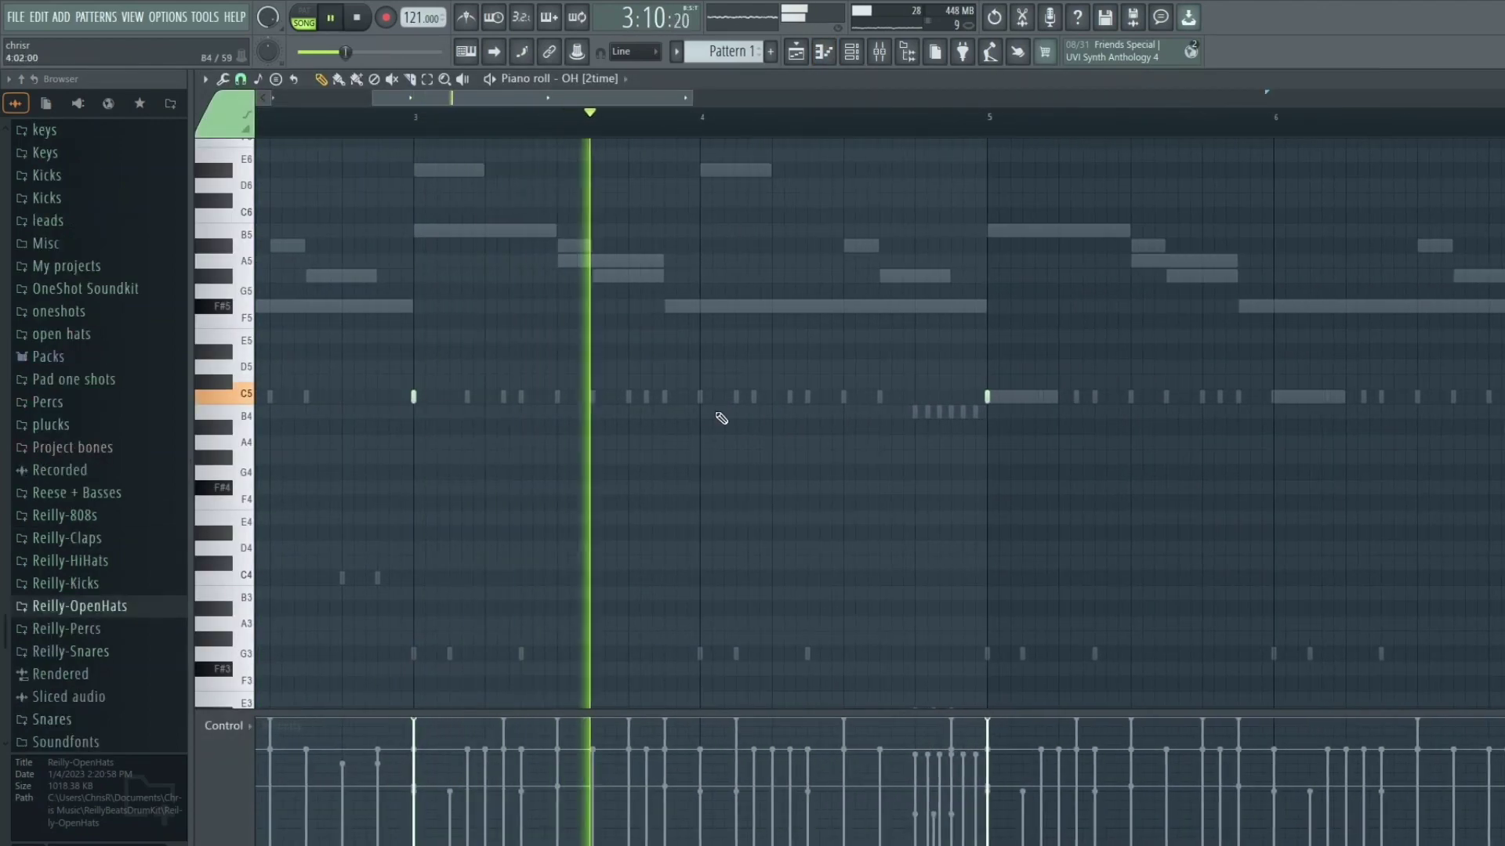
pyautogui.scroll(-6, 880, 466)
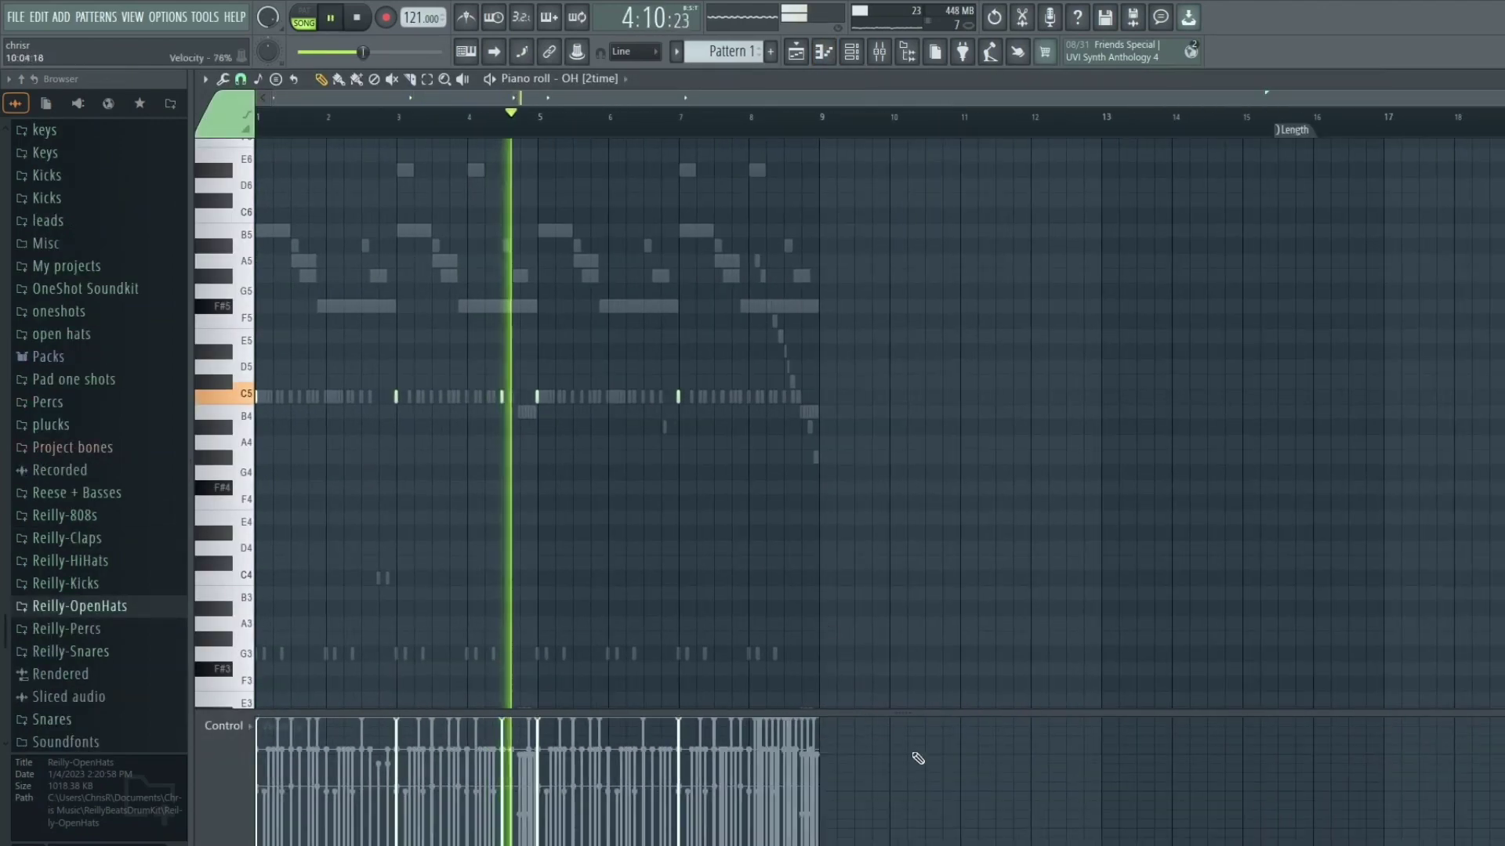
pyautogui.scroll(5, 784, 440)
pyautogui.click(786, 396)
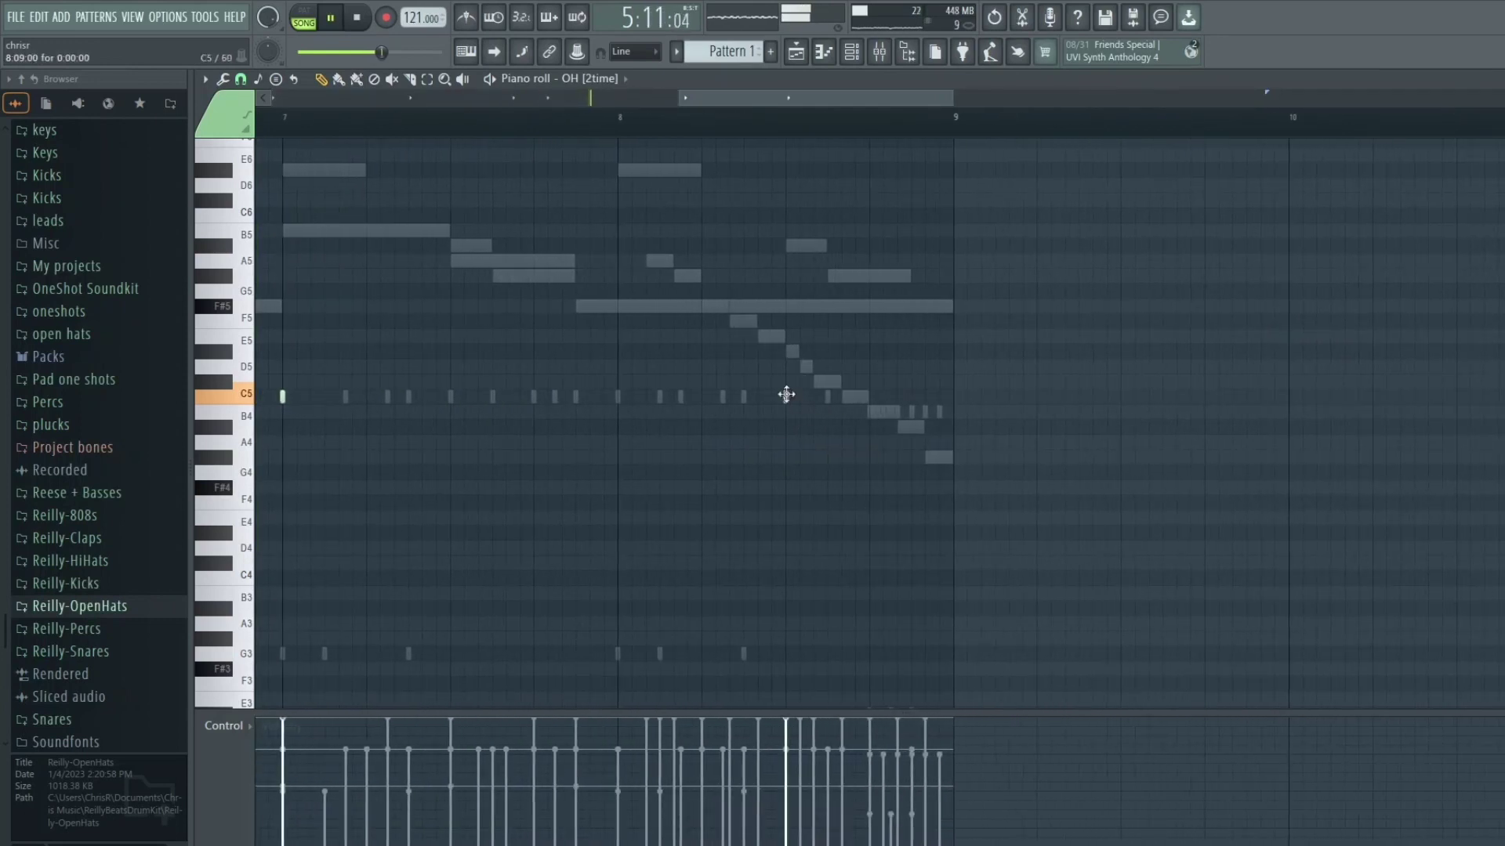
pyautogui.scroll(-5, 1171, 280)
pyautogui.press('Escape')
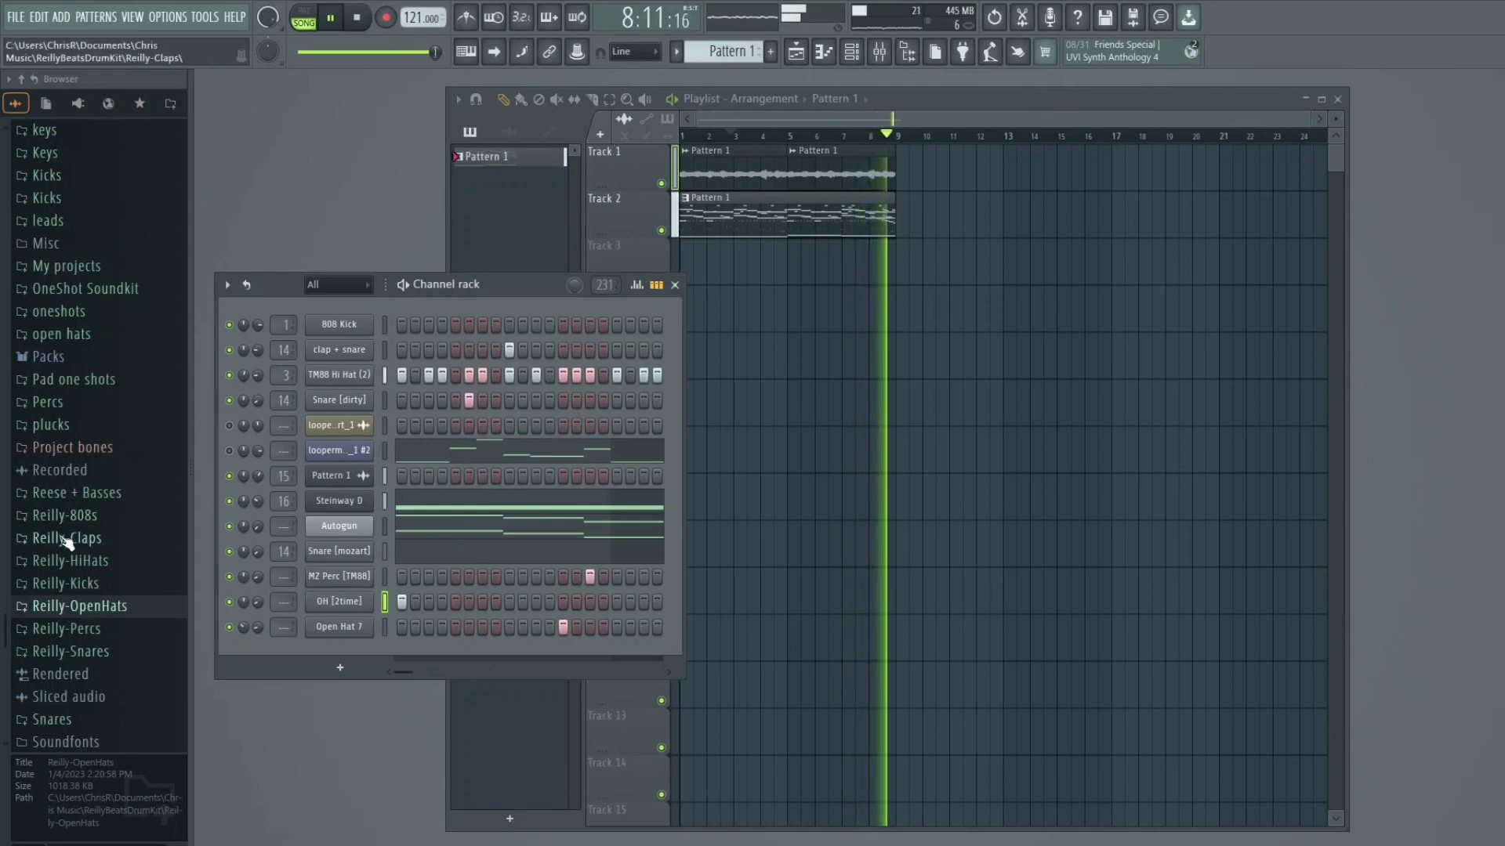
# Step: Load supercharged [808] from Reilly-808s onto the 808 Kick channel and open its notes
pyautogui.scroll(-2, 116, 668)
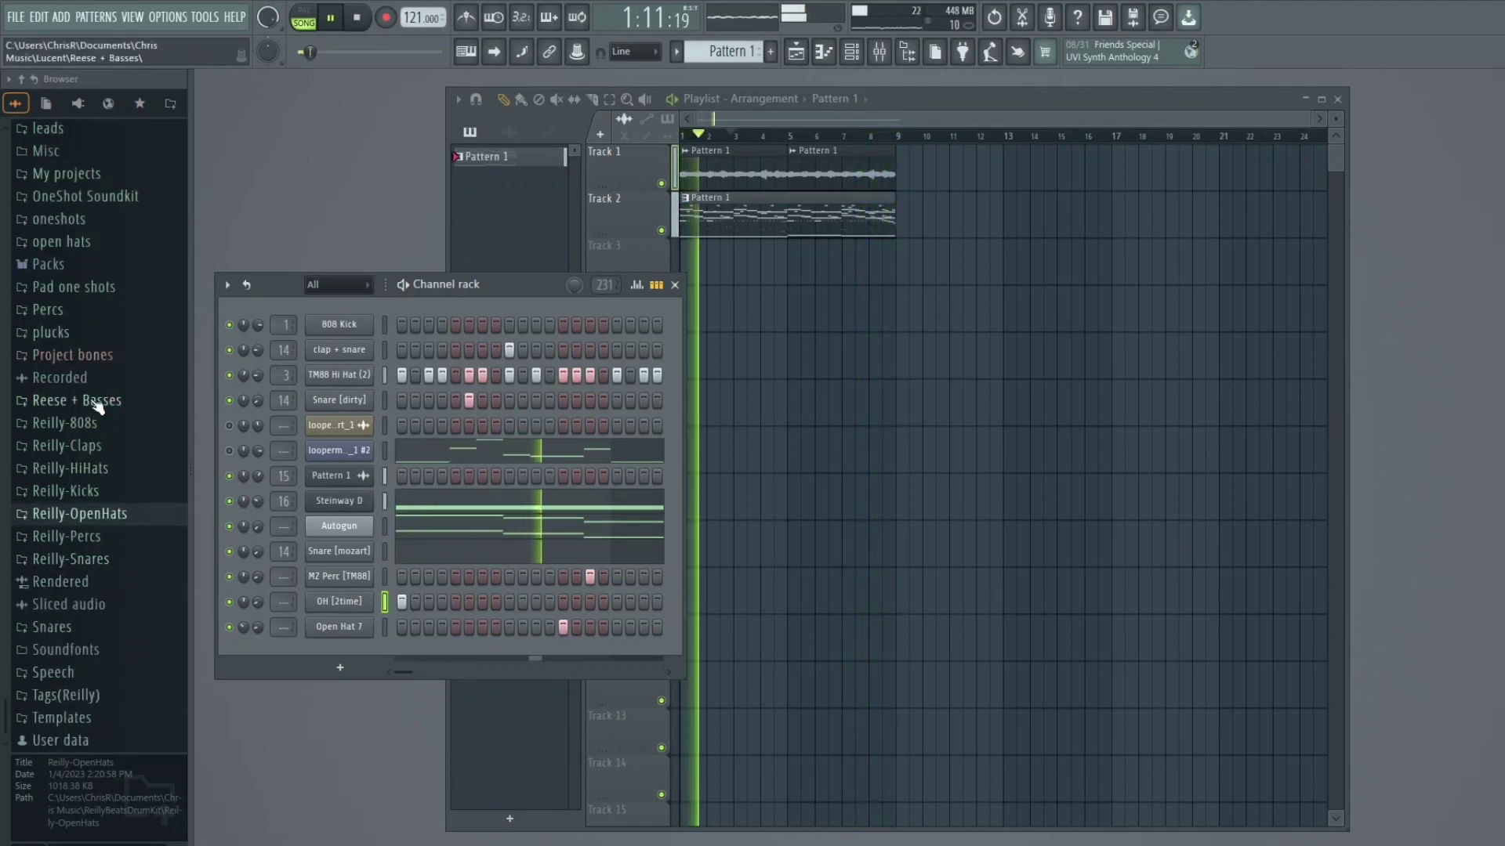
pyautogui.press('space')
pyautogui.press('F5')
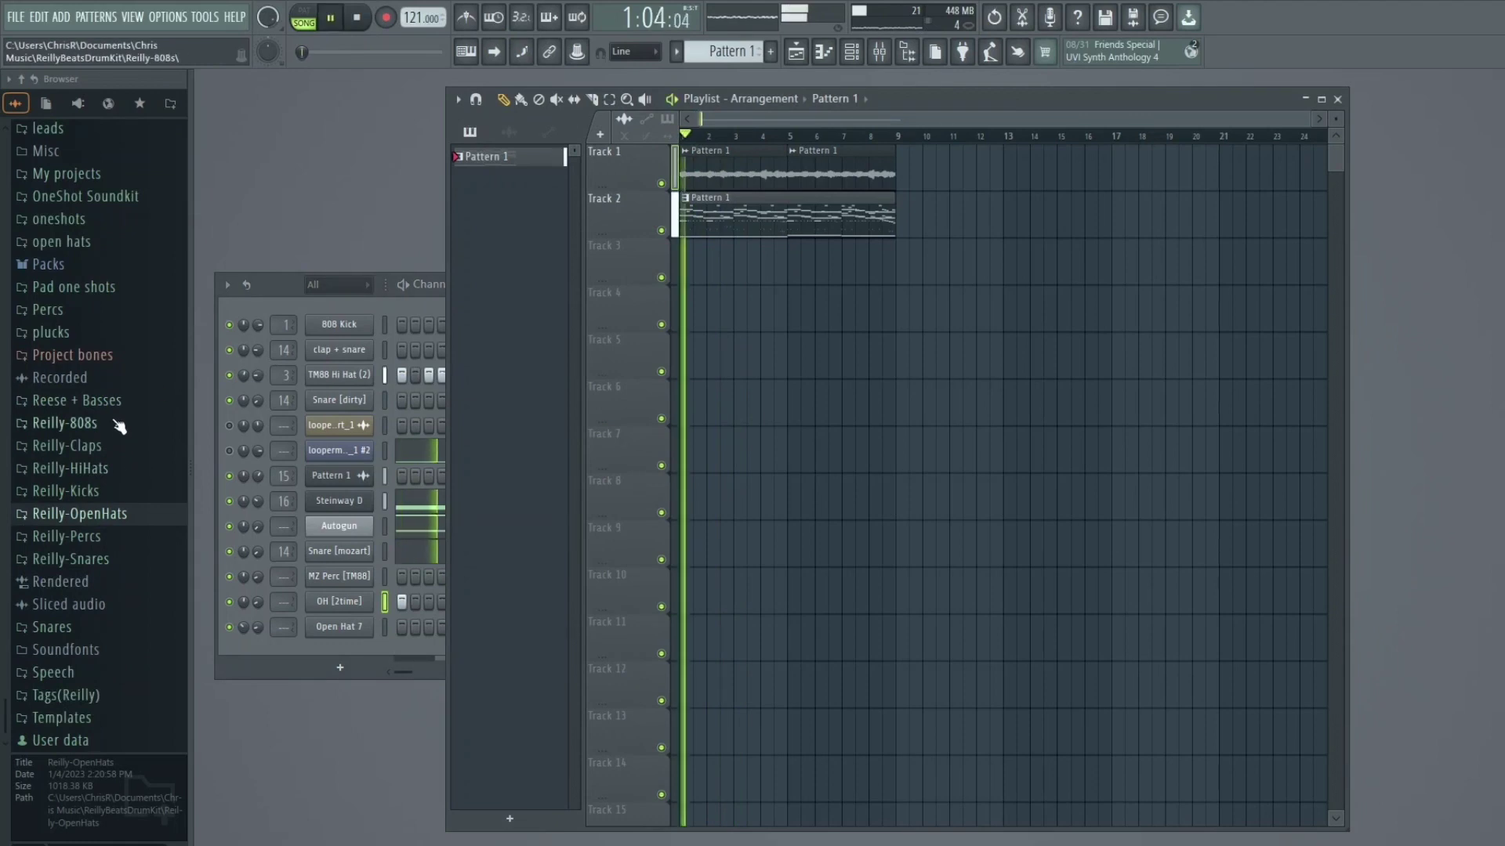
pyautogui.click(119, 426)
pyautogui.scroll(-5, 131, 539)
pyautogui.press('space')
pyautogui.moveTo(129, 521); pyautogui.dragTo(355, 324)
pyautogui.scroll(9, 76, 488)
pyautogui.moveTo(108, 473); pyautogui.dragTo(182, 387)
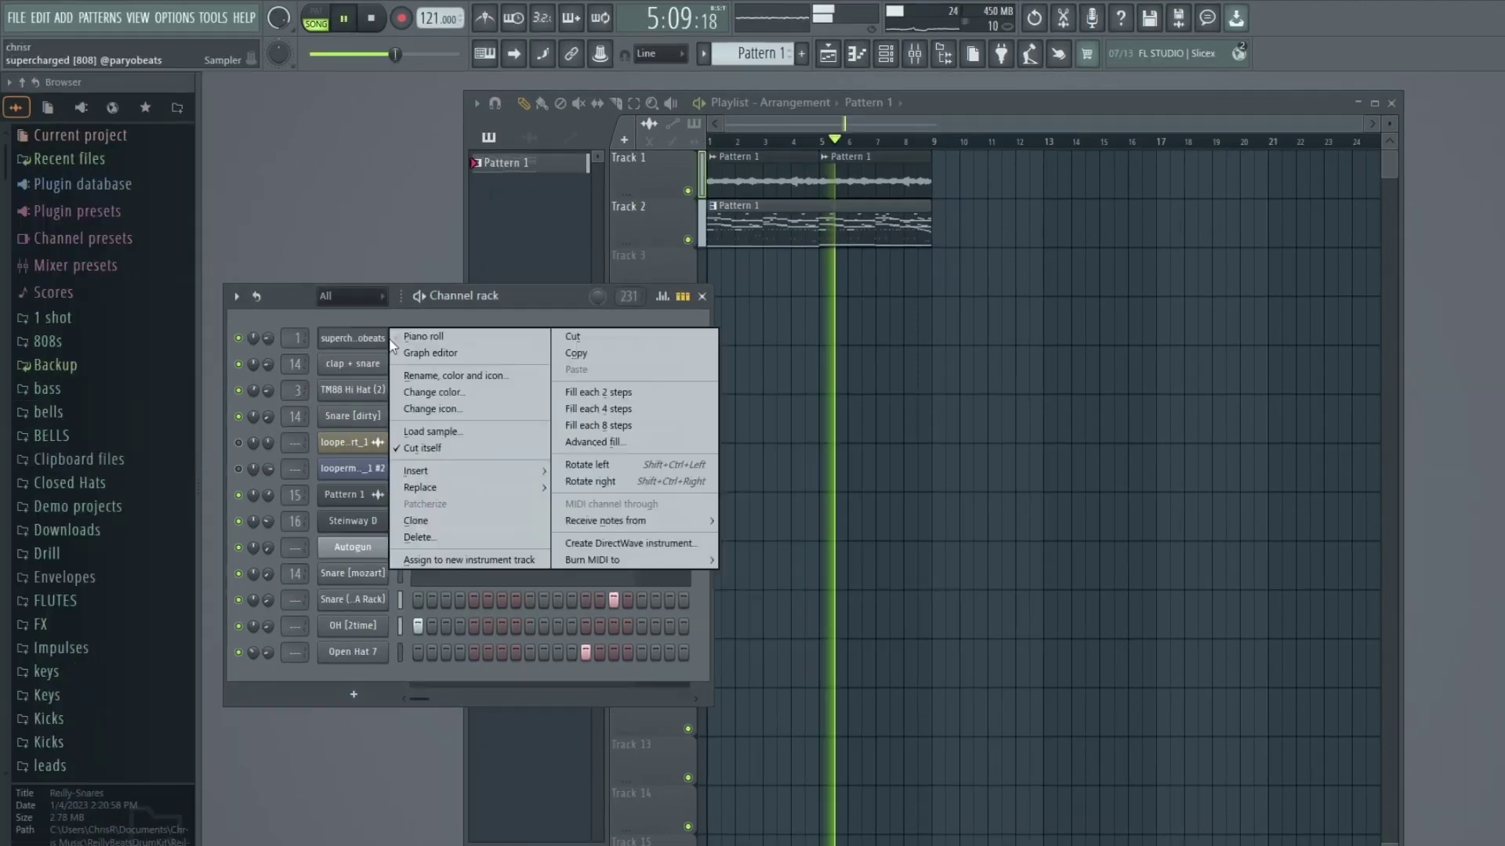
pyautogui.click(453, 324)
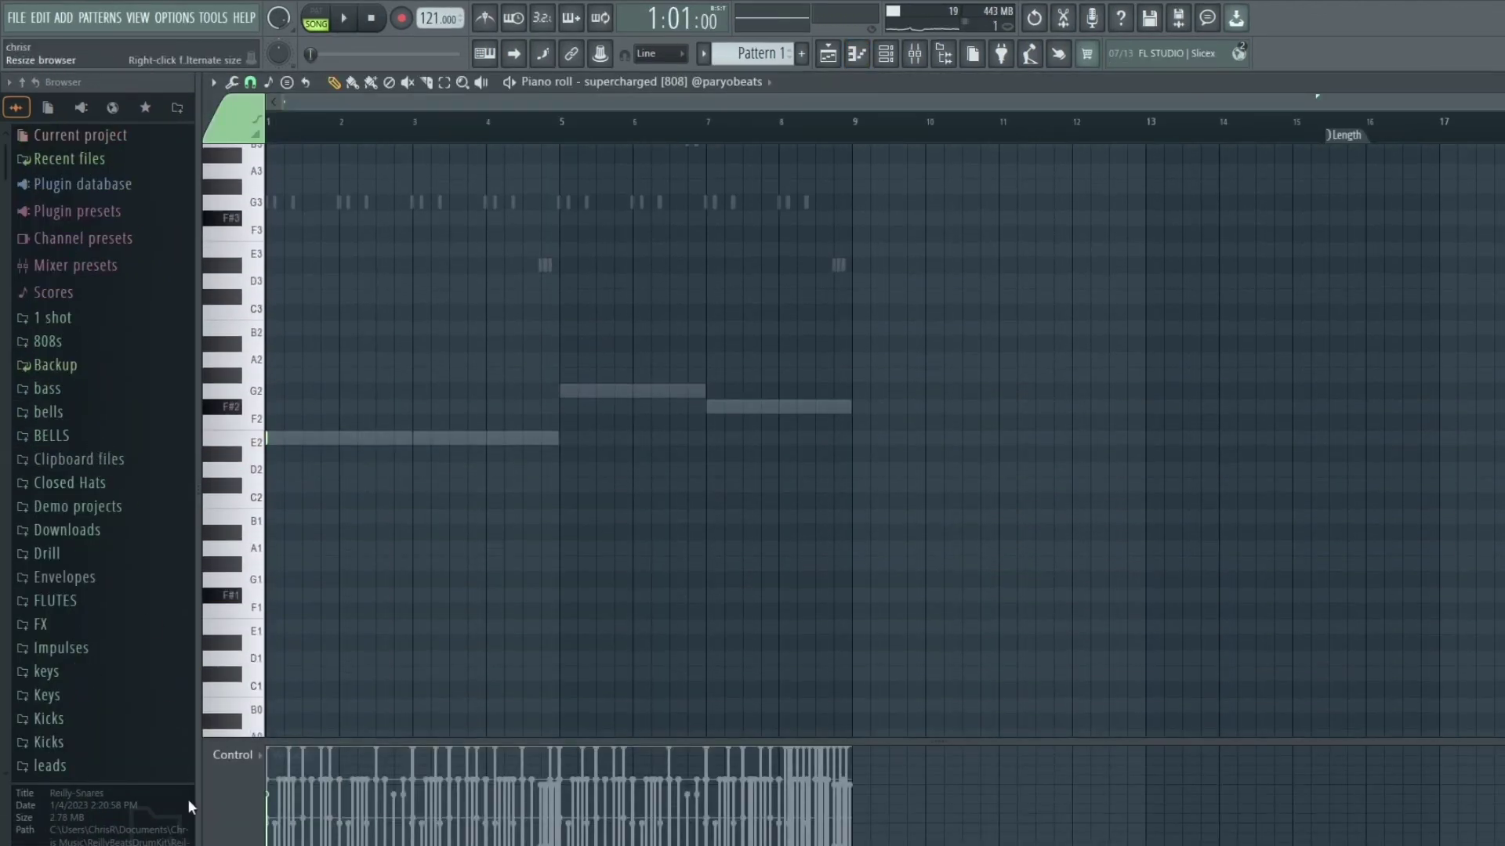
# Step: Add short E5 notes to the 808 pattern and remove a misplaced one
pyautogui.scroll(5, 512, 345)
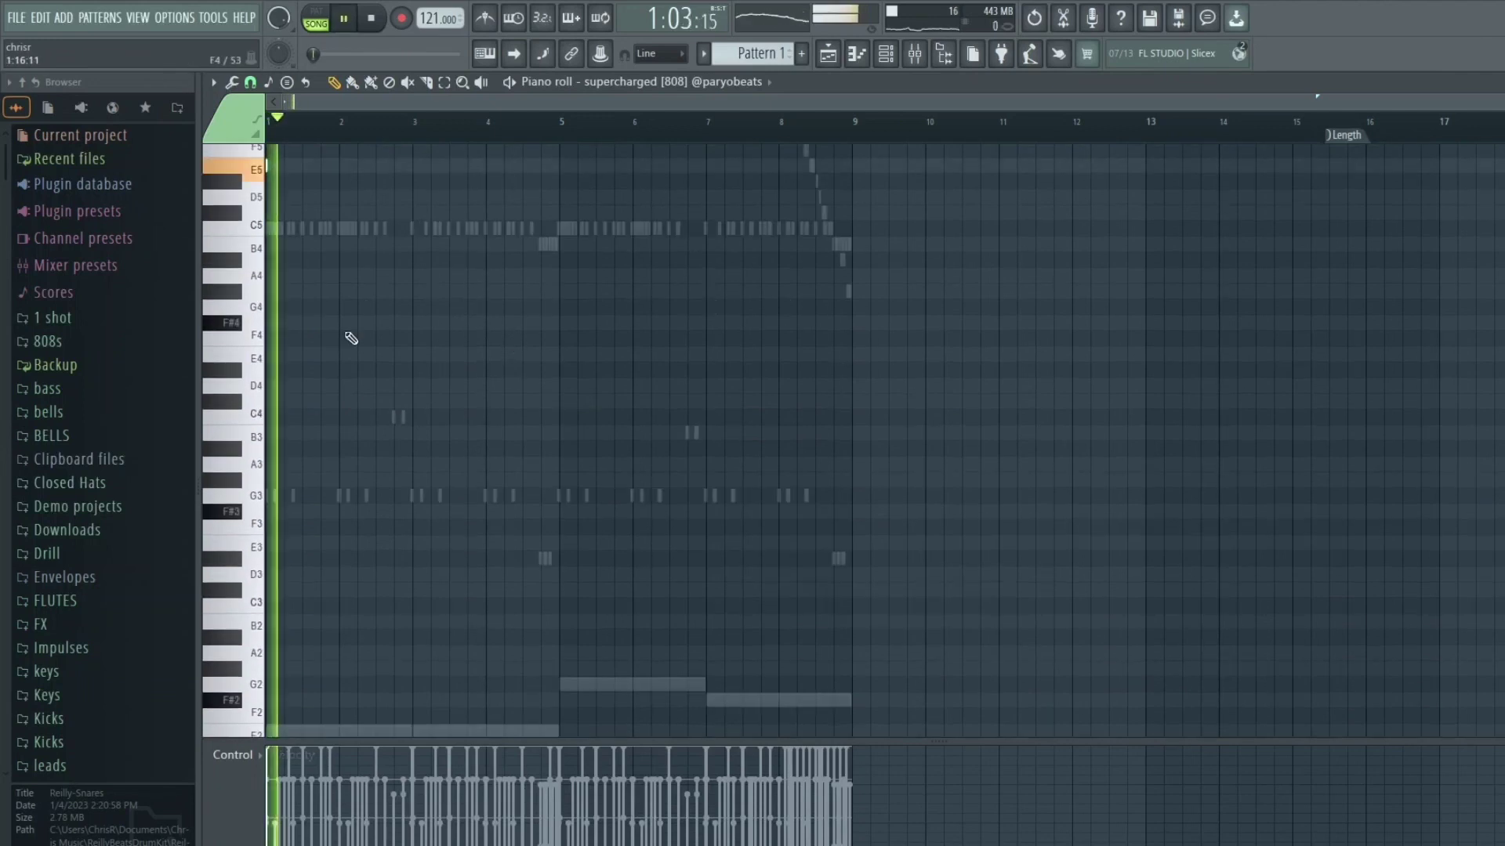
pyautogui.scroll(5, 351, 338)
pyautogui.scroll(5, 412, 303)
pyautogui.moveTo(537, 101); pyautogui.dragTo(408, 102)
pyautogui.scroll(-2, 390, 334)
pyautogui.press('space')
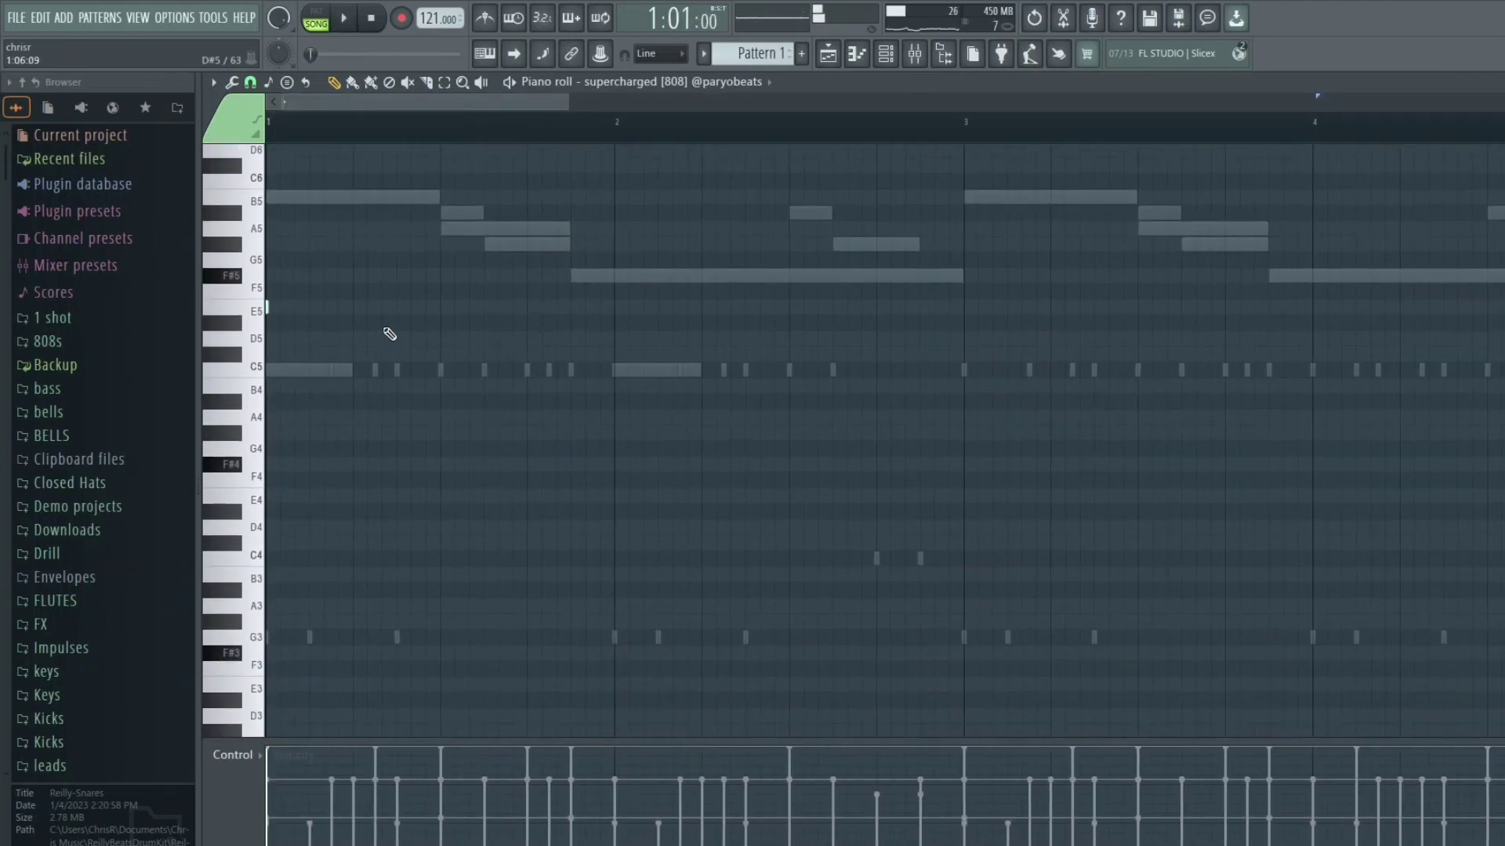
pyautogui.press('space')
pyautogui.click(404, 307)
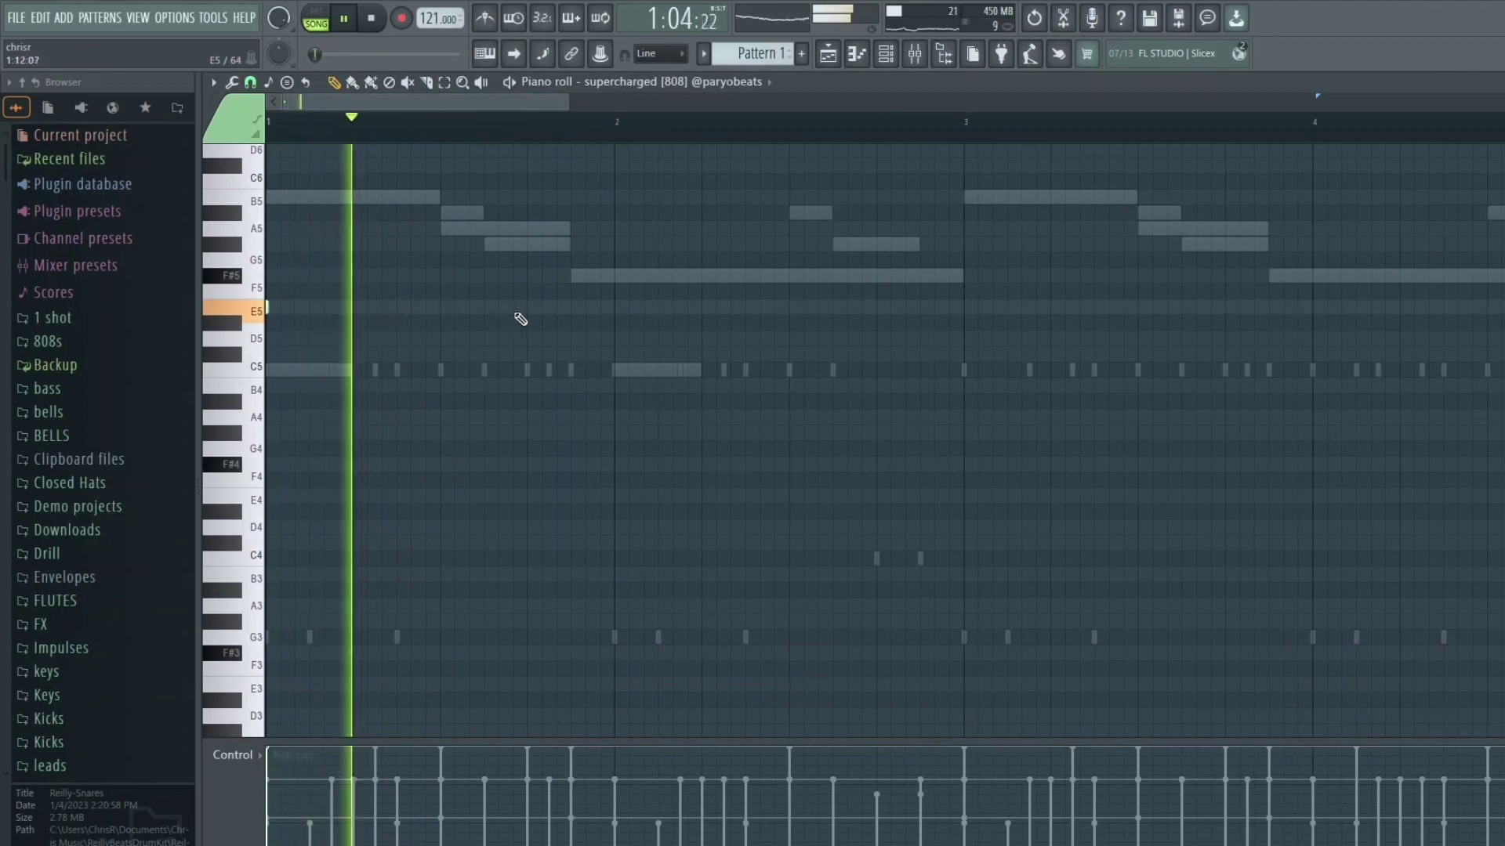
pyautogui.click(571, 308)
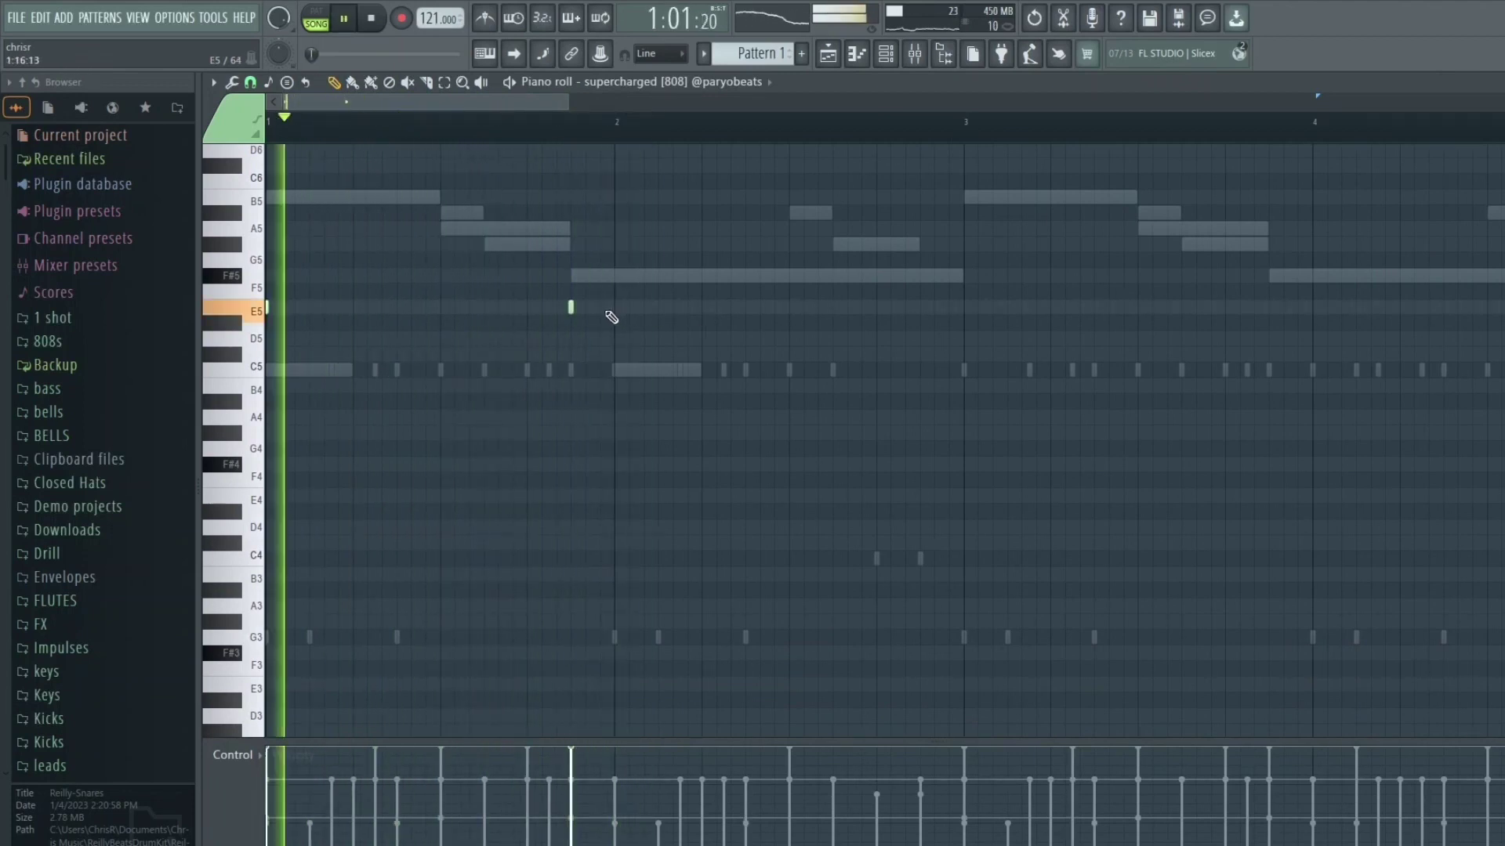
pyautogui.rightClick(570, 307)
pyautogui.press('space')
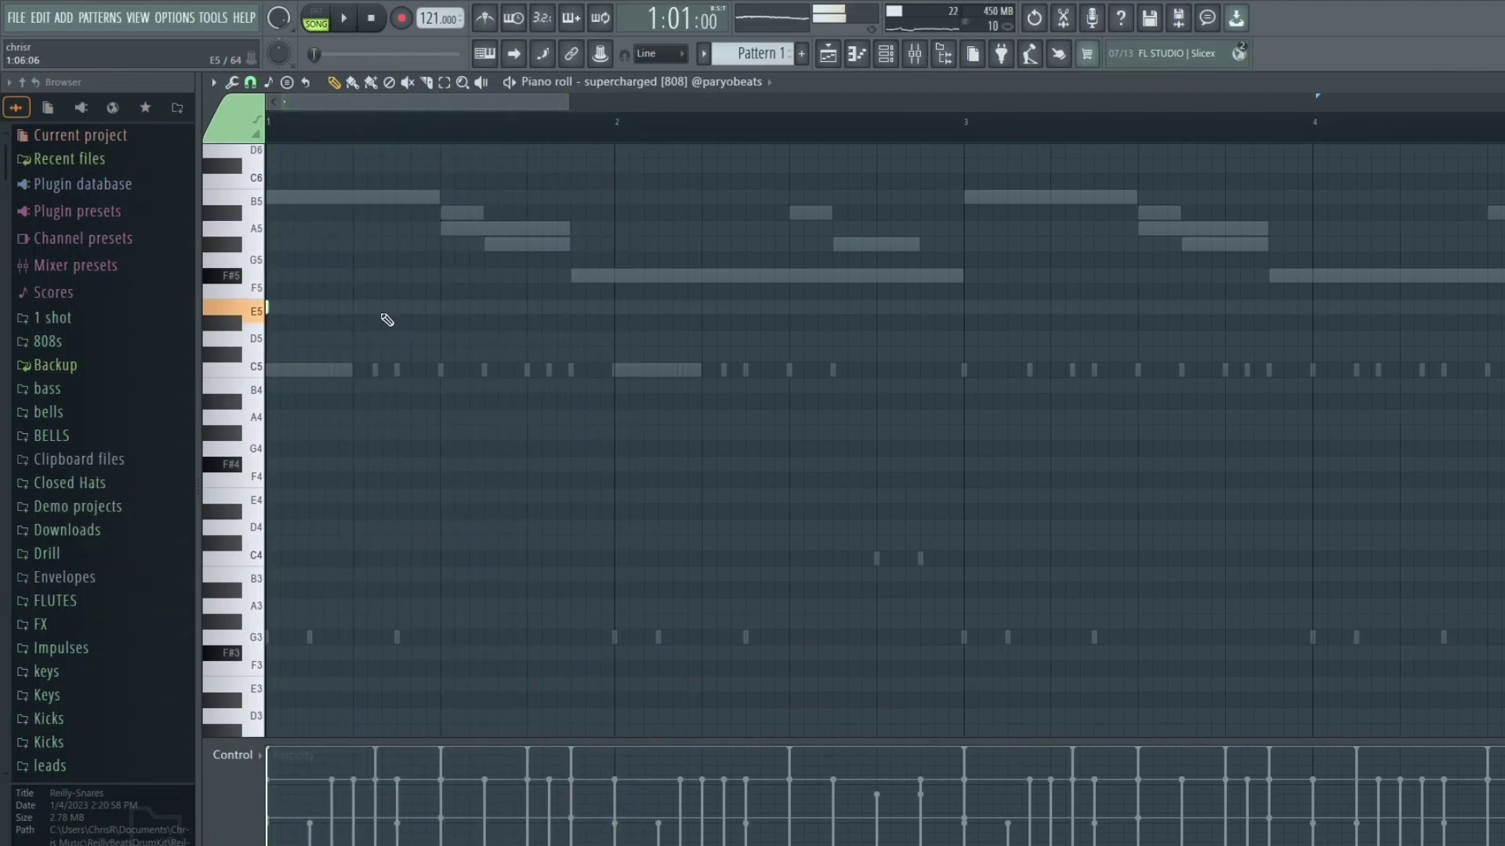
pyautogui.press('space')
# Step: Place two more short E5 notes in bars 1–2 and play the pattern back
pyautogui.click(353, 307)
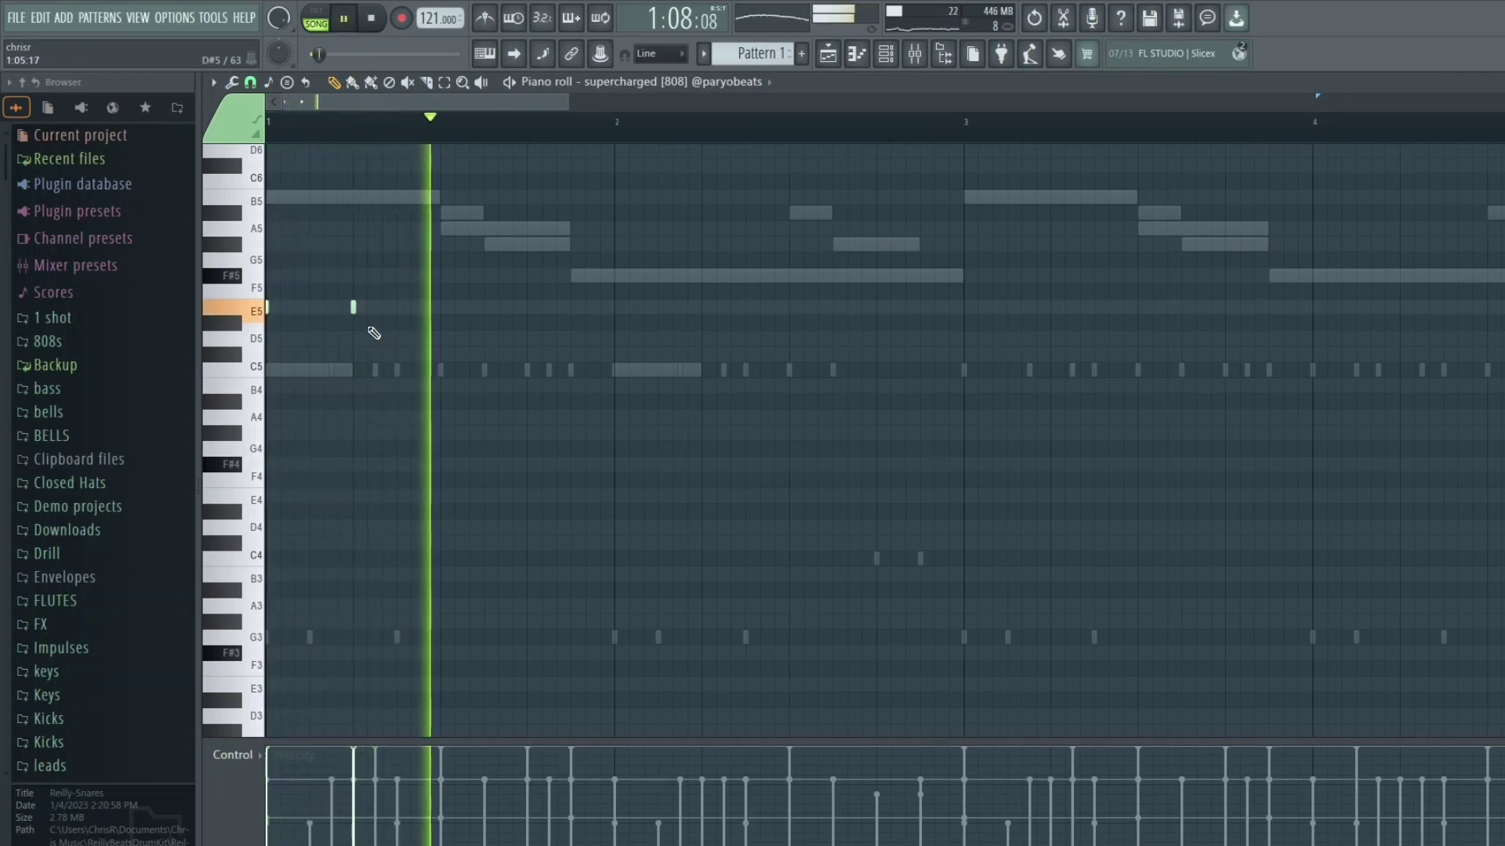
pyautogui.press('space')
pyautogui.click(394, 307)
pyautogui.scroll(2, 439, 337)
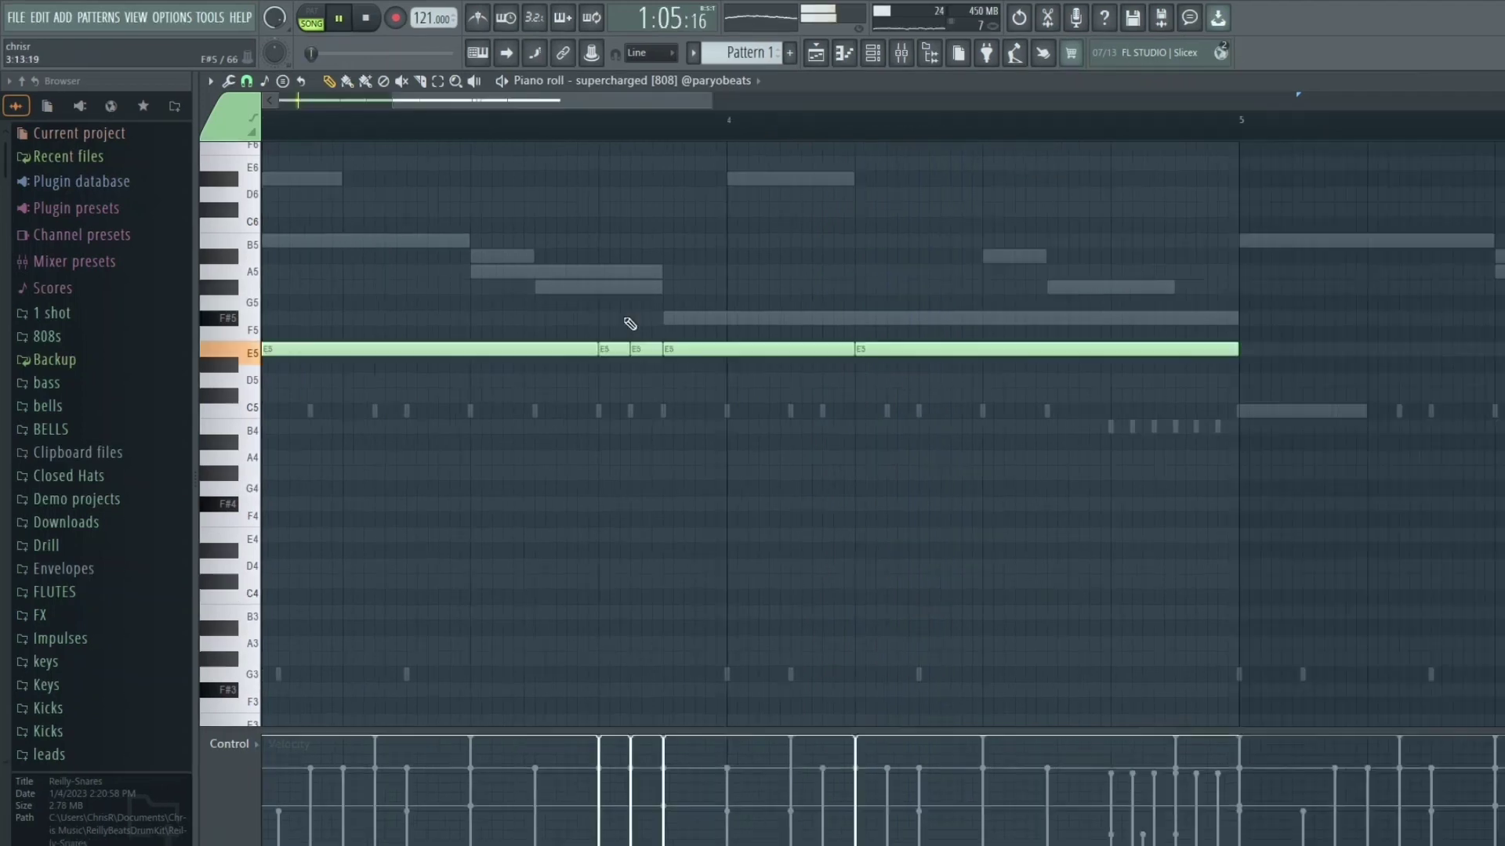
pyautogui.scroll(-5, 630, 323)
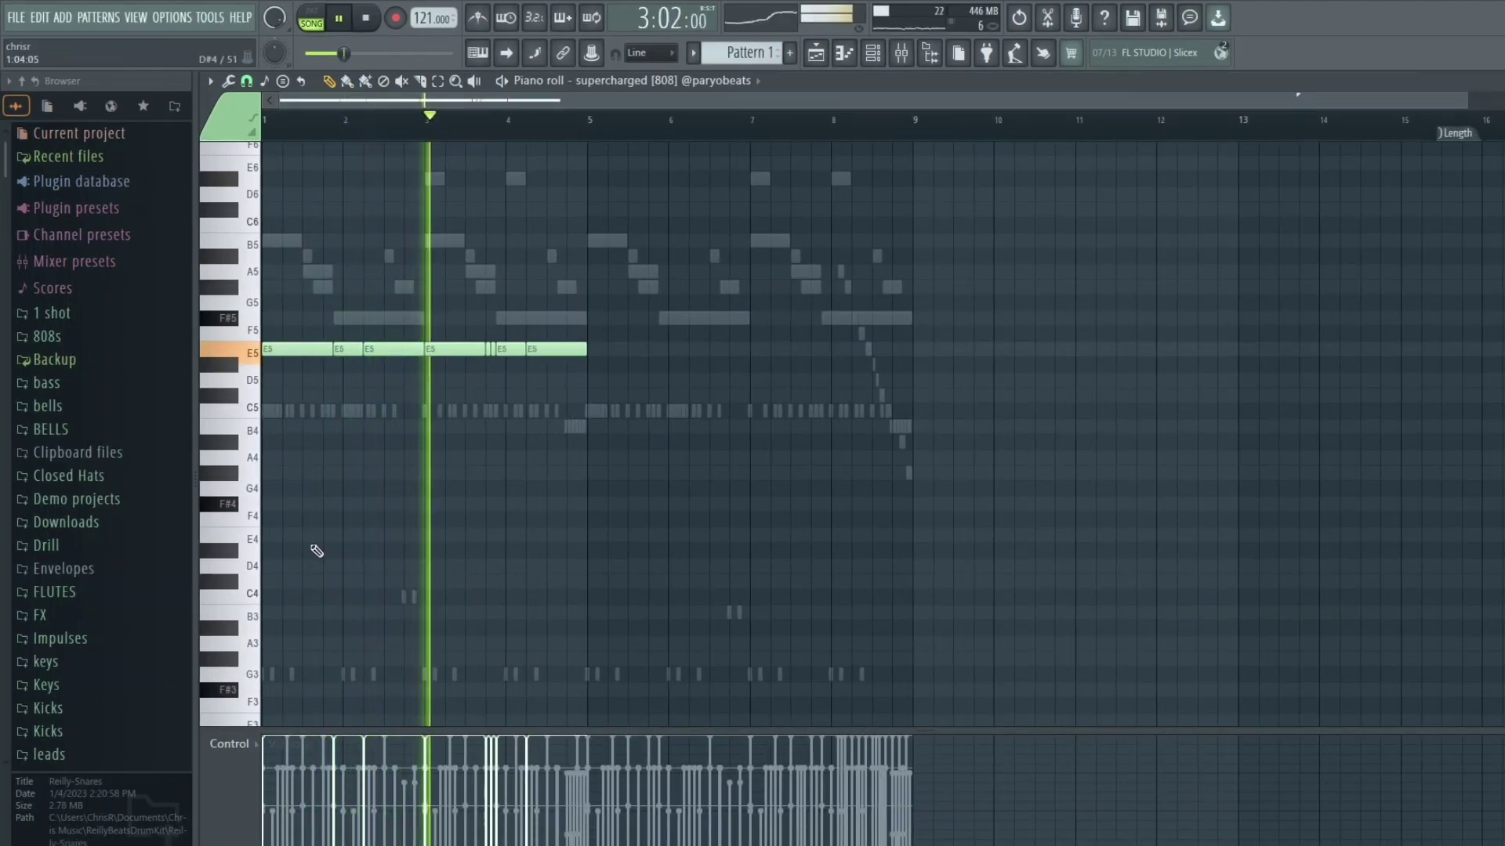
pyautogui.scroll(1, 647, 452)
pyautogui.scroll(-3, 618, 329)
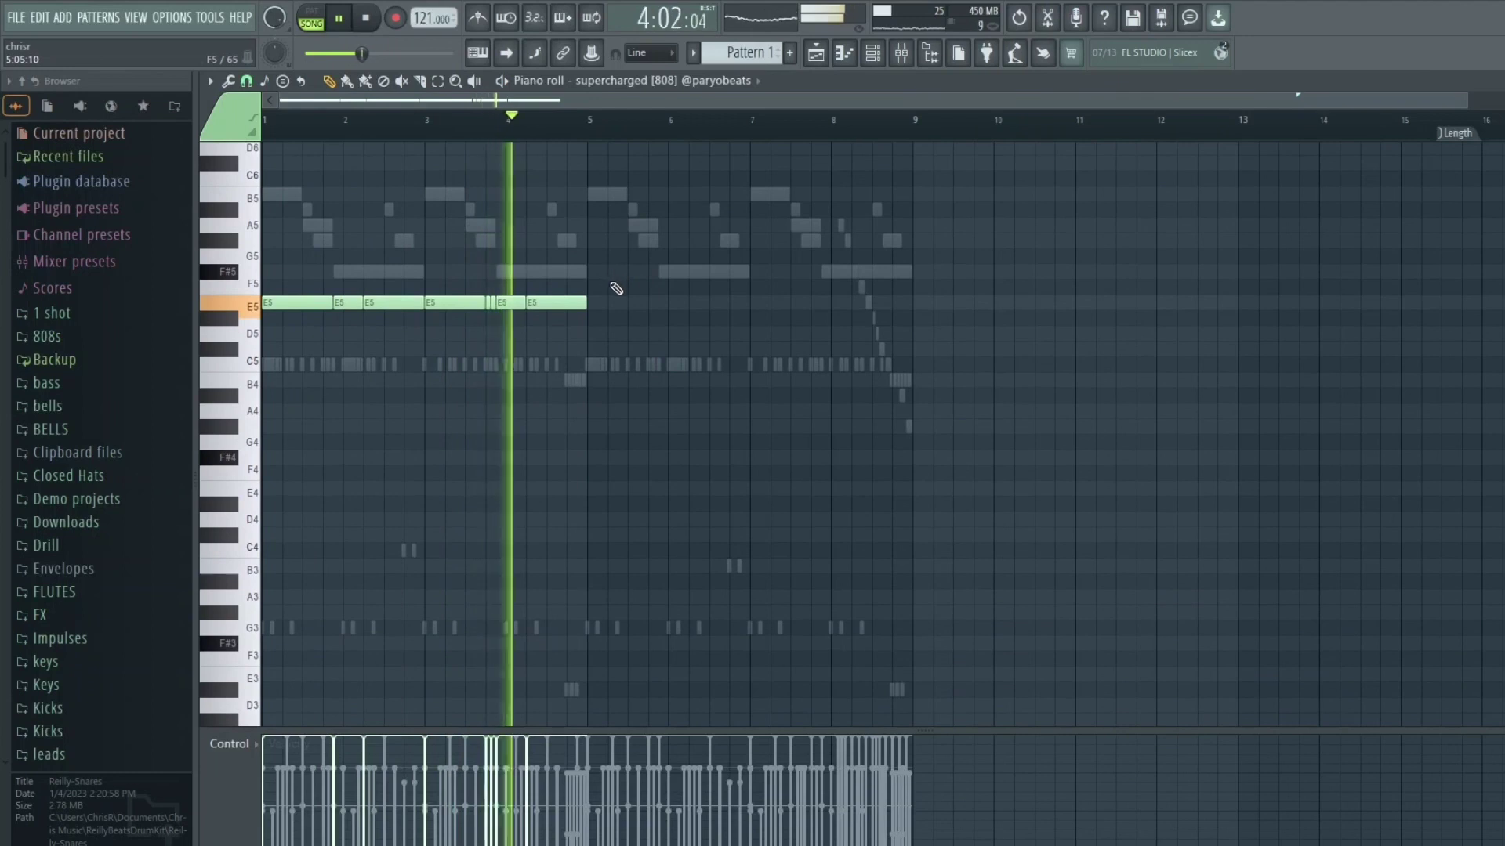
pyautogui.press('space')
pyautogui.scroll(4, 595, 303)
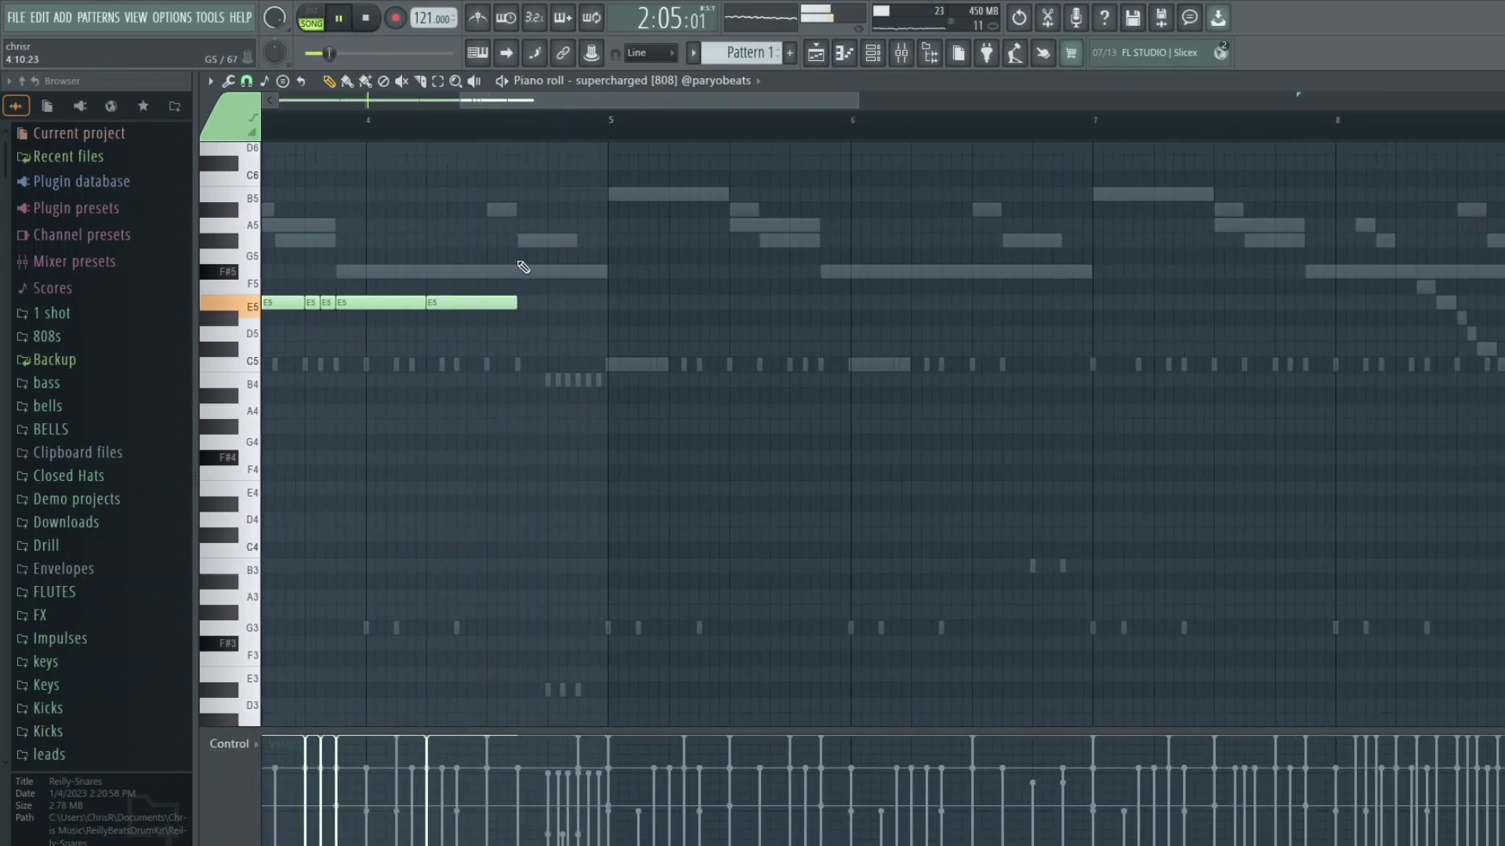
pyautogui.scroll(-4, 325, 133)
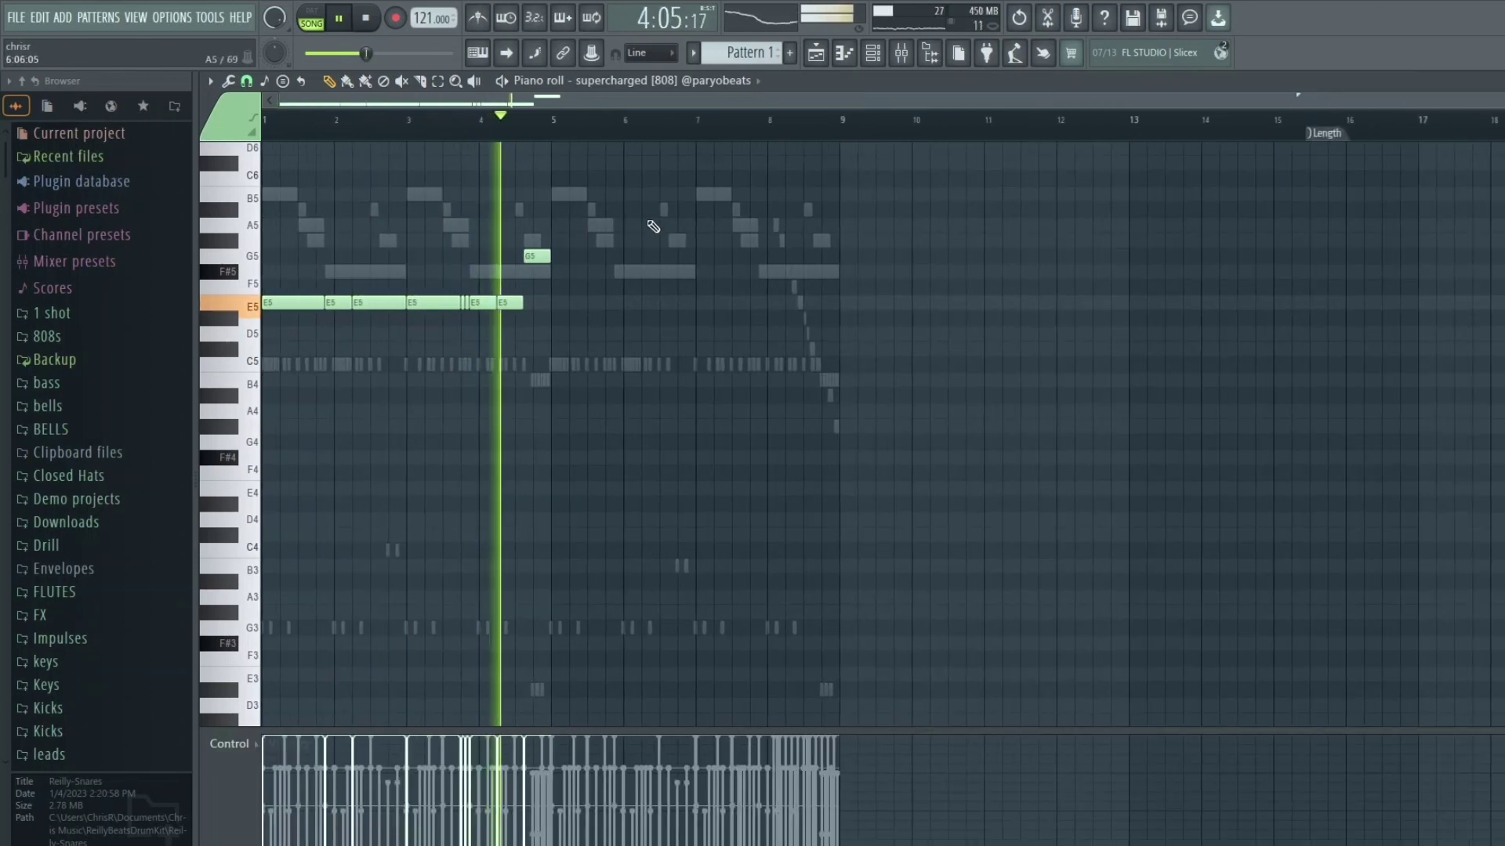
pyautogui.scroll(-8, 656, 302)
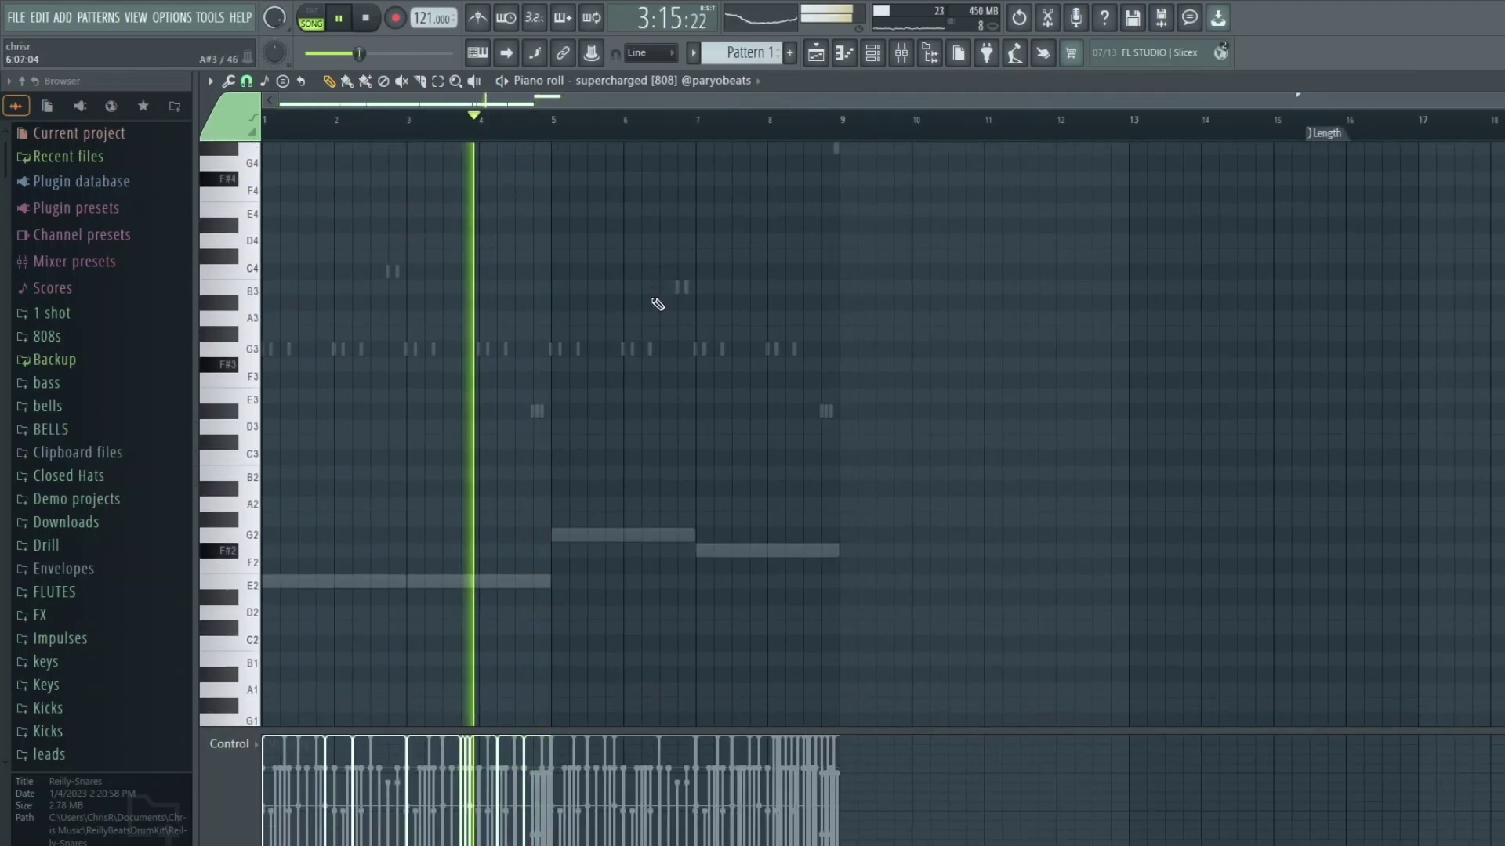
pyautogui.scroll(8, 657, 303)
pyautogui.scroll(3, 536, 322)
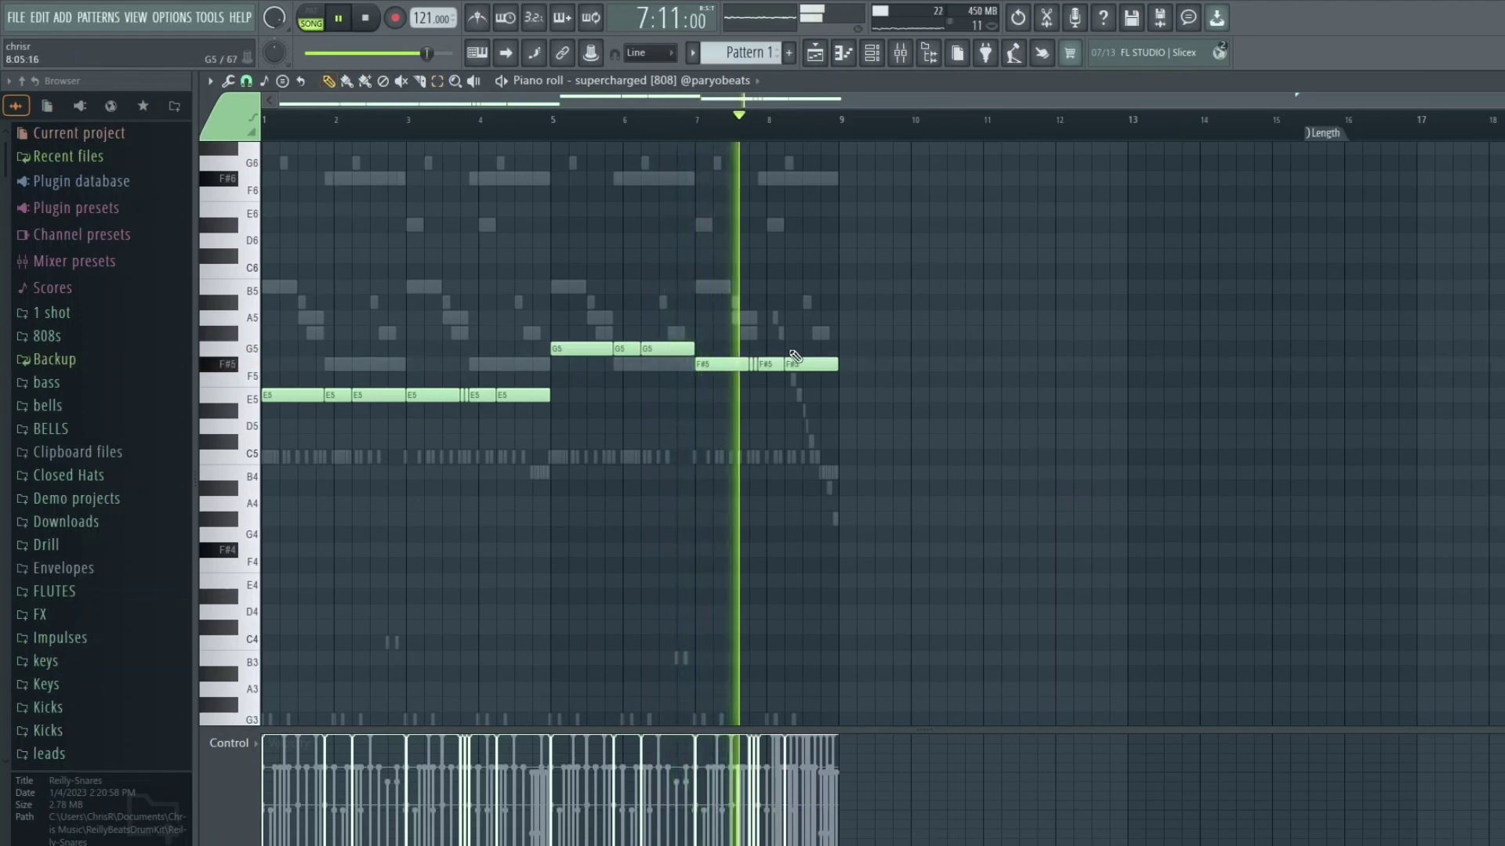
pyautogui.scroll(5, 773, 403)
# Step: Shorten the long F#5 note so it ends earlier
pyautogui.press('space')
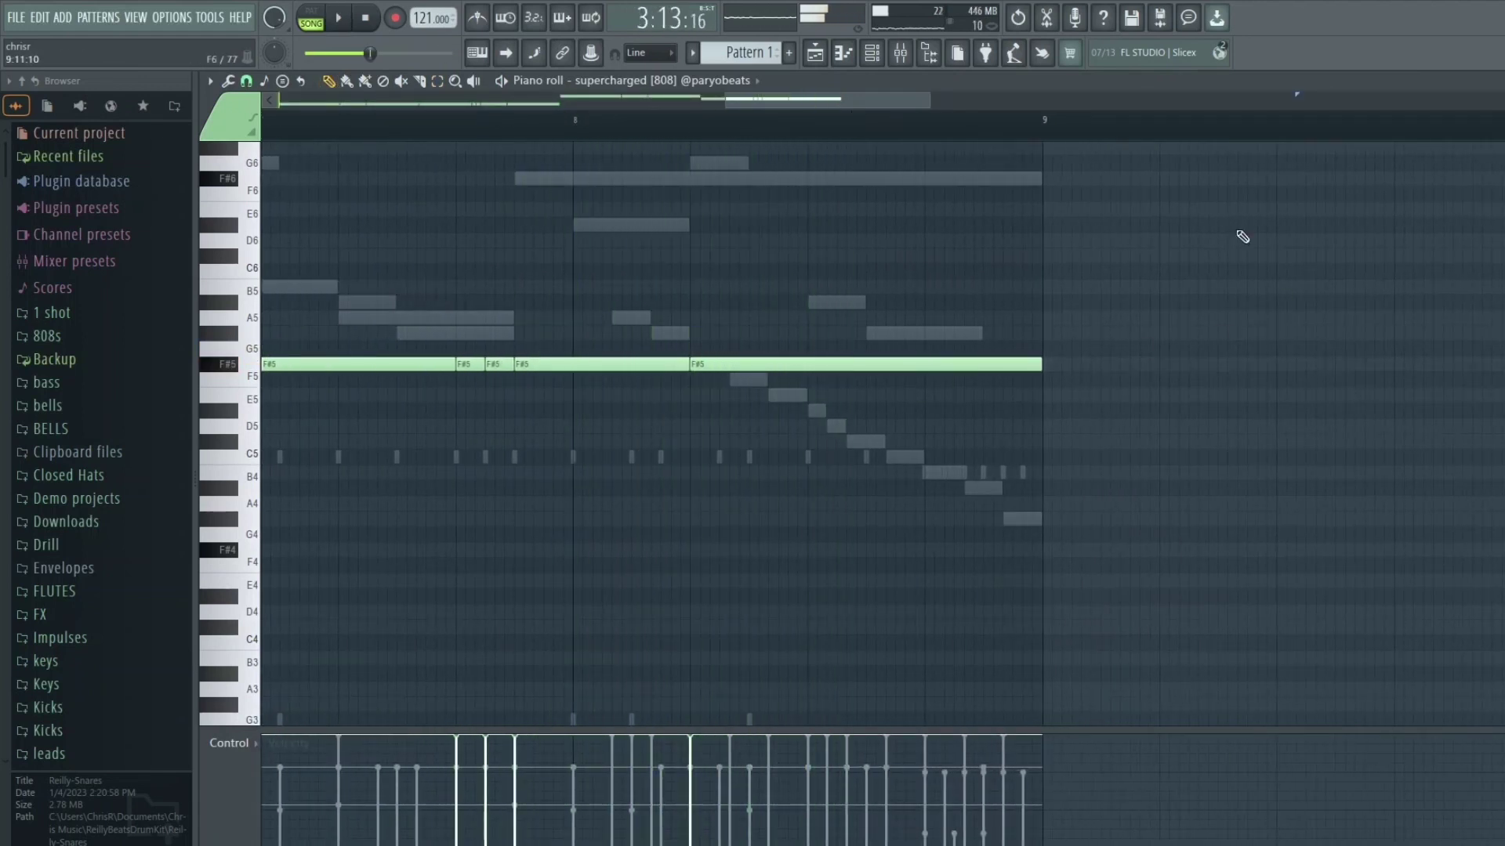
pyautogui.press('space')
pyautogui.moveTo(1041, 365); pyautogui.dragTo(874, 382)
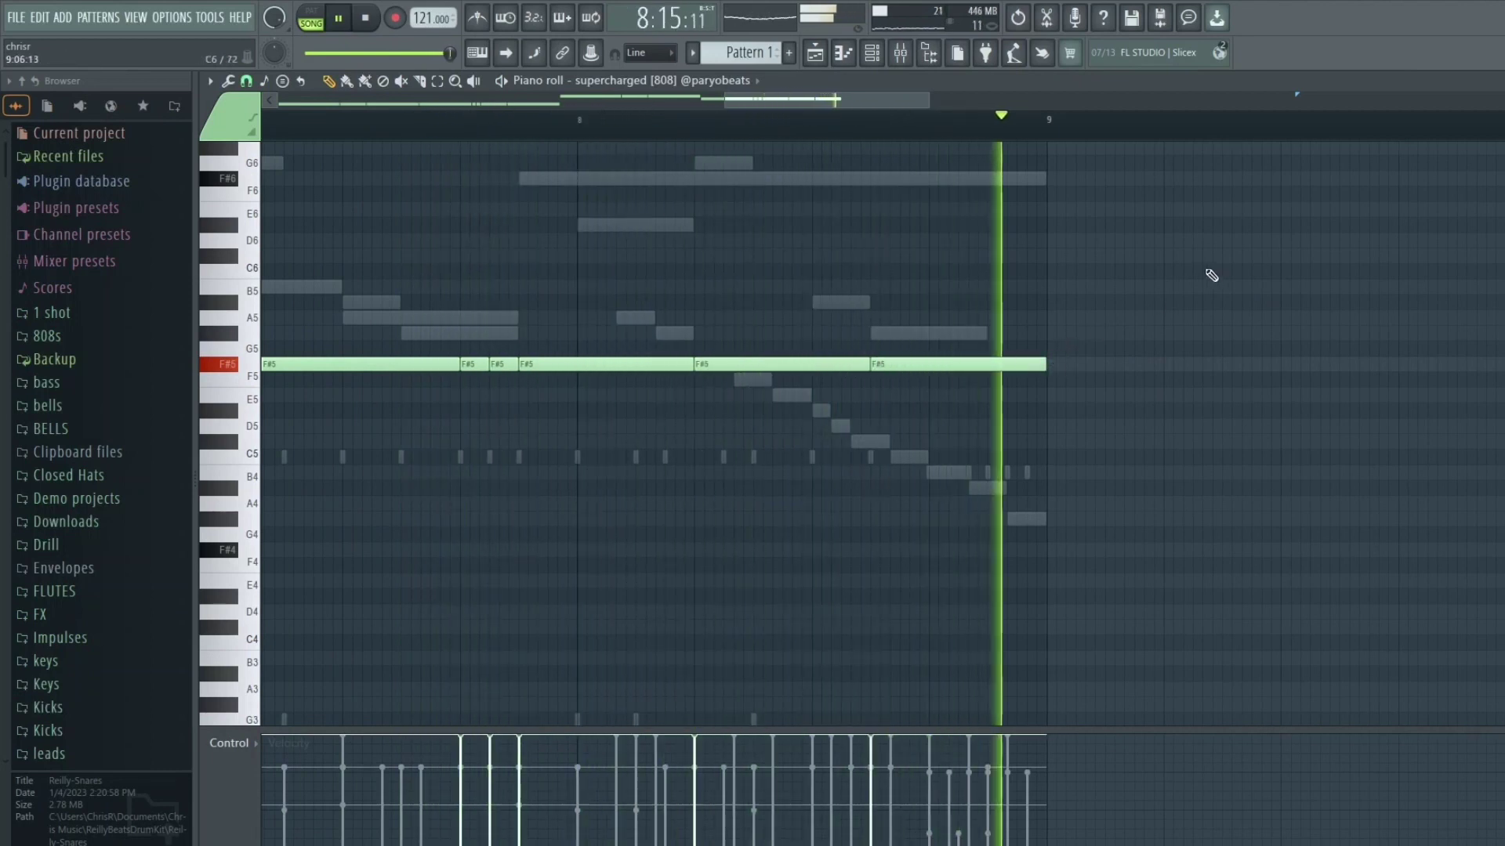
pyautogui.scroll(-3, 1066, 280)
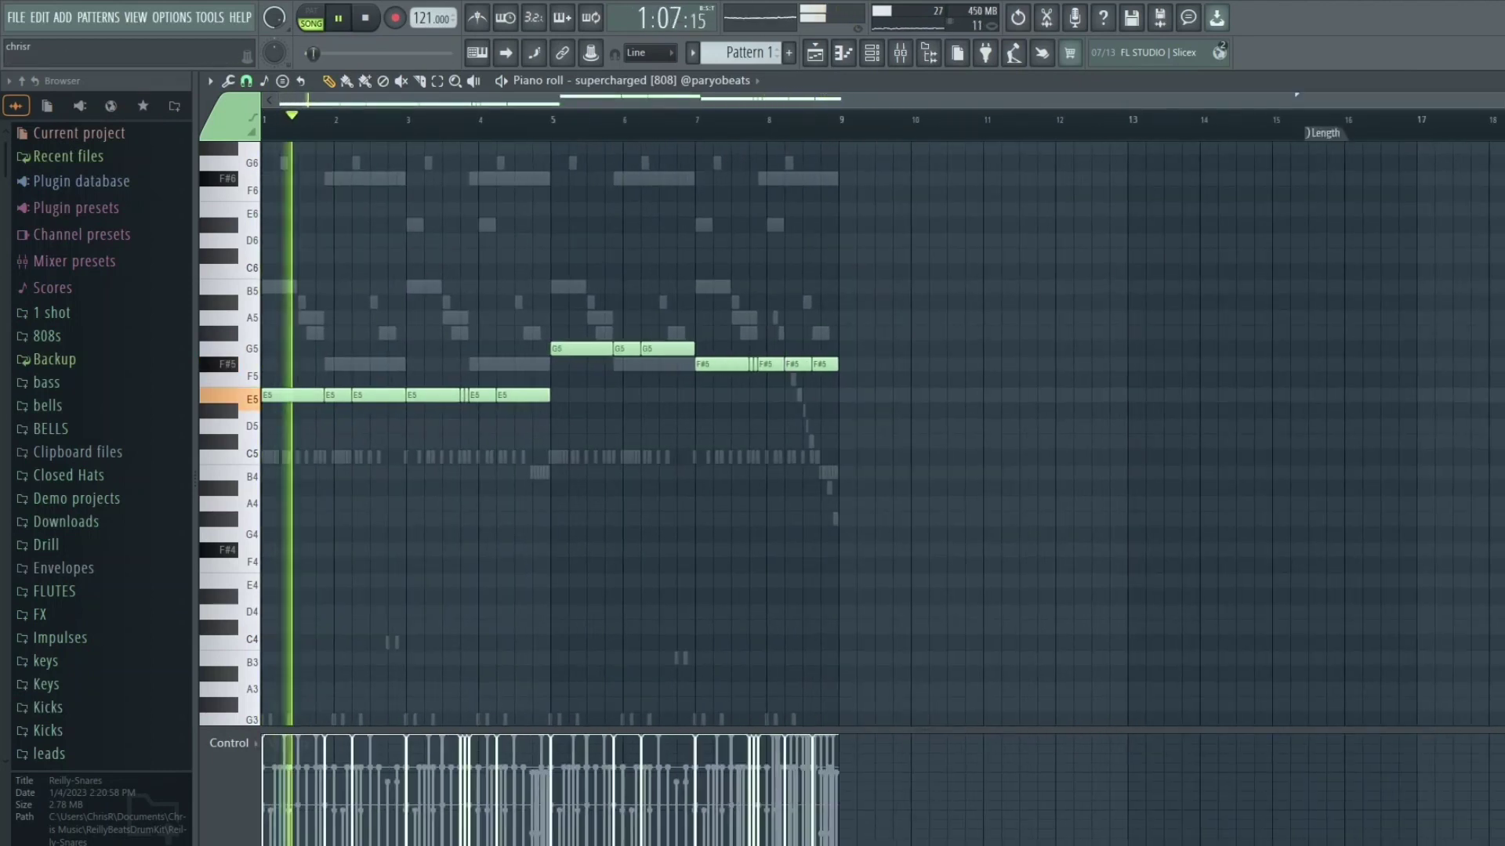
# Step: Close the 808 piano roll and bring up the master Fruity Limiter panel mid-screen
pyautogui.press('F7')
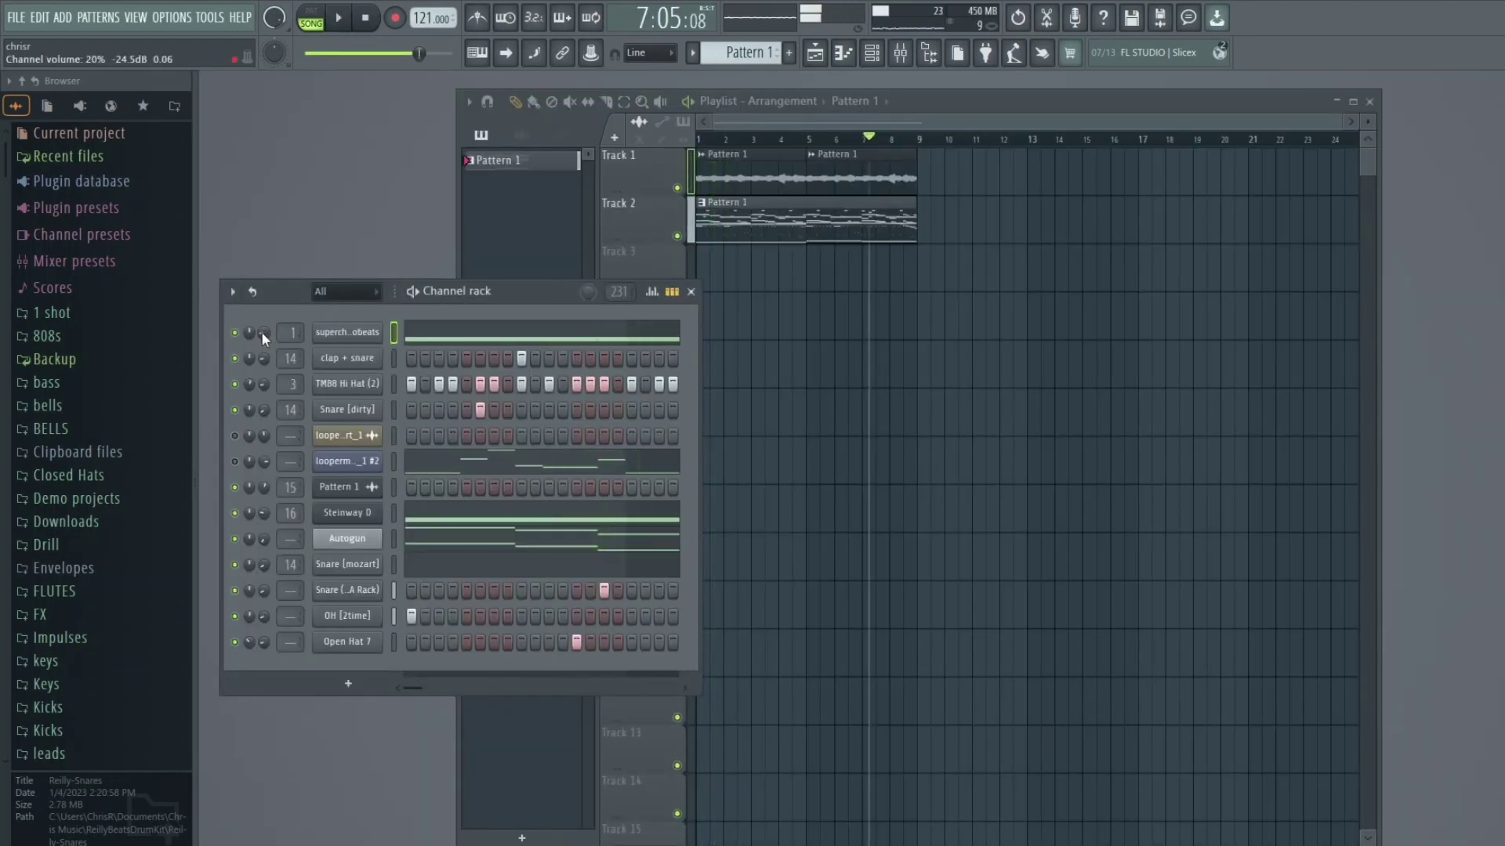
pyautogui.moveTo(791, 140); pyautogui.dragTo(242, 191)
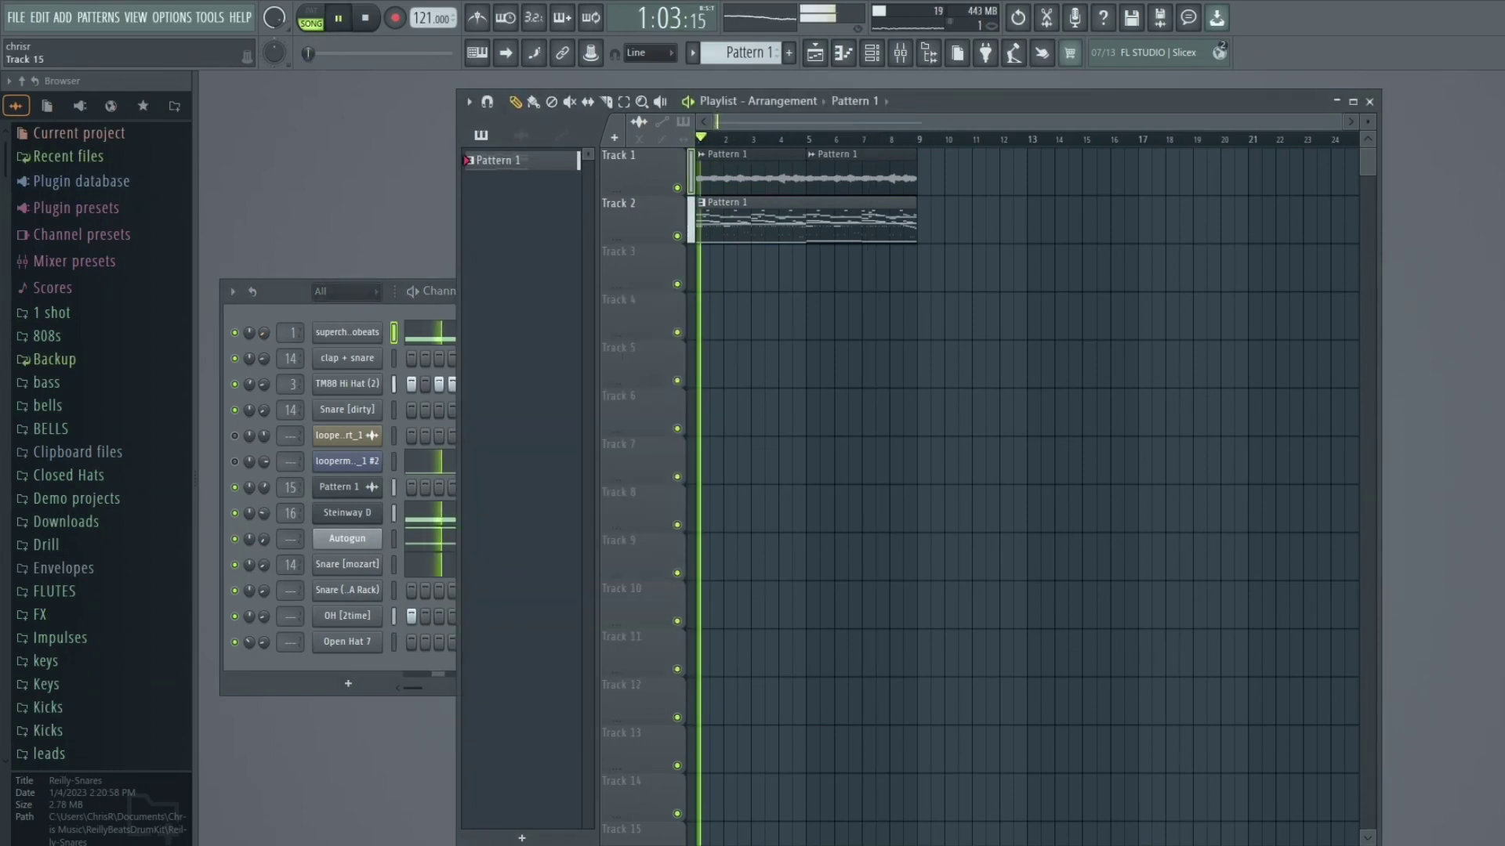
pyautogui.click(362, 336)
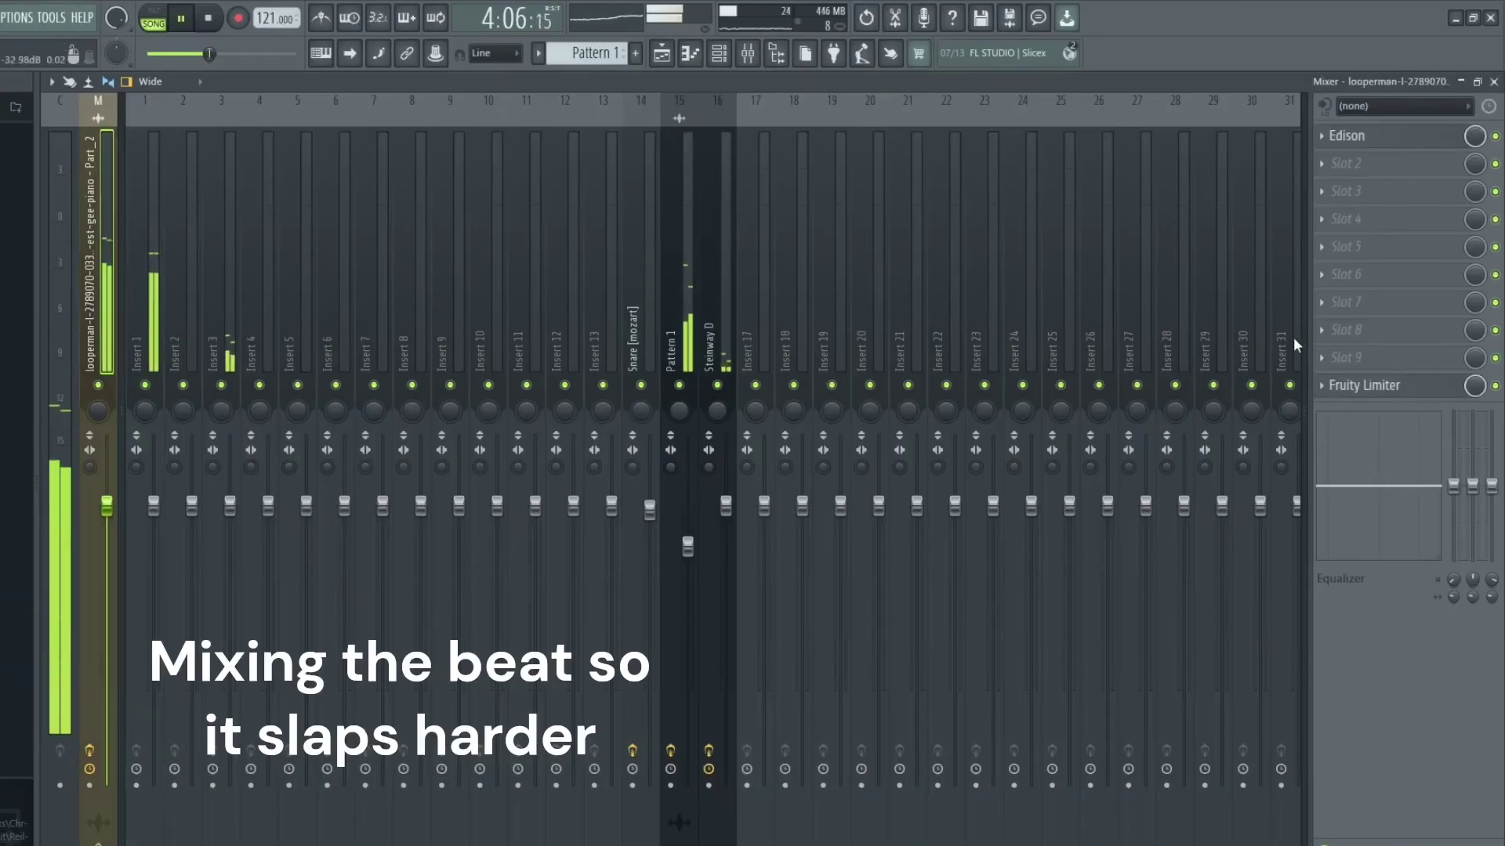
pyautogui.click(1363, 385)
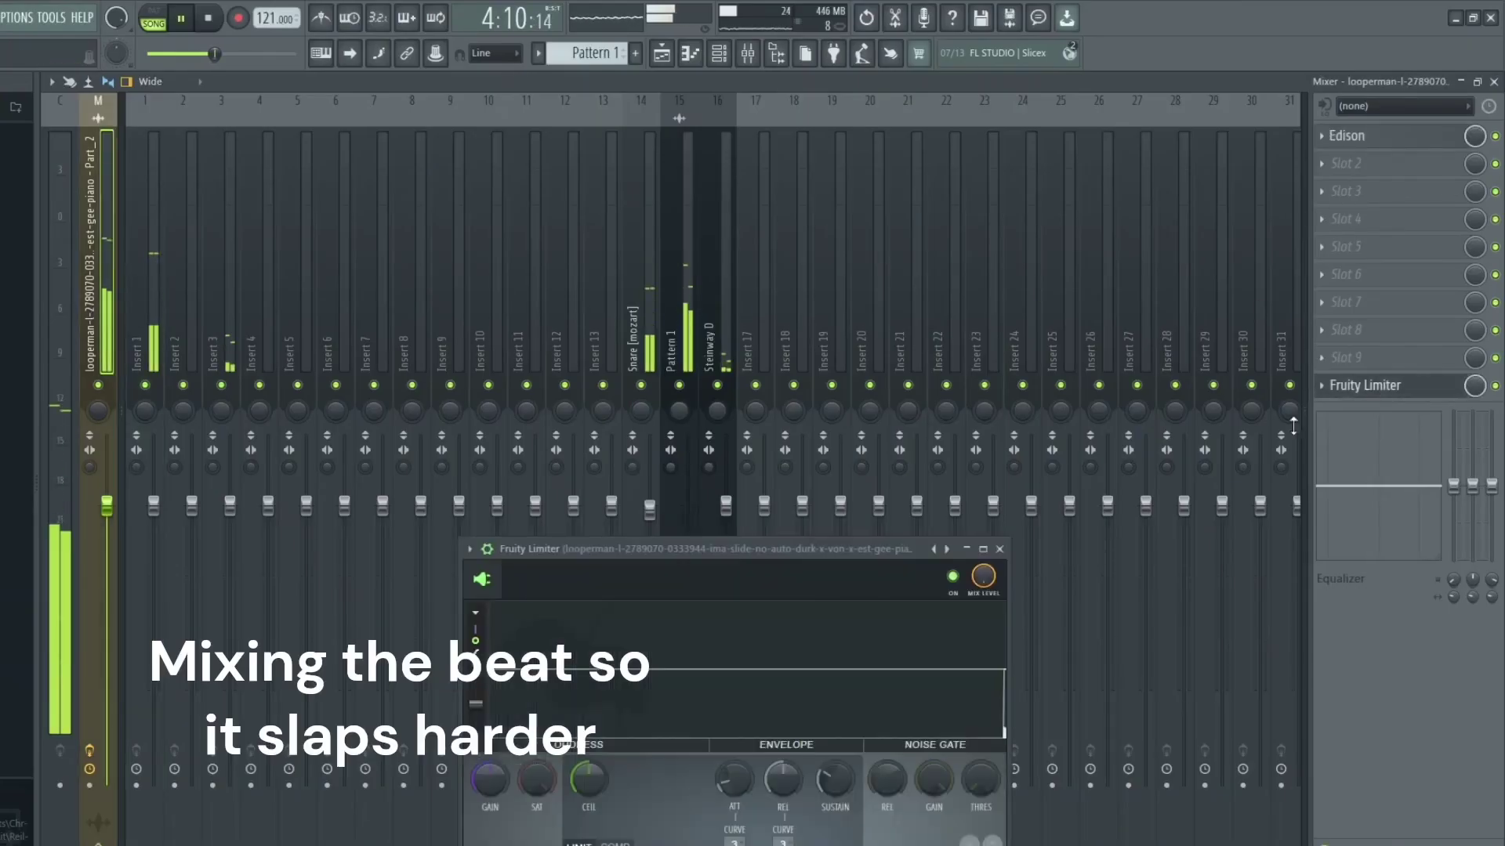
pyautogui.moveTo(783, 546); pyautogui.dragTo(733, 323)
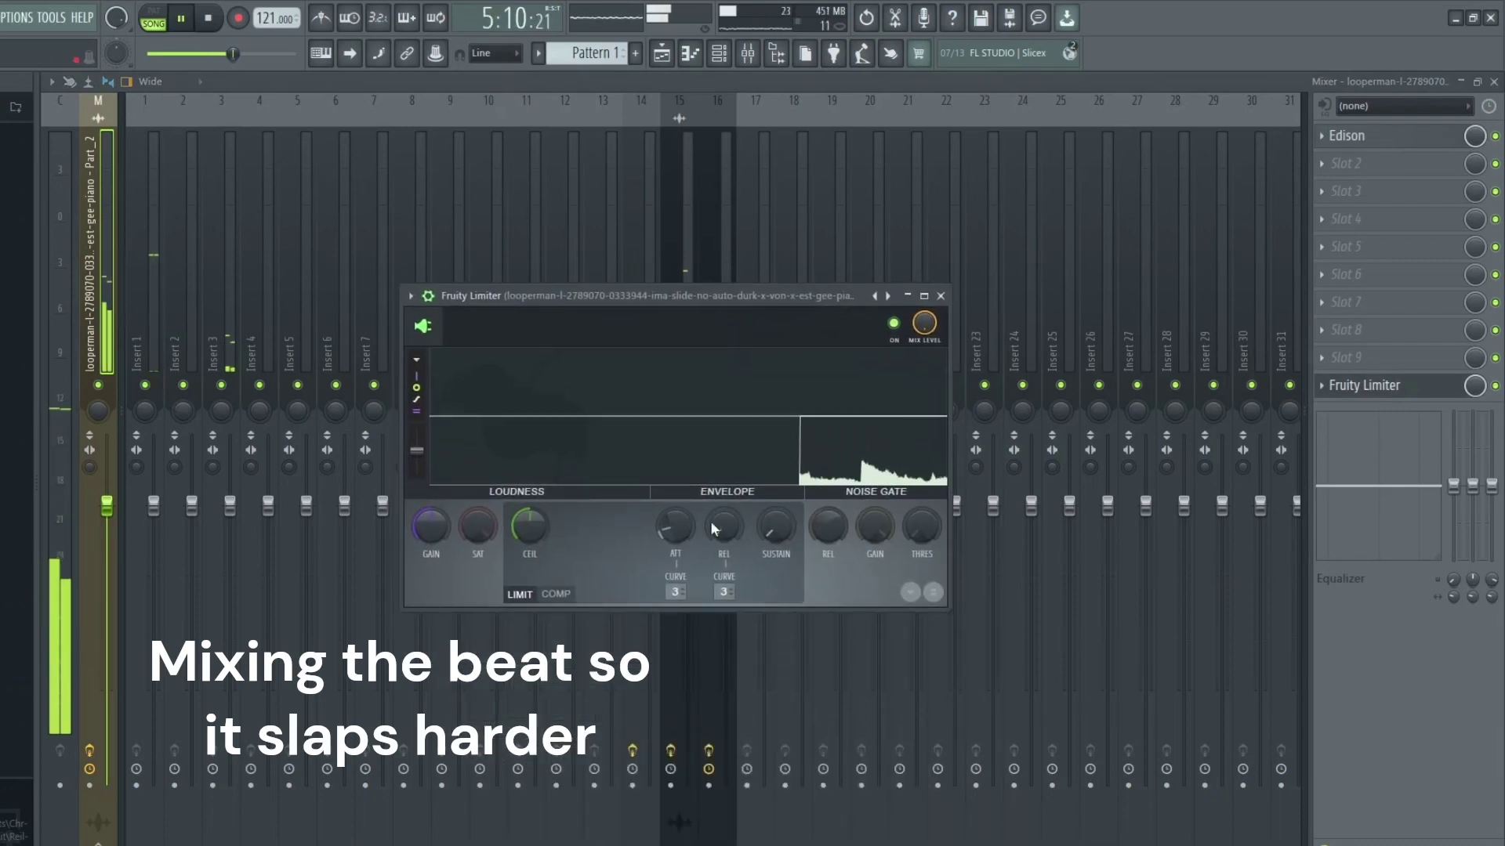
# Step: Raise the limiter's SAT saturation amount, then close the limiter and the mixer
pyautogui.moveTo(477, 527); pyautogui.dragTo(541, 556)
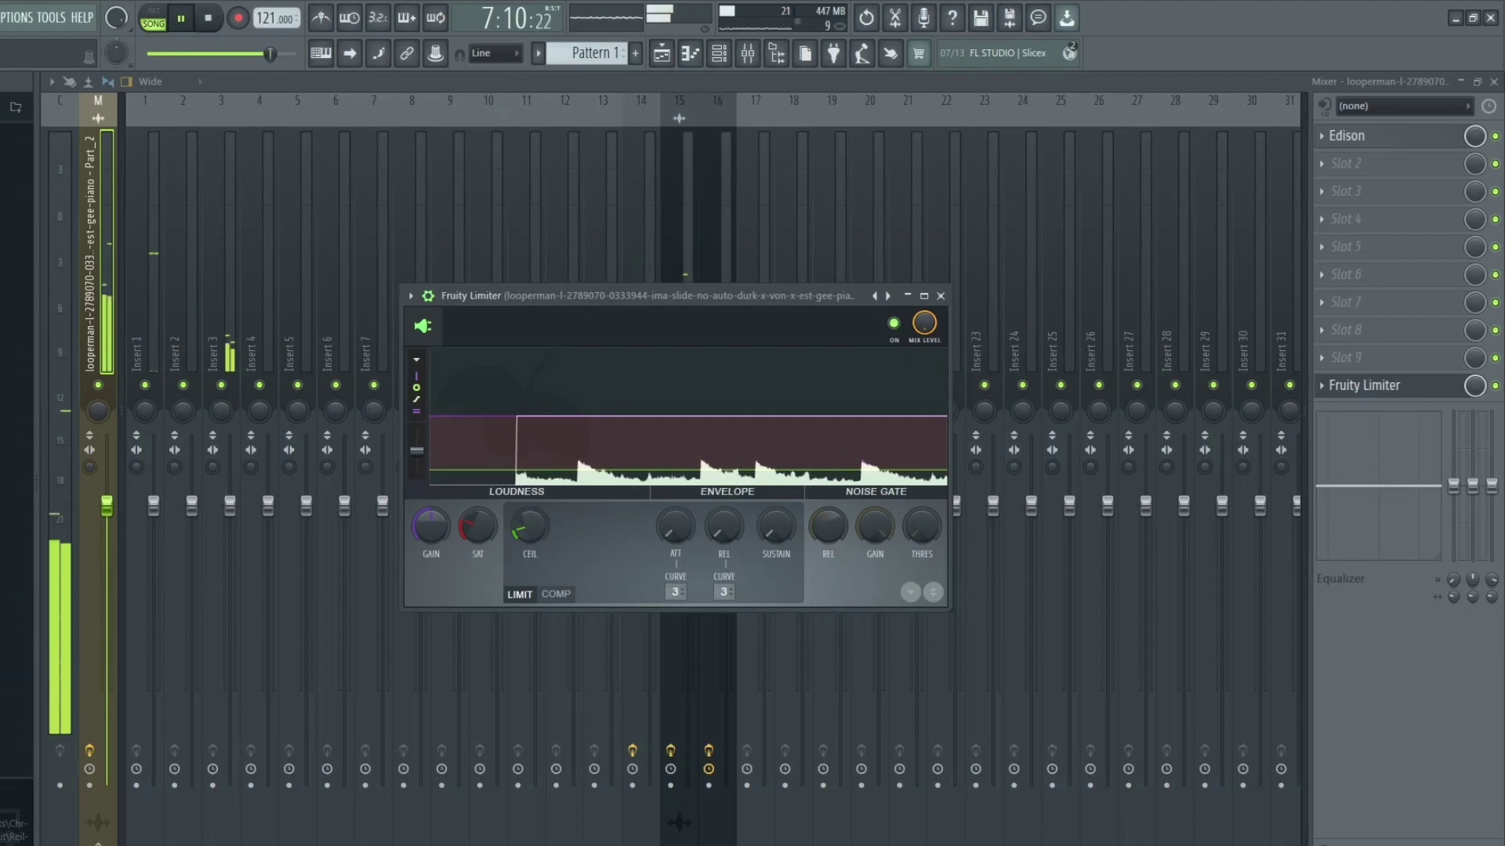
pyautogui.moveTo(692, 290); pyautogui.dragTo(669, 276)
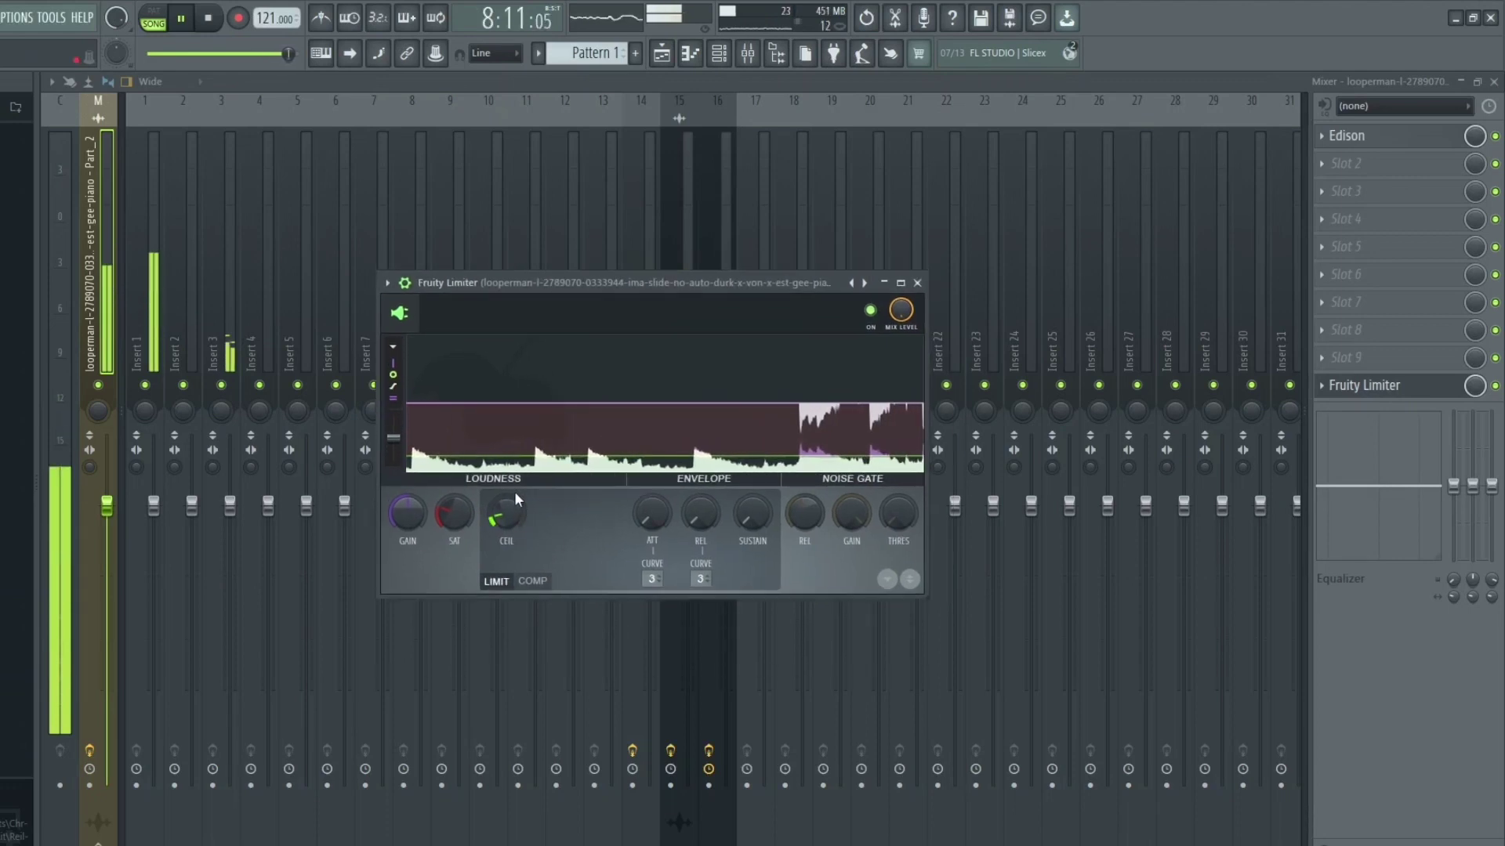
pyautogui.click(917, 282)
pyautogui.click(1371, 385)
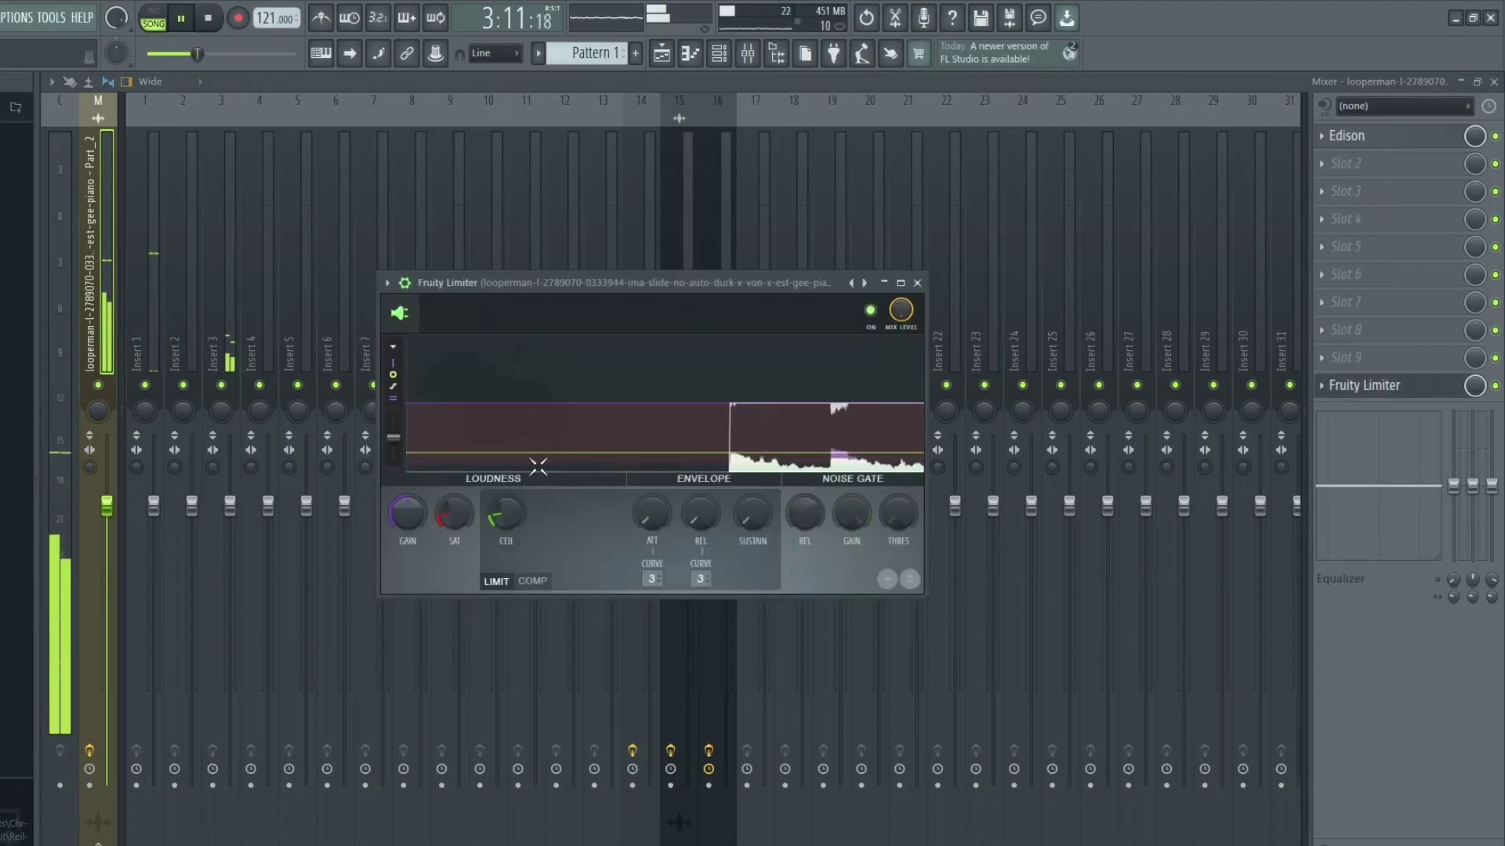
pyautogui.click(917, 282)
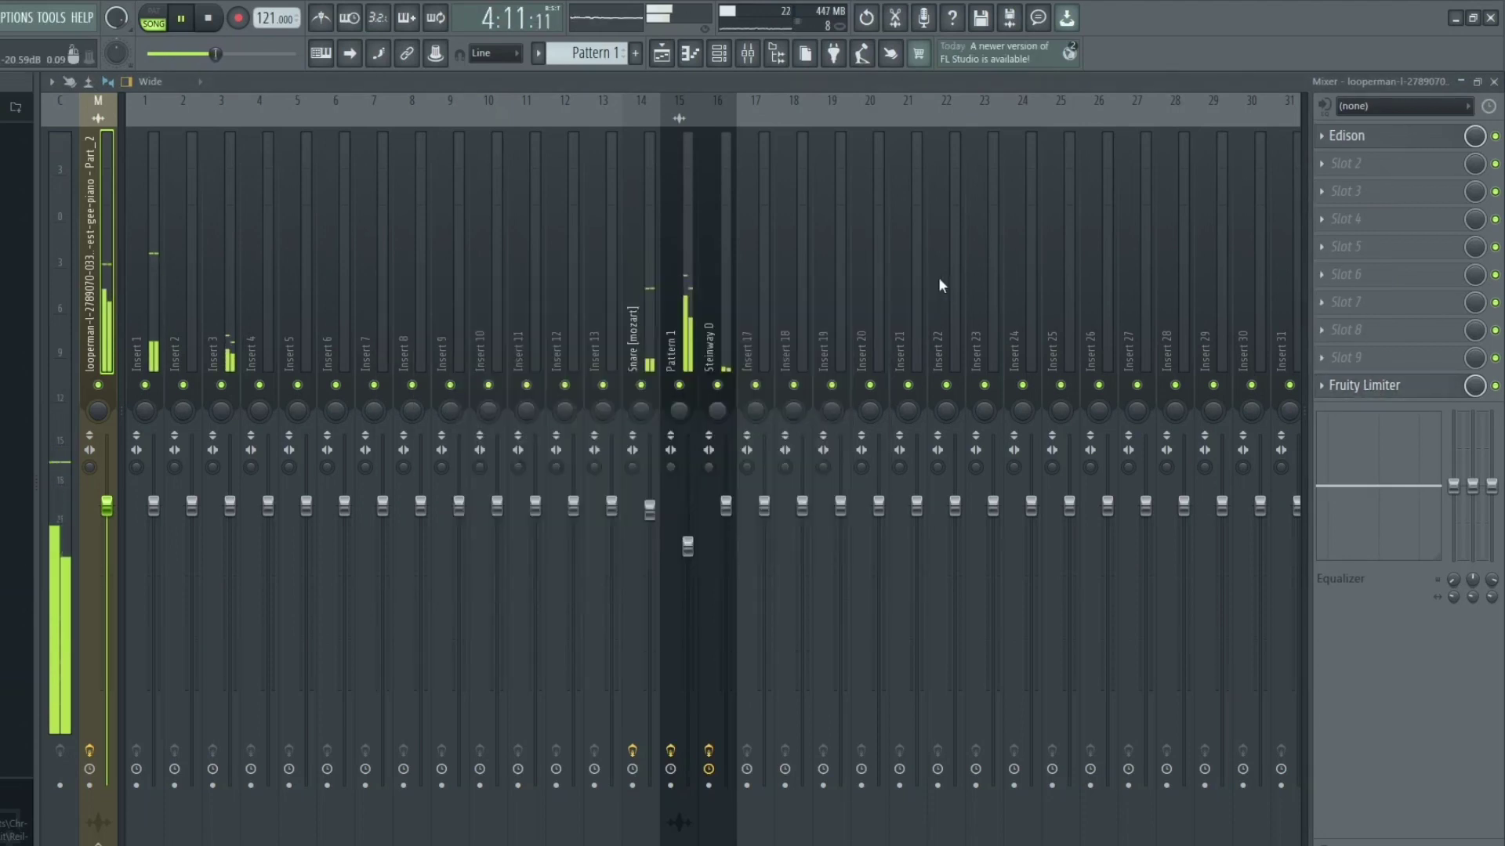
pyautogui.click(1493, 81)
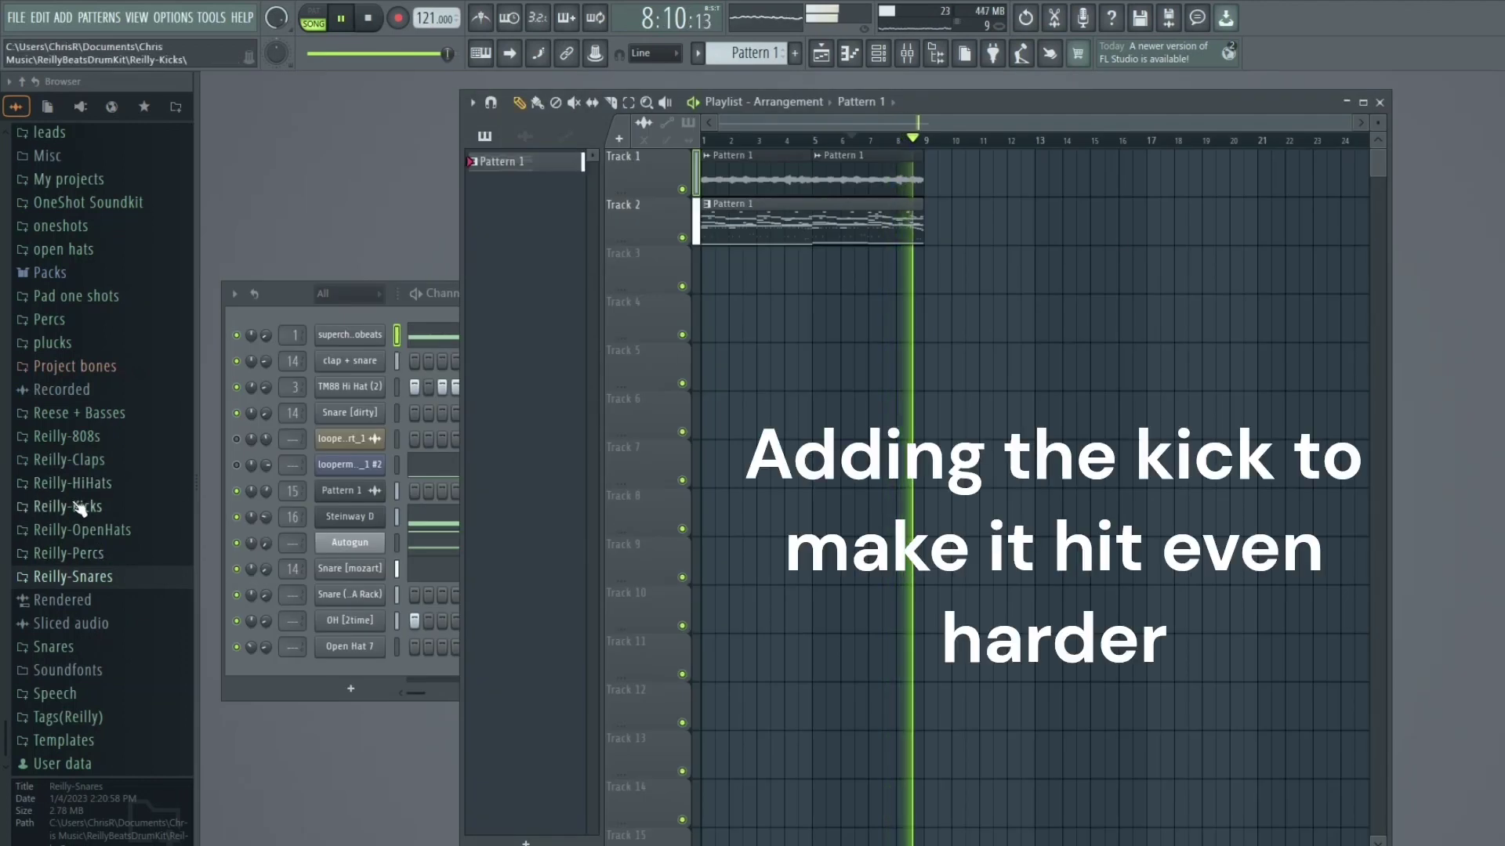
# Step: Add the 5 ( Kick ) sample from the Reilly-Kicks folder as a new channel and preview it
pyautogui.click(78, 508)
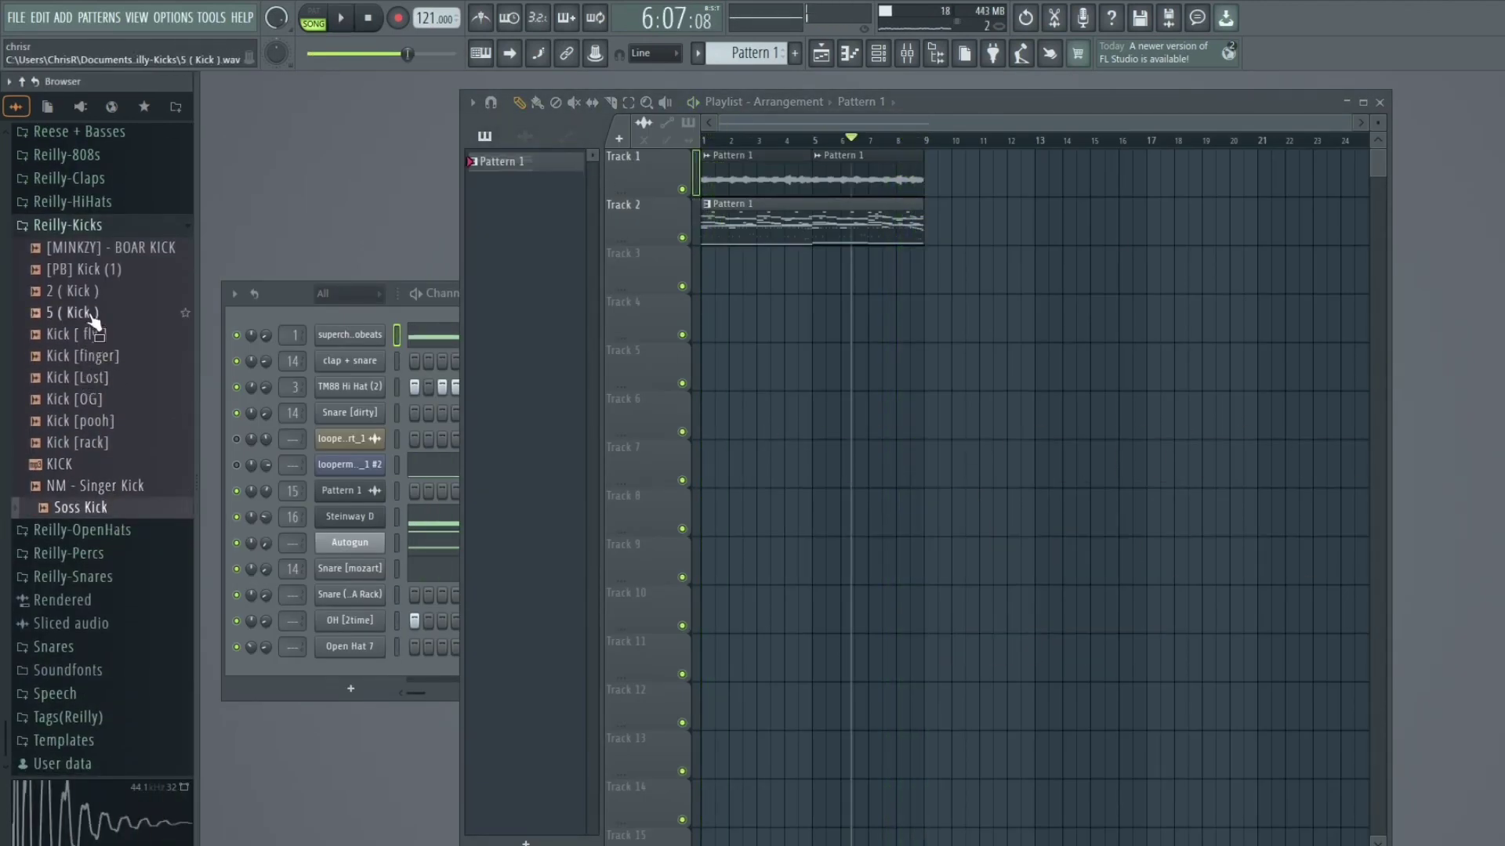
pyautogui.moveTo(91, 313); pyautogui.dragTo(414, 330)
pyautogui.click(710, 174)
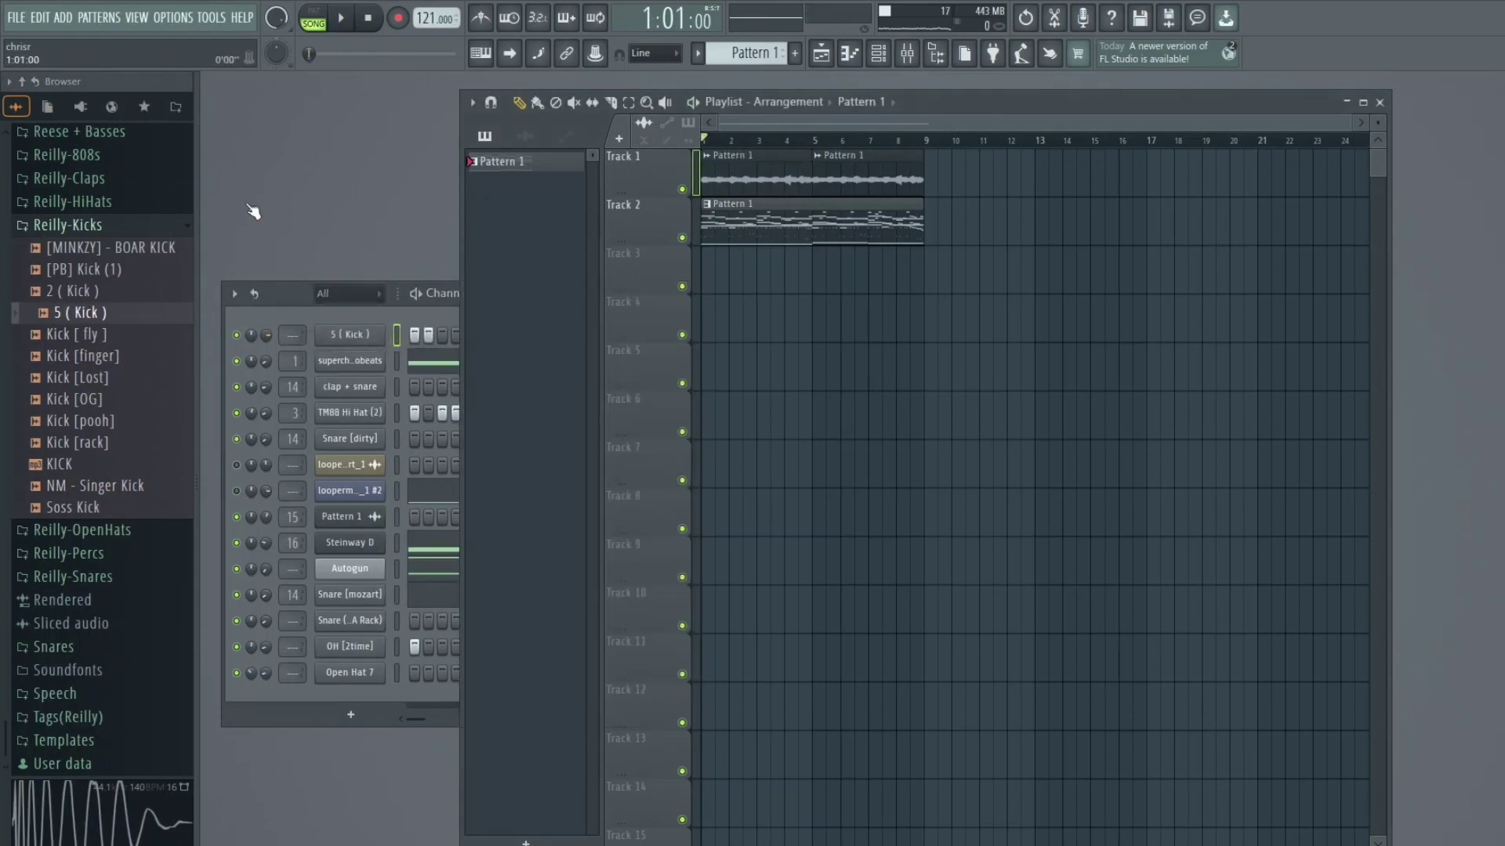
pyautogui.press('space')
pyautogui.click(378, 340)
pyautogui.press('space')
pyautogui.press('space')
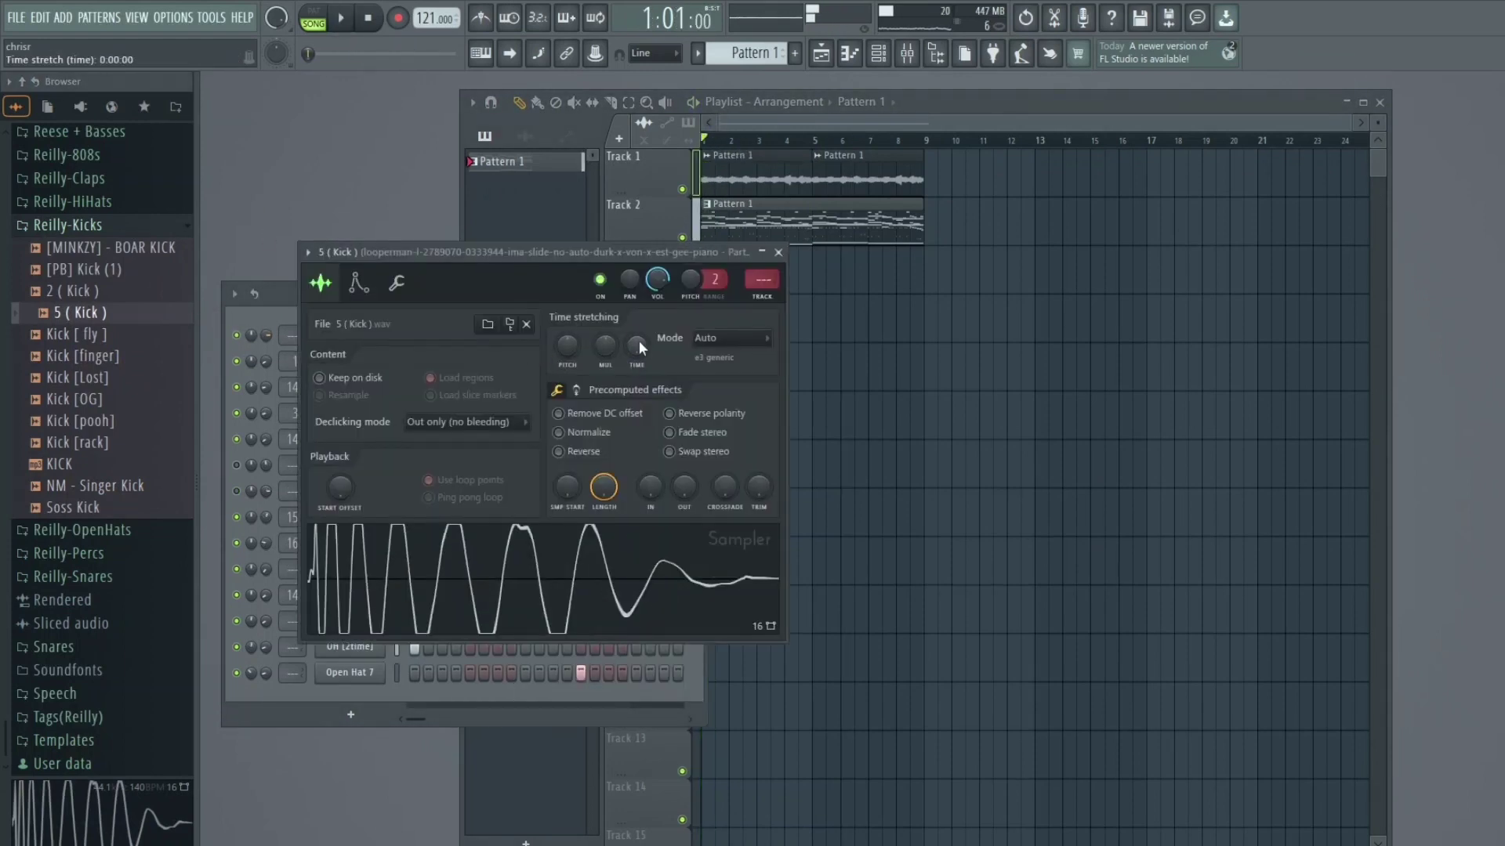
pyautogui.click(779, 252)
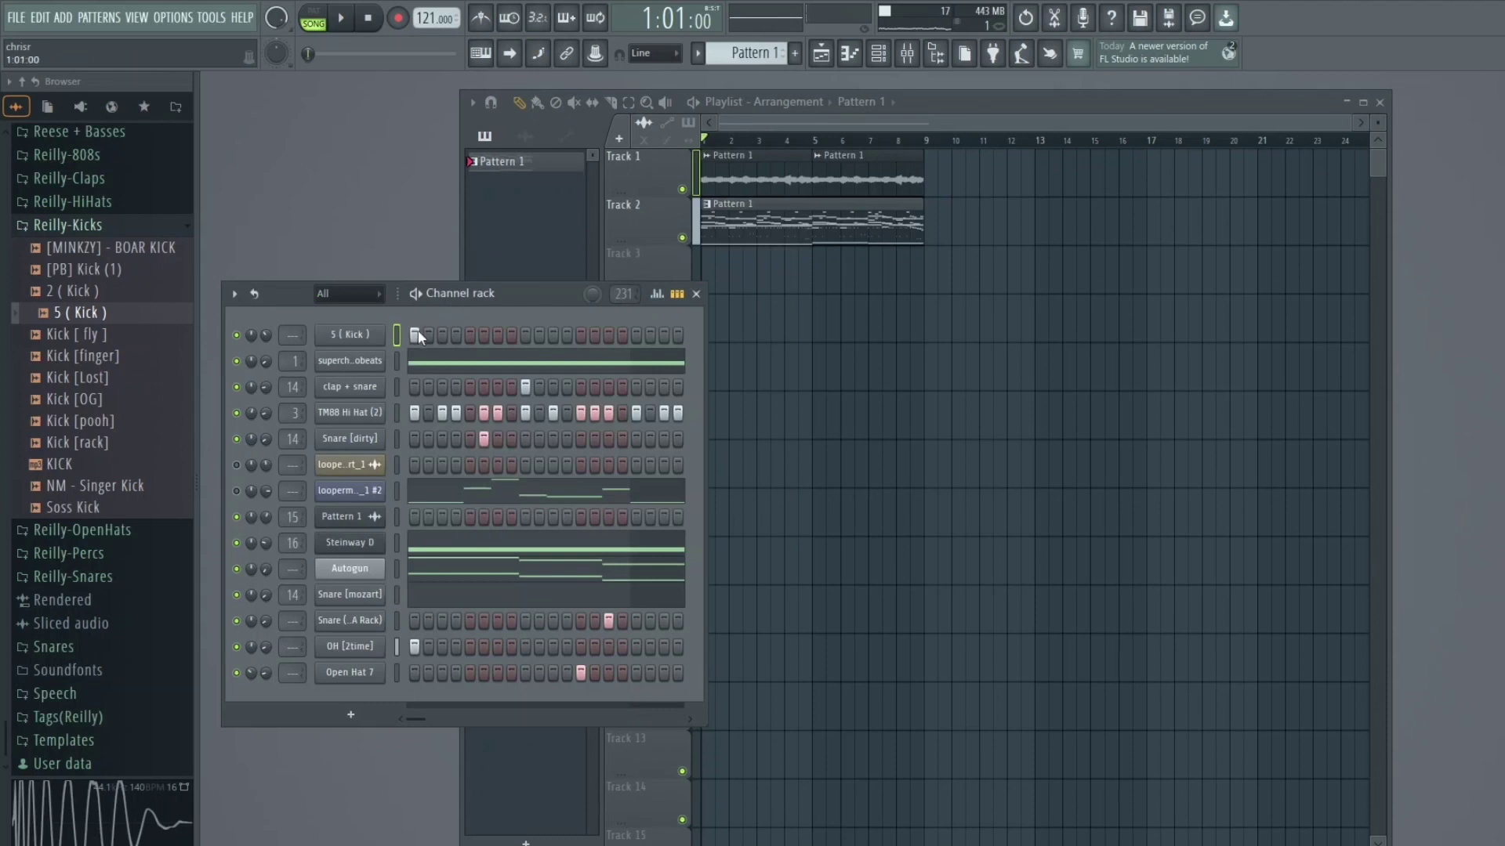
pyautogui.click(157, 228)
# Step: Close the 5 ( Kick ) sampler settings and open its pattern in the piano roll
pyautogui.scroll(10, 118, 392)
pyautogui.click(349, 335)
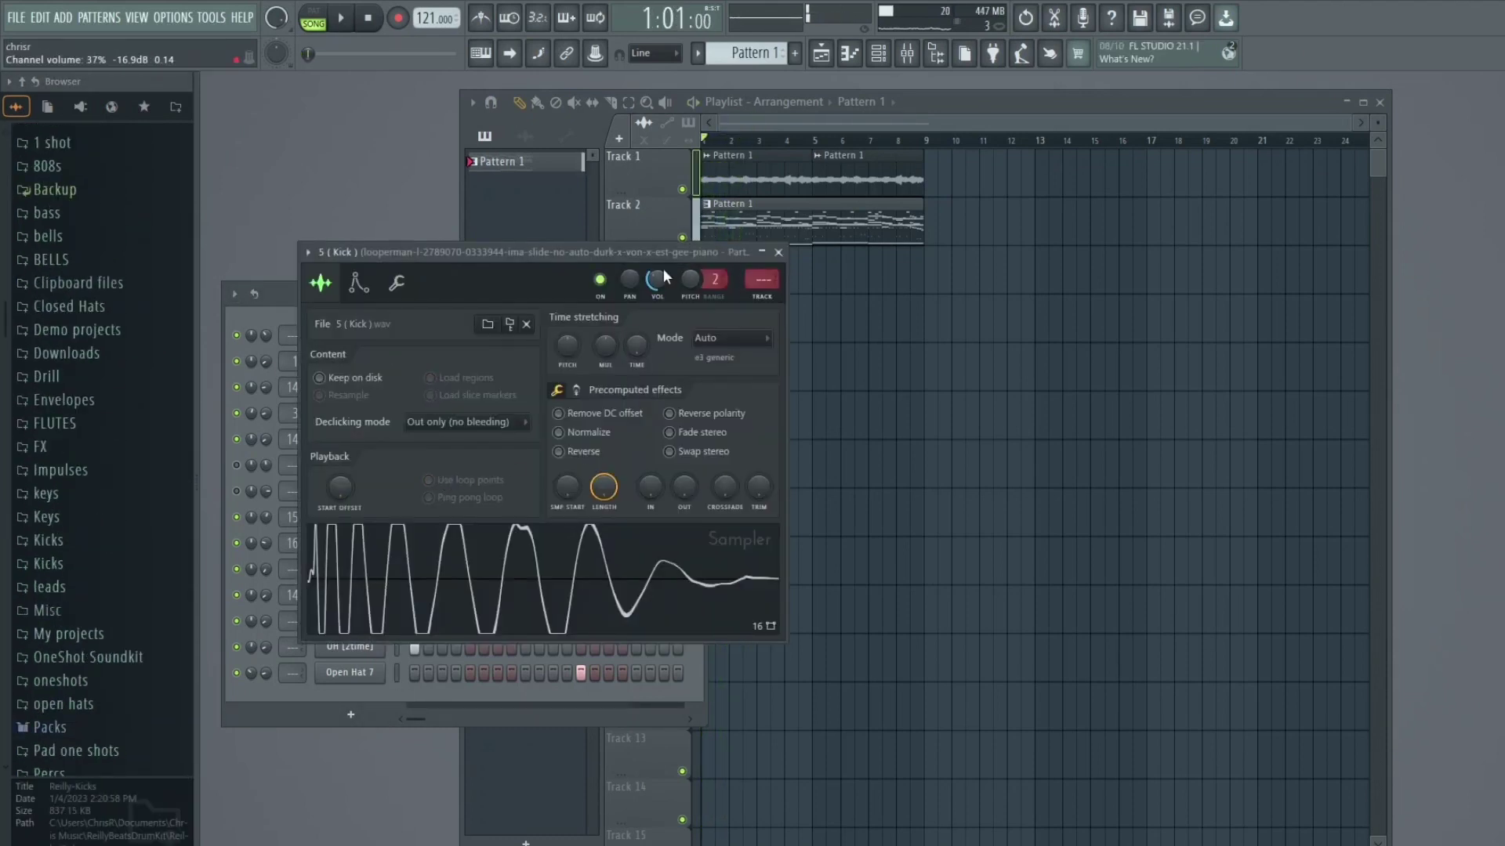
pyautogui.press('space')
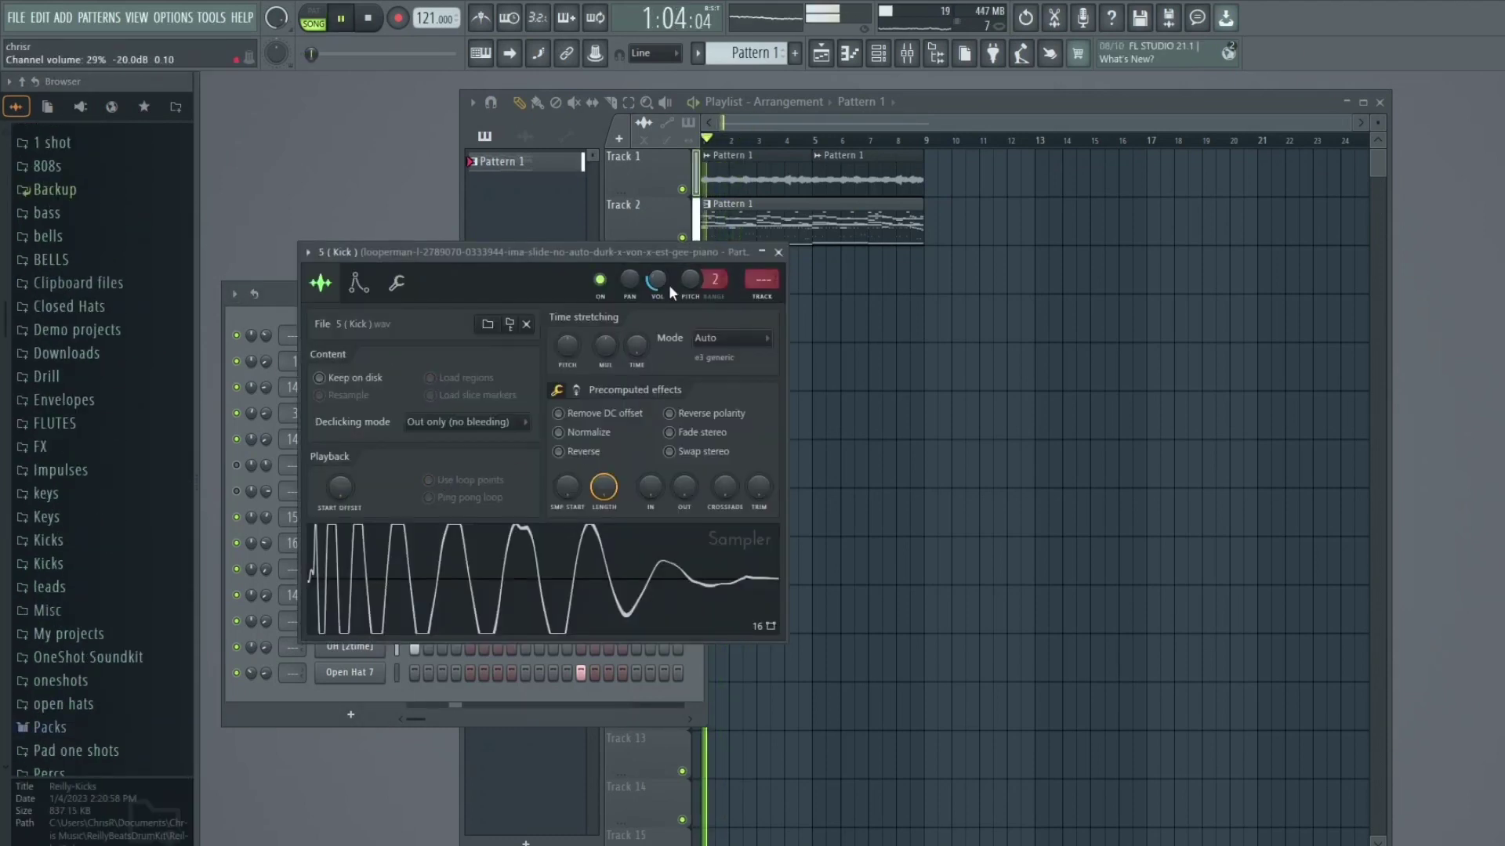
pyautogui.click(778, 253)
pyautogui.rightClick(373, 327)
pyautogui.click(404, 332)
pyautogui.press('space')
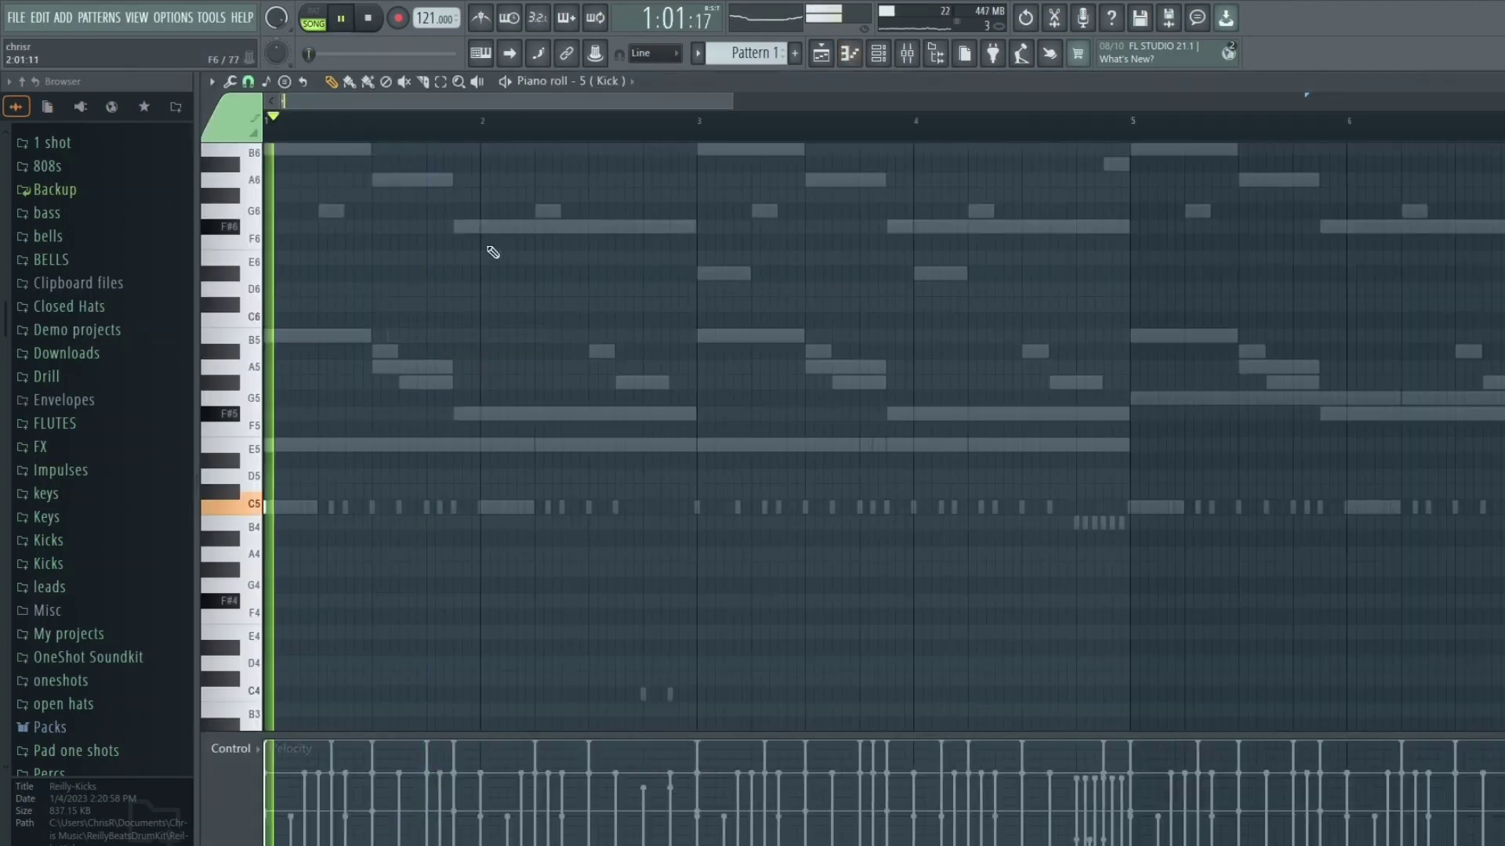
# Step: Place a C5 kick in bar 2 and duplicate the two-bar kick pattern through bar 8 with Ctrl+B
pyautogui.scroll(-4, 492, 290)
pyautogui.click(539, 322)
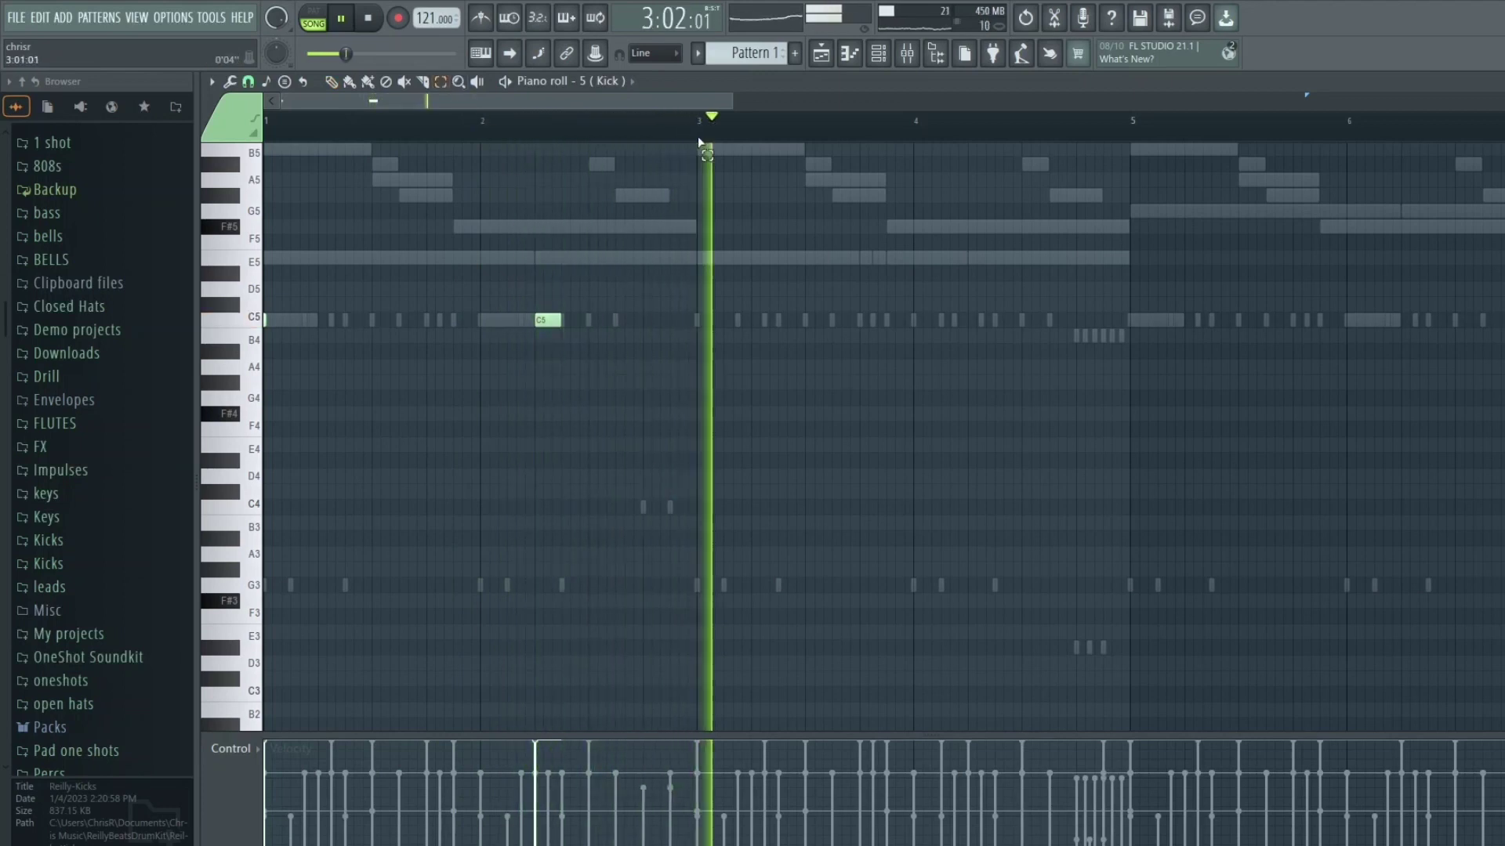
pyautogui.moveTo(698, 139); pyautogui.dragTo(72, 176)
pyautogui.scroll(-3, 831, 282)
pyautogui.hotkey('ctrl', 'b')
pyautogui.hotkey('ctrl', 'b')
pyautogui.hotkey('ctrl', 'b')
pyautogui.hotkey('ctrl', 'b')
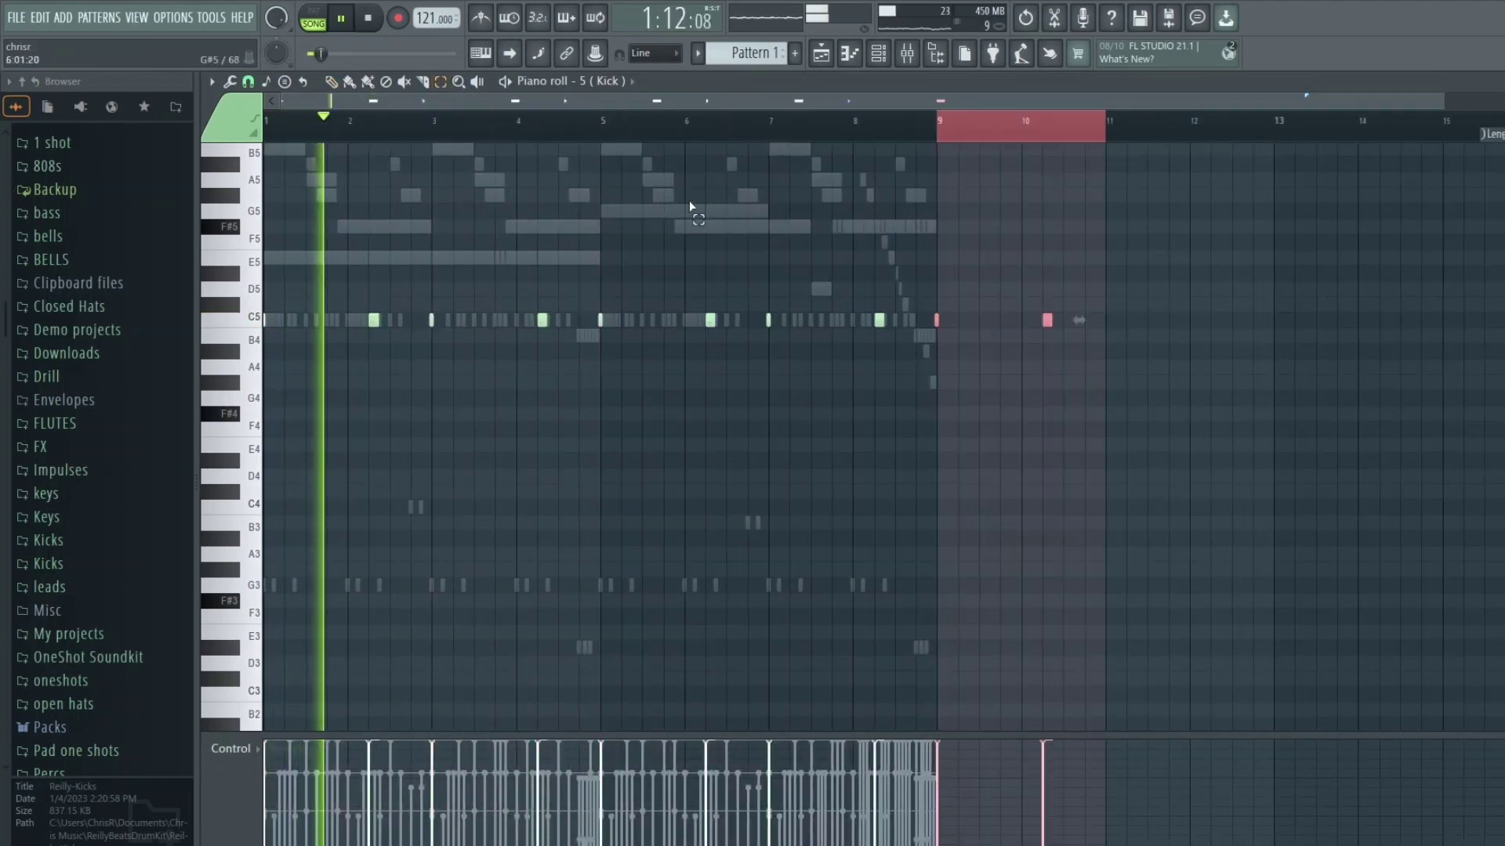
pyautogui.press('Delete')
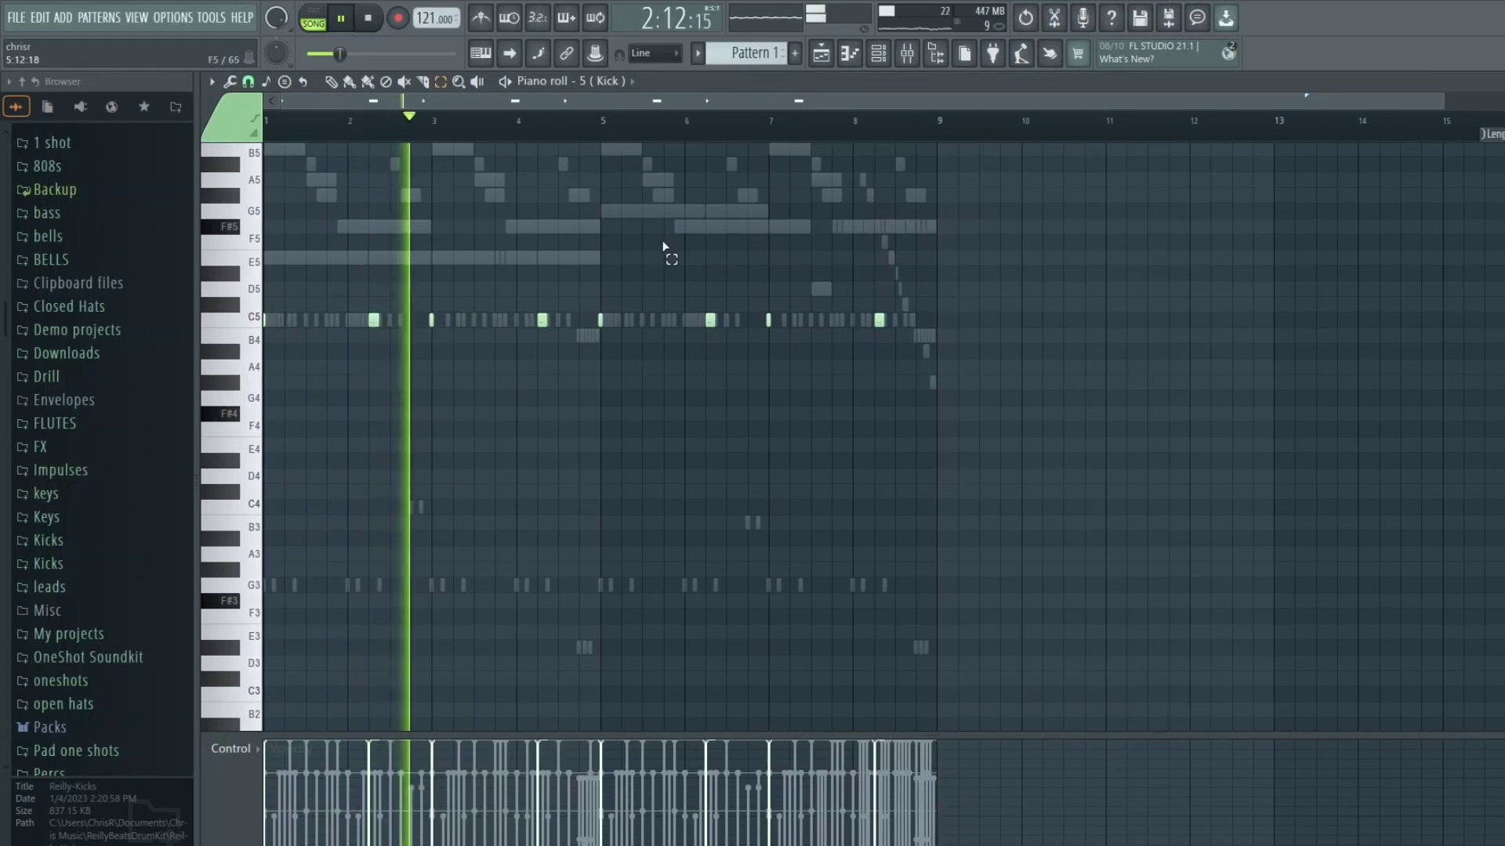
# Step: Add an extra C5 kick near the end and replay from bar 7
pyautogui.scroll(2, 663, 248)
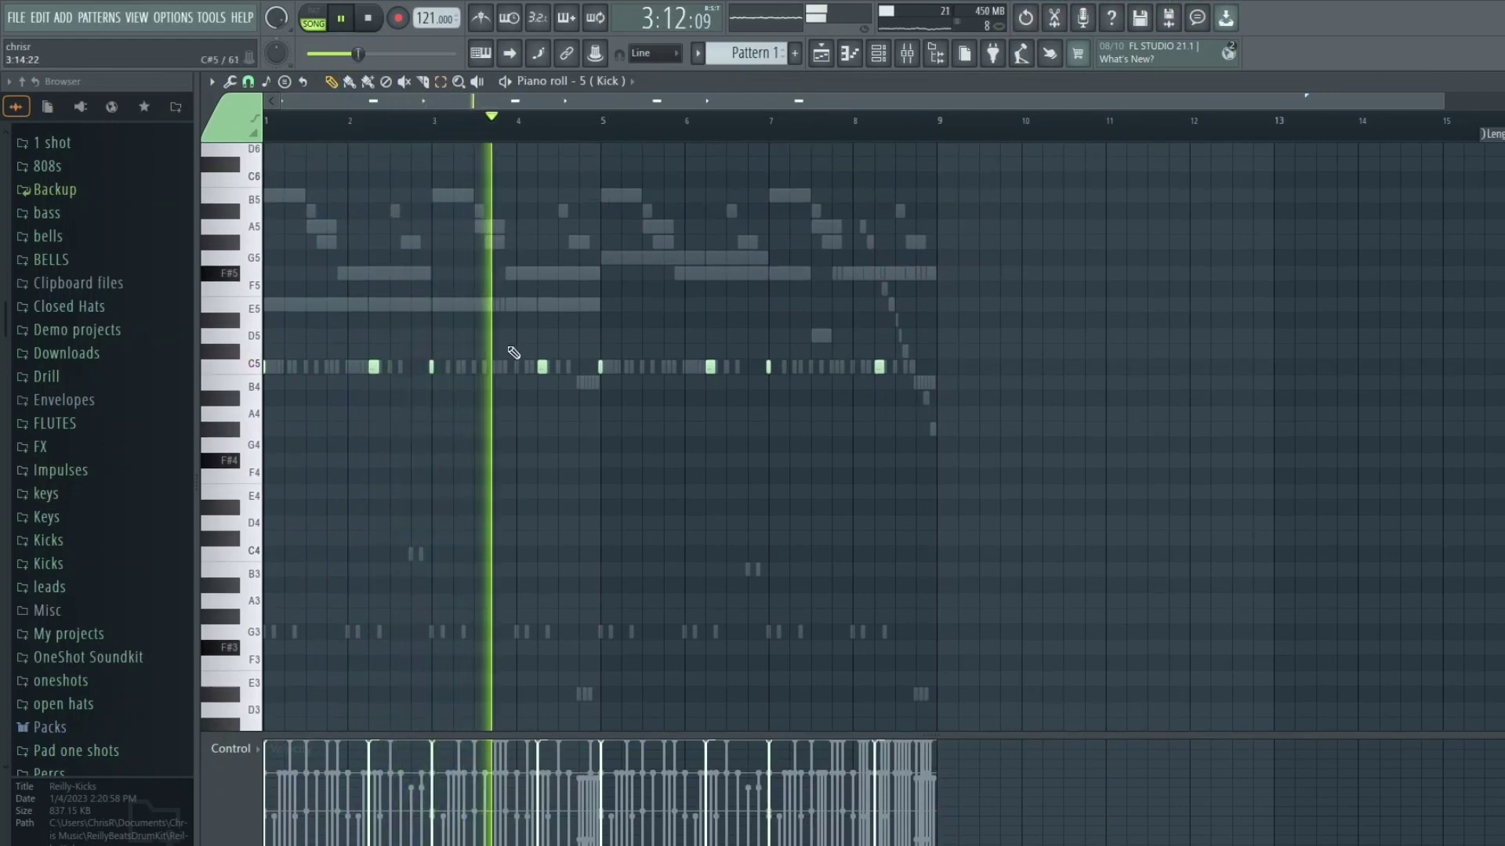
pyautogui.scroll(5, 502, 351)
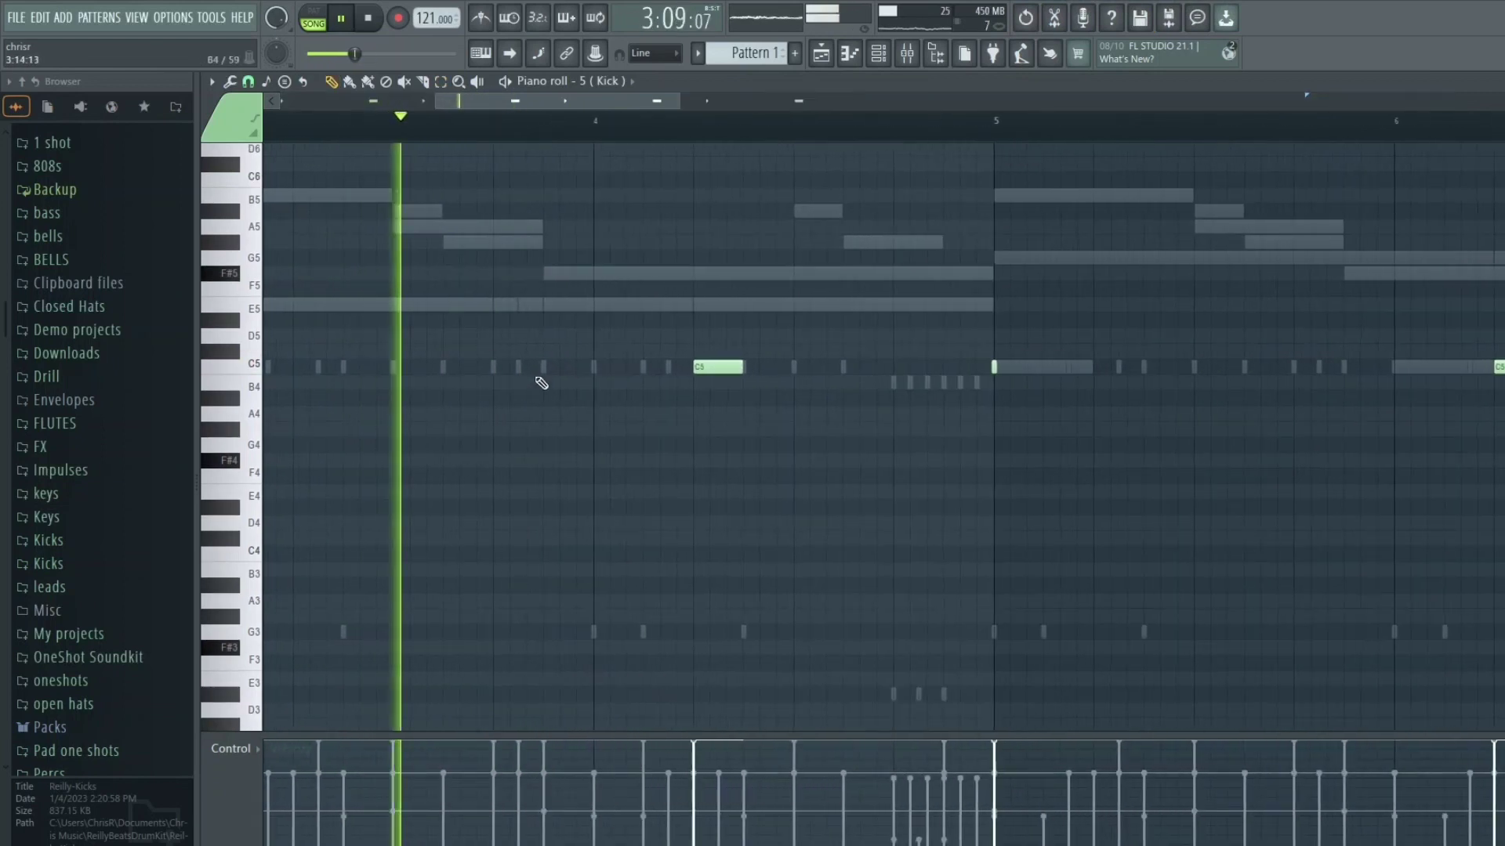
pyautogui.scroll(-5, 705, 290)
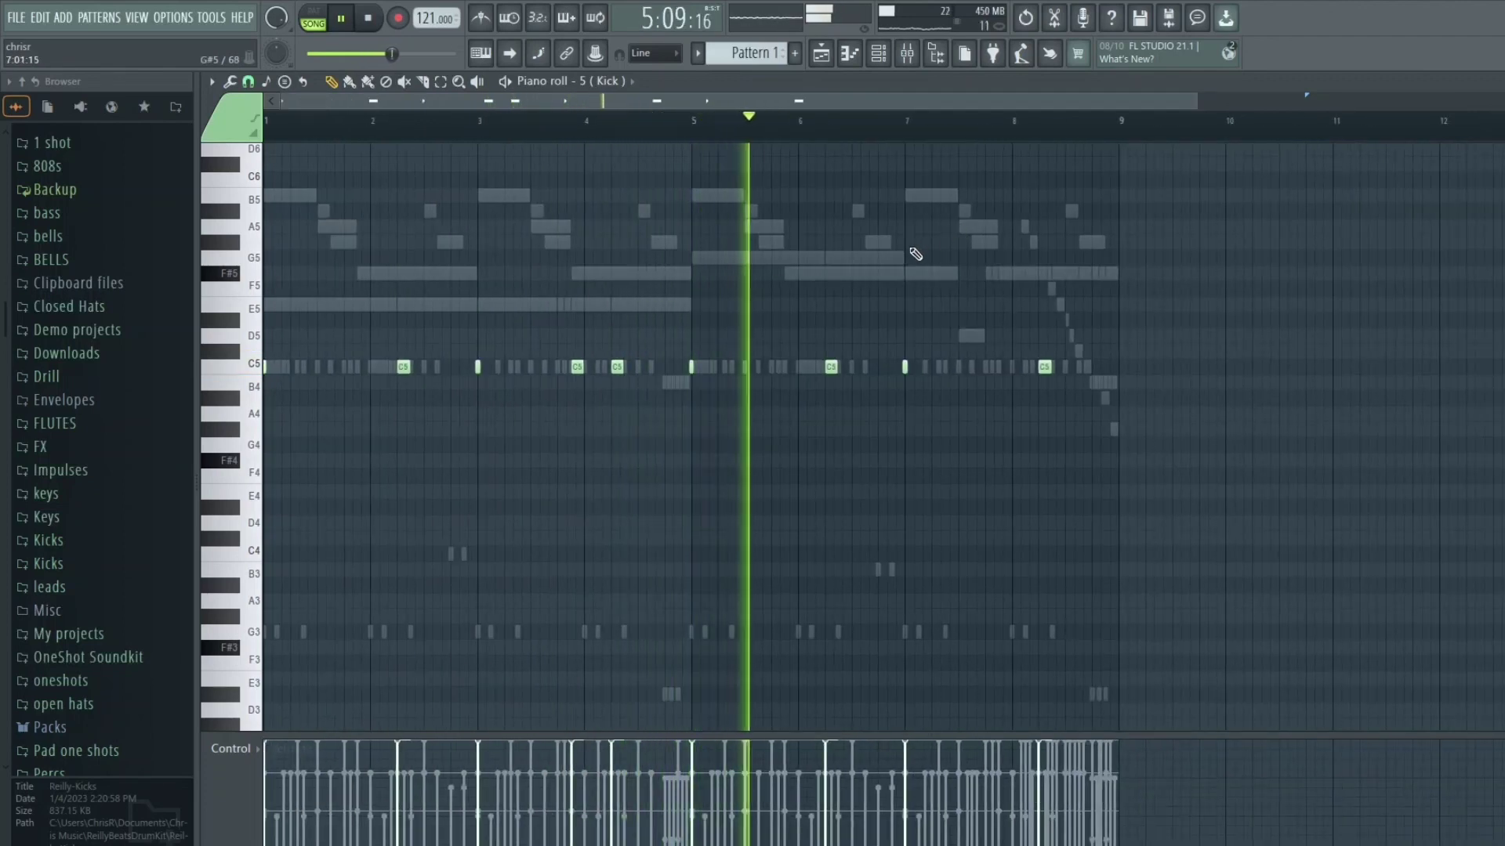
pyautogui.scroll(-2, 980, 286)
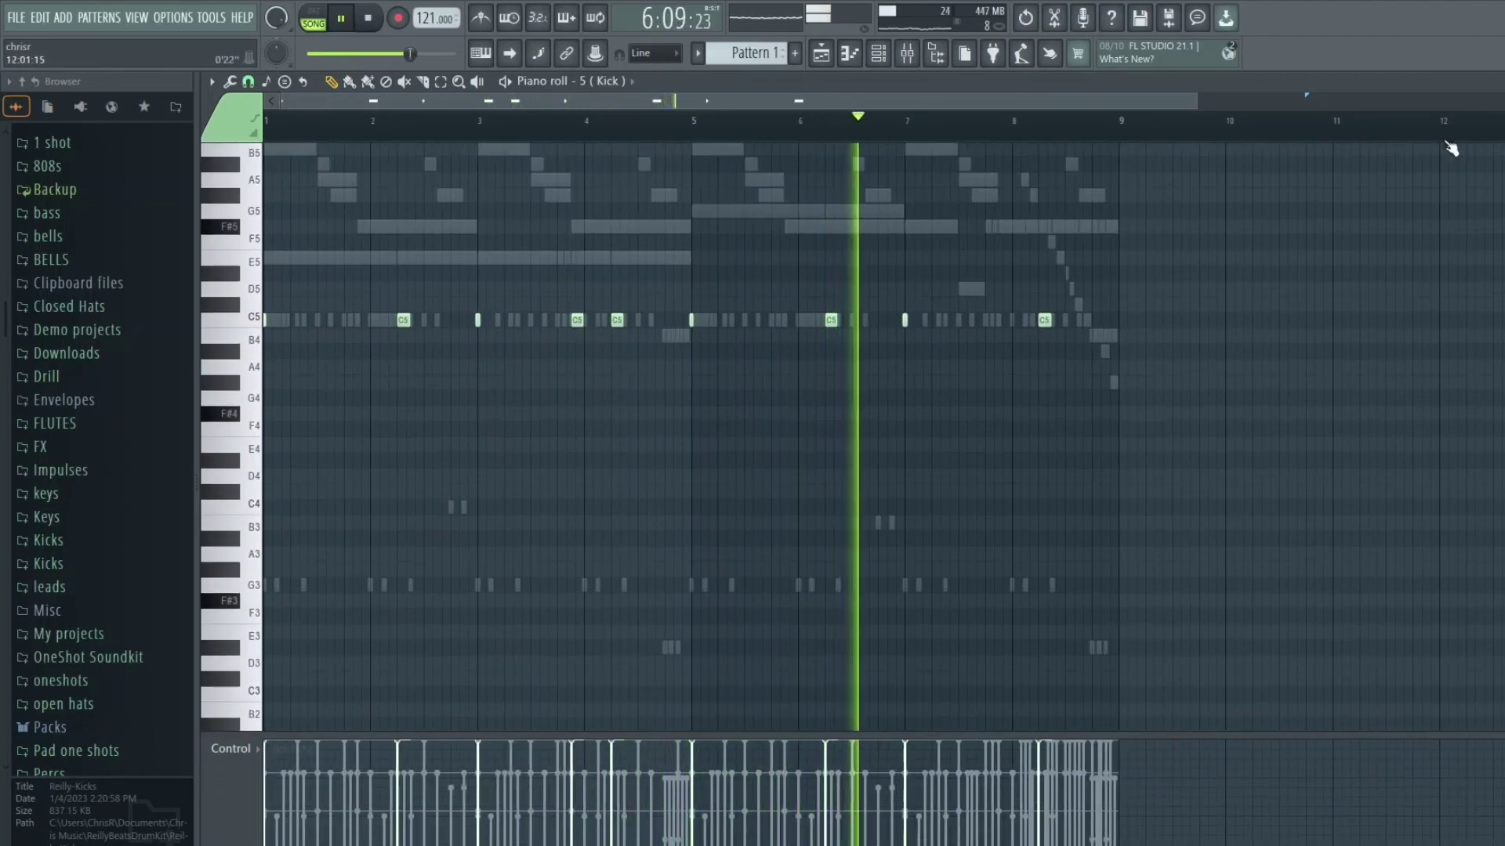
pyautogui.scroll(4, 1058, 333)
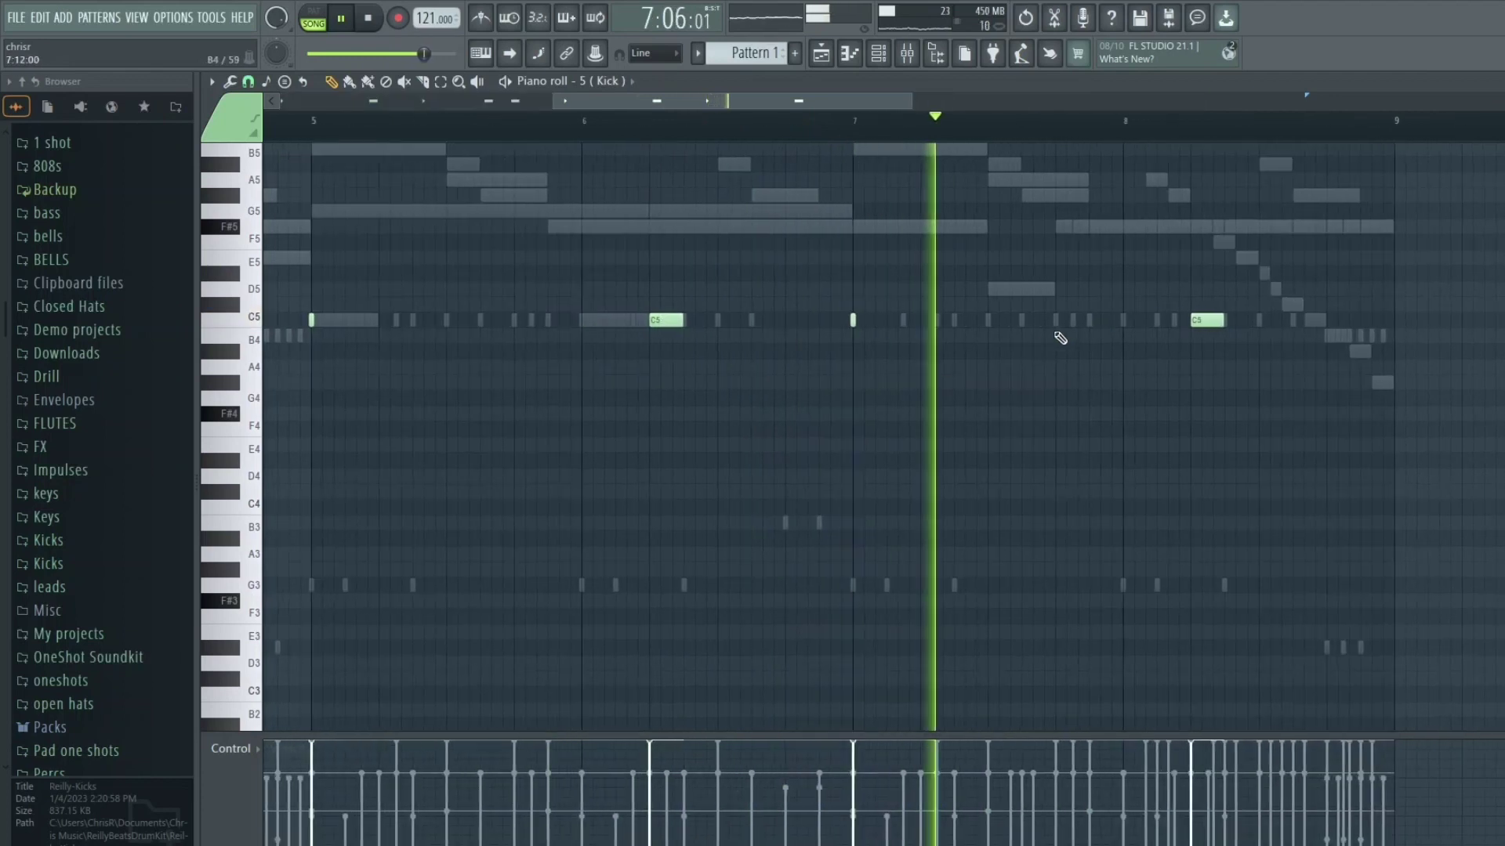
pyautogui.click(1098, 320)
pyautogui.scroll(-4, 1115, 273)
pyautogui.click(924, 121)
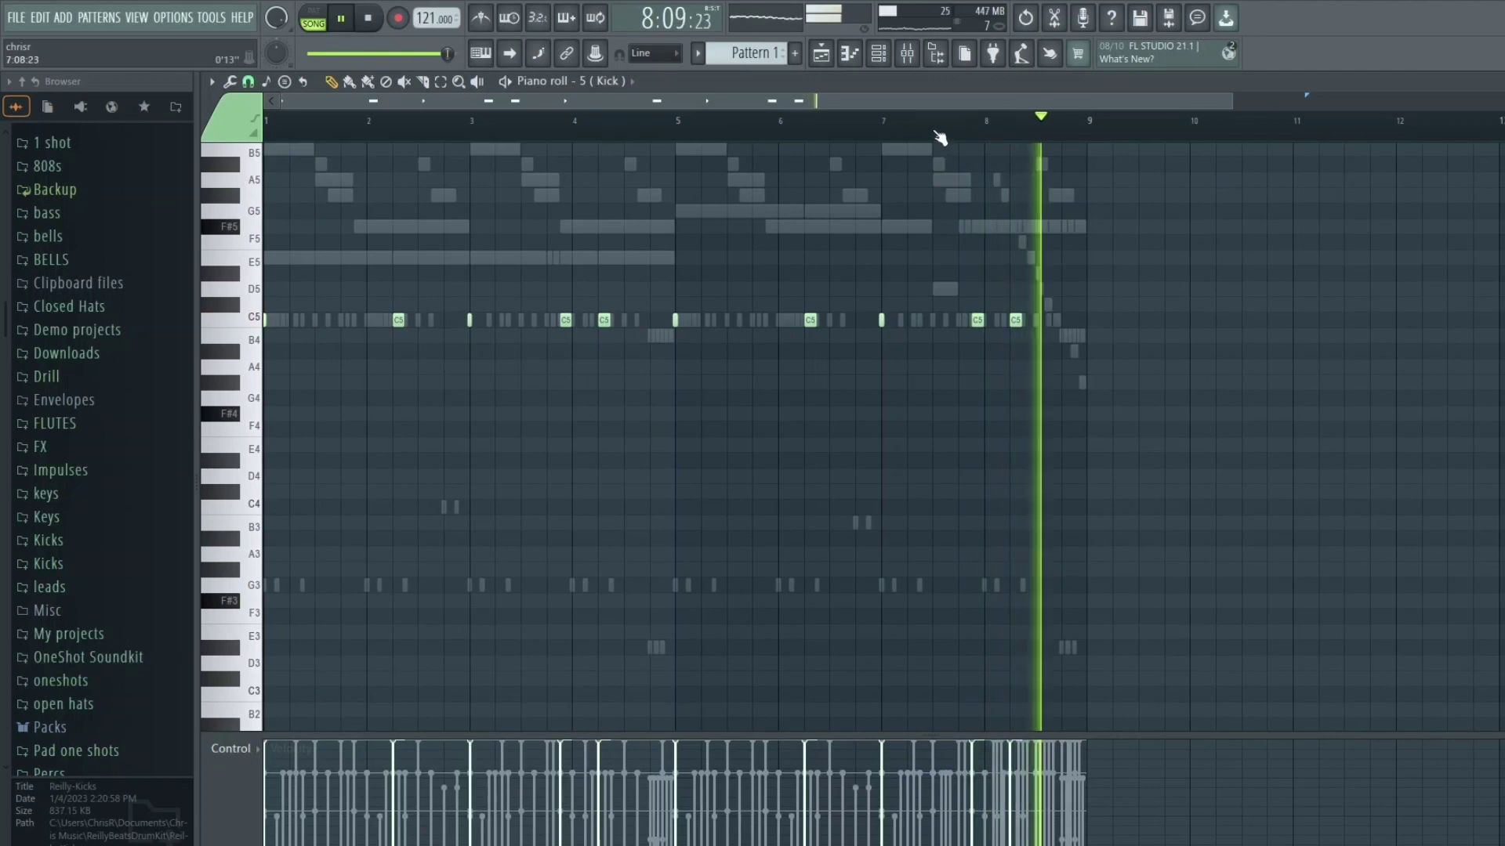
pyautogui.click(896, 125)
pyautogui.scroll(4, 1018, 313)
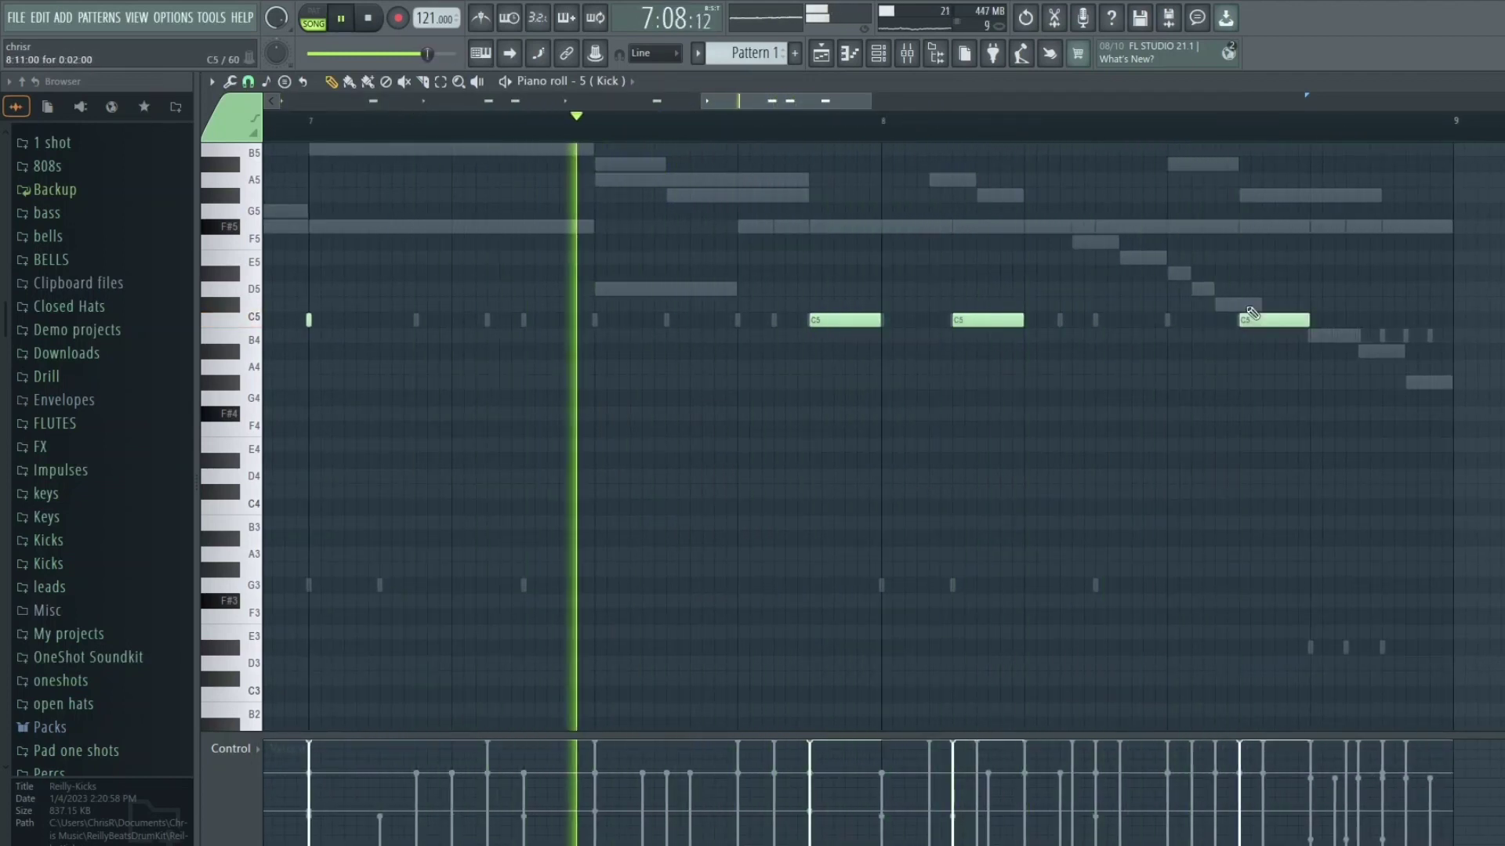
pyautogui.scroll(-5, 1261, 298)
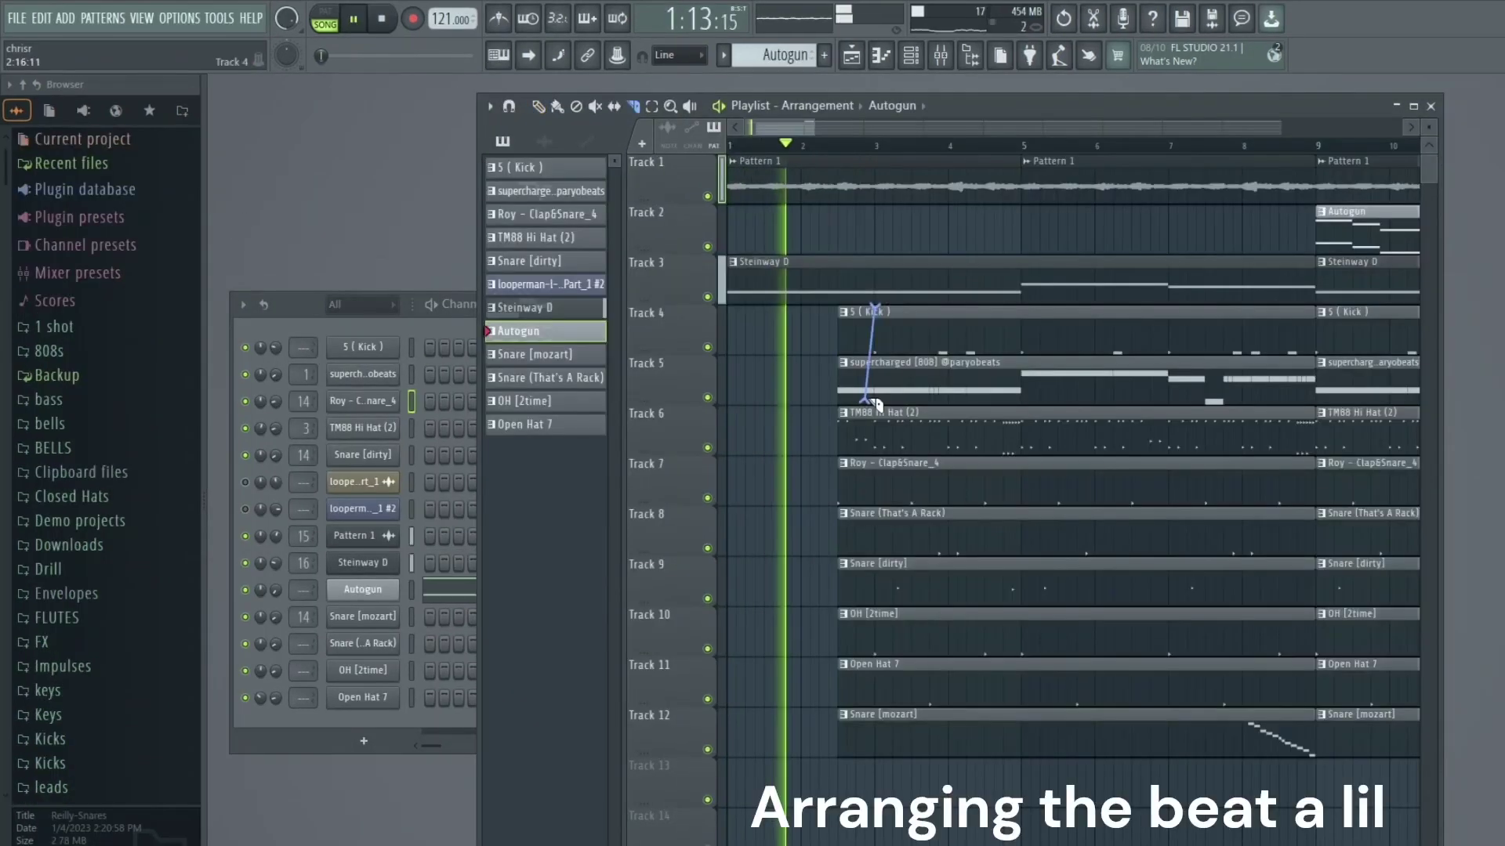
# Step: Slice and delete the intro Kick and 808 clips, plus the Kick clip near bar 3
pyautogui.moveTo(875, 404); pyautogui.dragTo(882, 407)
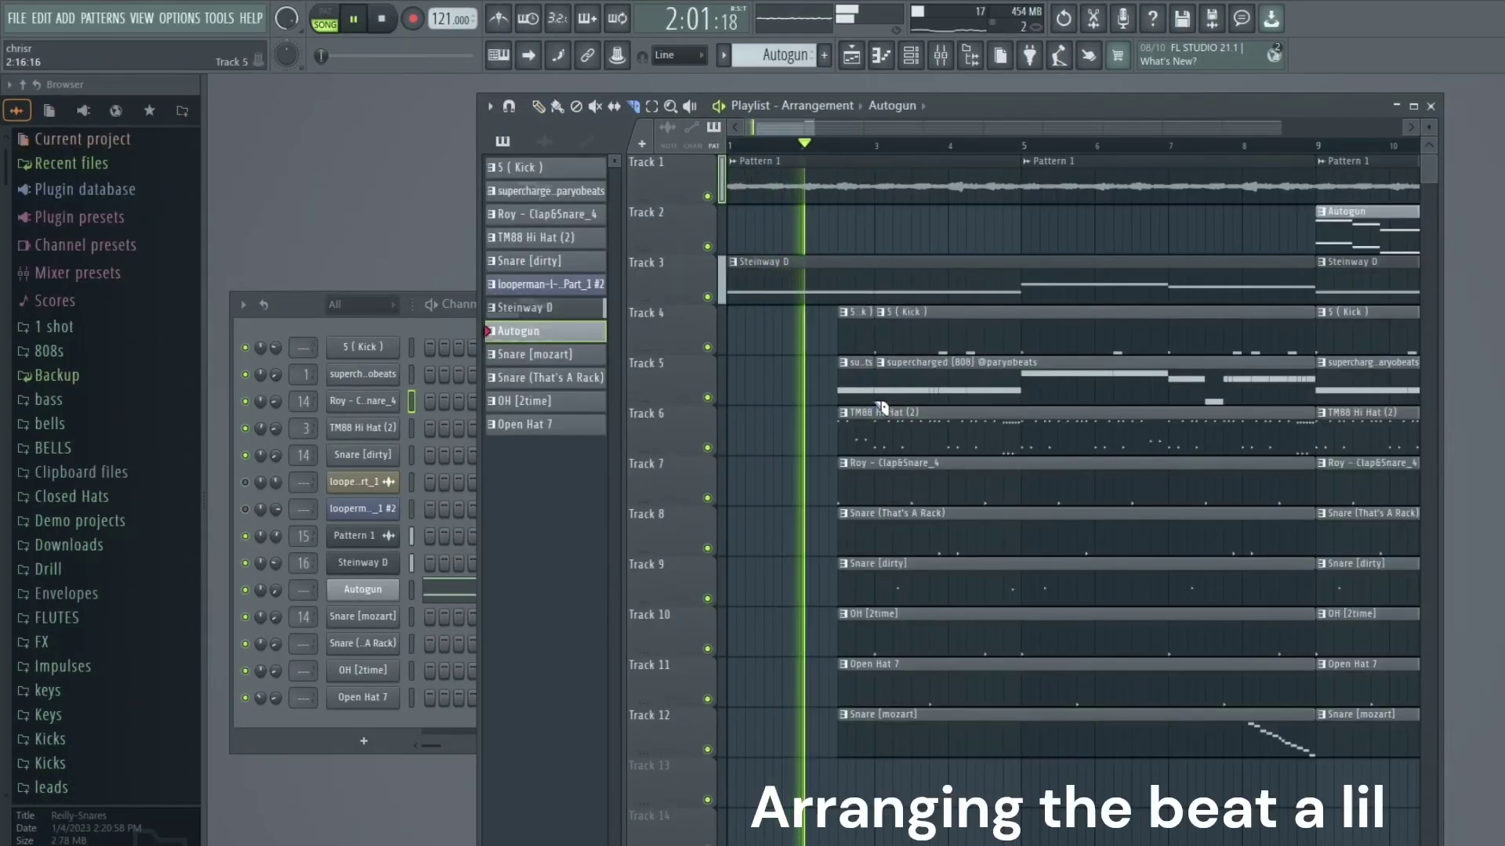
pyautogui.click(538, 107)
pyautogui.rightClick(856, 332)
pyautogui.rightClick(860, 384)
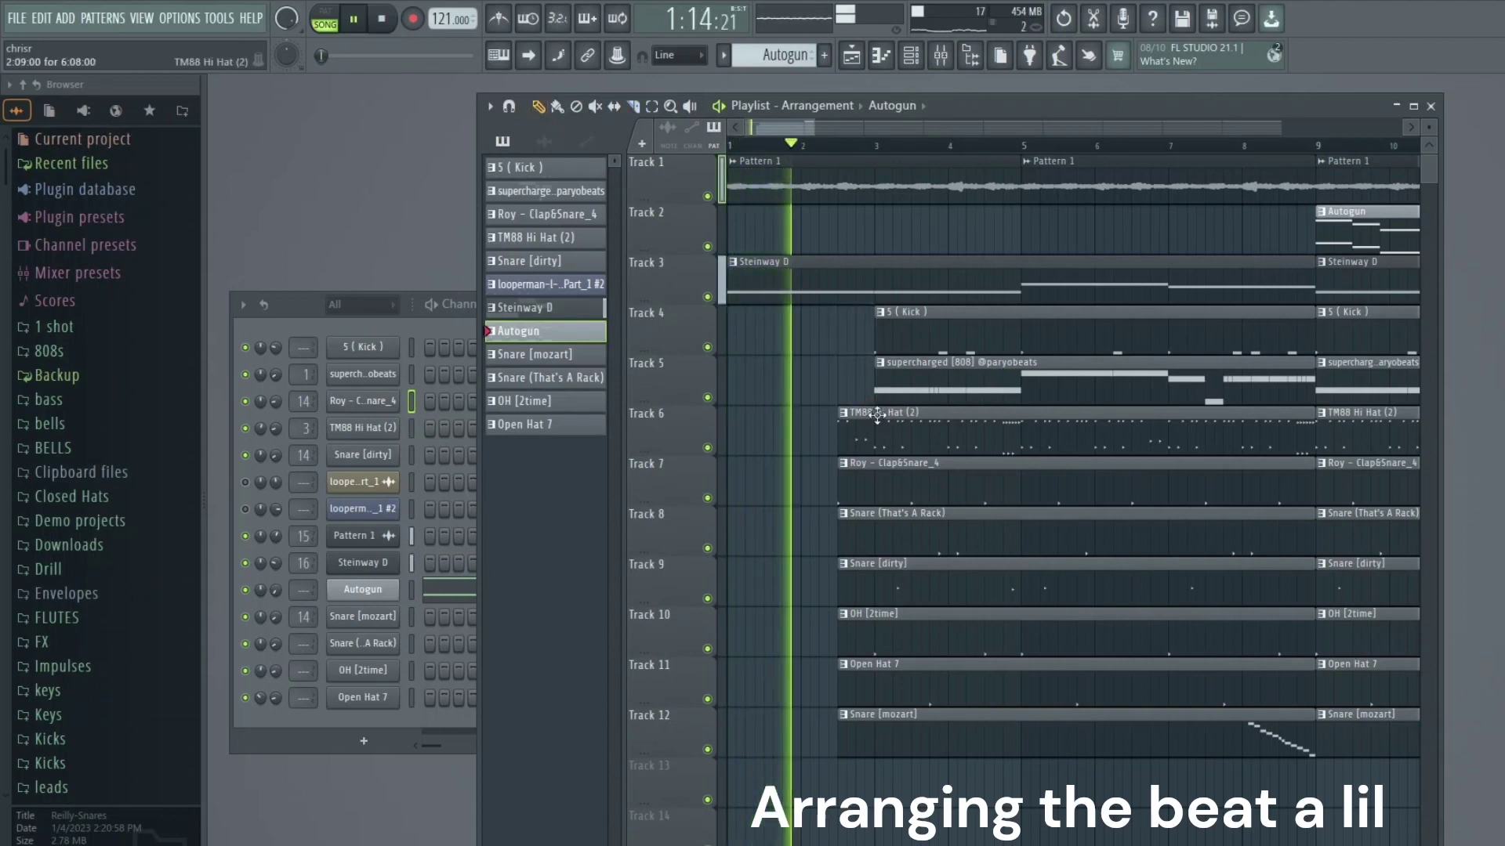
pyautogui.scroll(-1, 1030, 486)
pyautogui.scroll(1, 1029, 487)
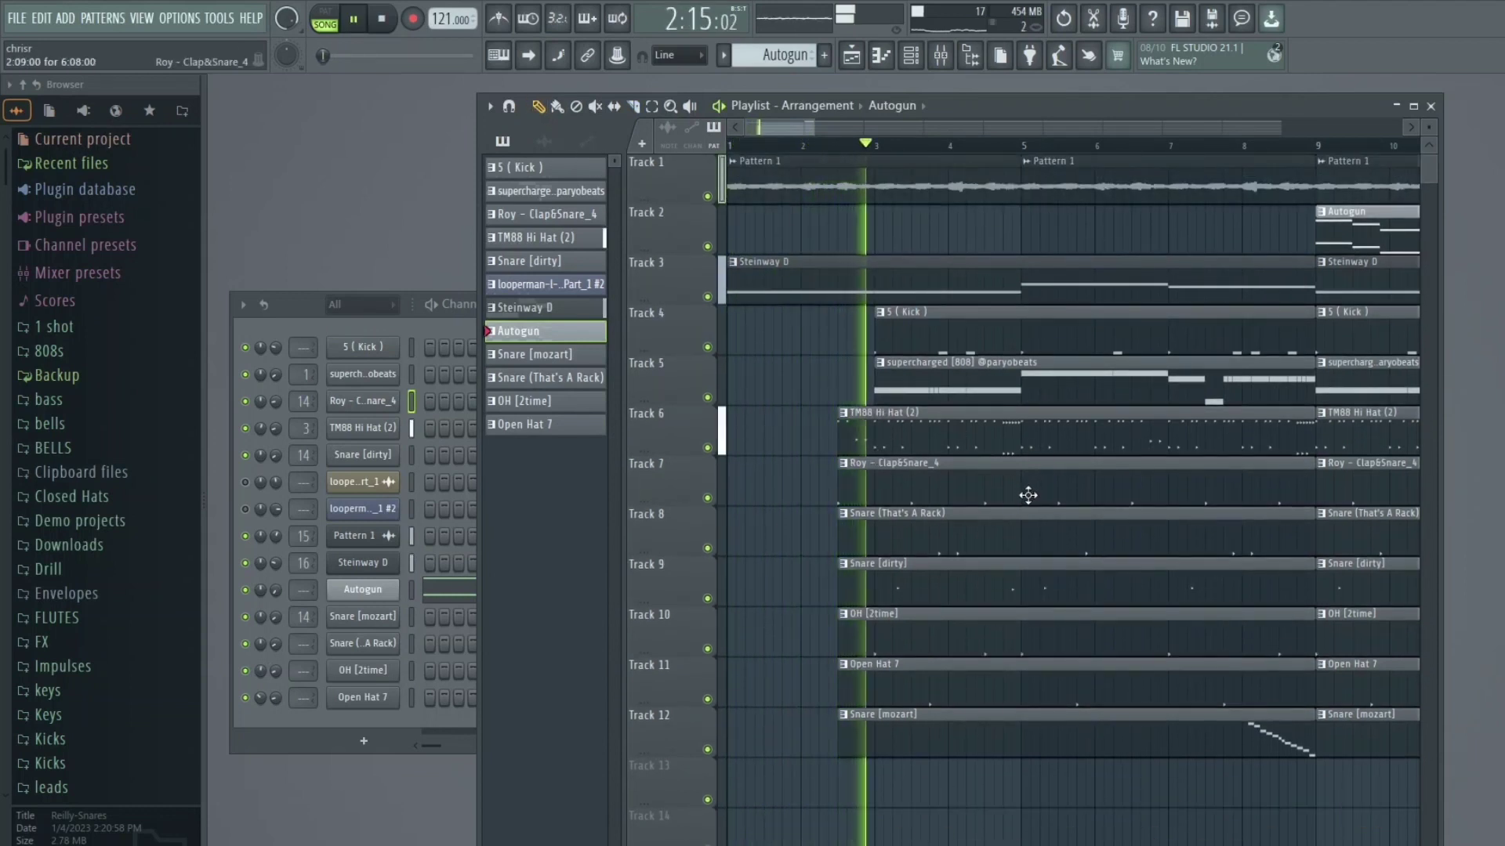
pyautogui.rightClick(902, 333)
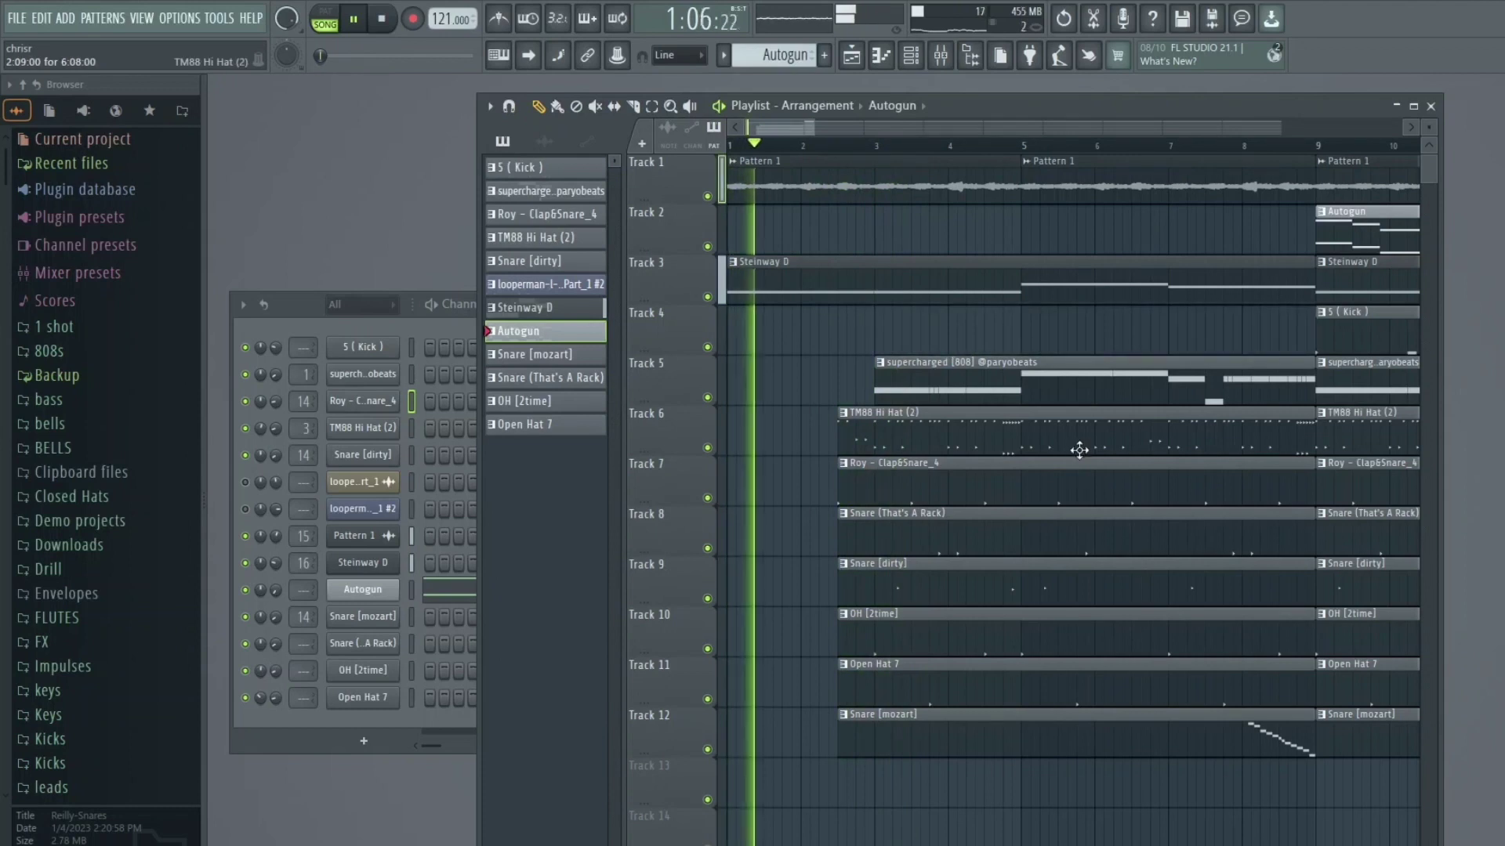
# Step: Raise the Kick channel's volume and listen back to the arrangement
pyautogui.moveTo(276, 348); pyautogui.dragTo(276, 334)
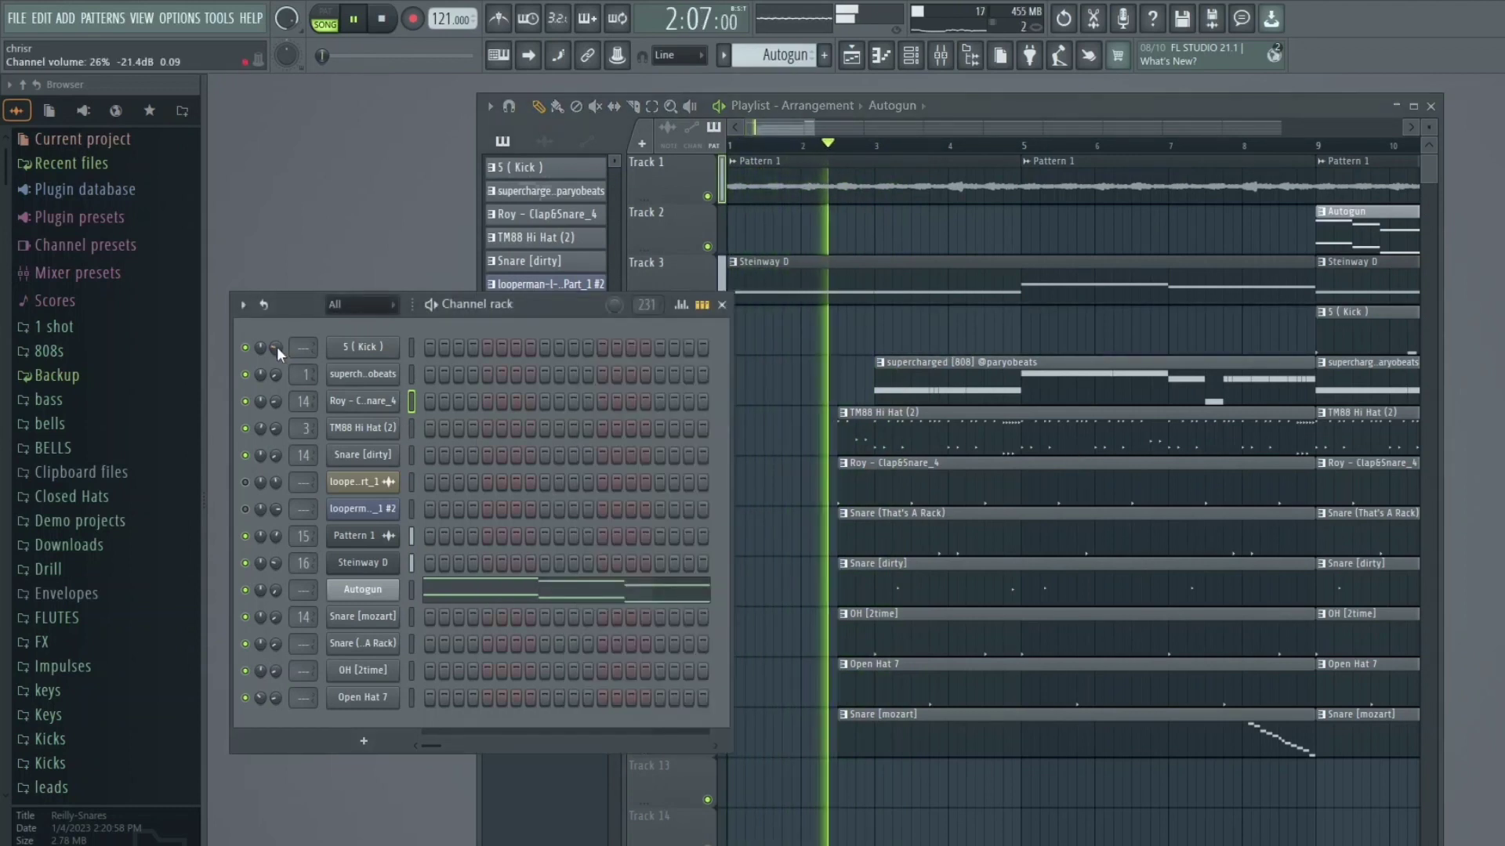
pyautogui.scroll(-1, 972, 396)
pyautogui.press('space')
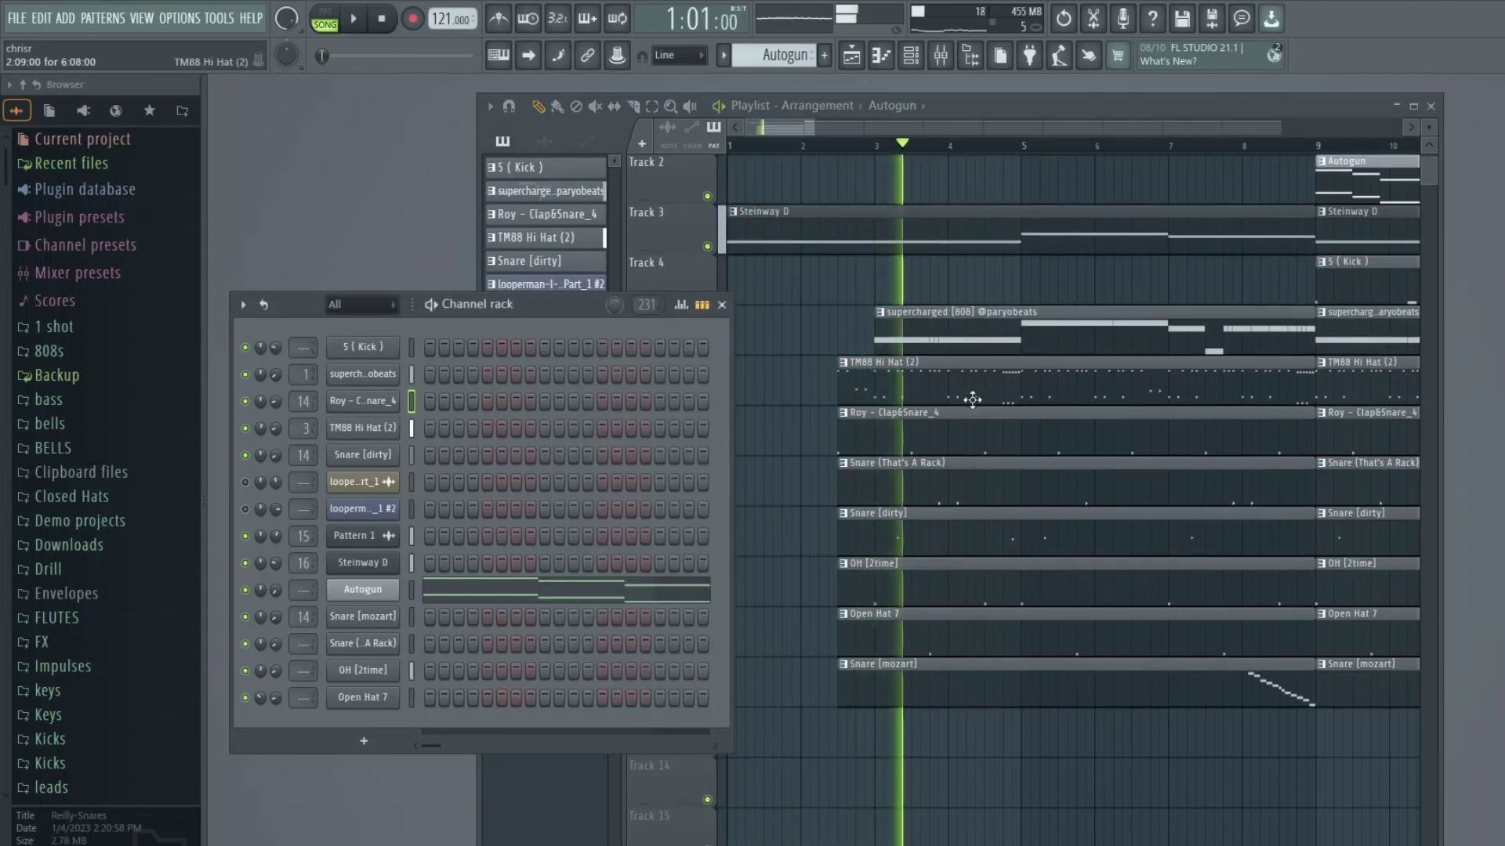
pyautogui.click(633, 106)
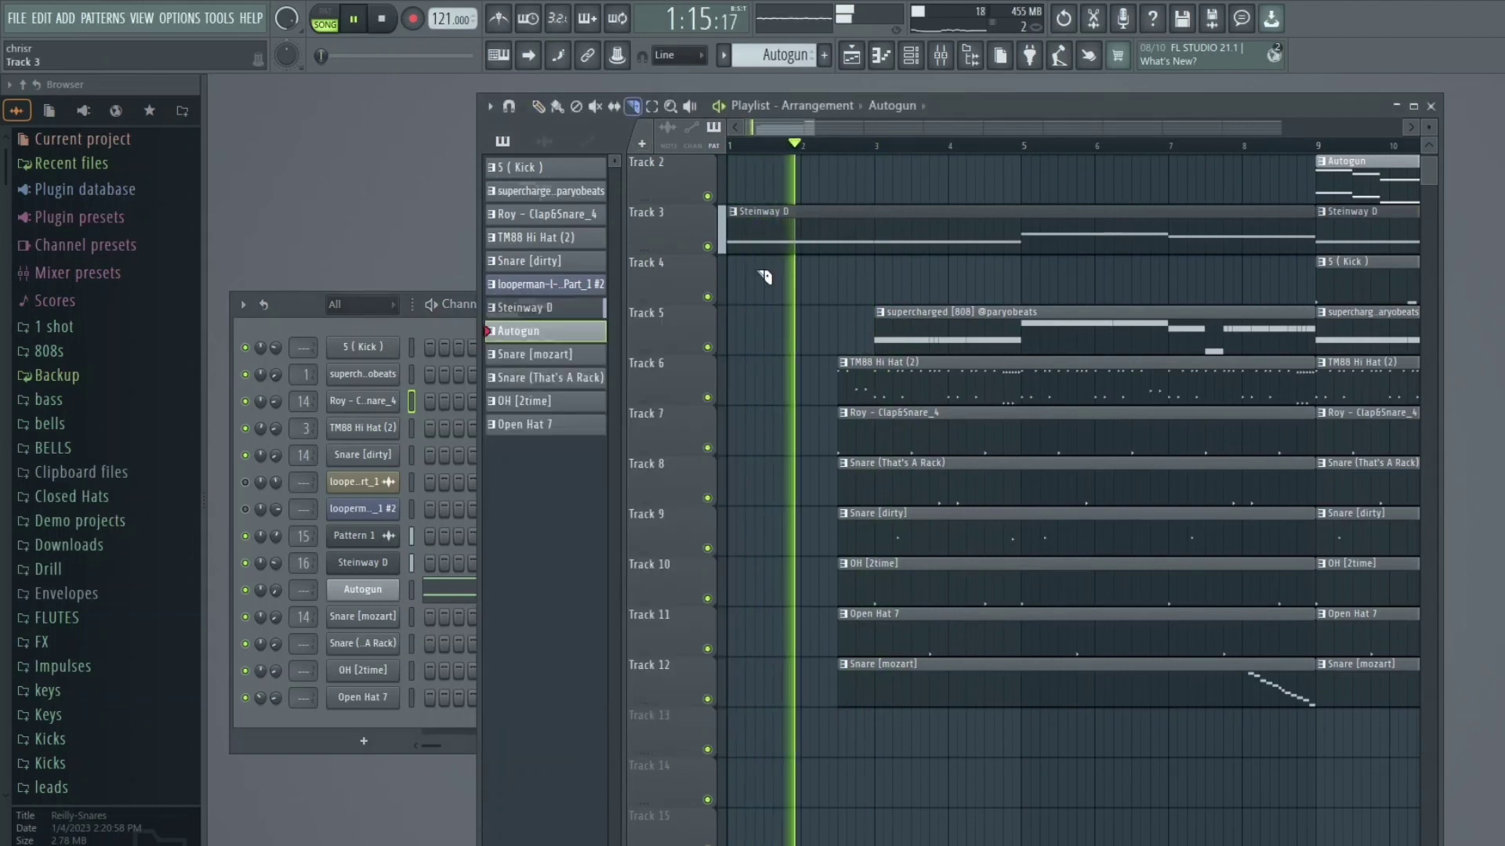
pyautogui.scroll(4, 847, 380)
pyautogui.scroll(1, 848, 382)
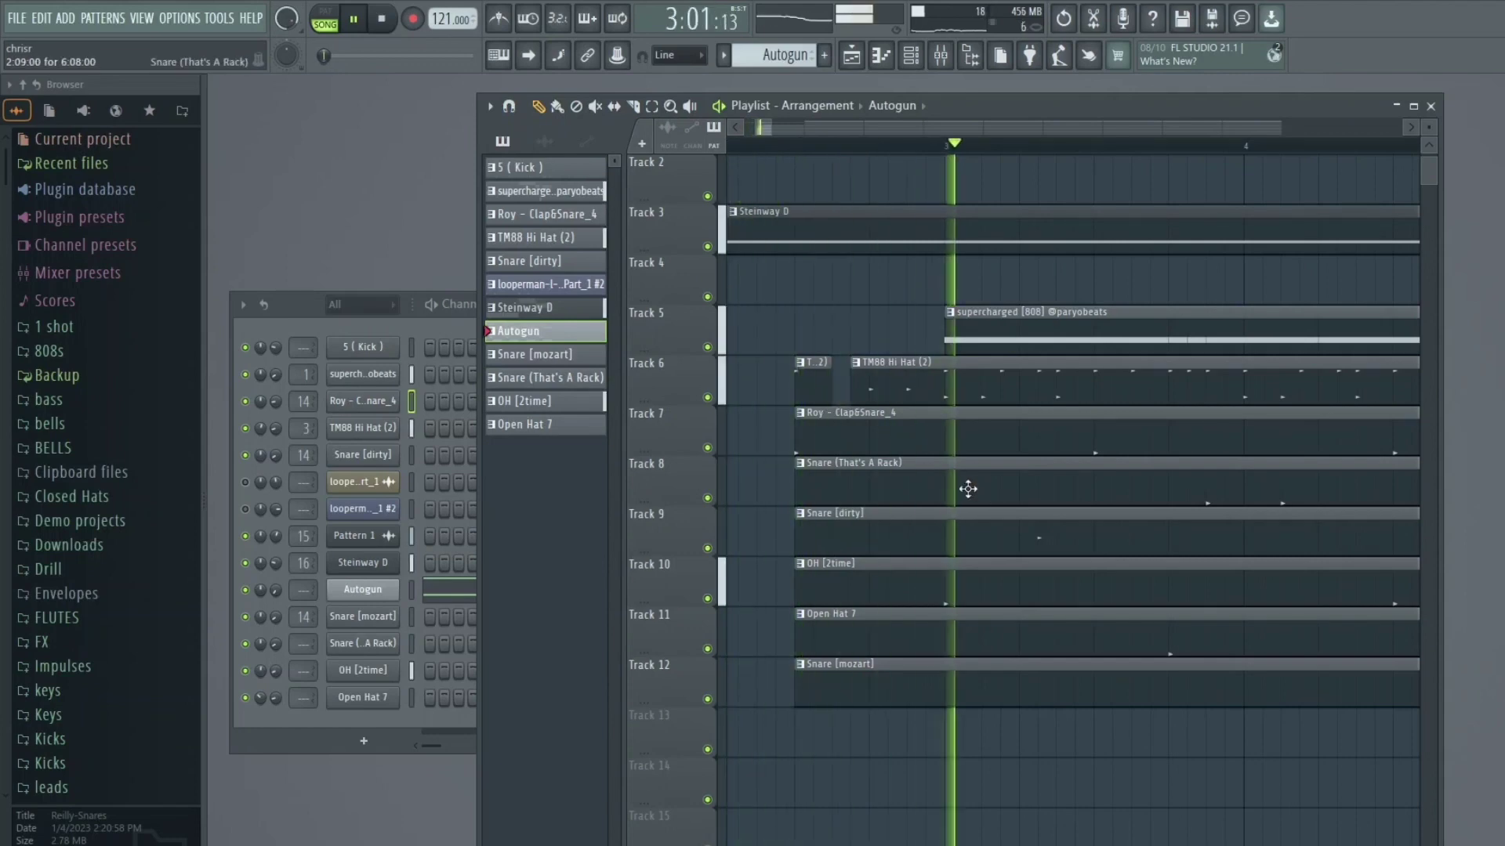
pyautogui.scroll(-1, 885, 470)
pyautogui.scroll(-5, 893, 502)
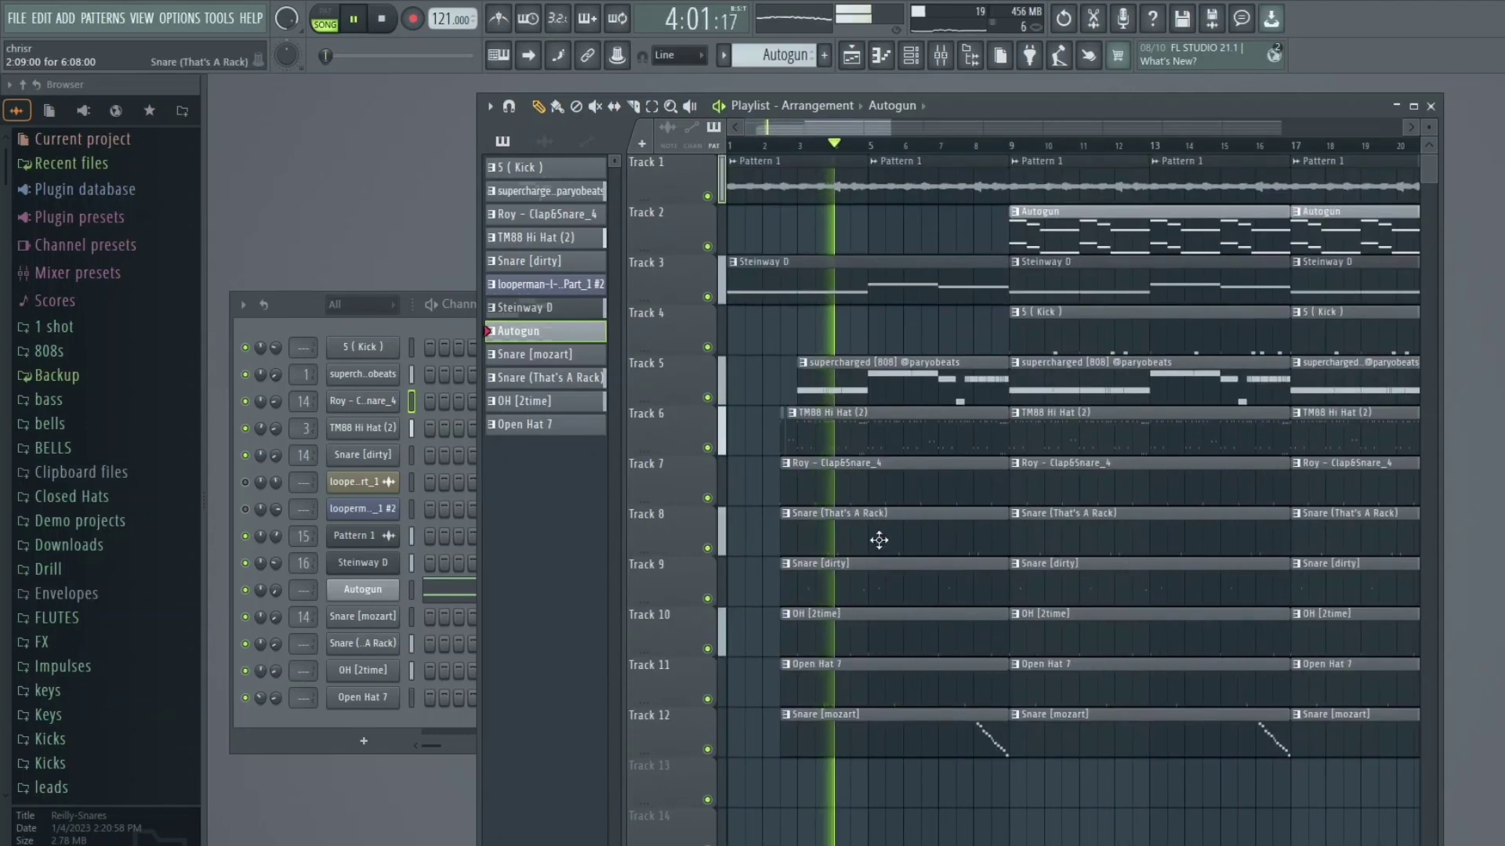
pyautogui.scroll(1, 904, 623)
pyautogui.scroll(2, 904, 623)
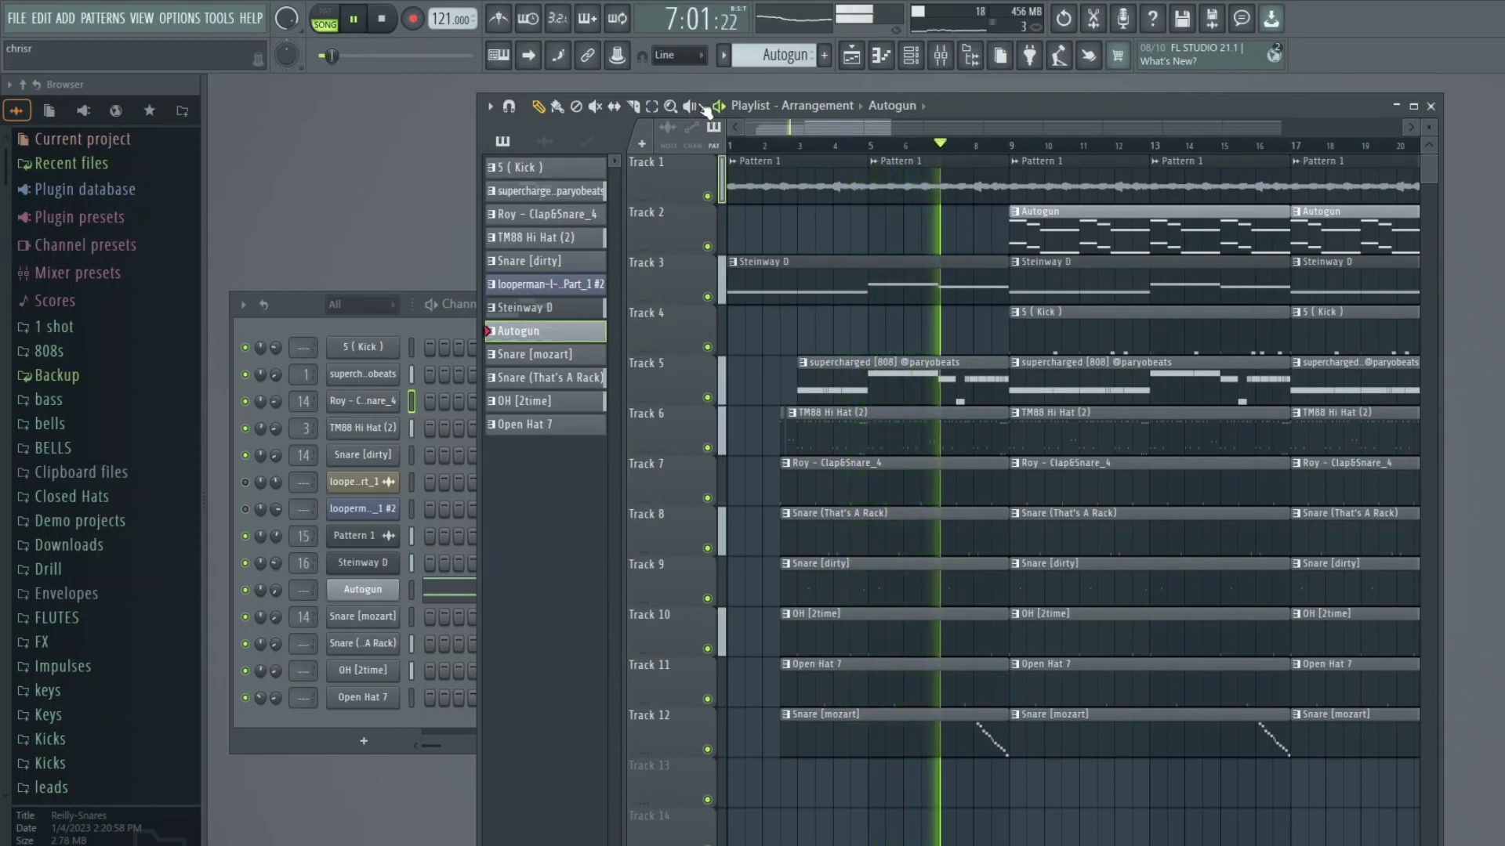
pyautogui.scroll(5, 964, 384)
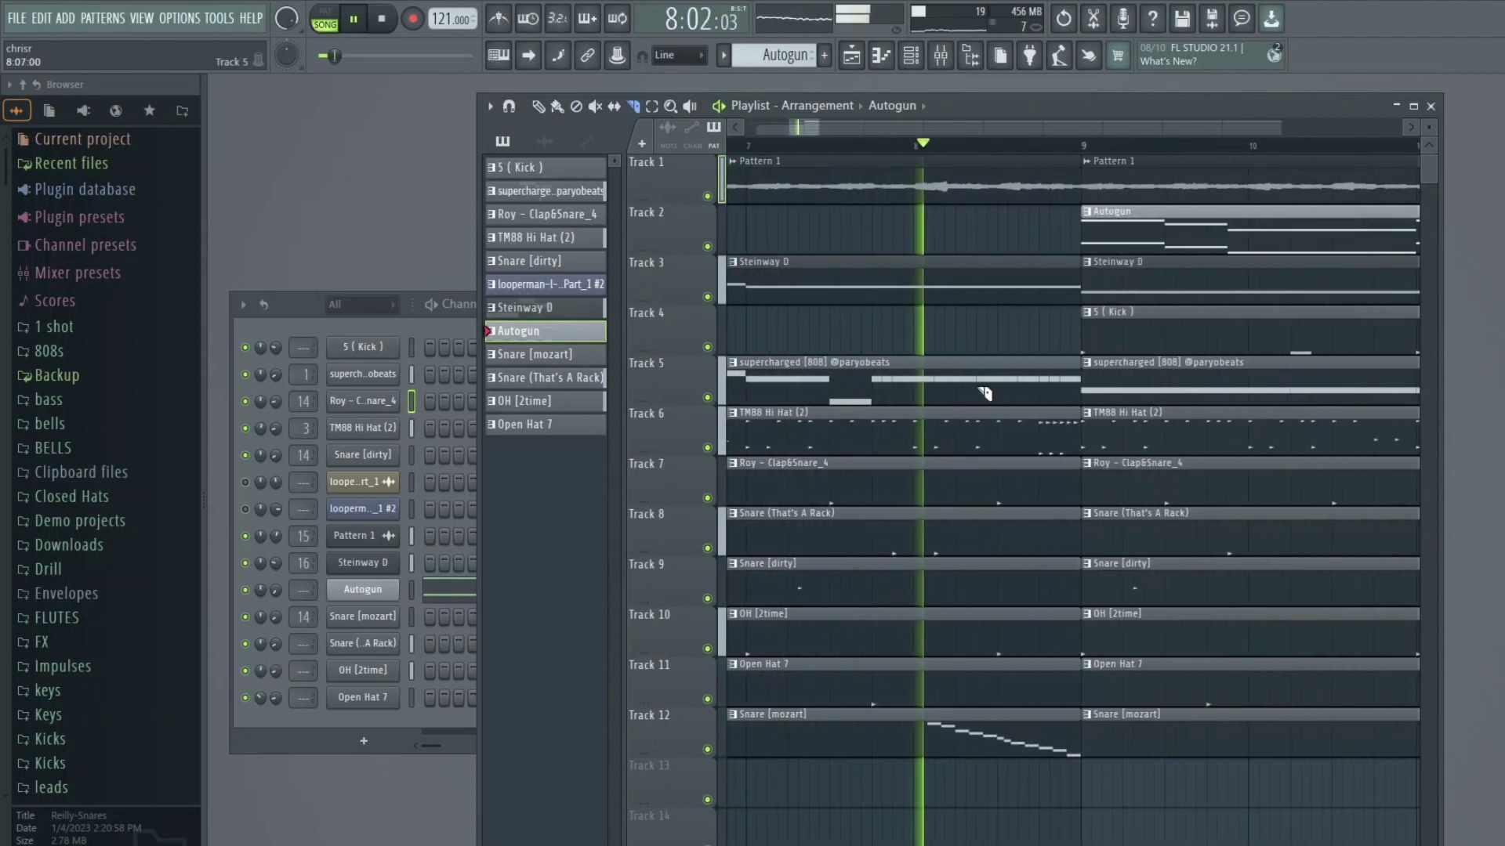
pyautogui.press('space')
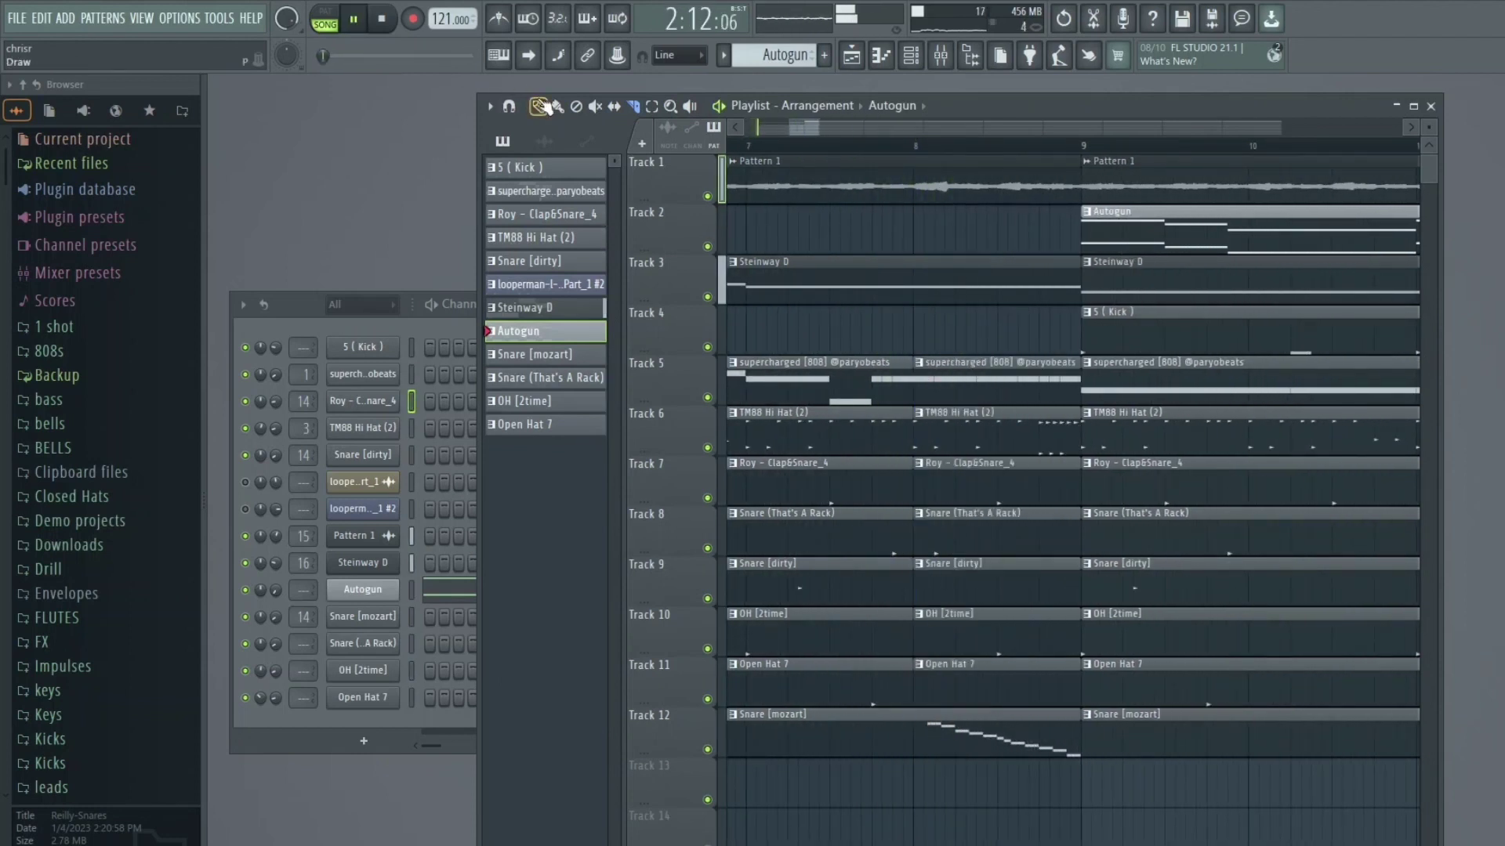
# Step: Delete the bar-8 808, hi-hat, clap, snare and OH clips, plus the bar-9 Snare [mozart] clip
pyautogui.rightClick(1011, 386)
pyautogui.rightClick(1003, 435)
pyautogui.rightClick(994, 486)
pyautogui.rightClick(986, 535)
pyautogui.rightClick(978, 587)
pyautogui.rightClick(970, 636)
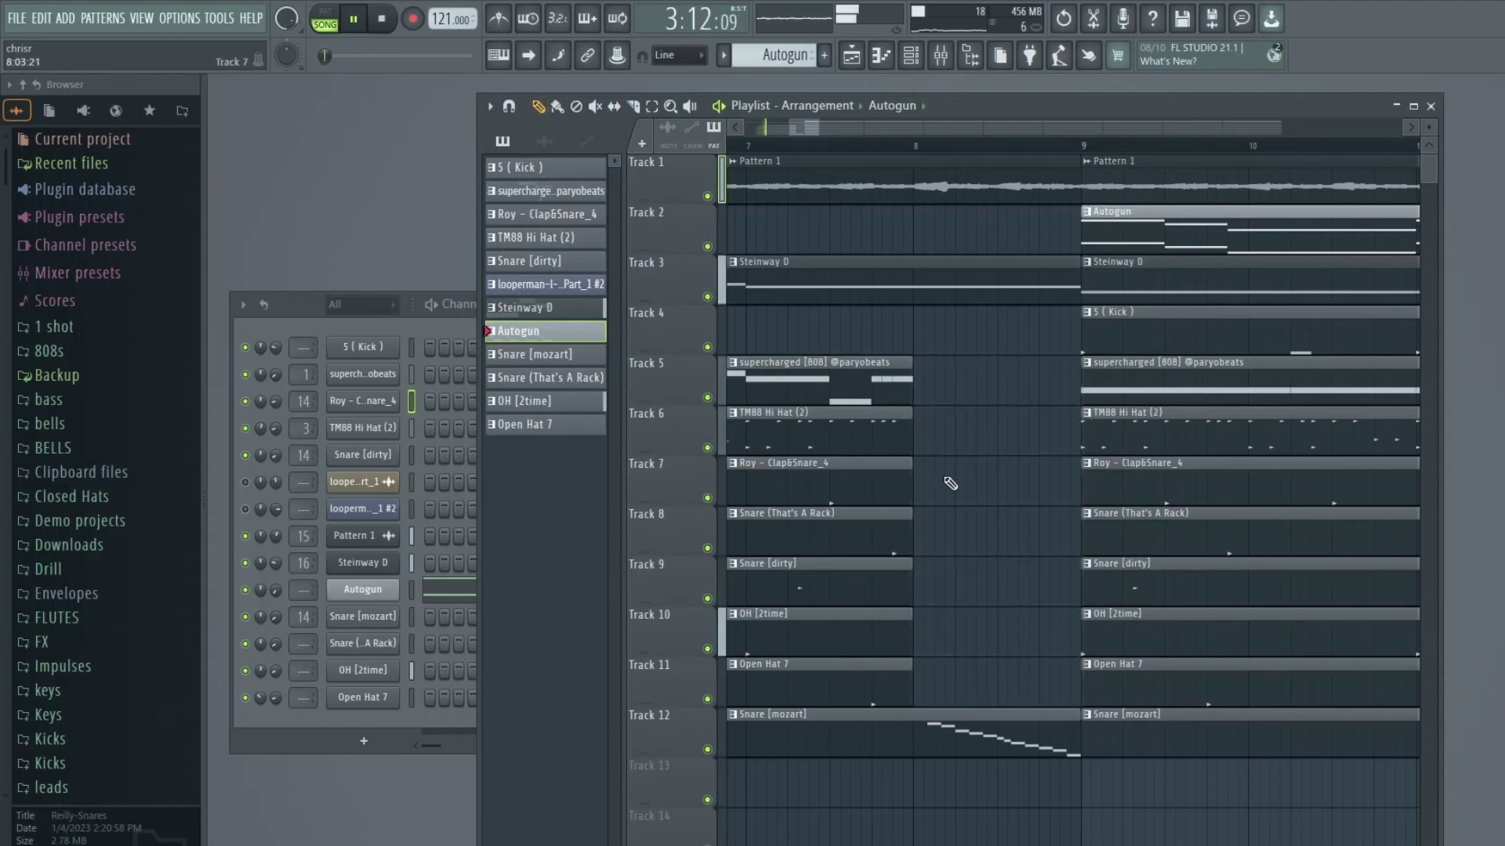
pyautogui.scroll(-5, 950, 484)
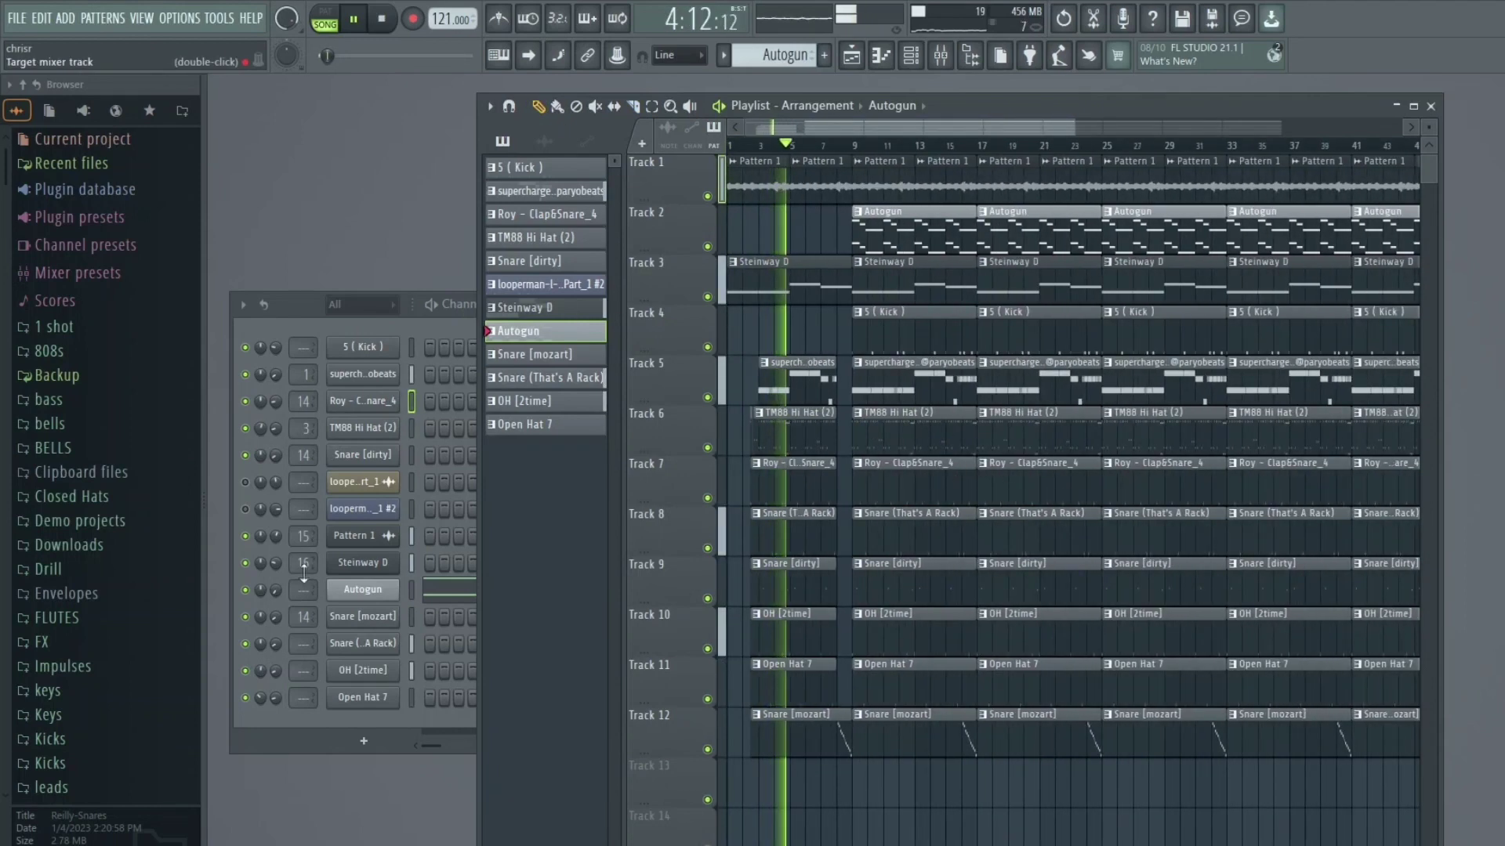
pyautogui.click(275, 586)
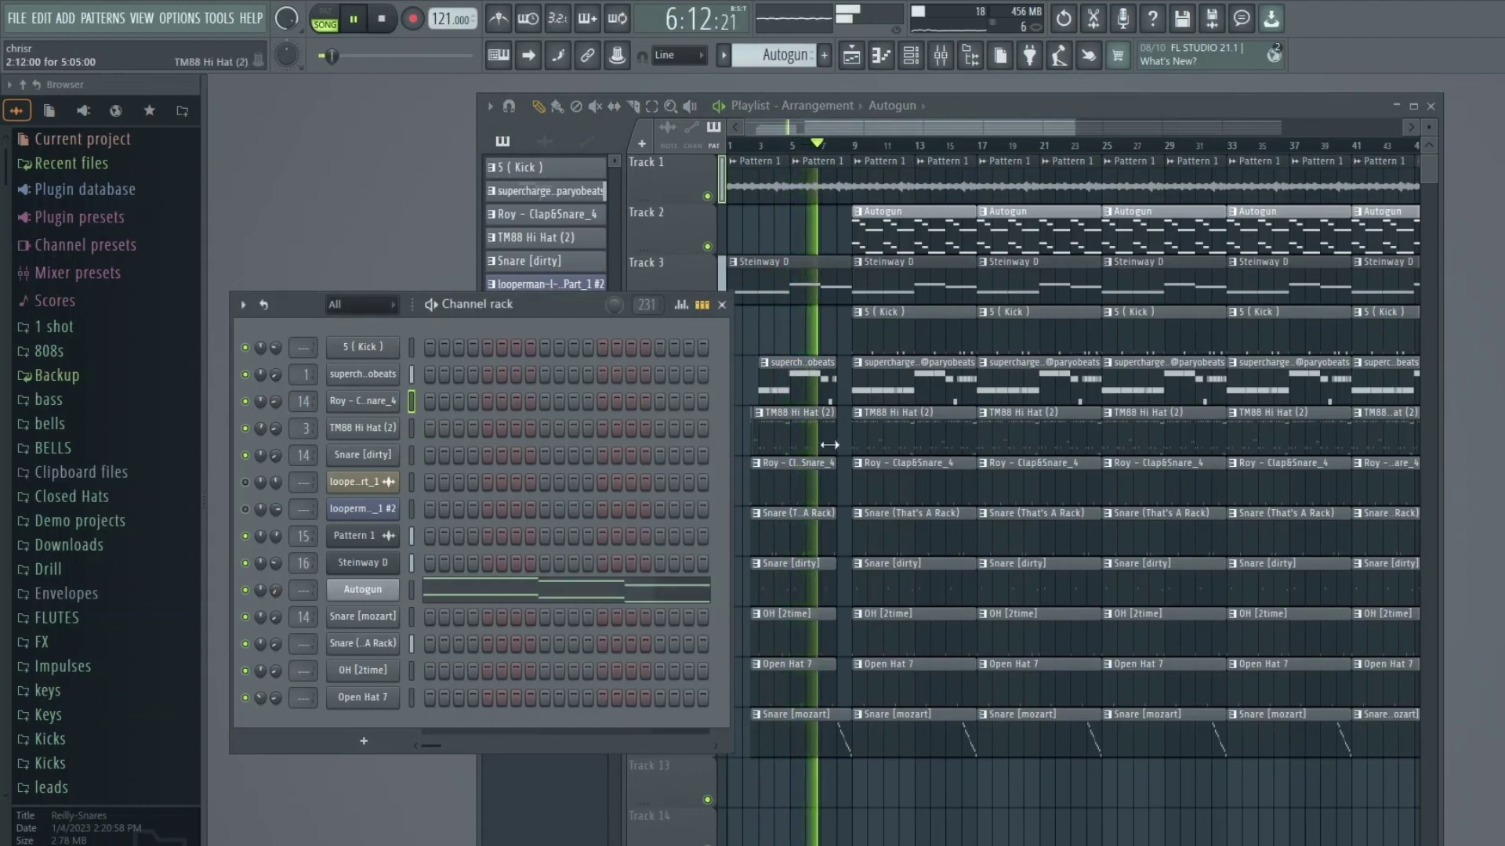
pyautogui.scroll(3, 830, 445)
pyautogui.rightClick(993, 737)
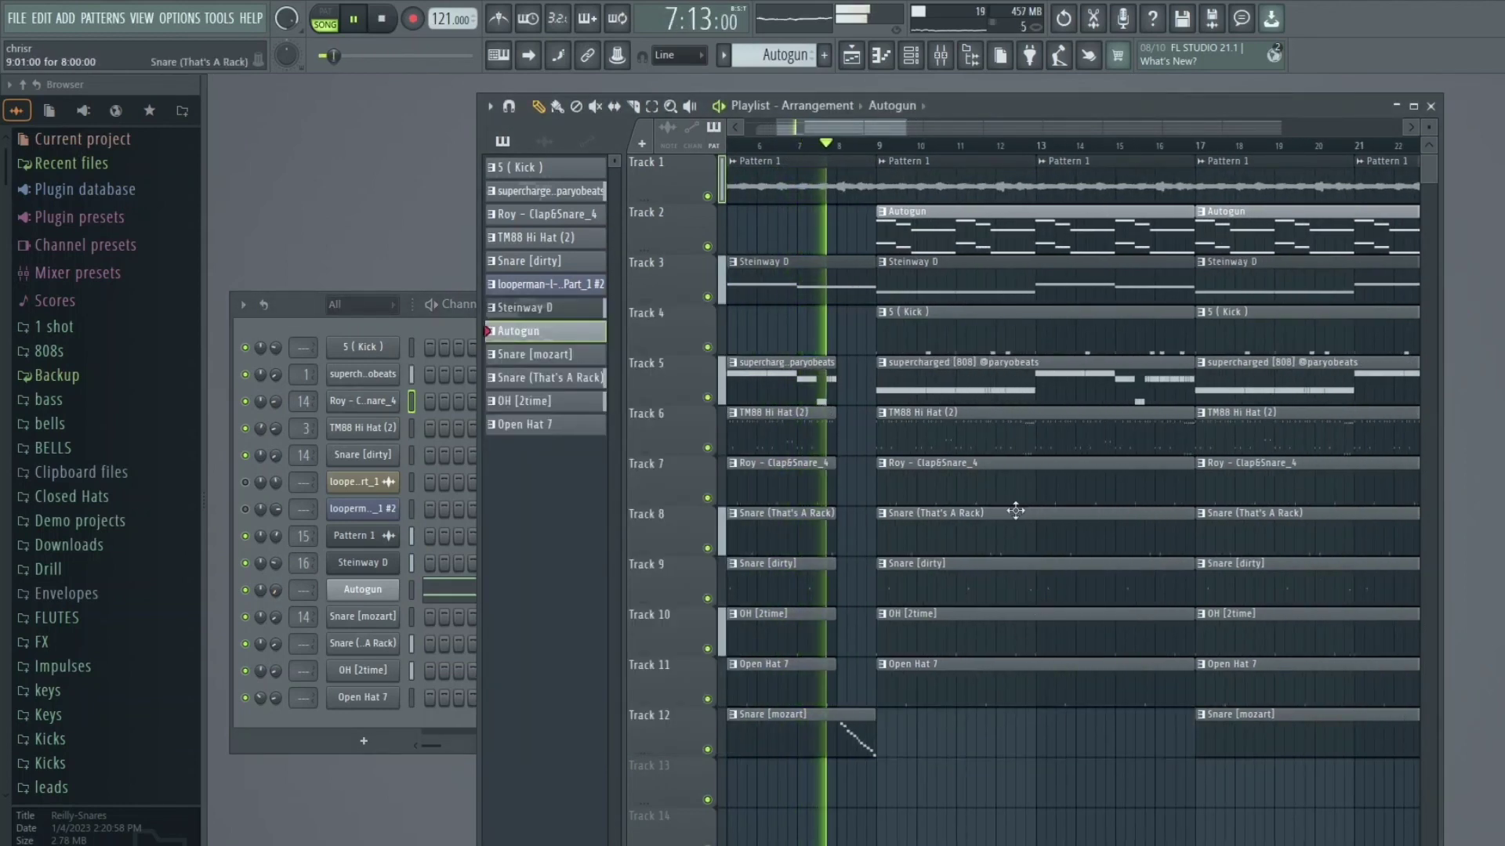